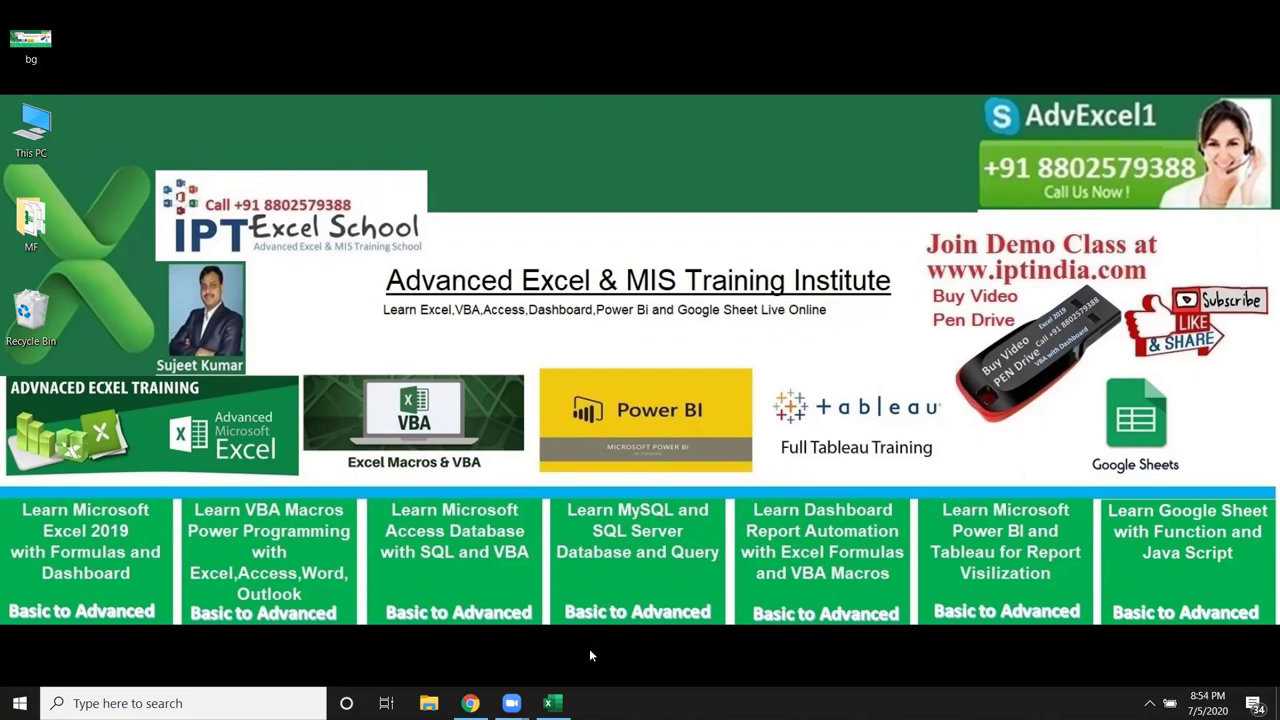
- Save the customer workbook as 'Data' in Downloads, overwriting the existing Data file
click(552, 702)
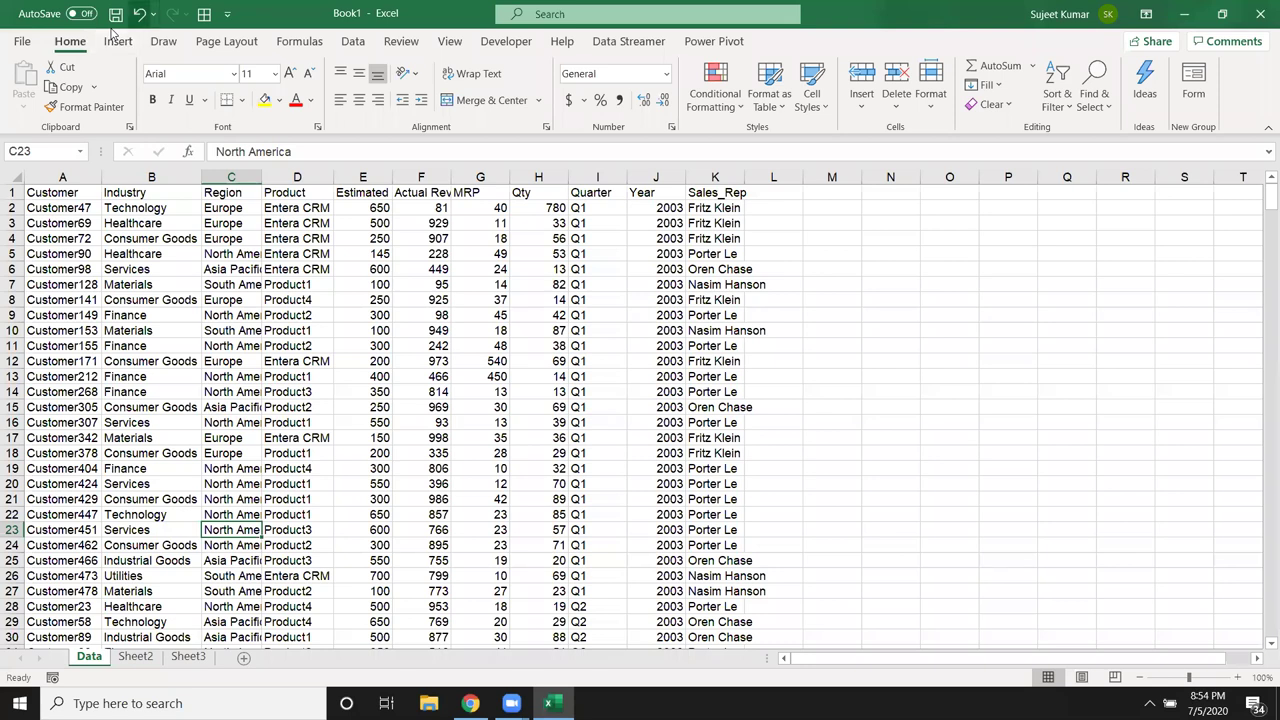
click(868, 393)
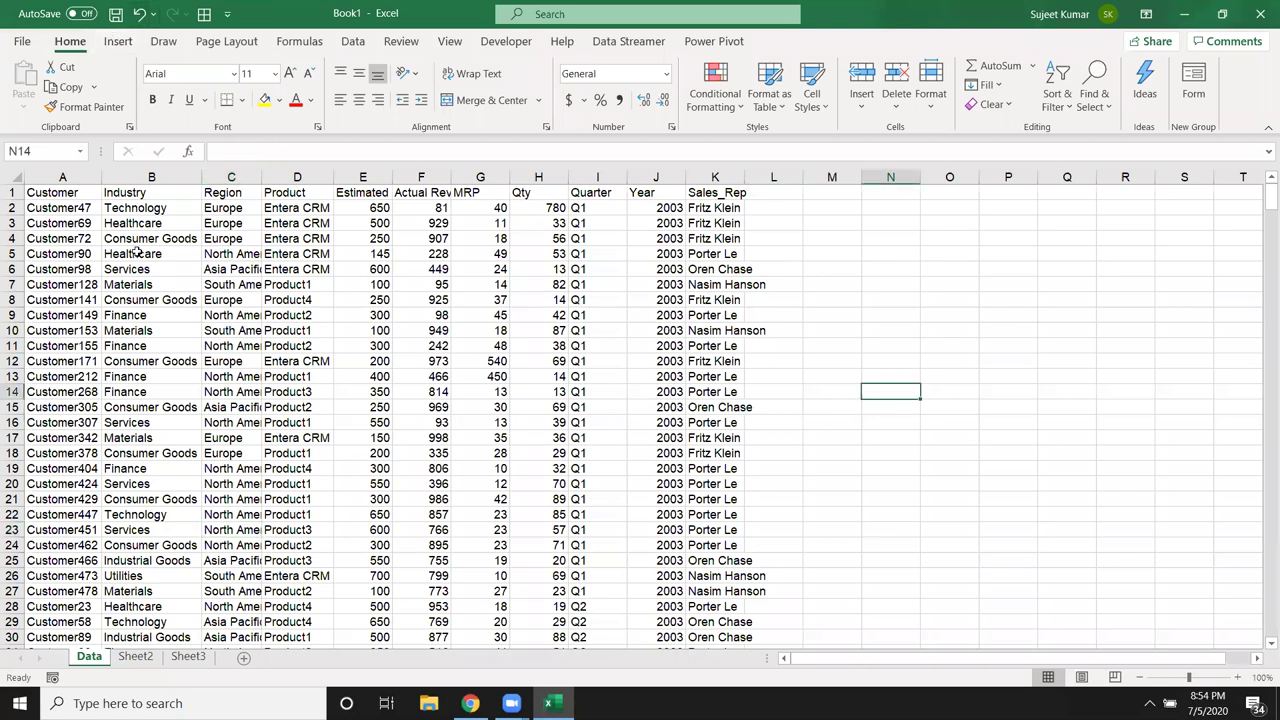
key(ctrl+s)
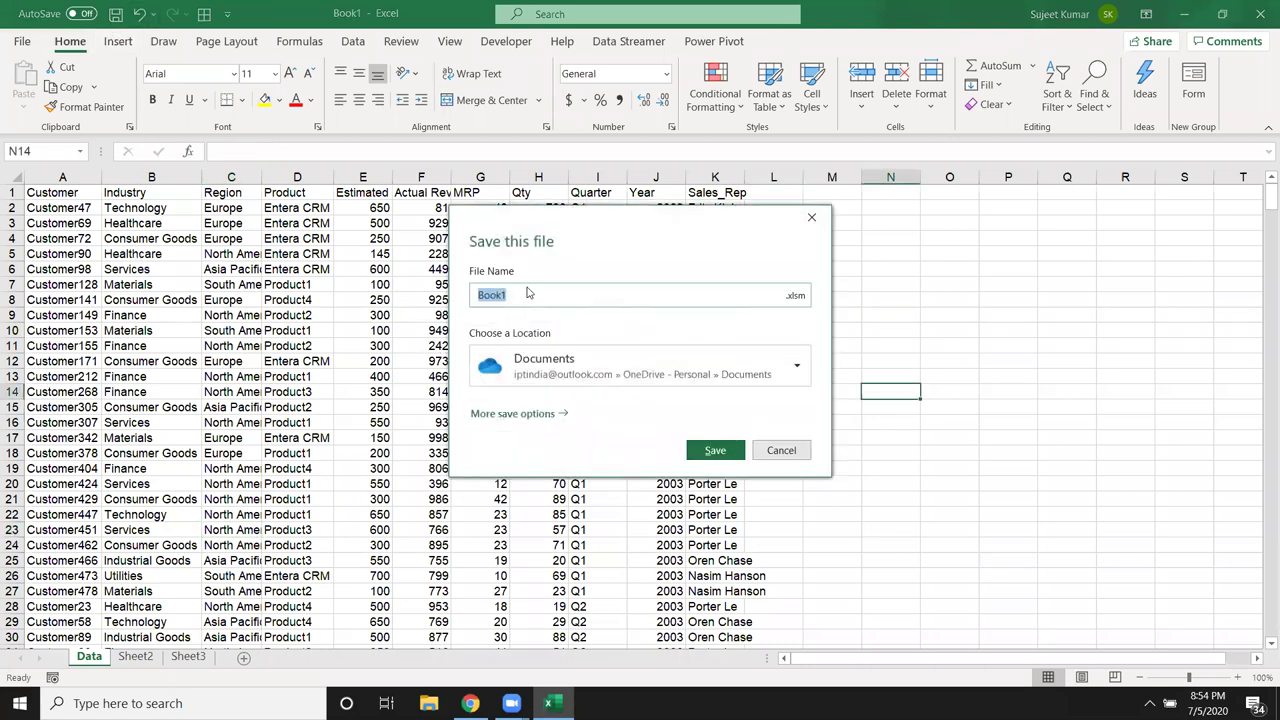
text(Daa)
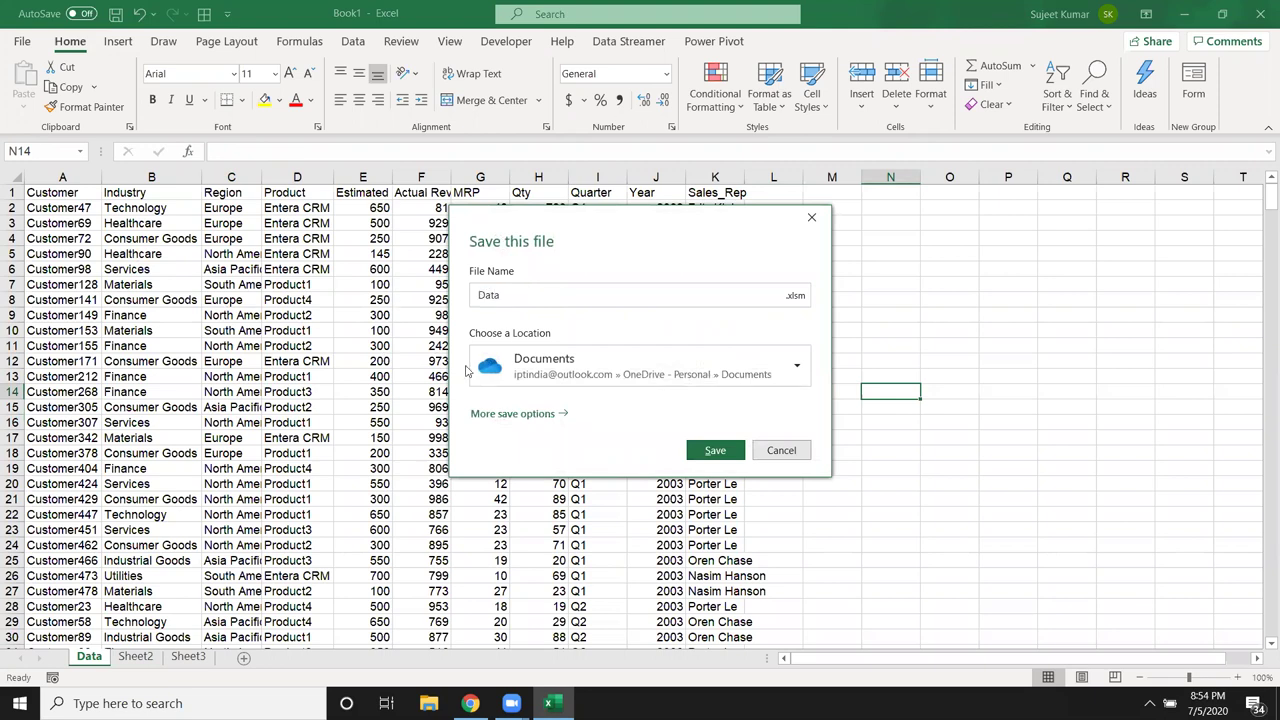
click(522, 372)
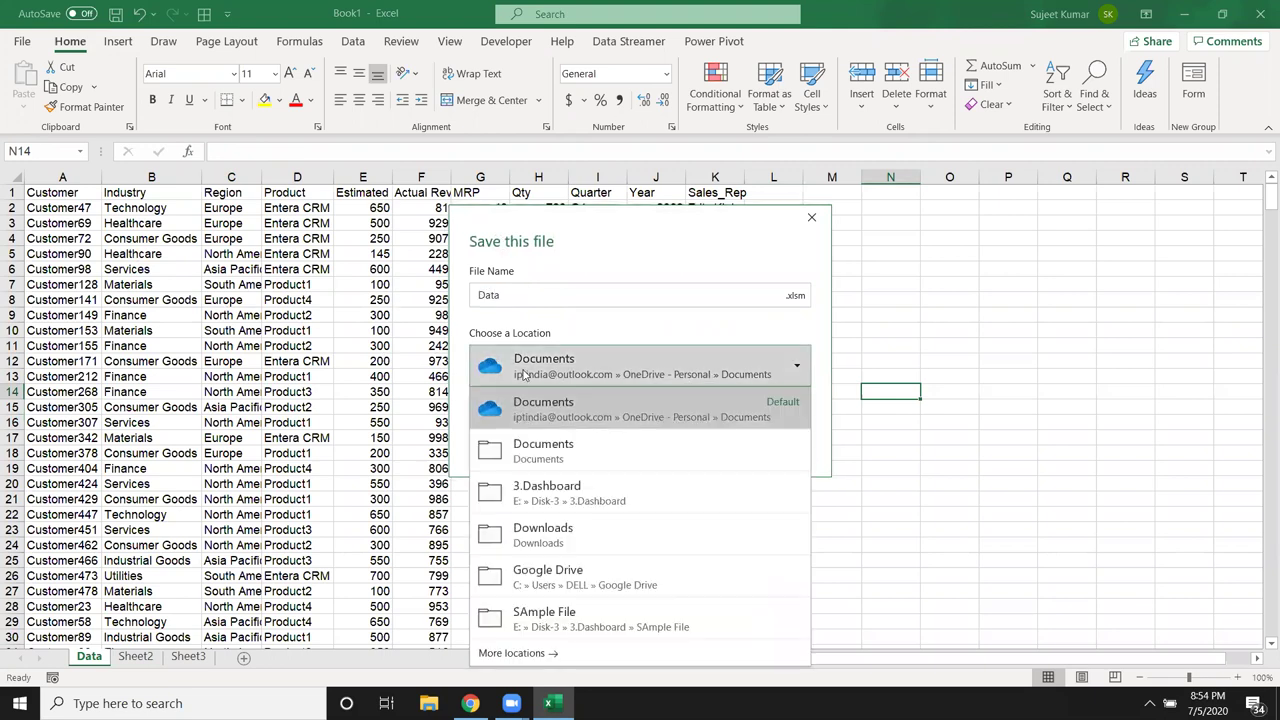
click(626, 543)
click(712, 450)
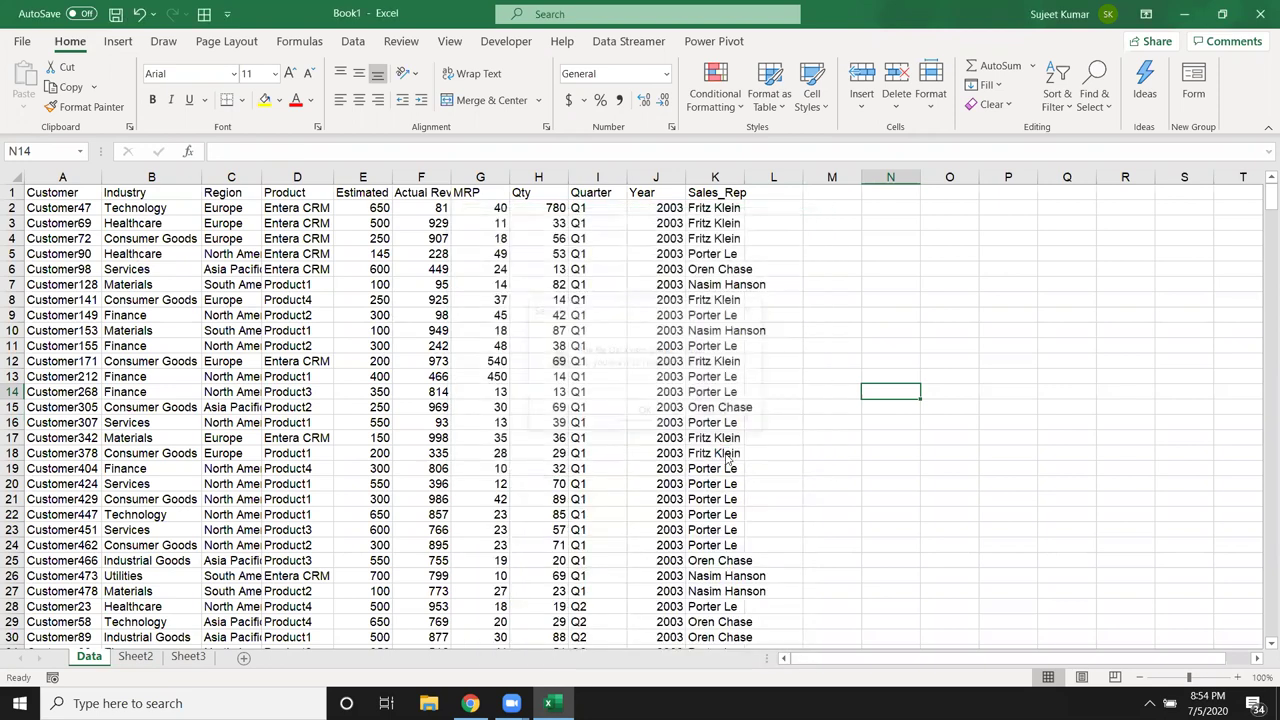
click(645, 412)
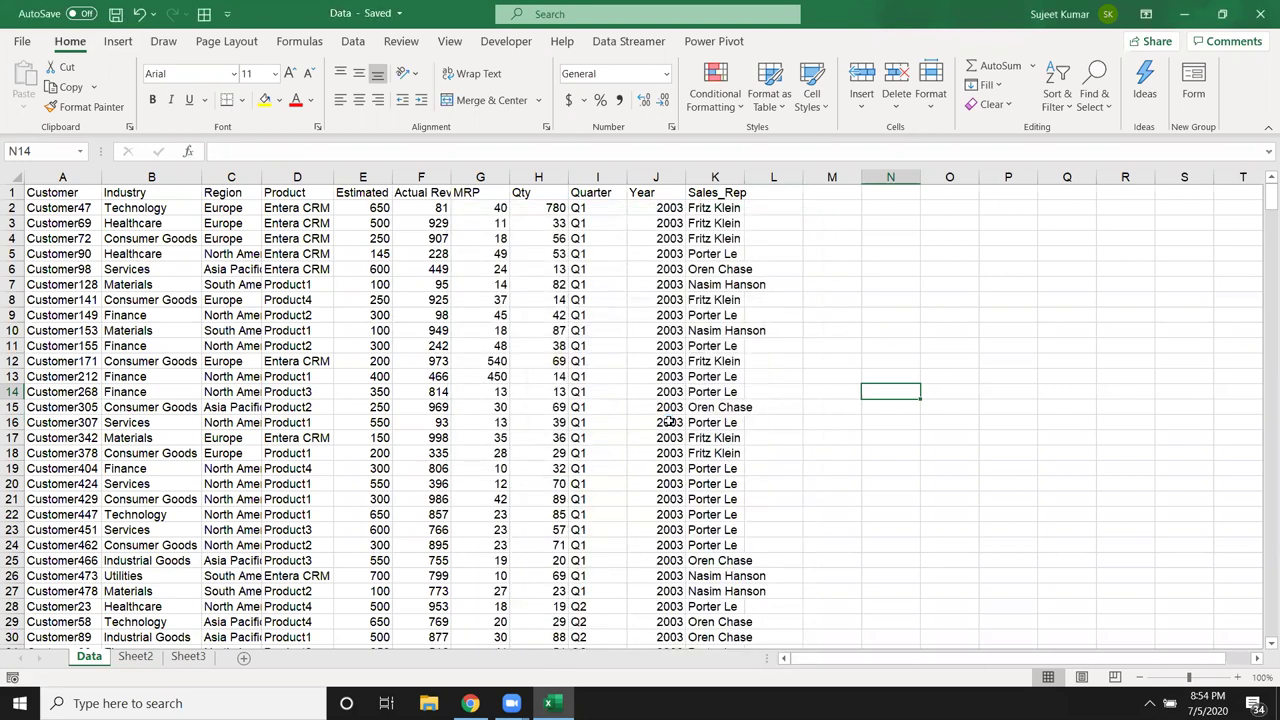
- Insert a pivot on a new sheet with Industry as rows and sum of MRP as values
click(506, 360)
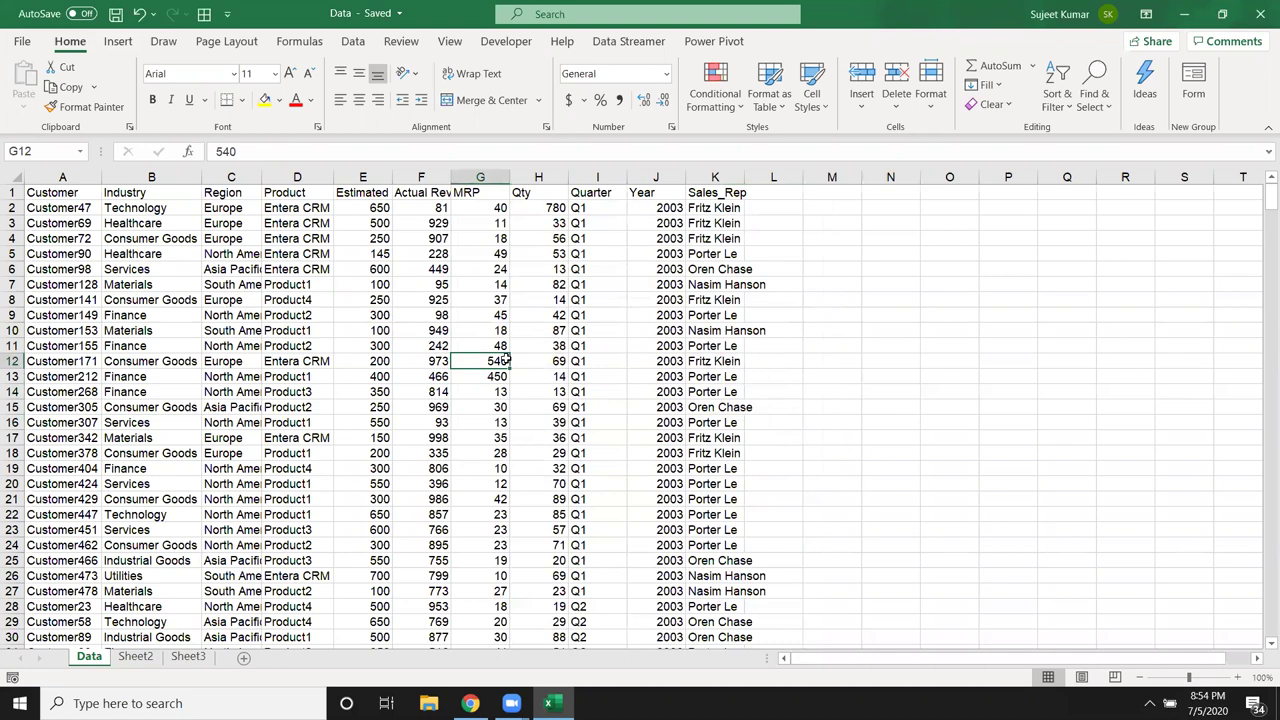
click(52, 192)
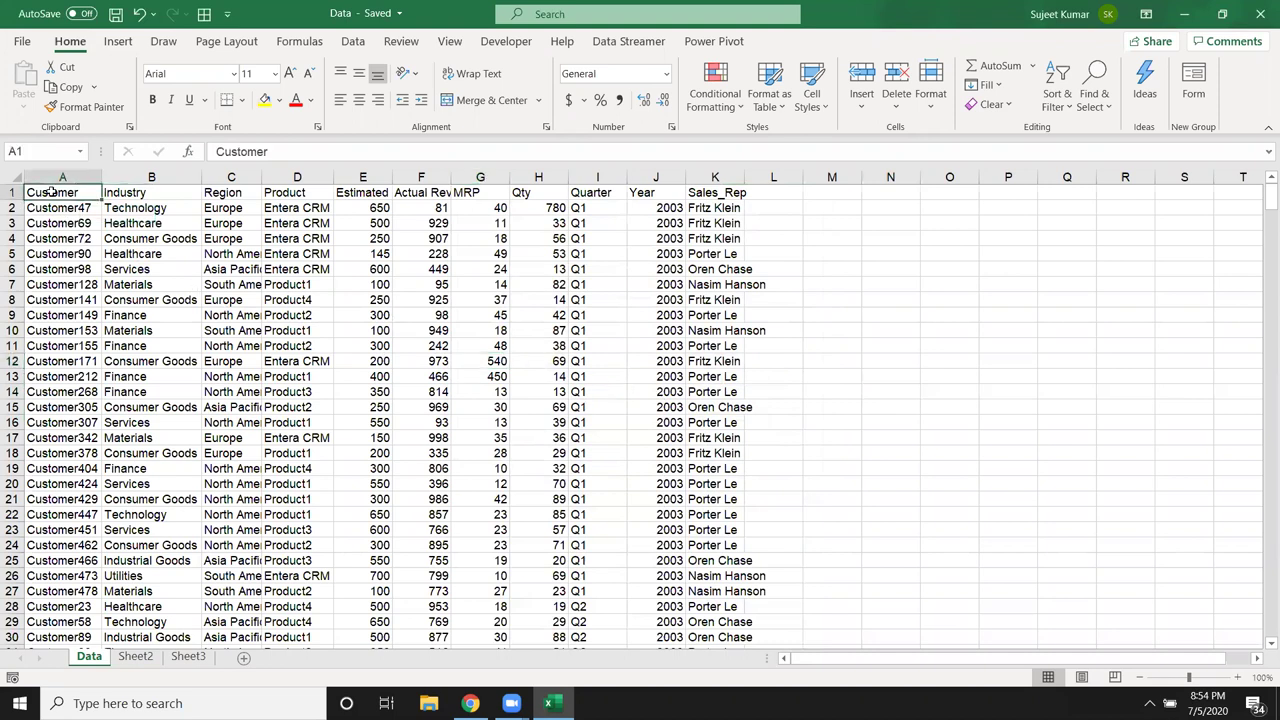
click(118, 42)
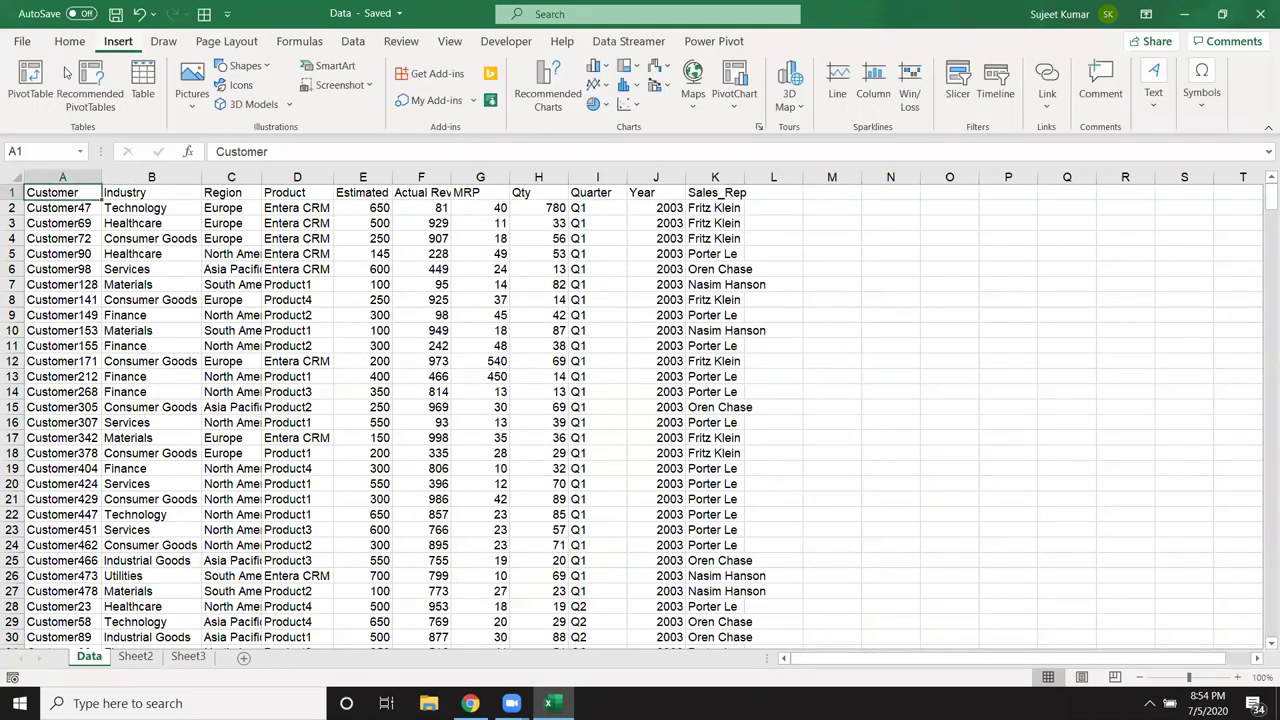
click(32, 76)
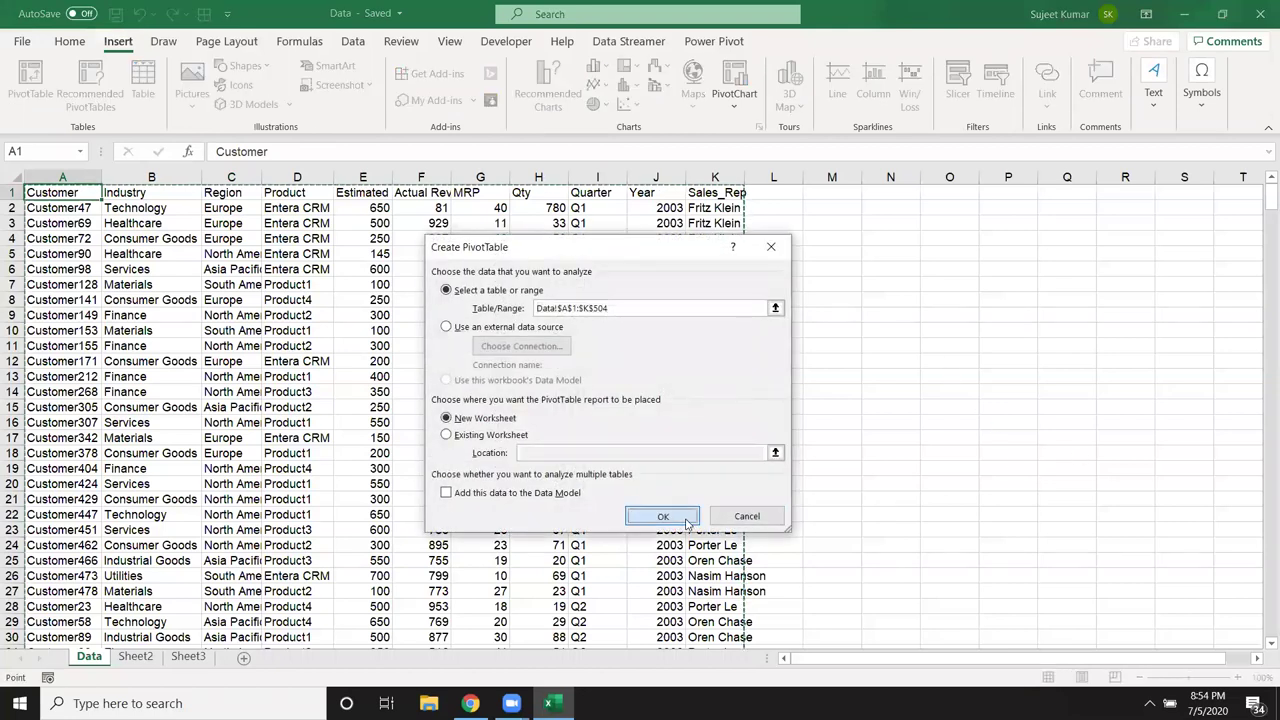
click(686, 519)
drag(1062, 293, 1082, 585)
mouse_move(1036, 377)
mouse_down()
mouse_move(1146, 504)
mouse_move(1197, 598)
mouse_up()
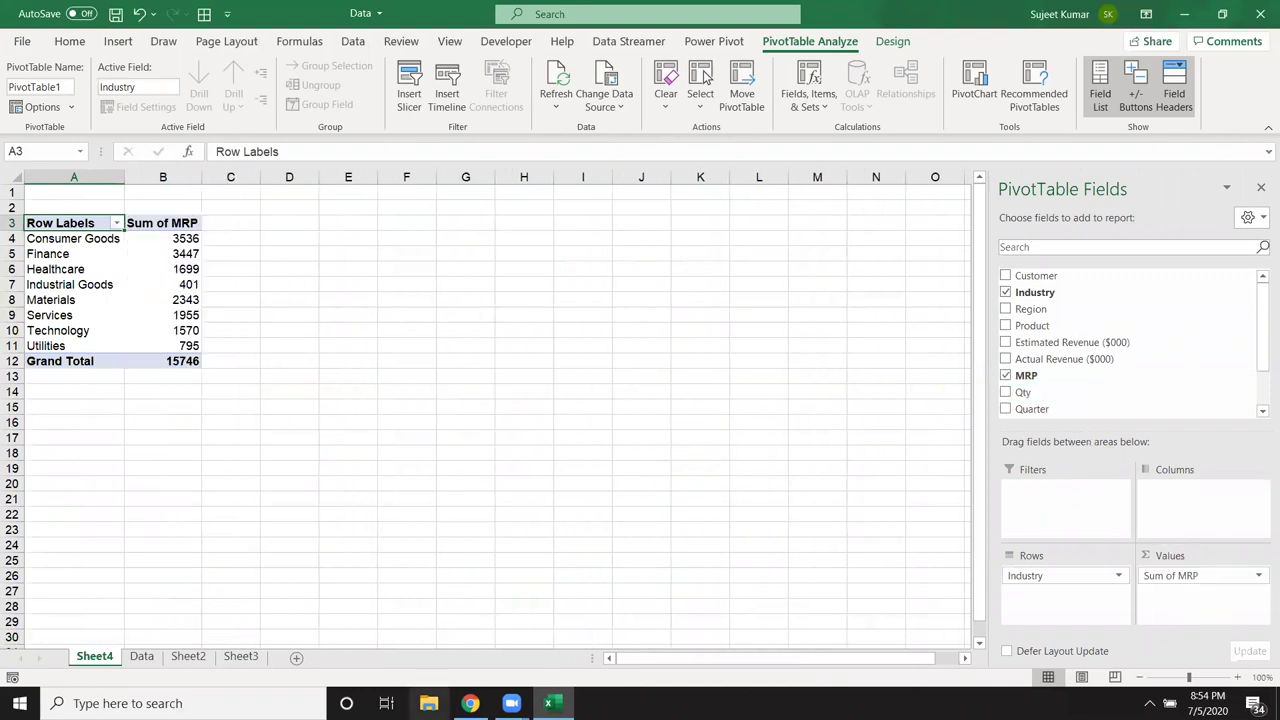
- Change the MRP in G21 on the Data sheet from 42 to 450
click(141, 657)
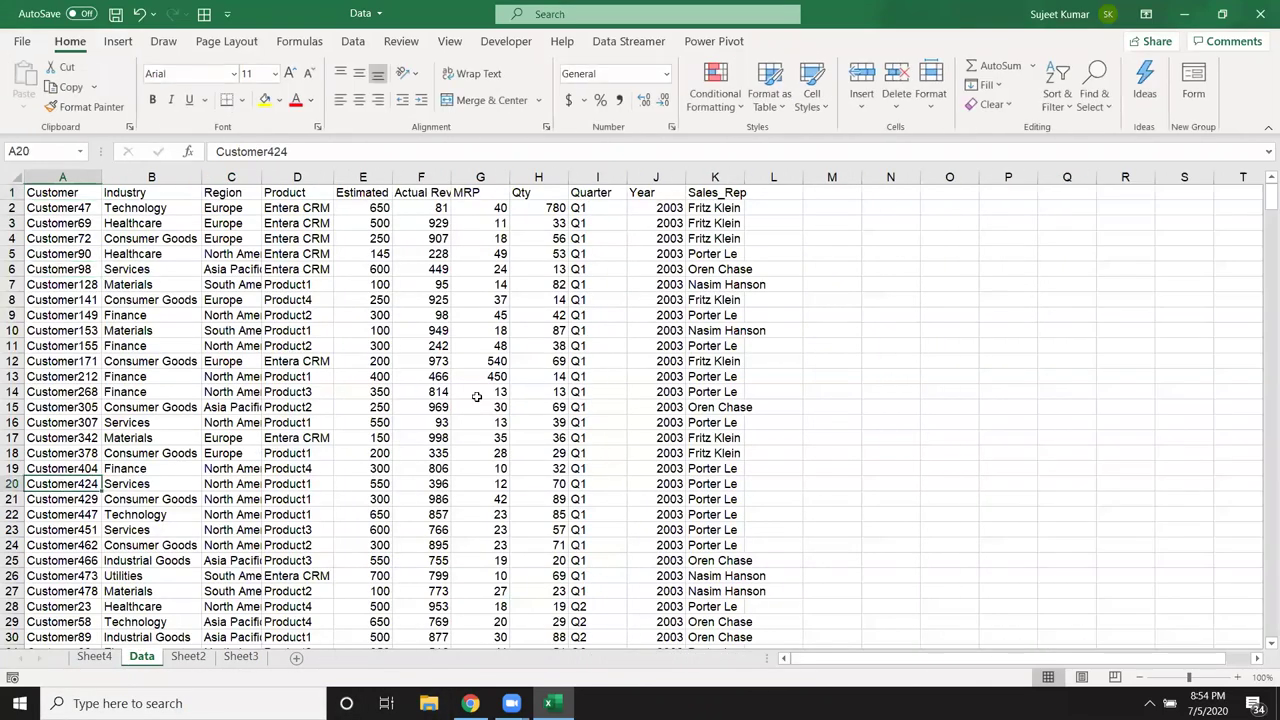
click(95, 657)
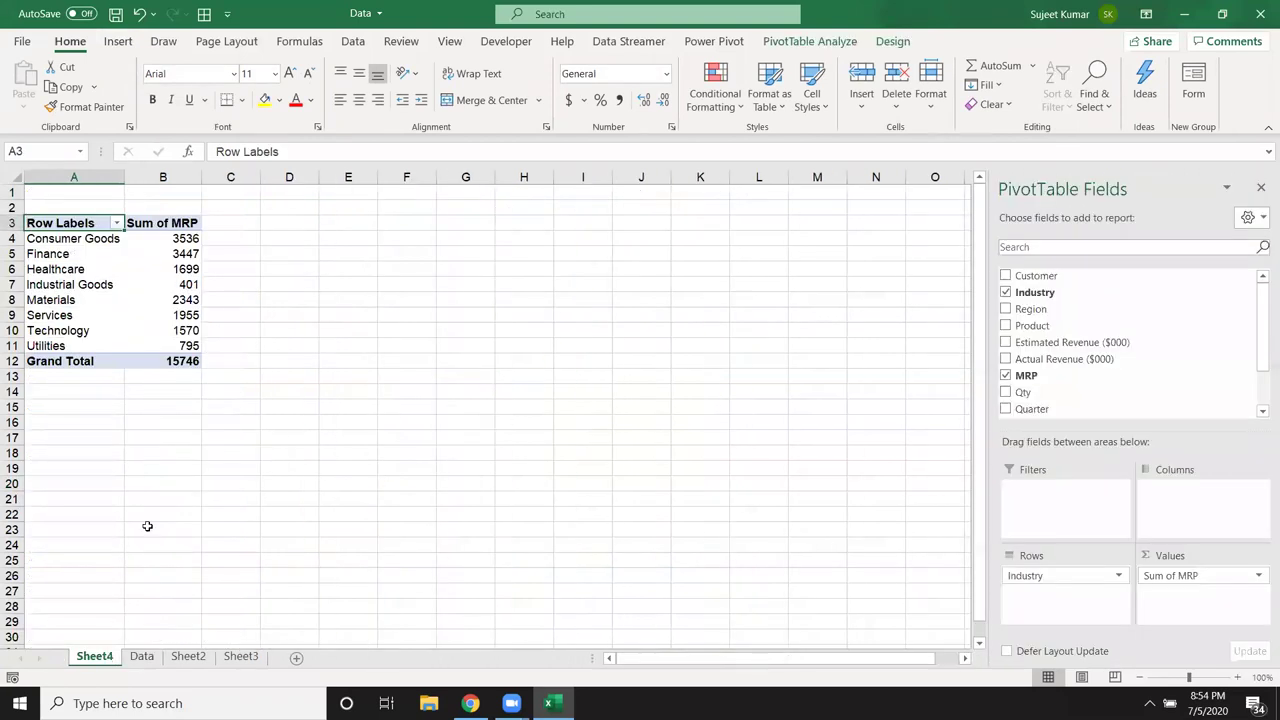
click(170, 326)
click(141, 657)
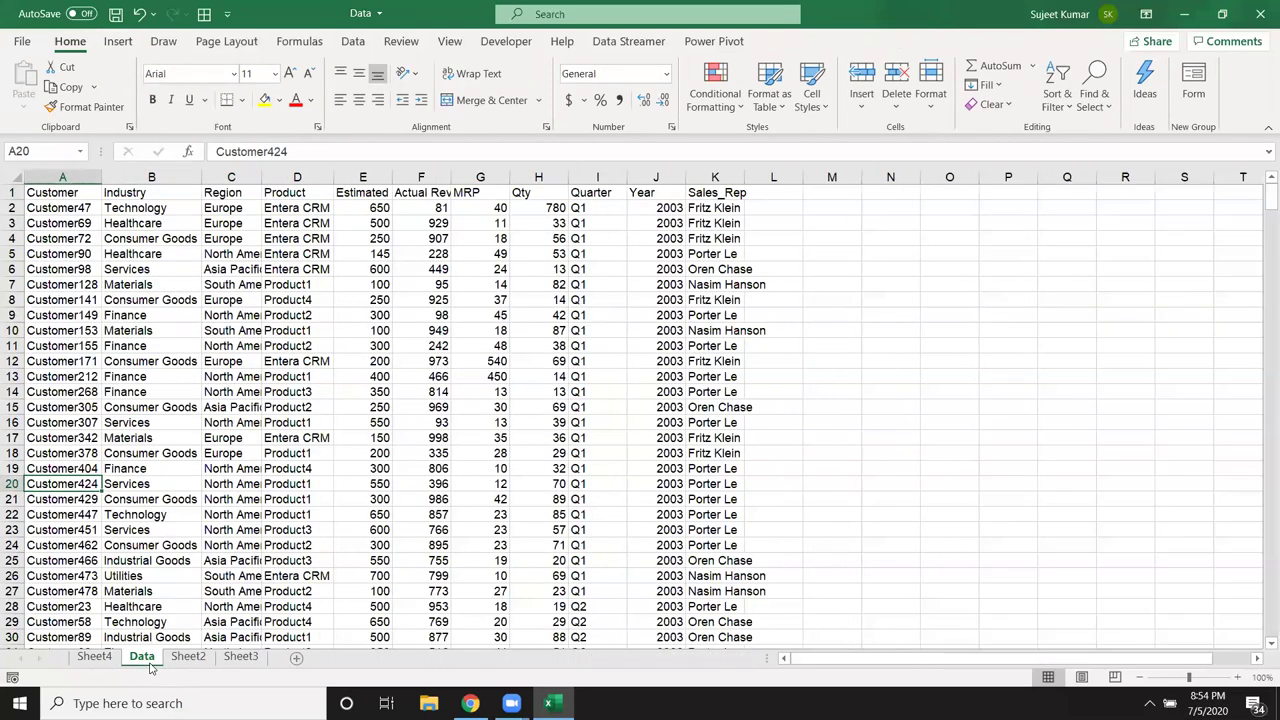
click(490, 495)
text(450)
key(Return)
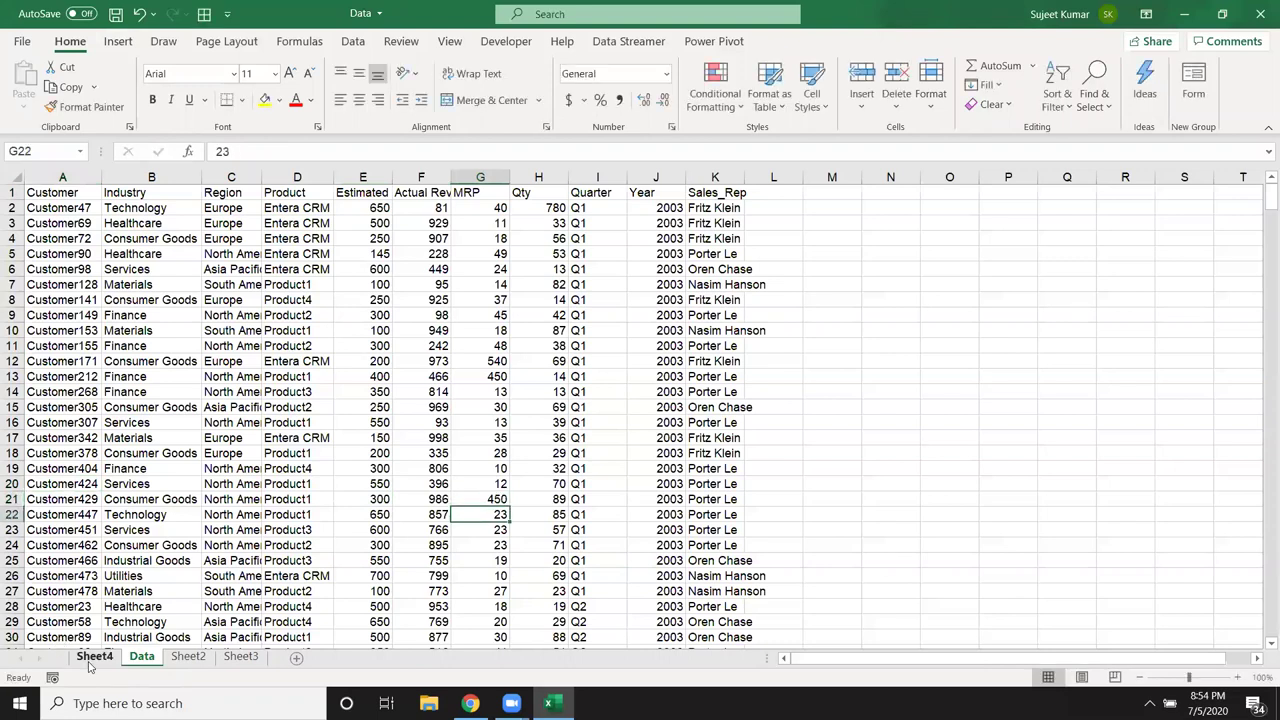
- Refresh the Sheet4 pivot so Consumer Goods totals 3944 and the grand total 16154
click(94, 657)
right_click(150, 302)
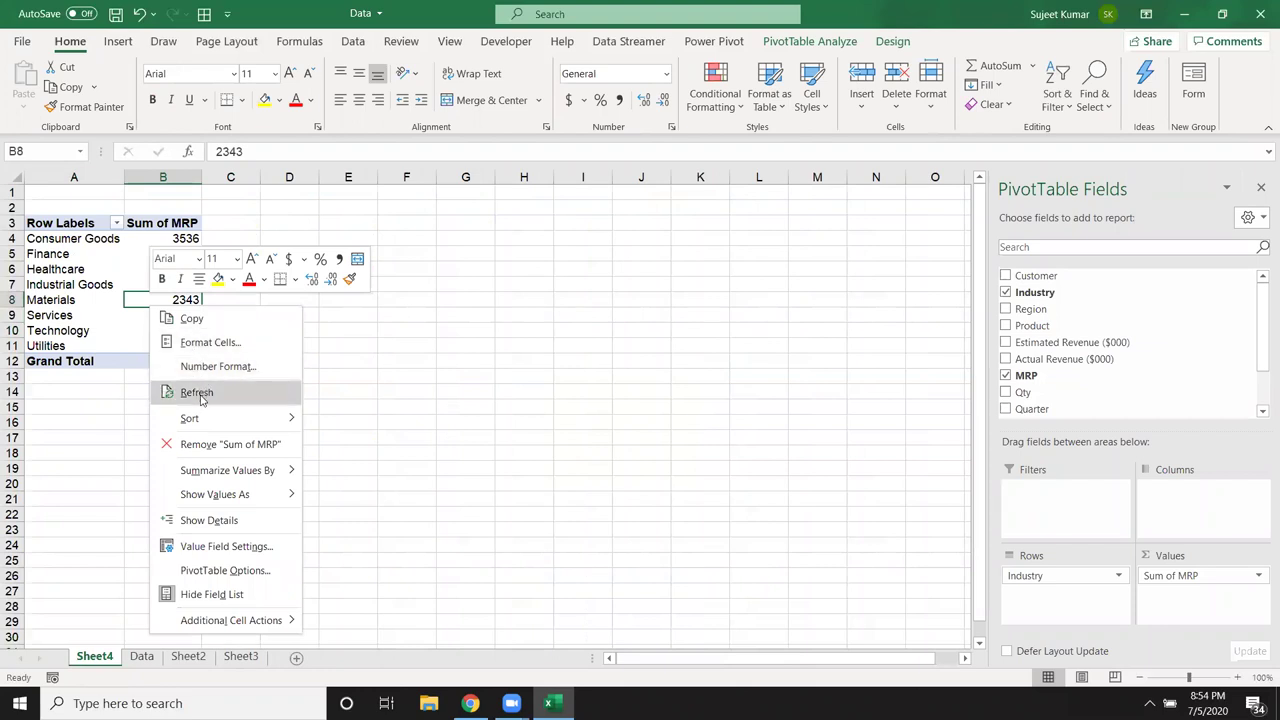
click(196, 393)
- Bring up the PivotTable Options dialog from the pivot's context menu
click(165, 249)
mouse_move(165, 252)
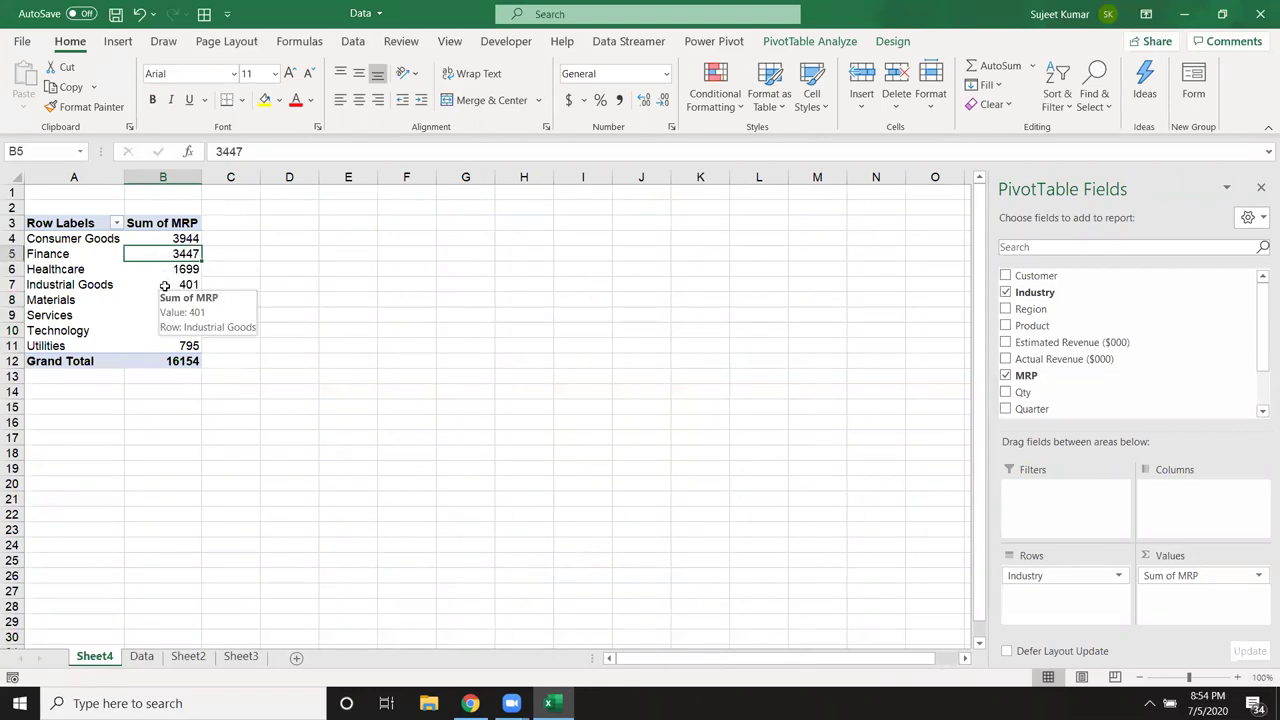
right_click(165, 276)
click(283, 543)
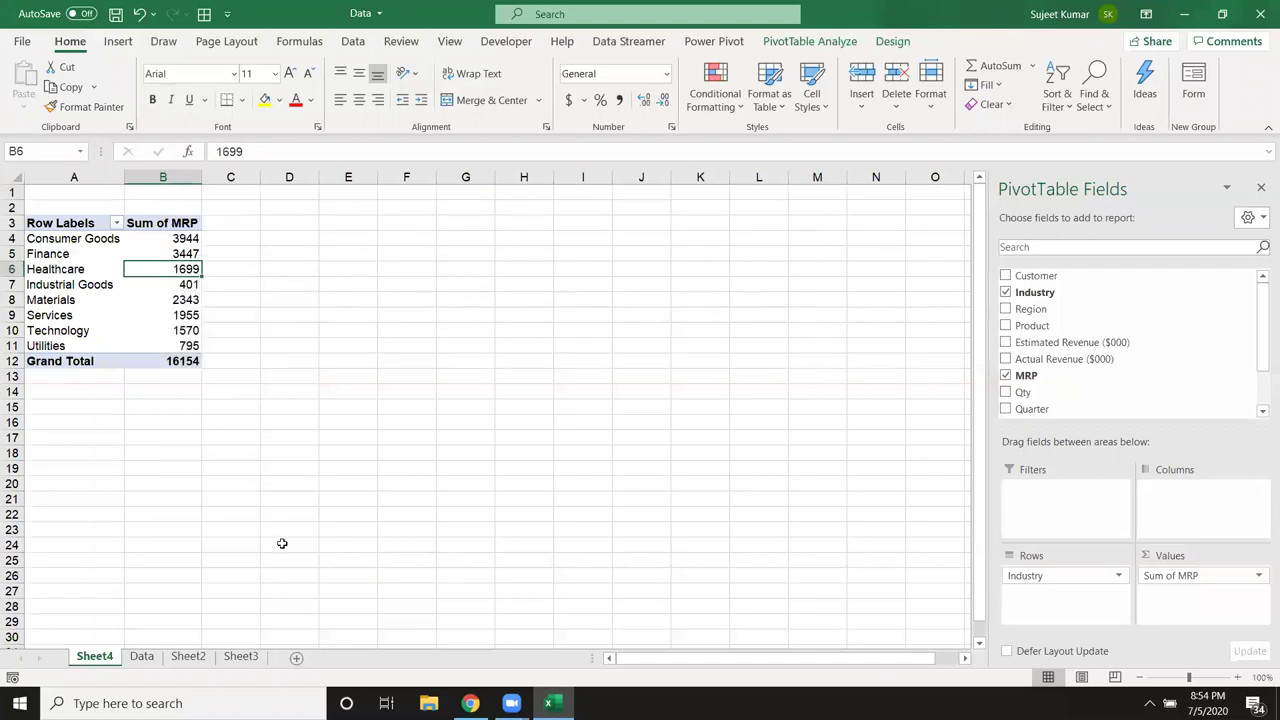
- Enable 'Refresh data when opening the file' for the pivot, then return to the Data sheet
click(318, 320)
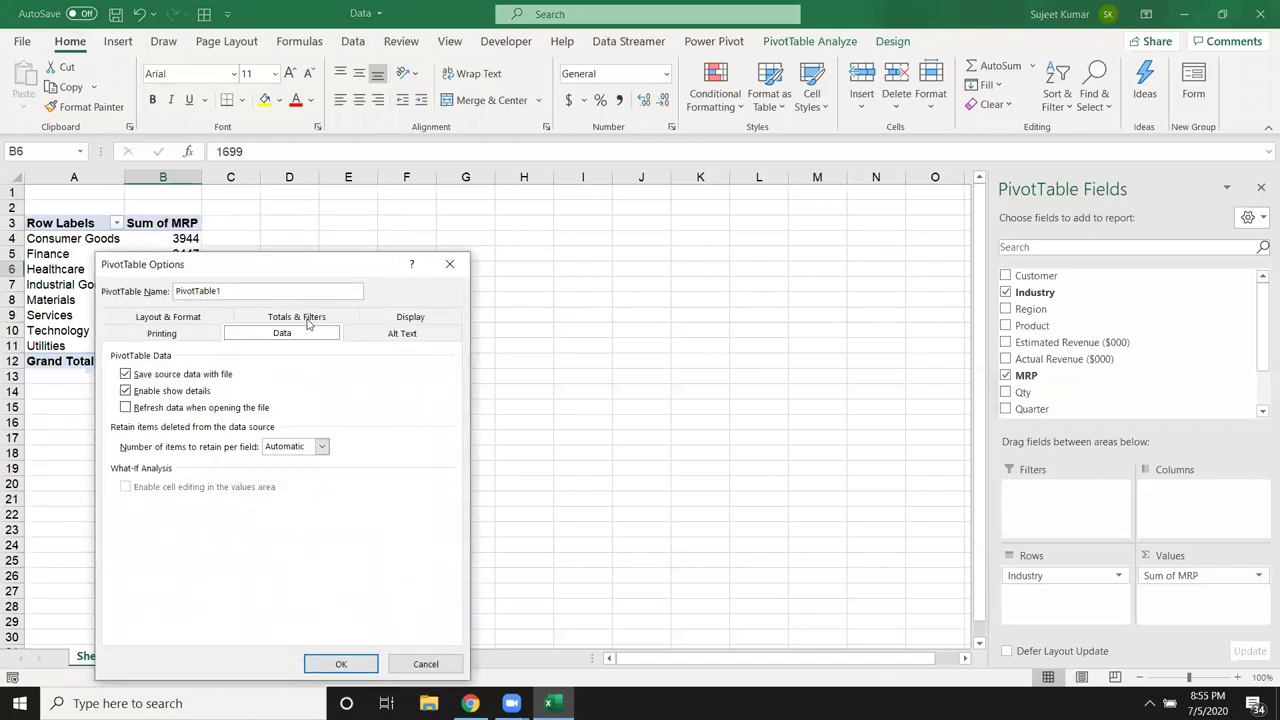
click(149, 409)
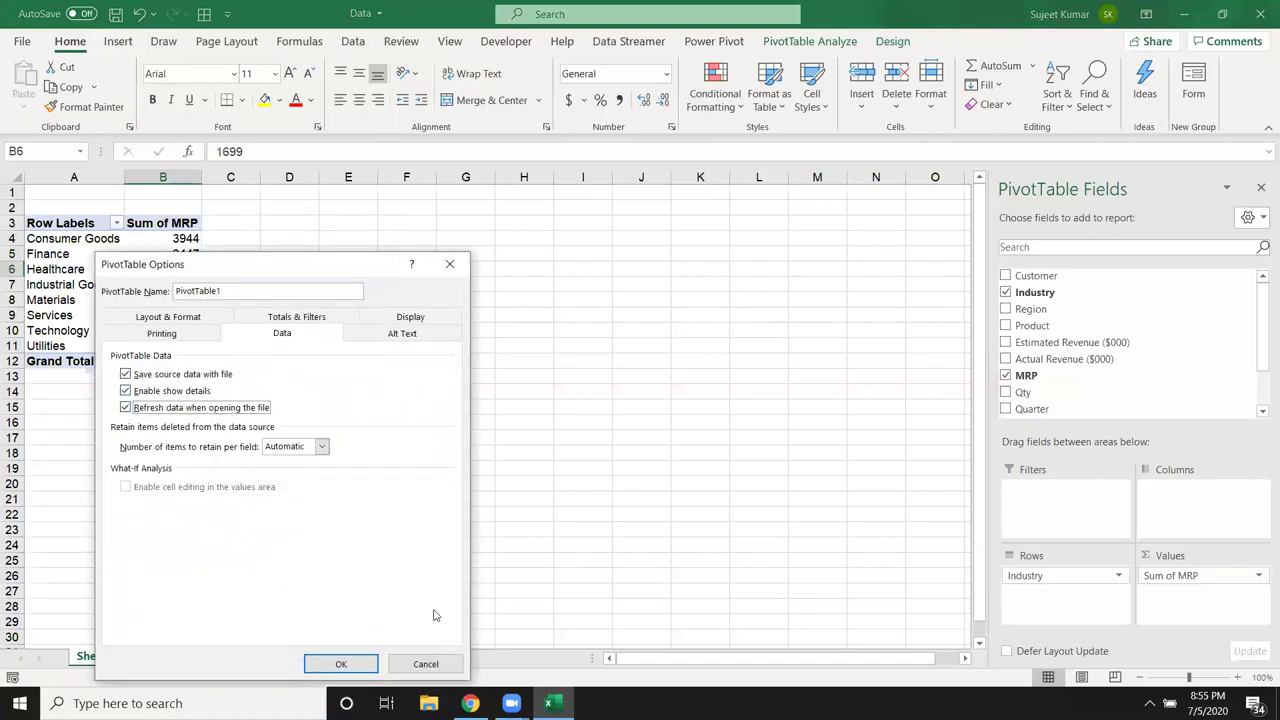
click(341, 664)
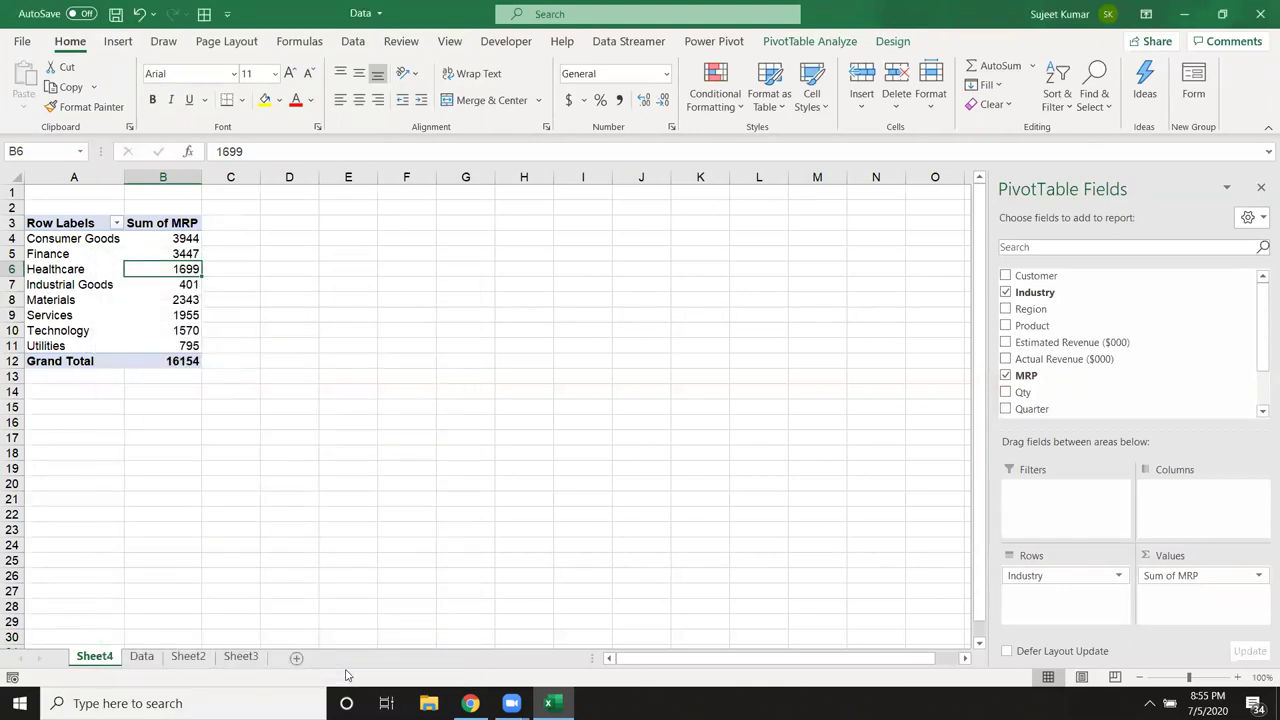
click(141, 657)
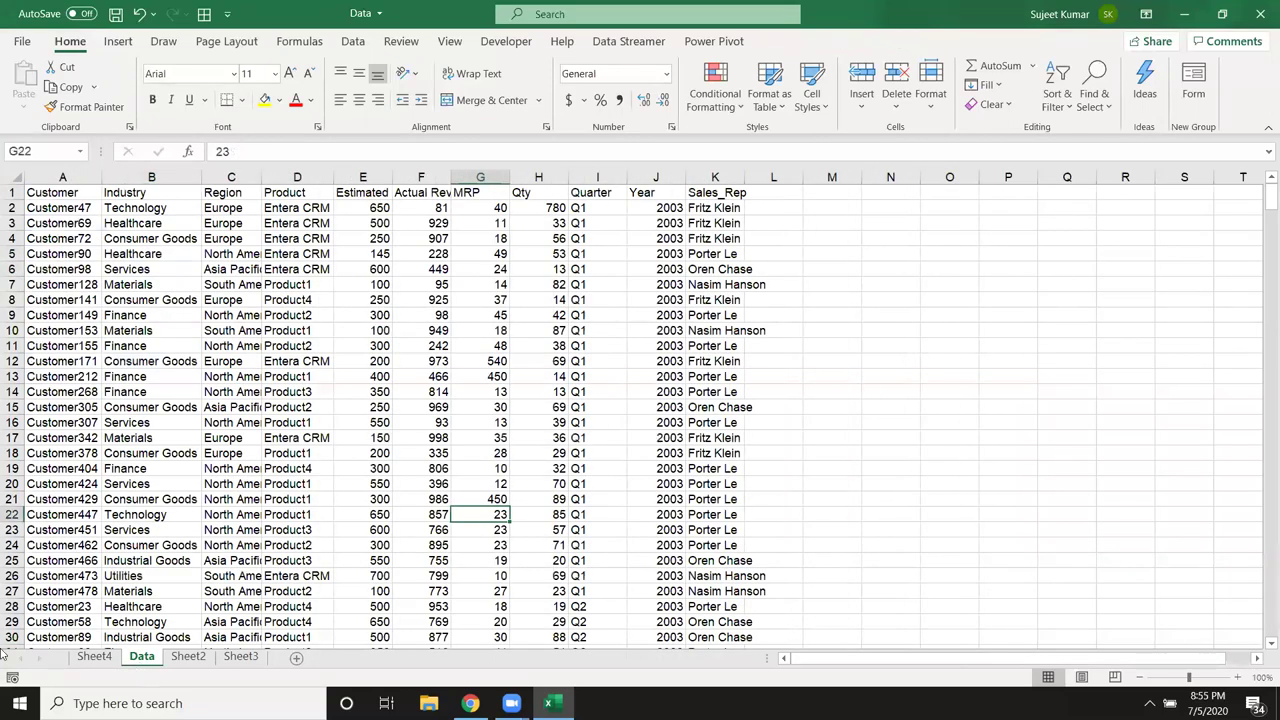
- Fill row 504's record down into a new row 505 on the Data sheet
key(ctrl+Down)
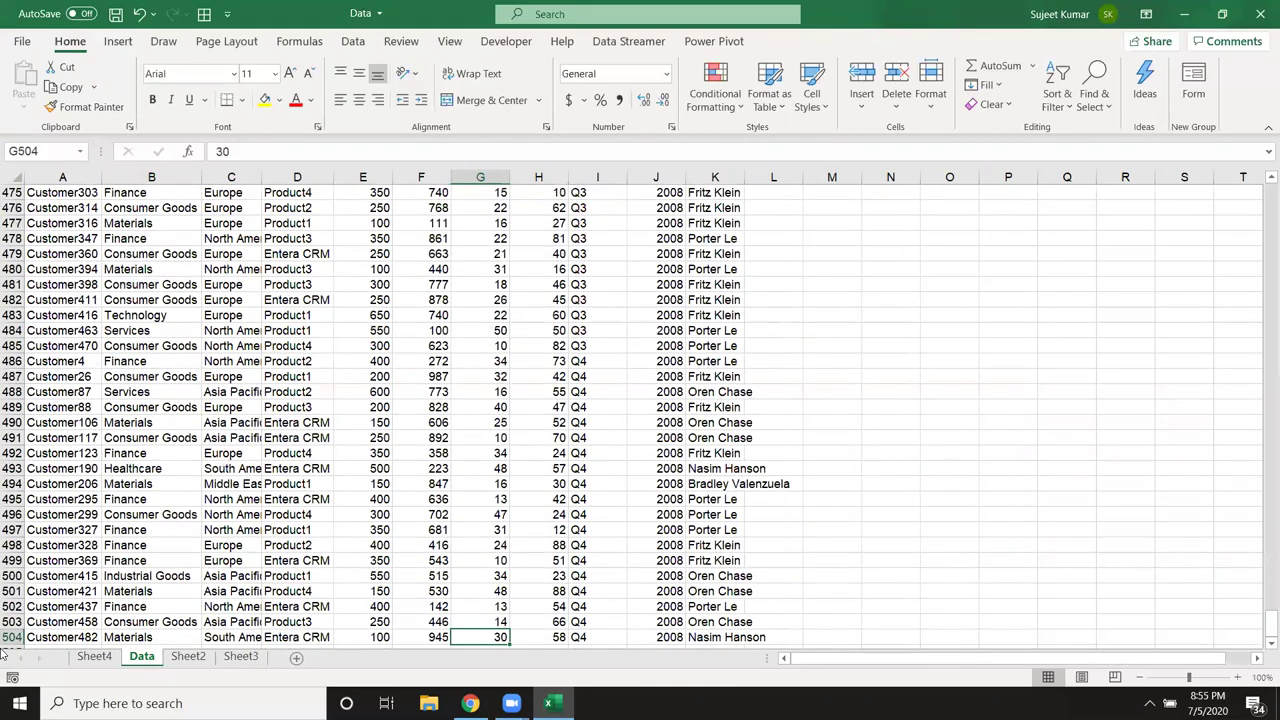
key(Down)
key(Left)
key(Left)
key(Left)
key(Left)
key(Left)
key(Left)
key(Up)
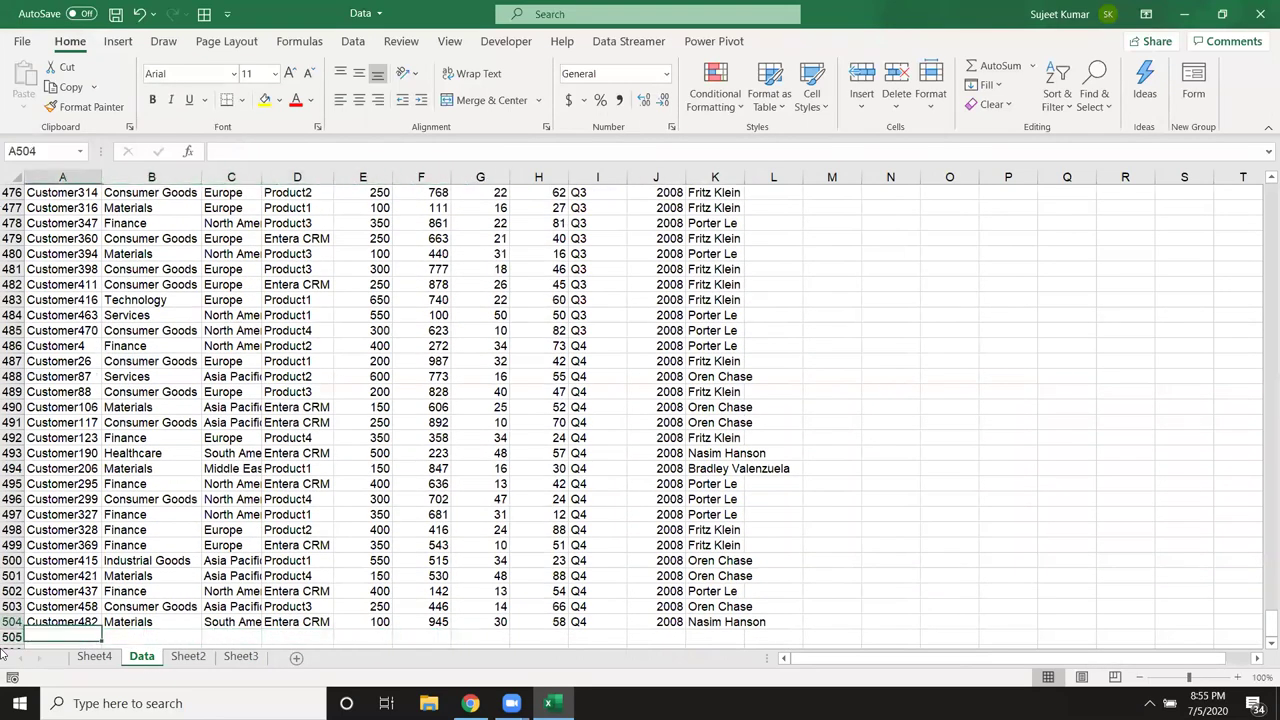
key(shift+space)
key(shift+Down)
key(ctrl+d)
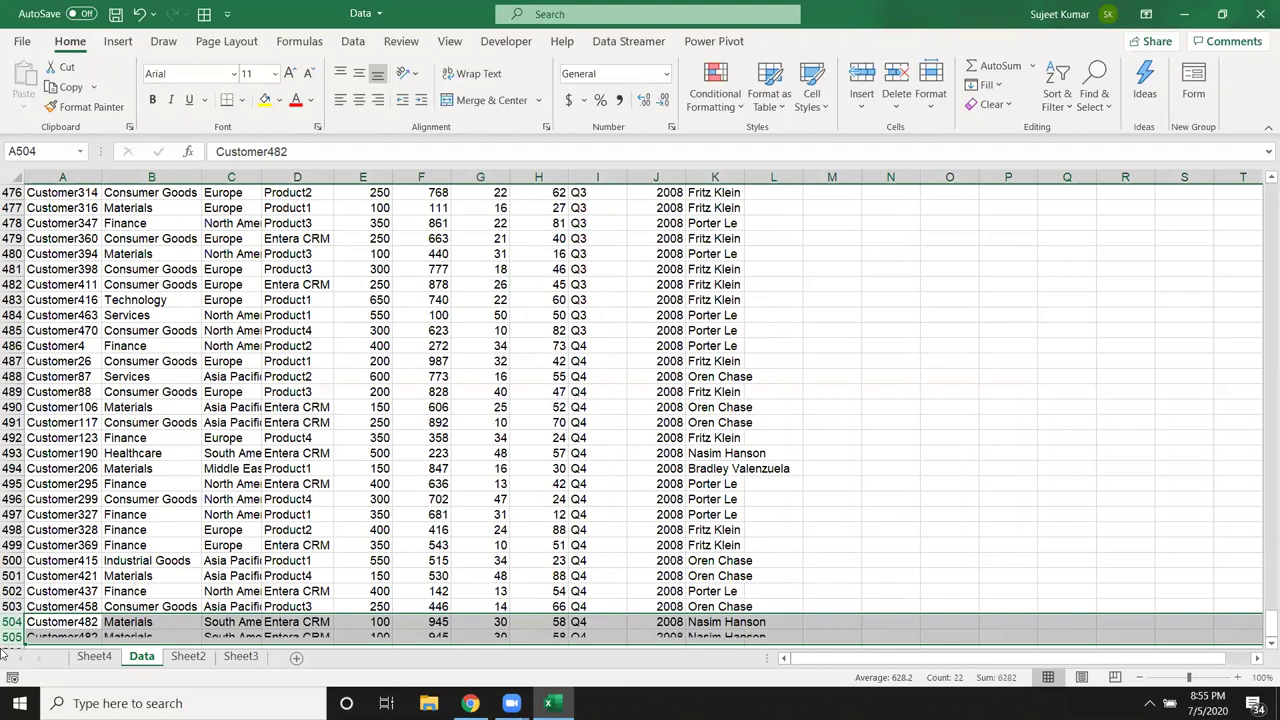
- Set the Industry of the new row 505 to 'R&D'
click(95, 656)
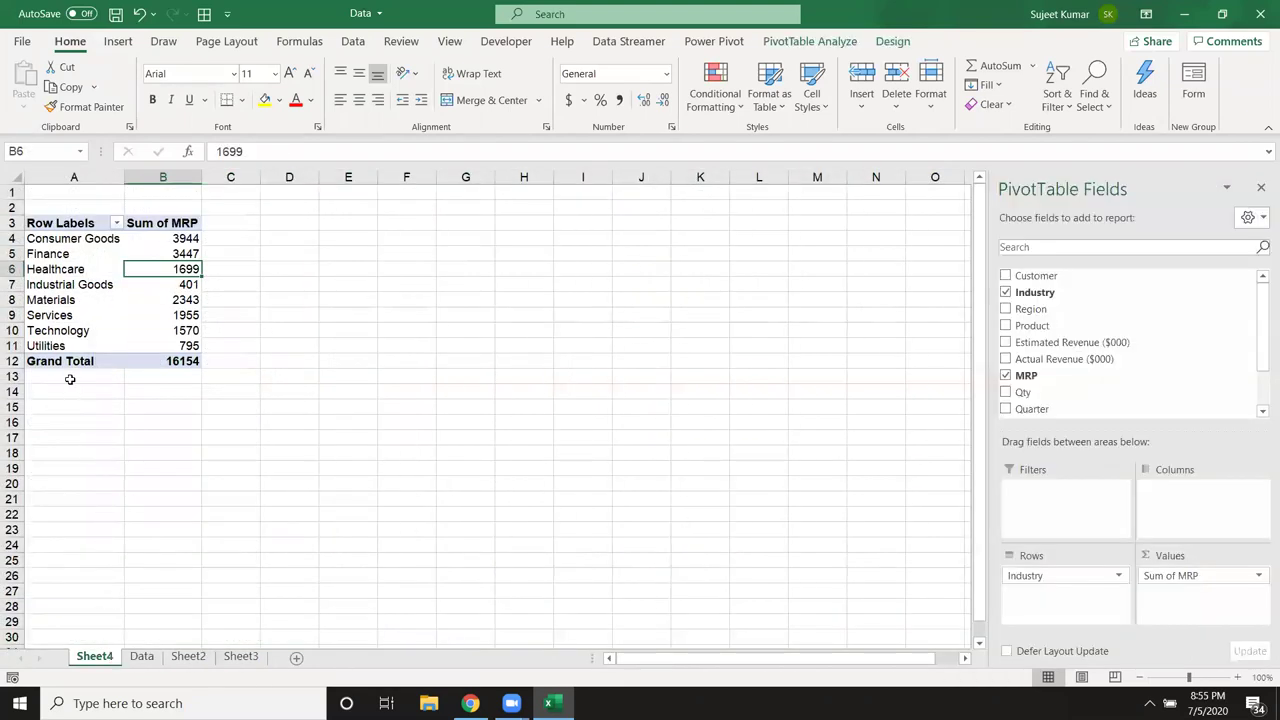
click(142, 656)
scroll(194, 621, down, 1)
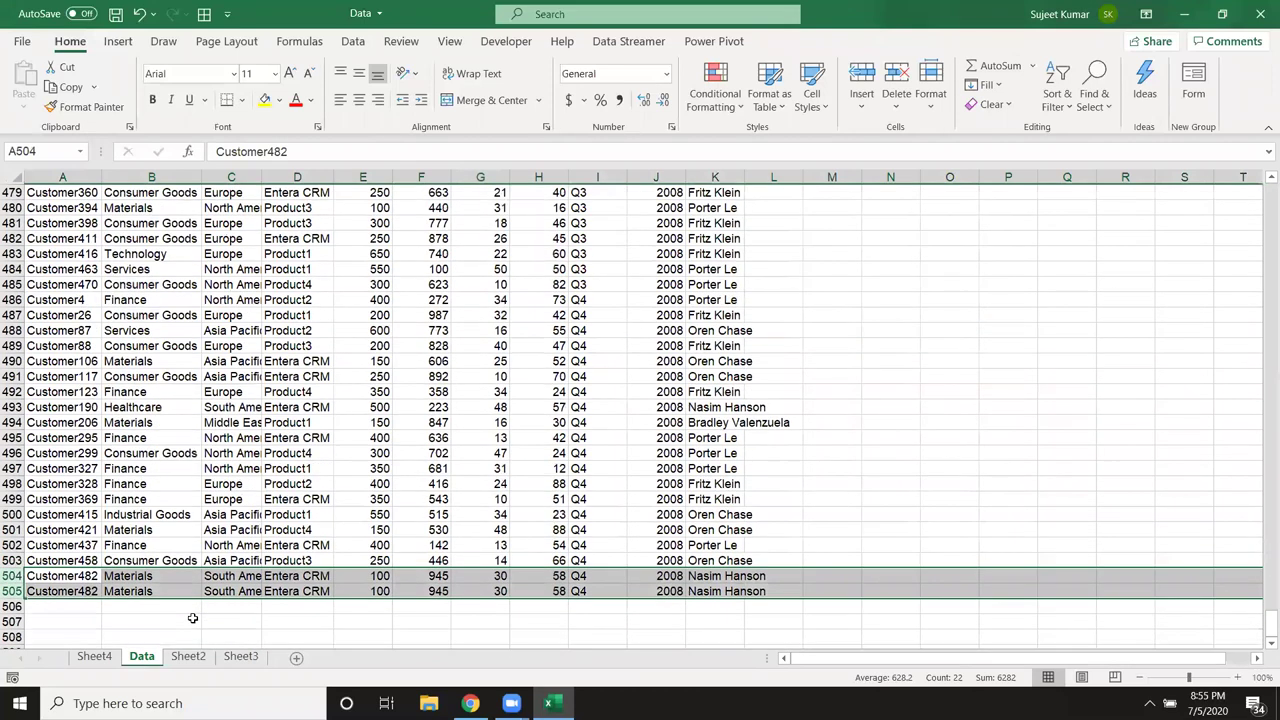
click(128, 594)
text(R)
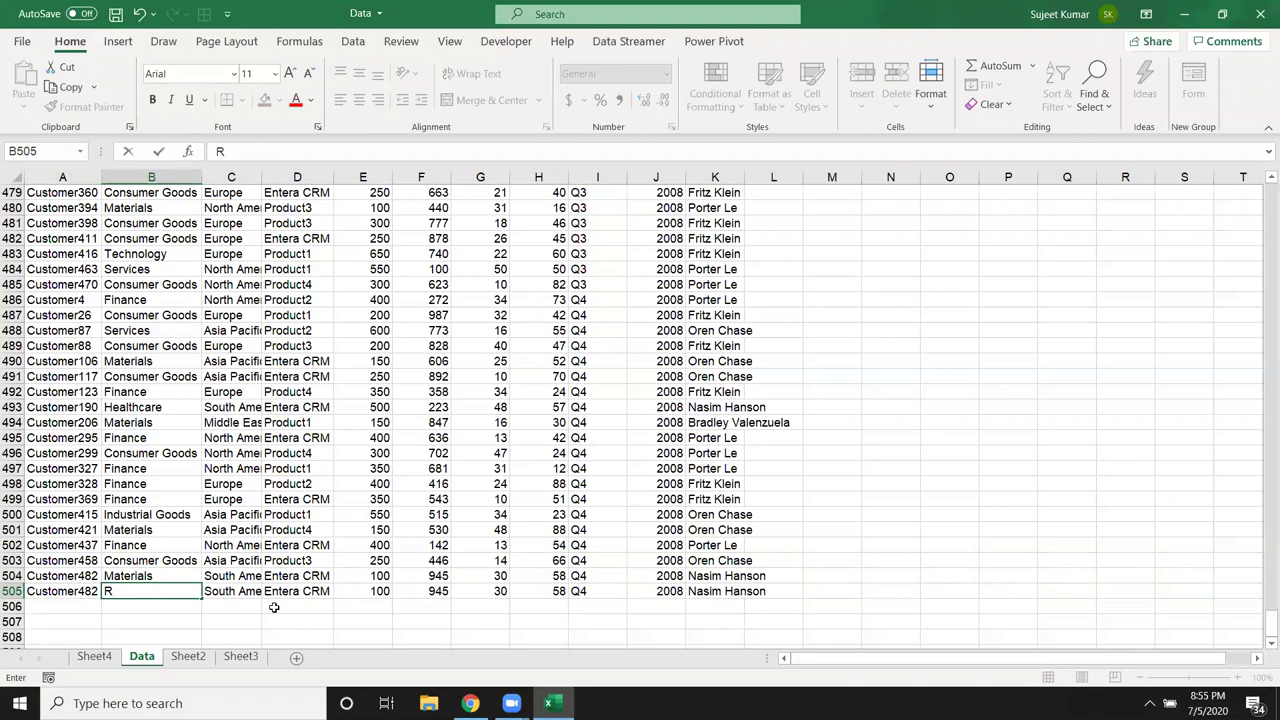
text(&D)
key(Tab)
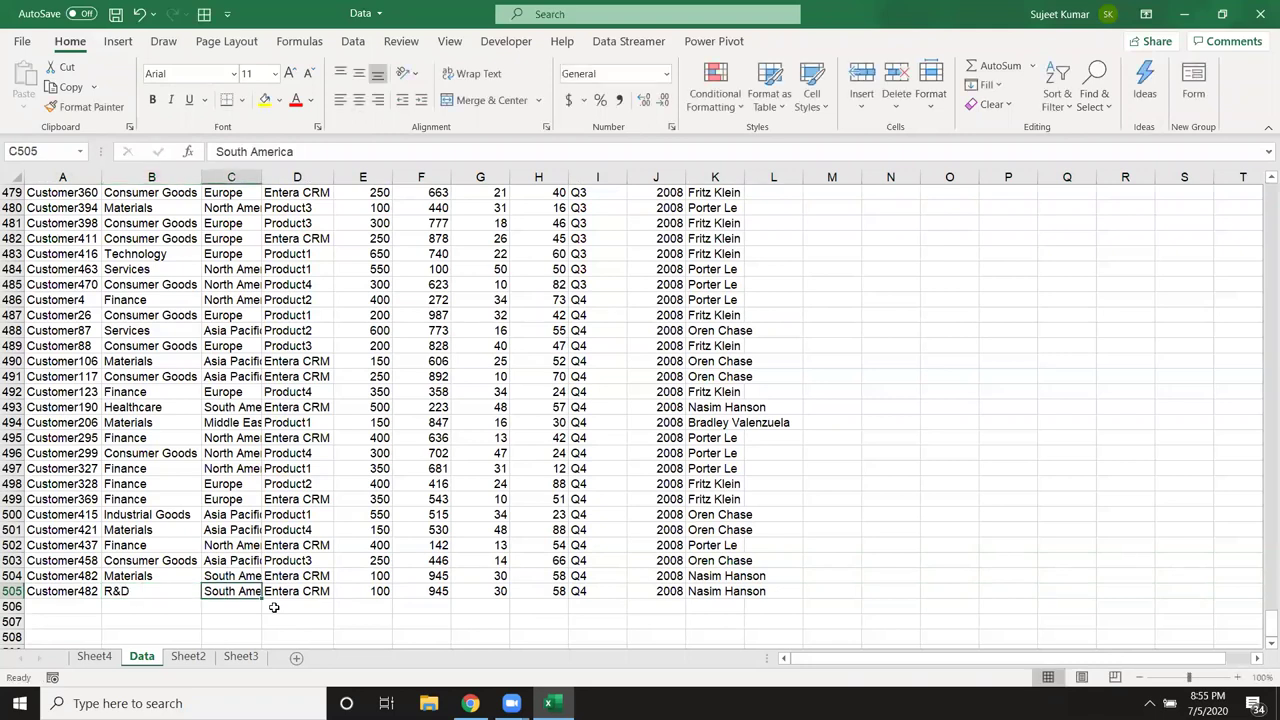
- Compare the Sheet4 pivot's industries with the Data sheet's last rows, confirming R&D is missing
click(93, 657)
right_click(108, 344)
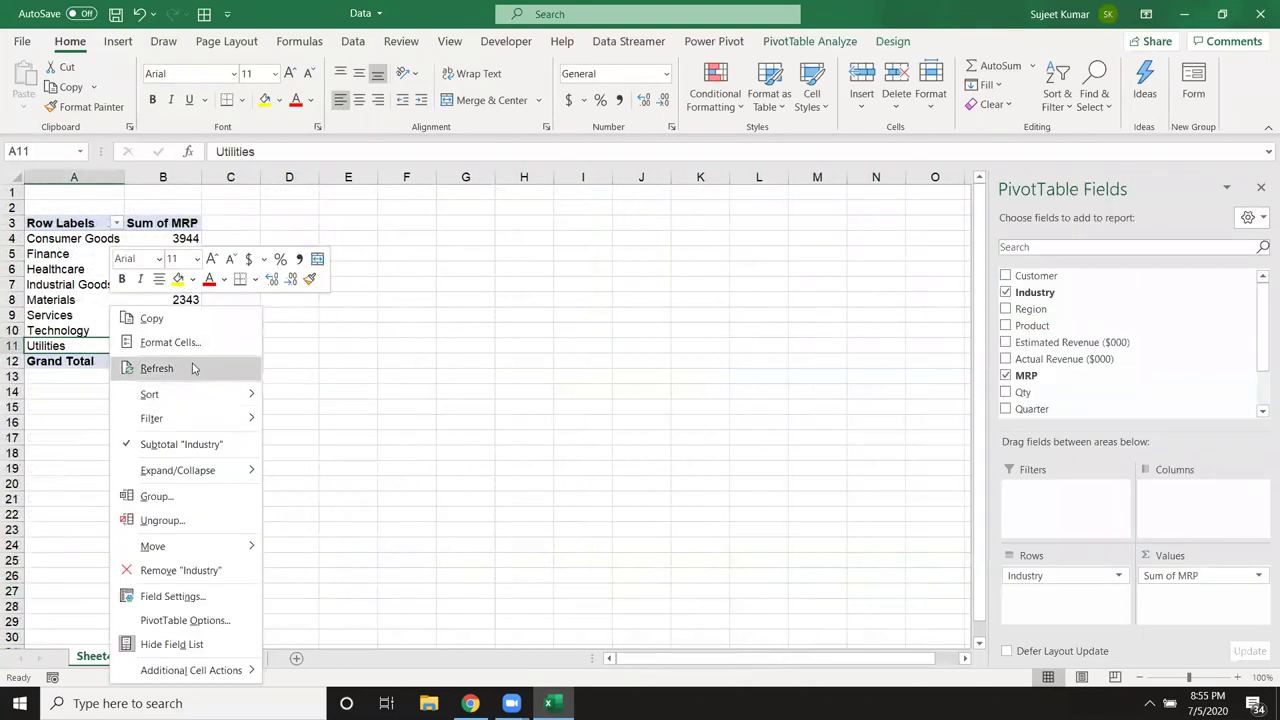
click(193, 368)
drag(90, 346, 86, 240)
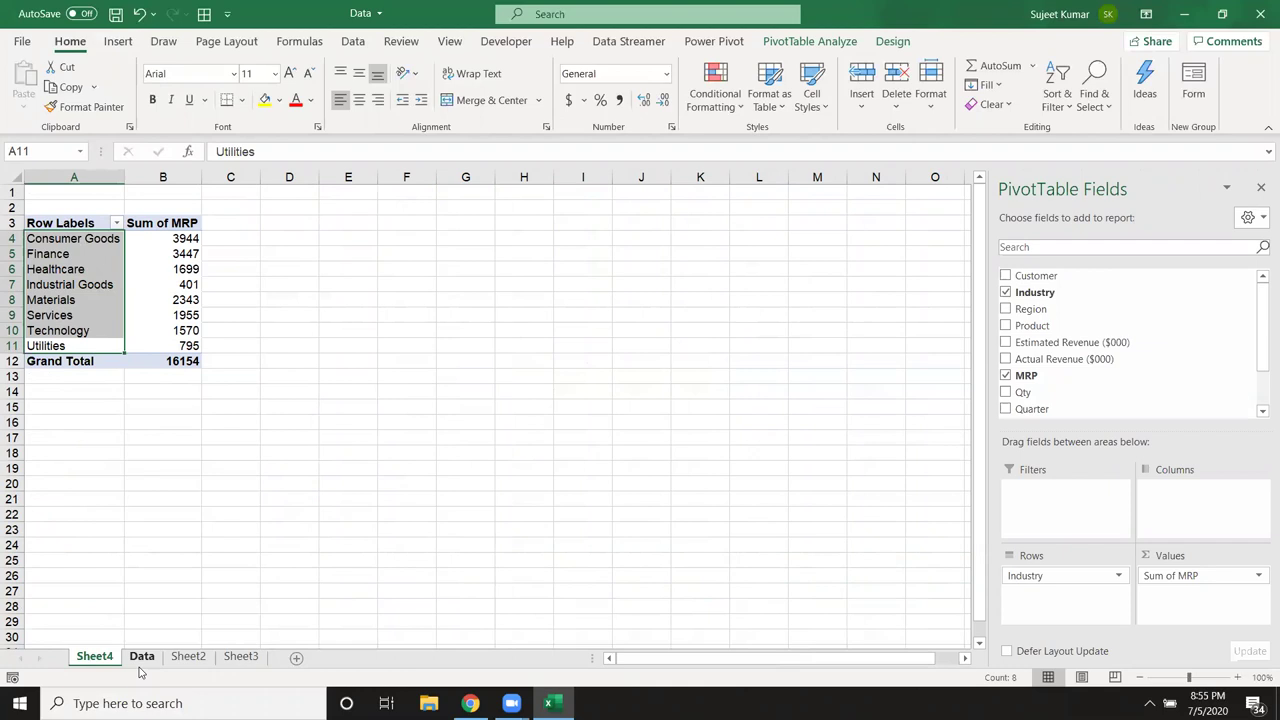
click(141, 660)
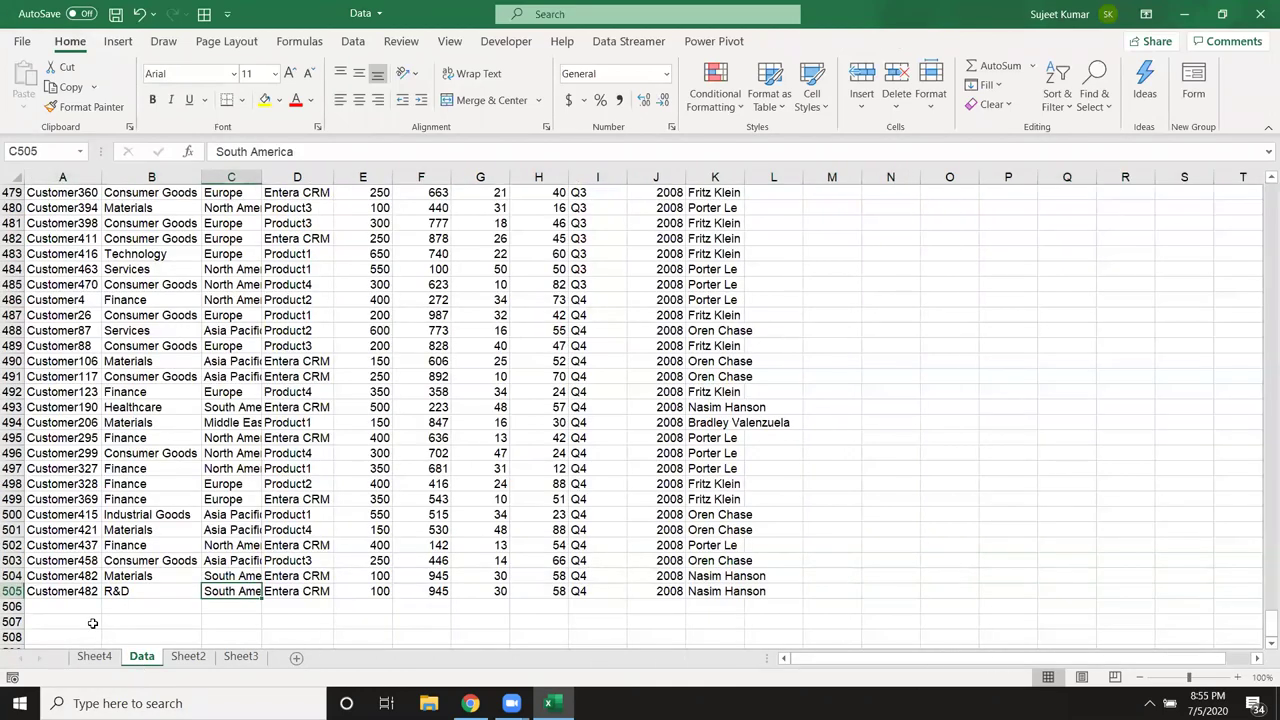
scroll(92, 623, down, 2)
drag(40, 484, 712, 424)
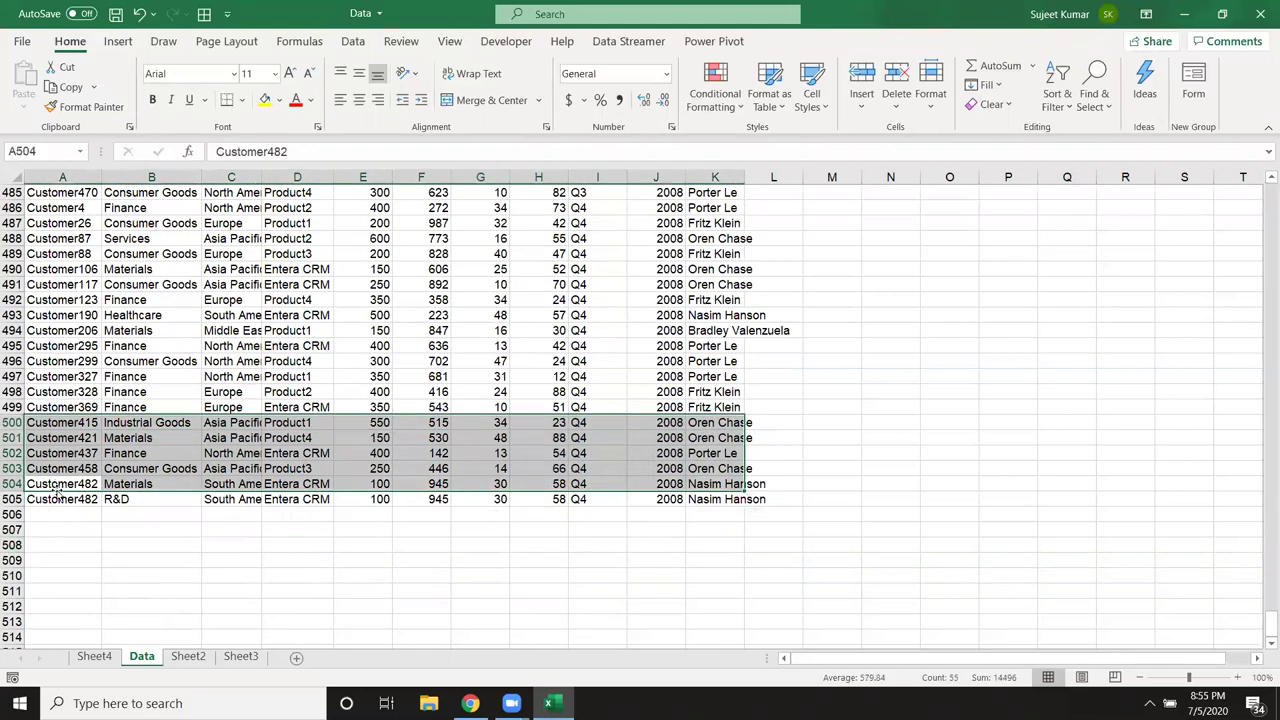
click(94, 656)
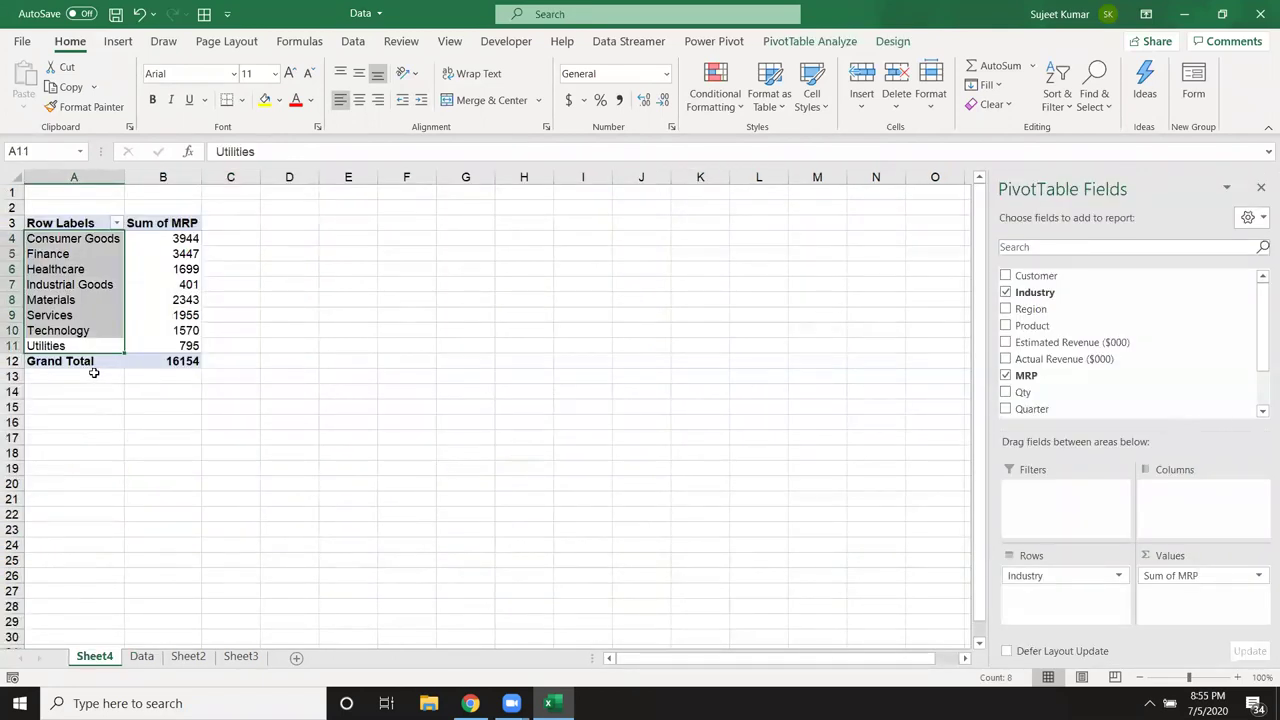
click(130, 327)
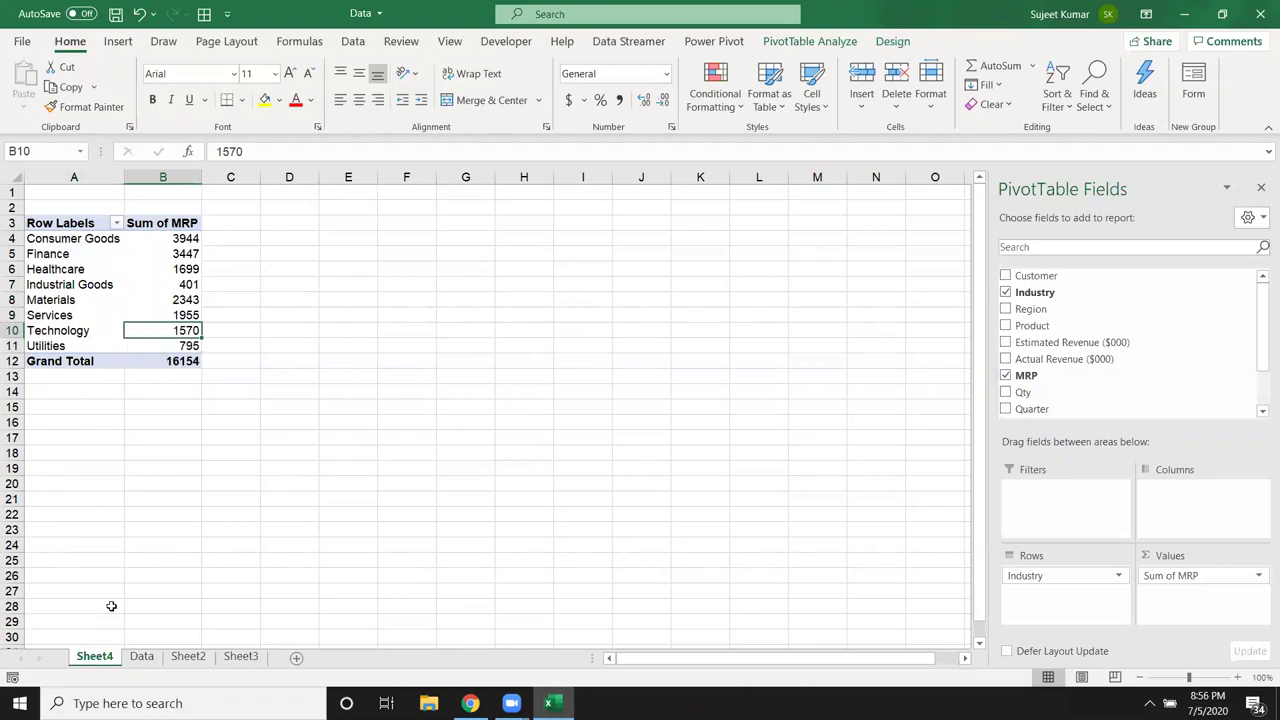
- Change the pivot's source to Data!$A$1:$K$505, adding an R&D row of 30 (total 16184)
click(770, 42)
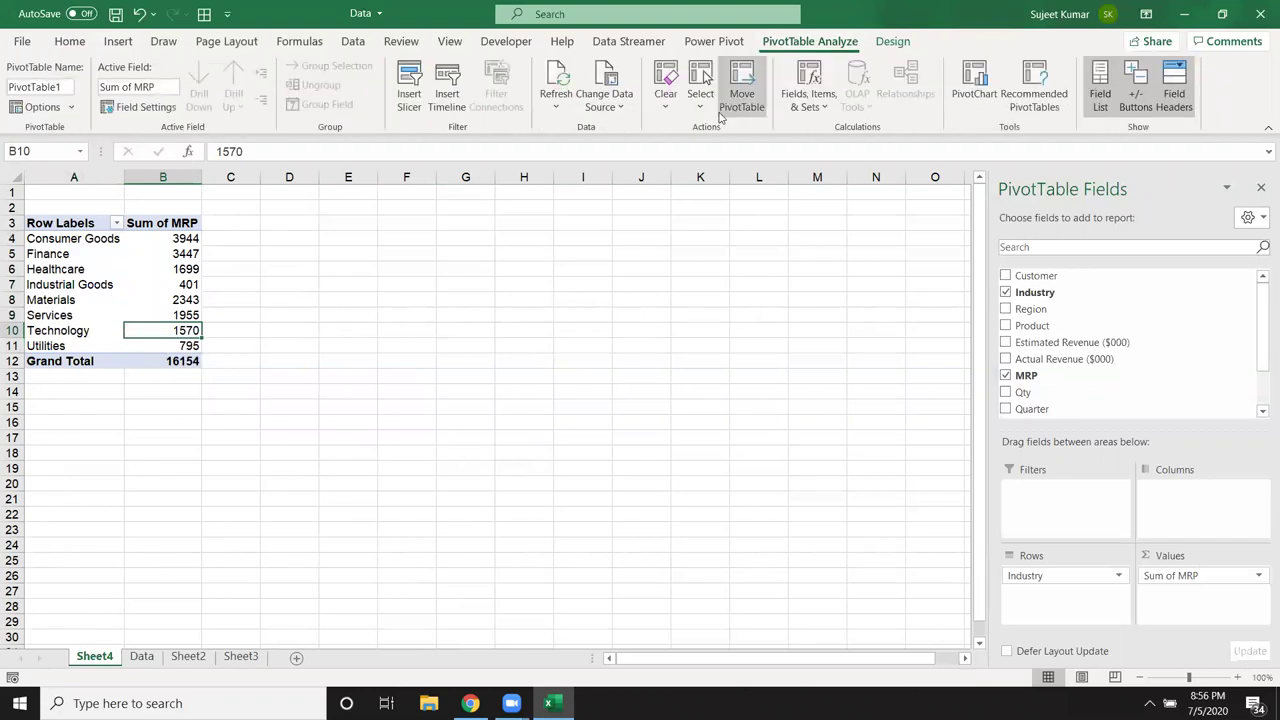
click(619, 104)
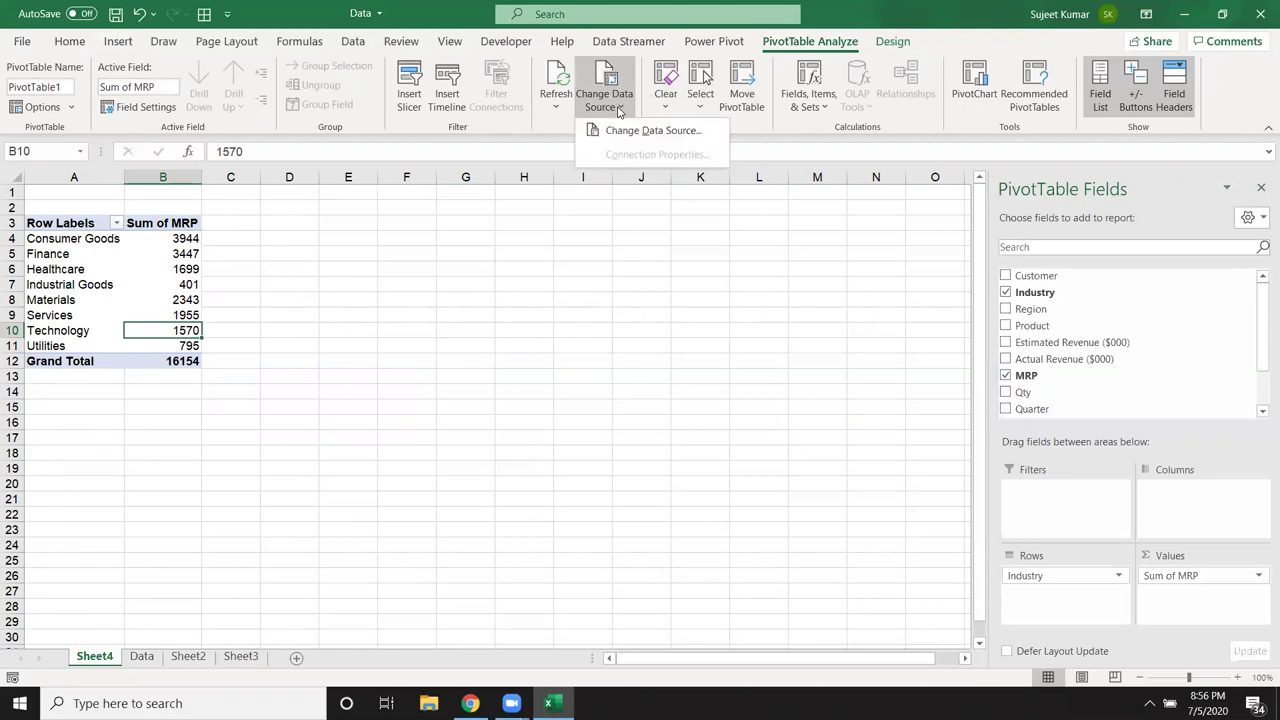
click(619, 131)
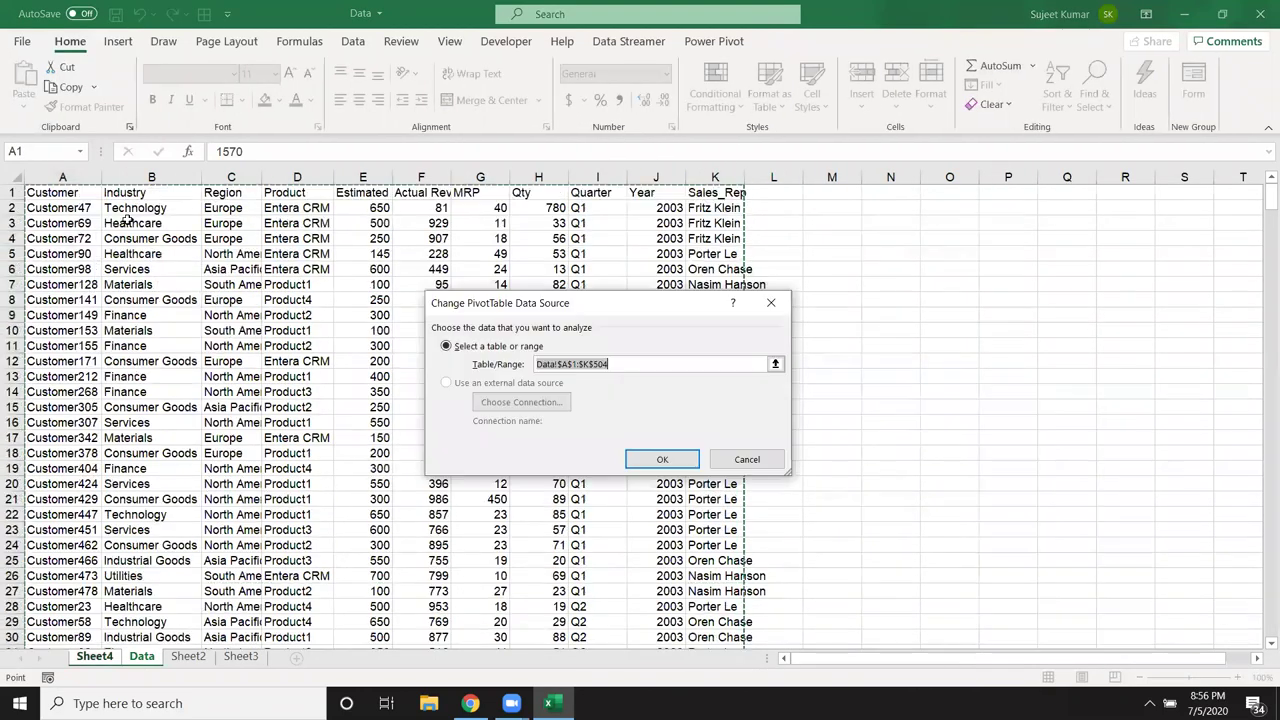
click(47, 193)
key(ctrl+shift+Right)
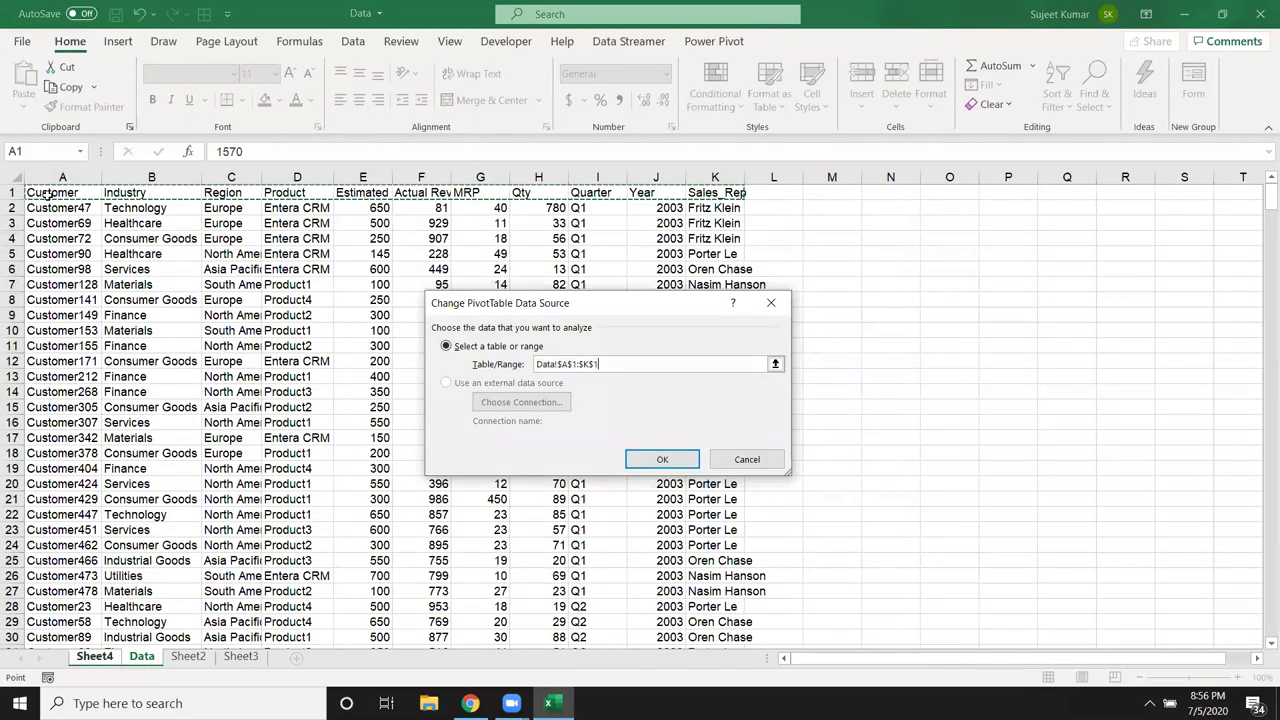
key(ctrl+shift+Down)
key(shift+Down)
key(shift+Up)
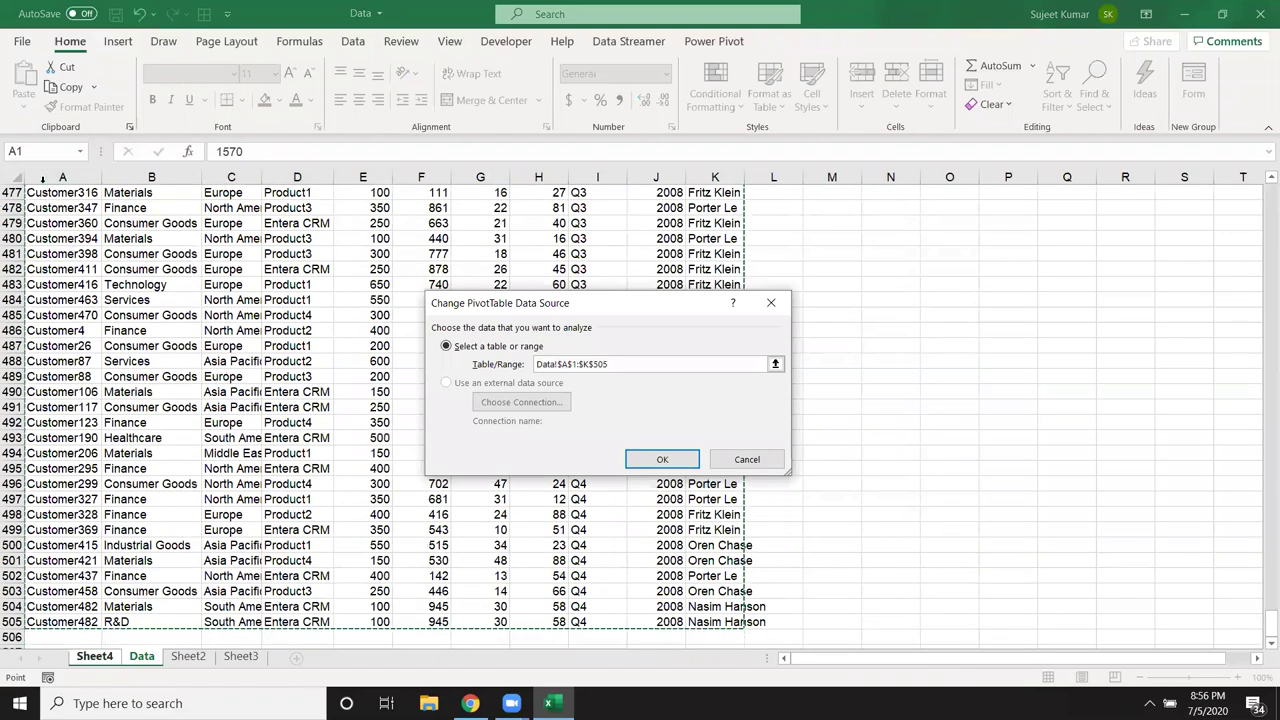
click(637, 456)
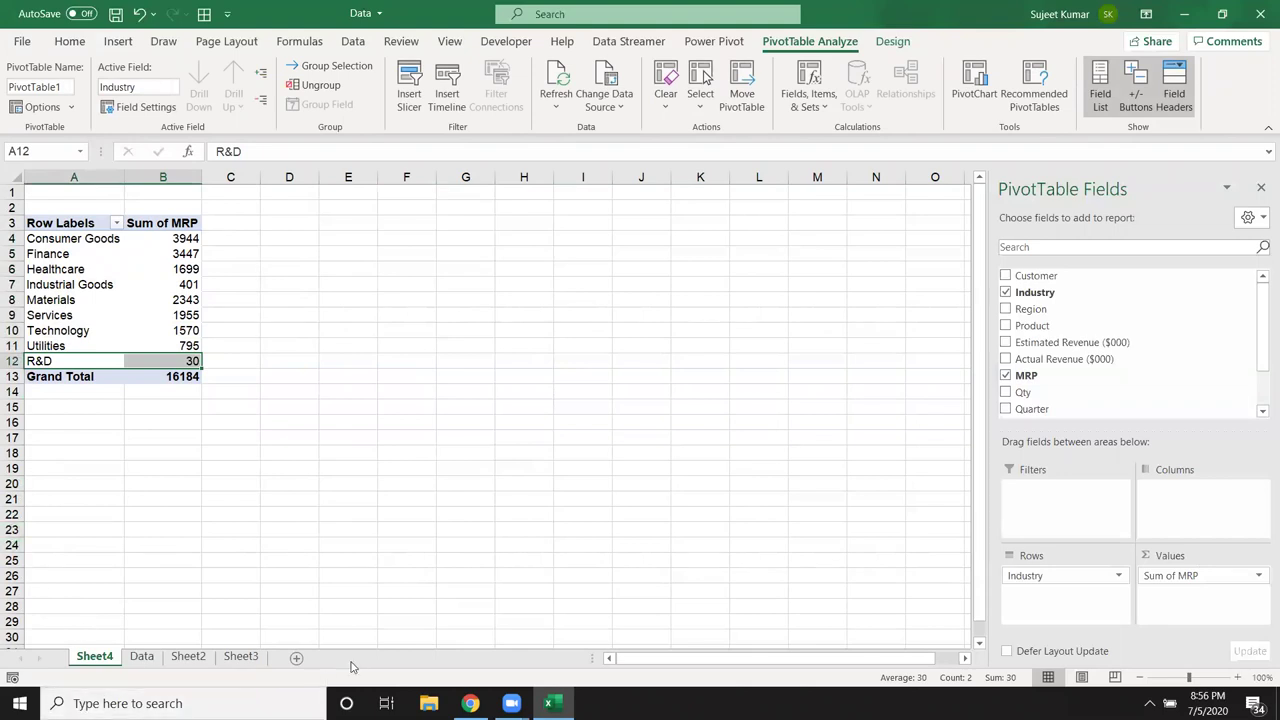
click(141, 656)
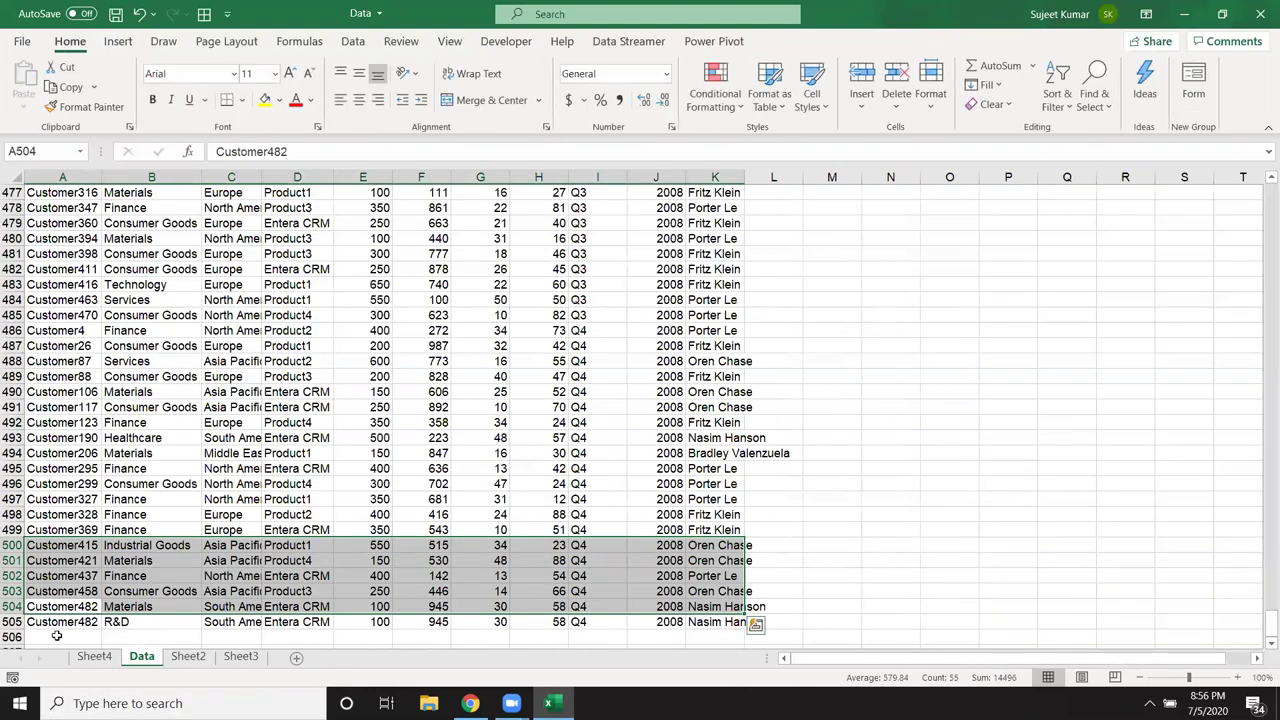
click(57, 635)
scroll(57, 635, down, 3)
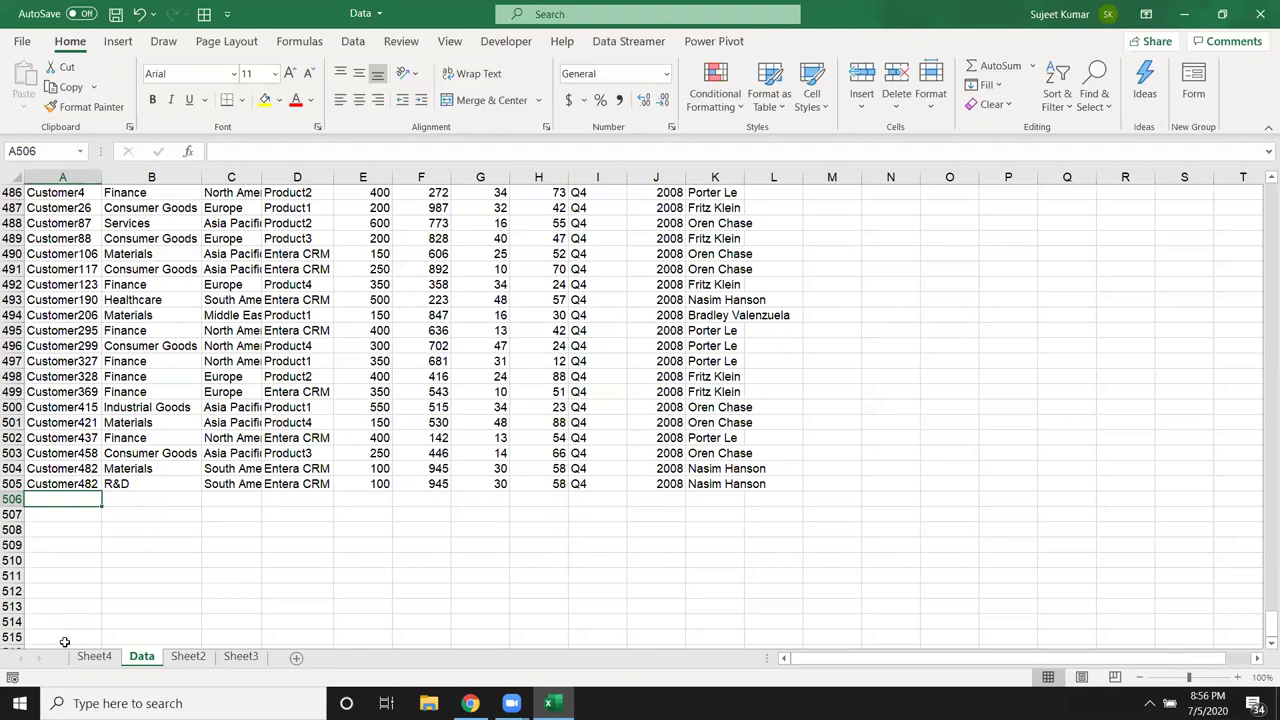
click(94, 656)
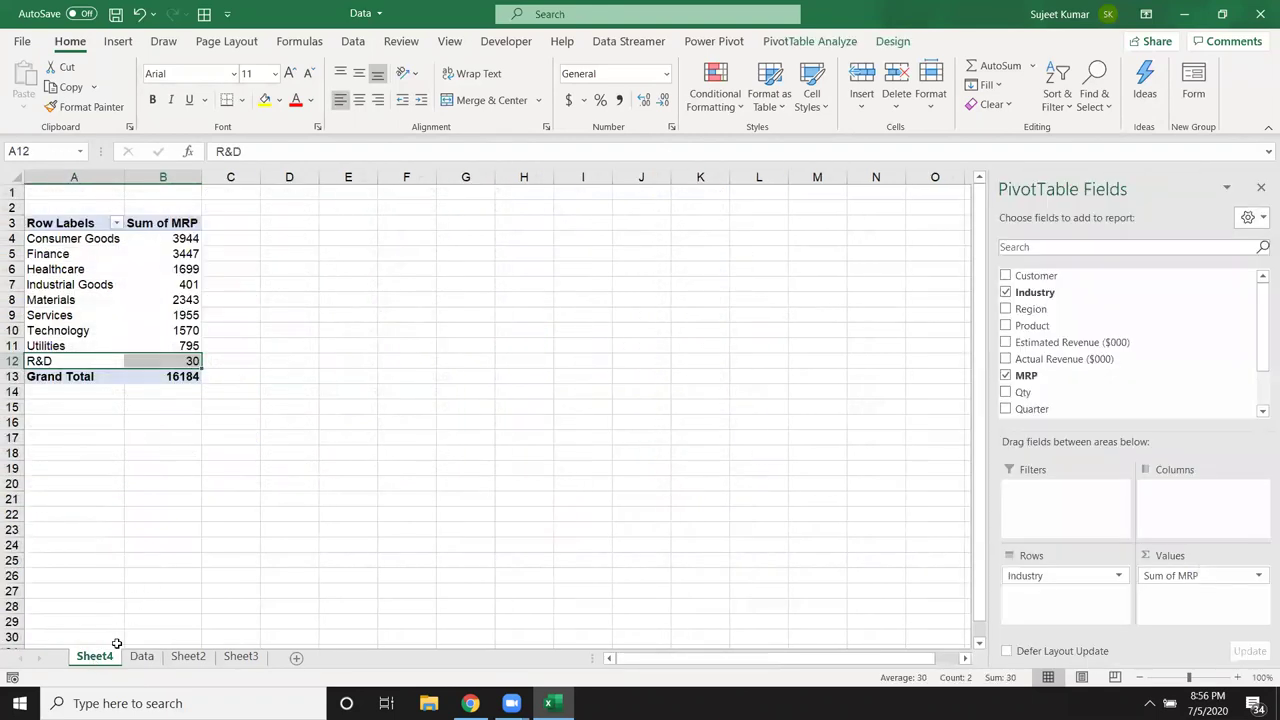
- Delete Sheet4 along with its pivot table
right_click(101, 662)
click(166, 459)
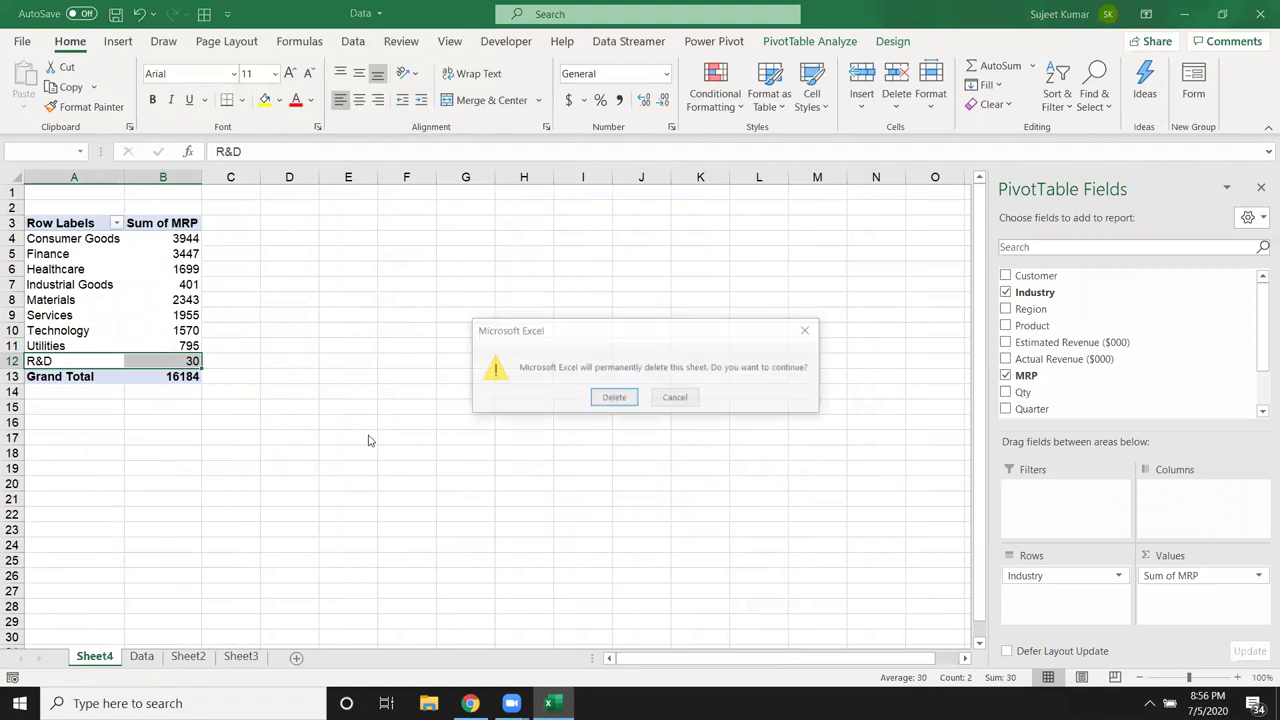
click(615, 397)
- Select the full data block A1:K505 on the Data sheet
click(80, 484)
key(ctrl+Up)
key(ctrl+shift+Right)
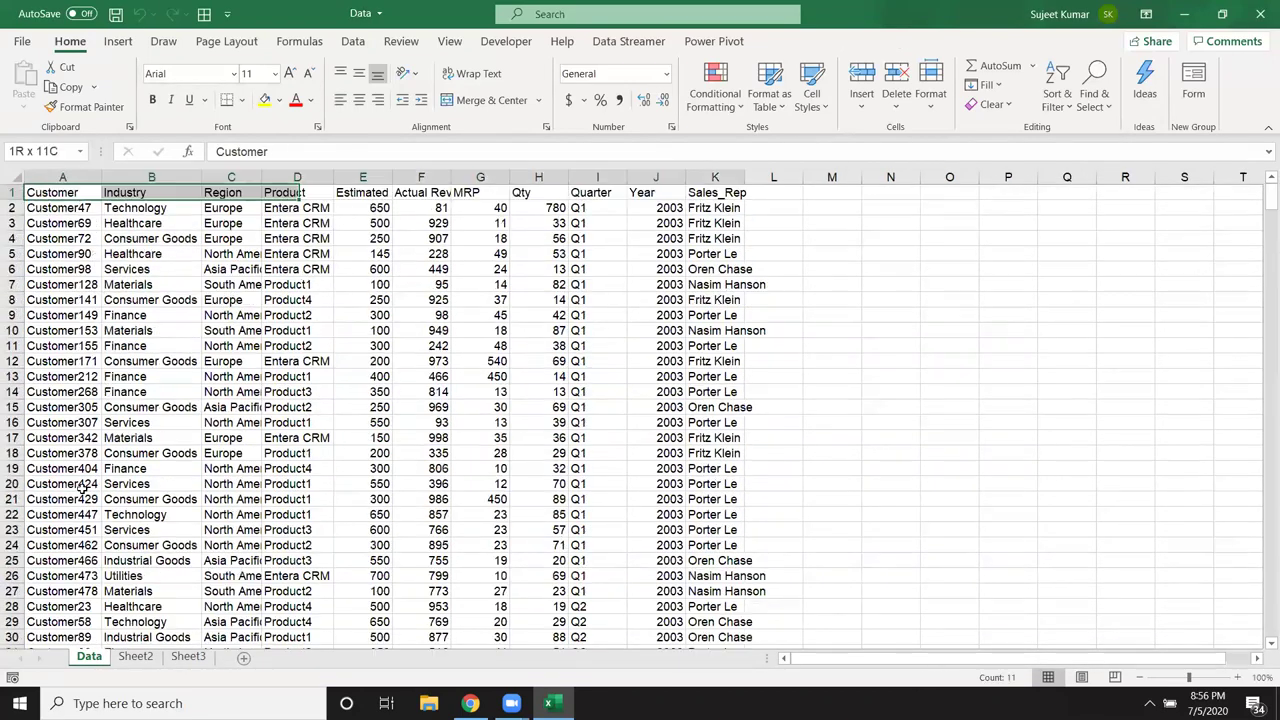
key(ctrl+shift+Down)
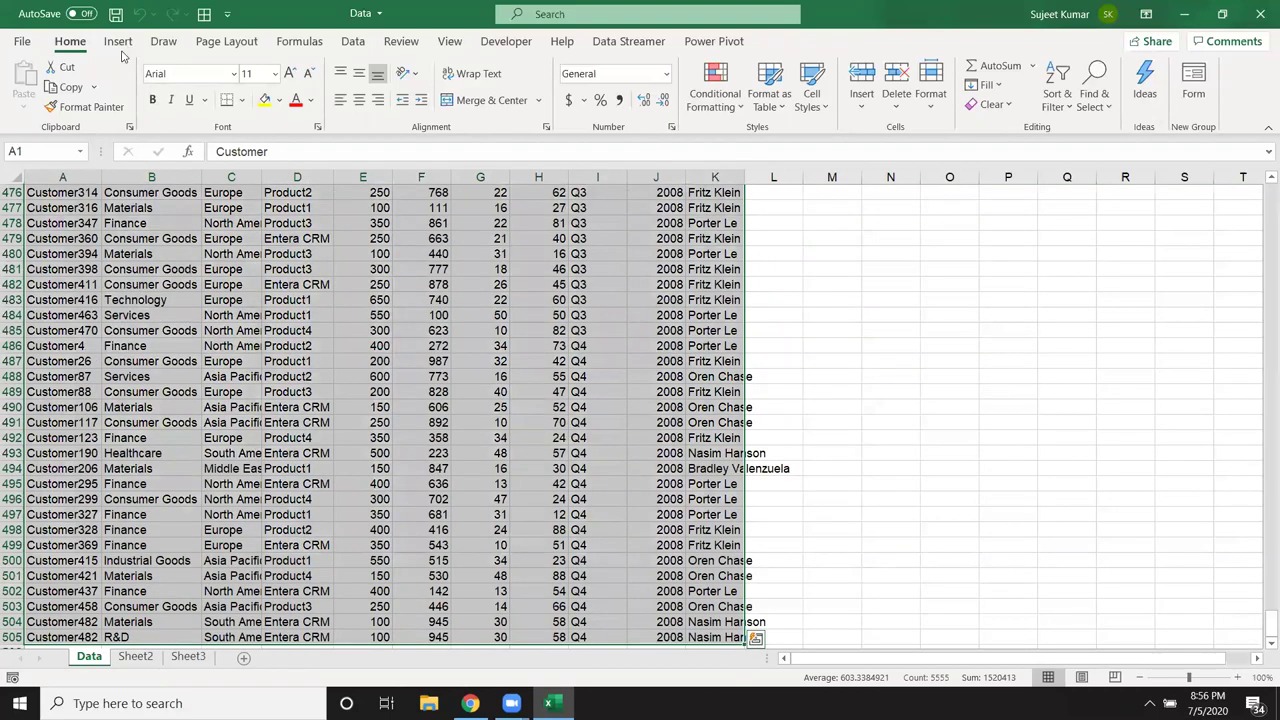
- Convert A1:K505 into Table1 with headers, after abandoning a pivot attempt
click(120, 44)
click(30, 85)
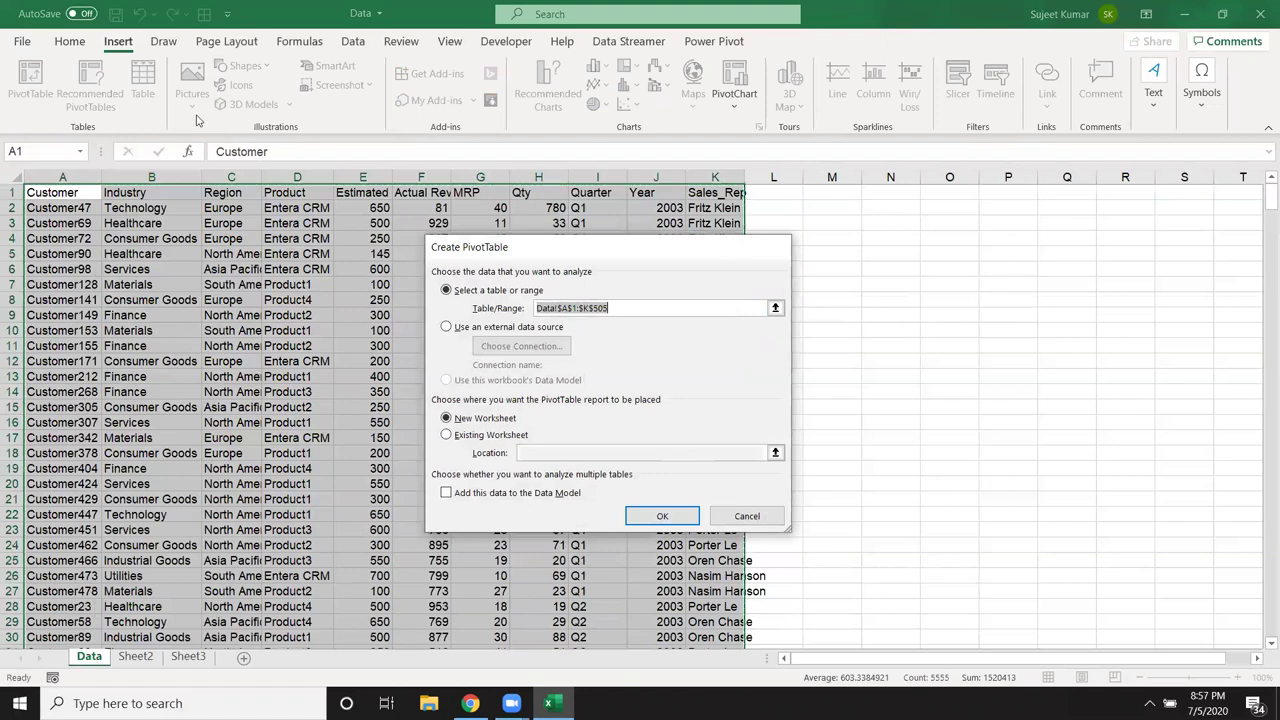
key(Escape)
key(ctrl+t)
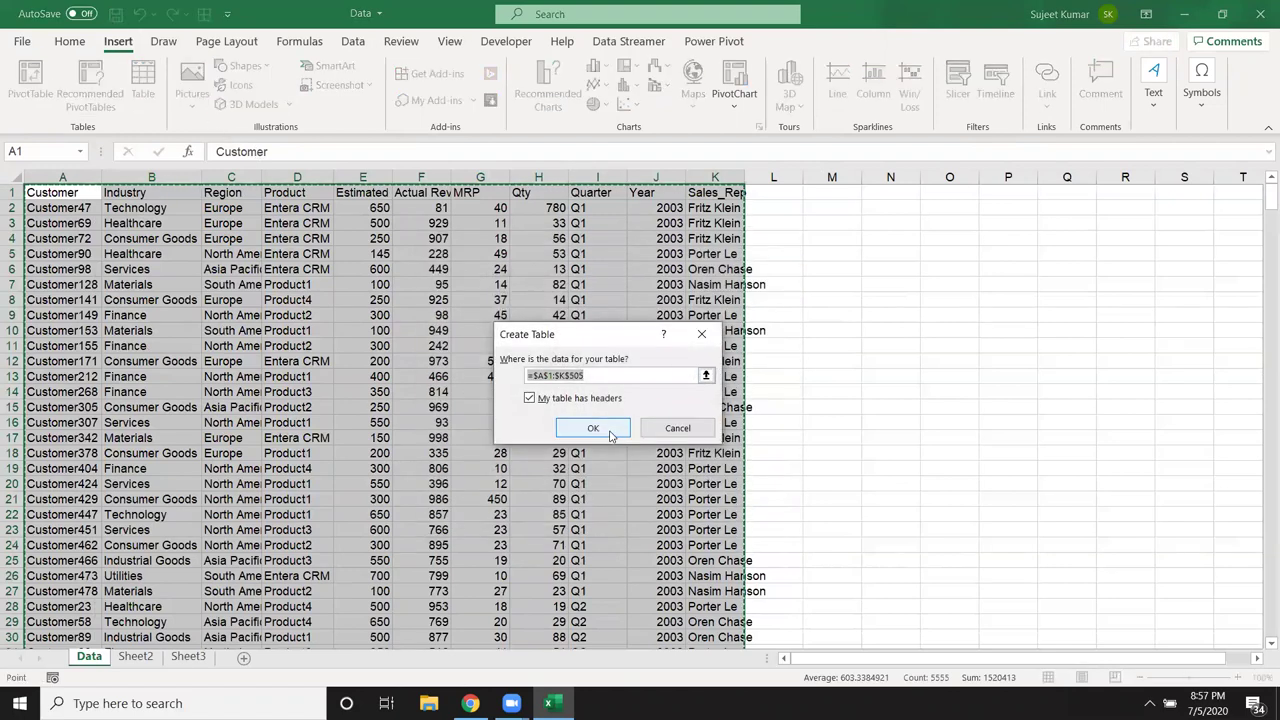
click(608, 434)
- Move to the empty row just below Table1's last record
drag(1260, 218, 1263, 390)
click(412, 426)
click(268, 428)
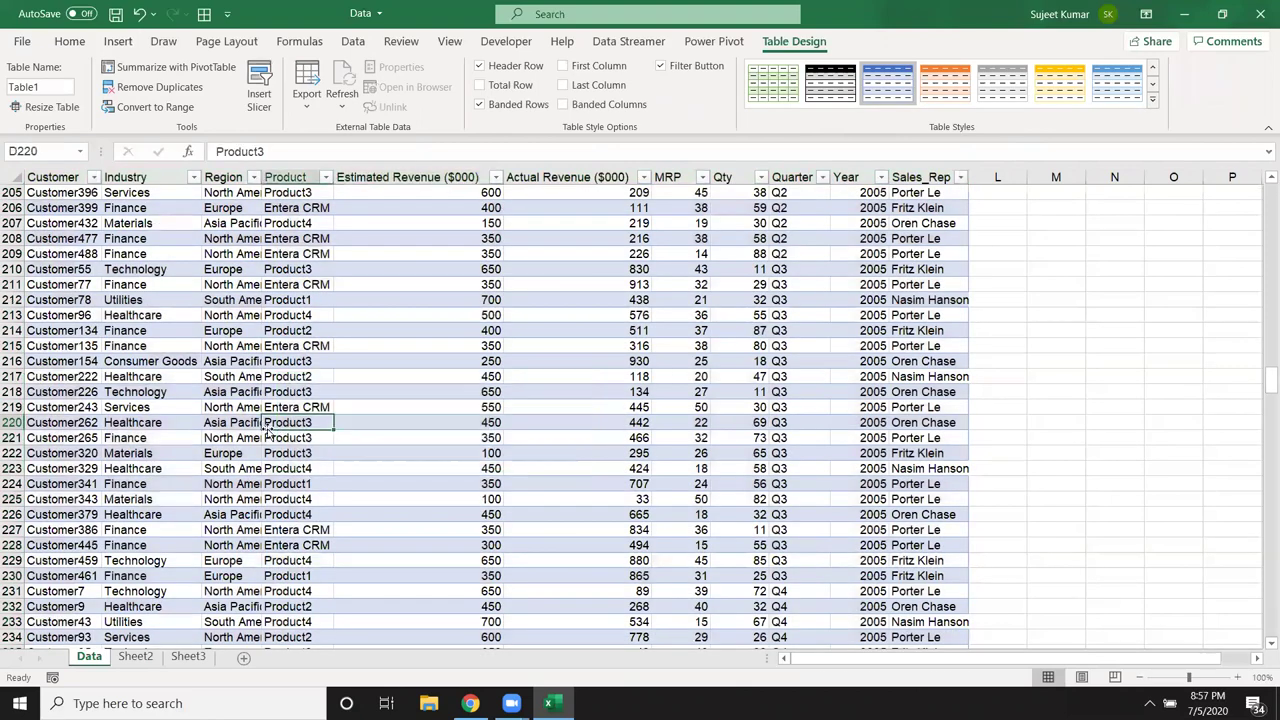
key(ctrl+Down)
key(Down)
key(Down)
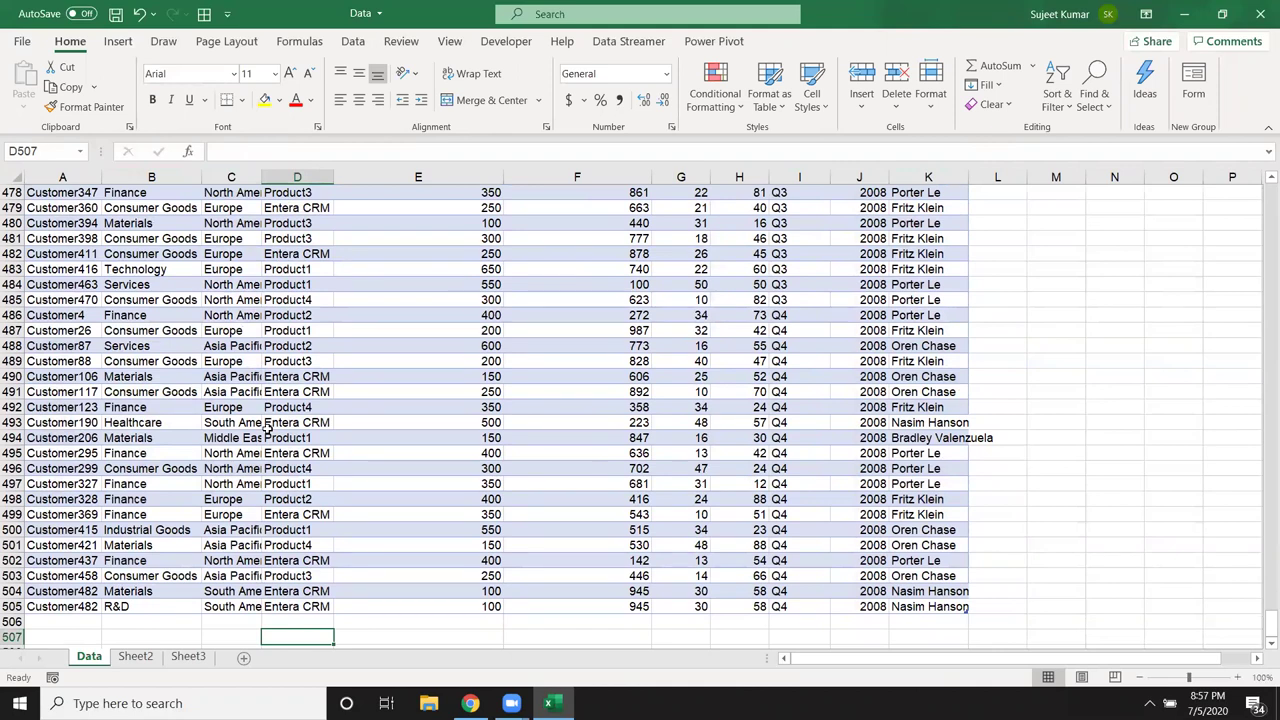
- Copy row 505's record down into a new table row 506
key(Left)
key(Left)
key(Left)
key(shift+Up)
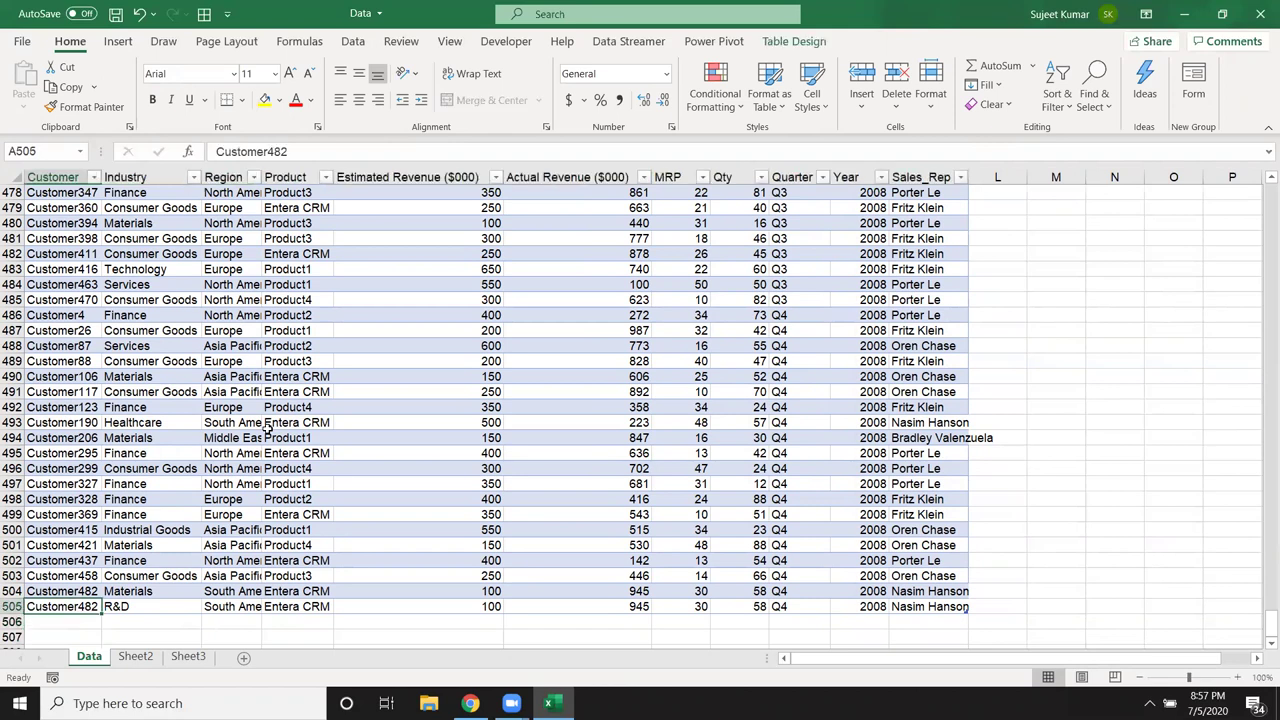
key(ctrl+shift+Right)
key(ctrl+d)
key(ctrl+q)
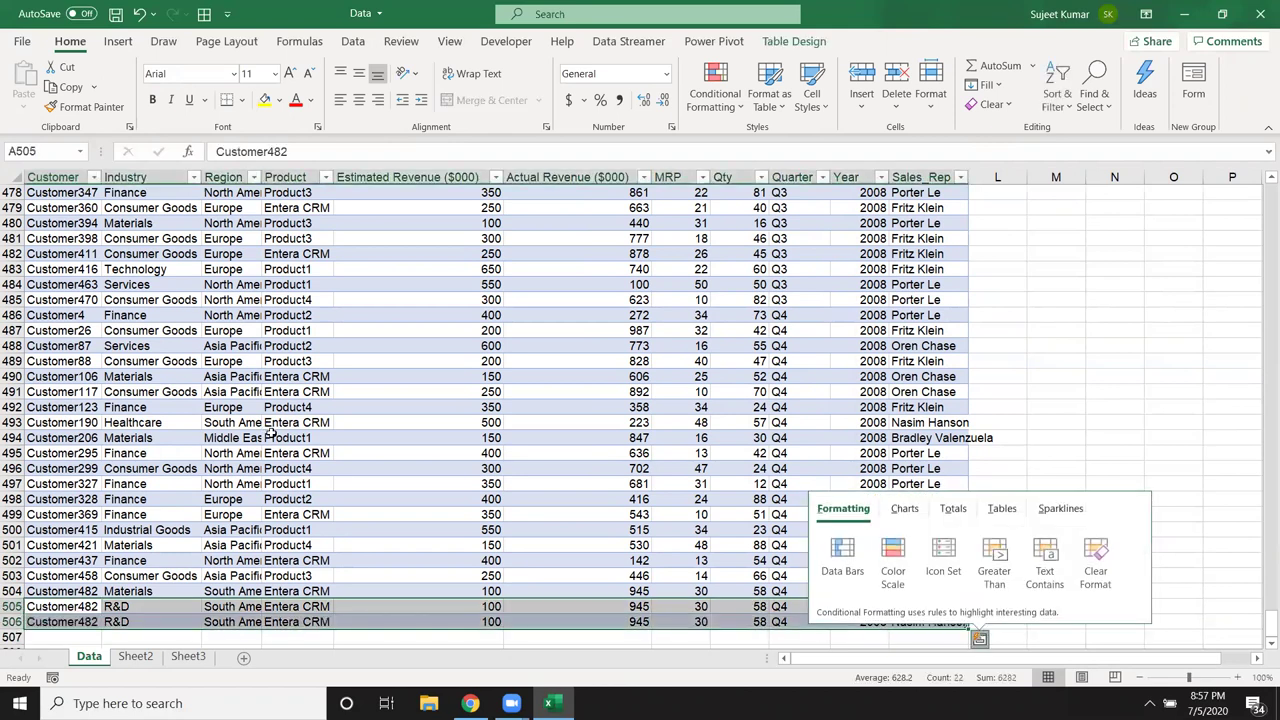
key(Escape)
click(1055, 300)
- Change the Industry in B506 to 'Sales'
scroll(1050, 369, down, 3)
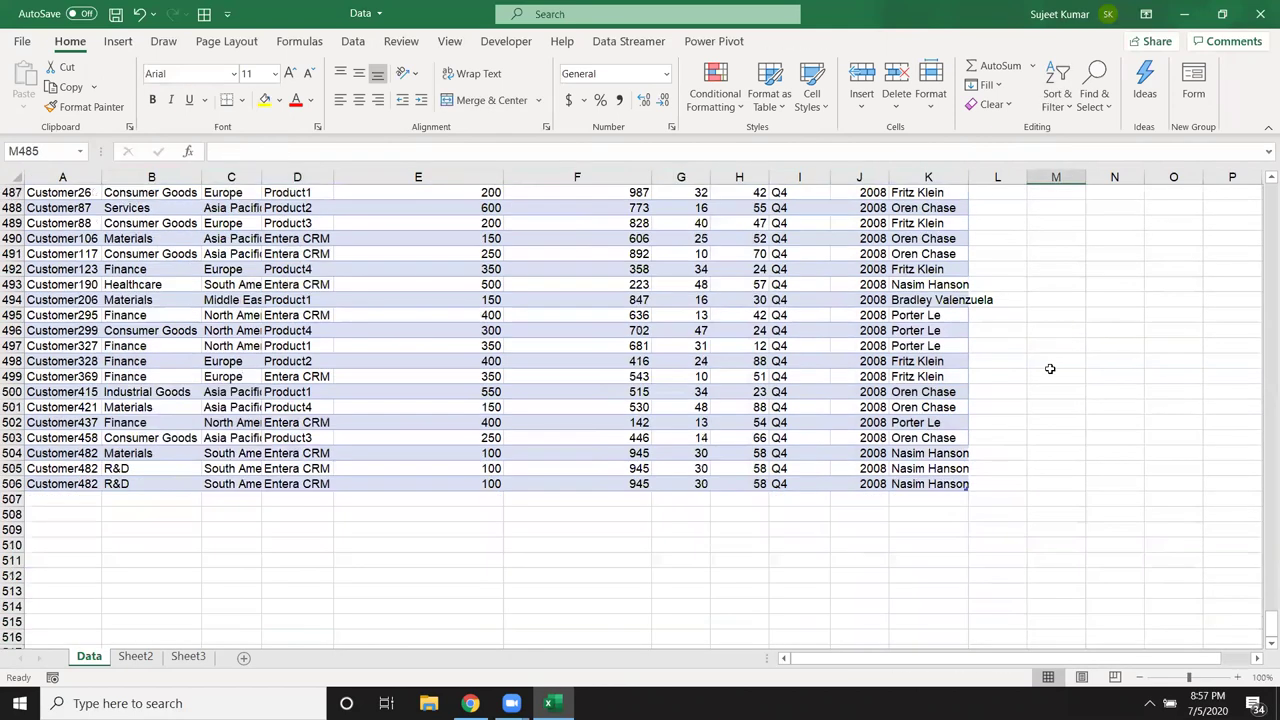
click(167, 483)
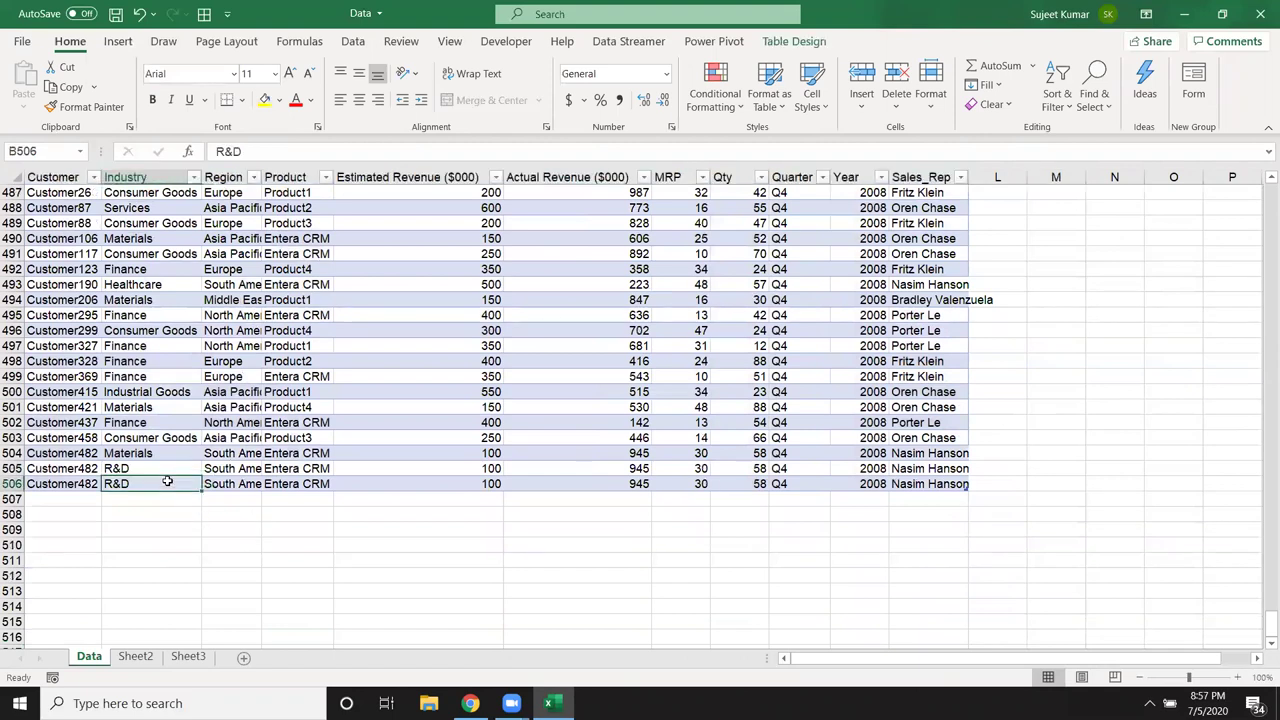
text(Sales)
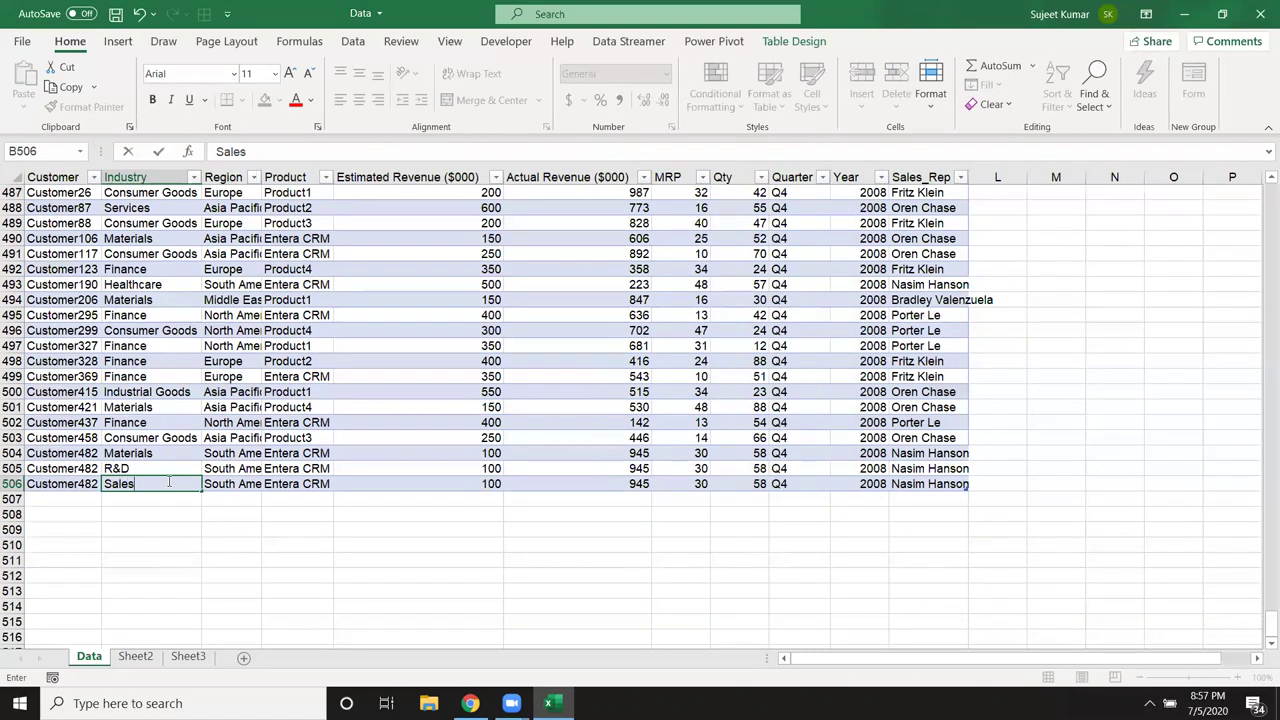
click(260, 359)
- Create a Table1 pivot on new Sheet5 with Industry rows and summed MRP values
click(135, 656)
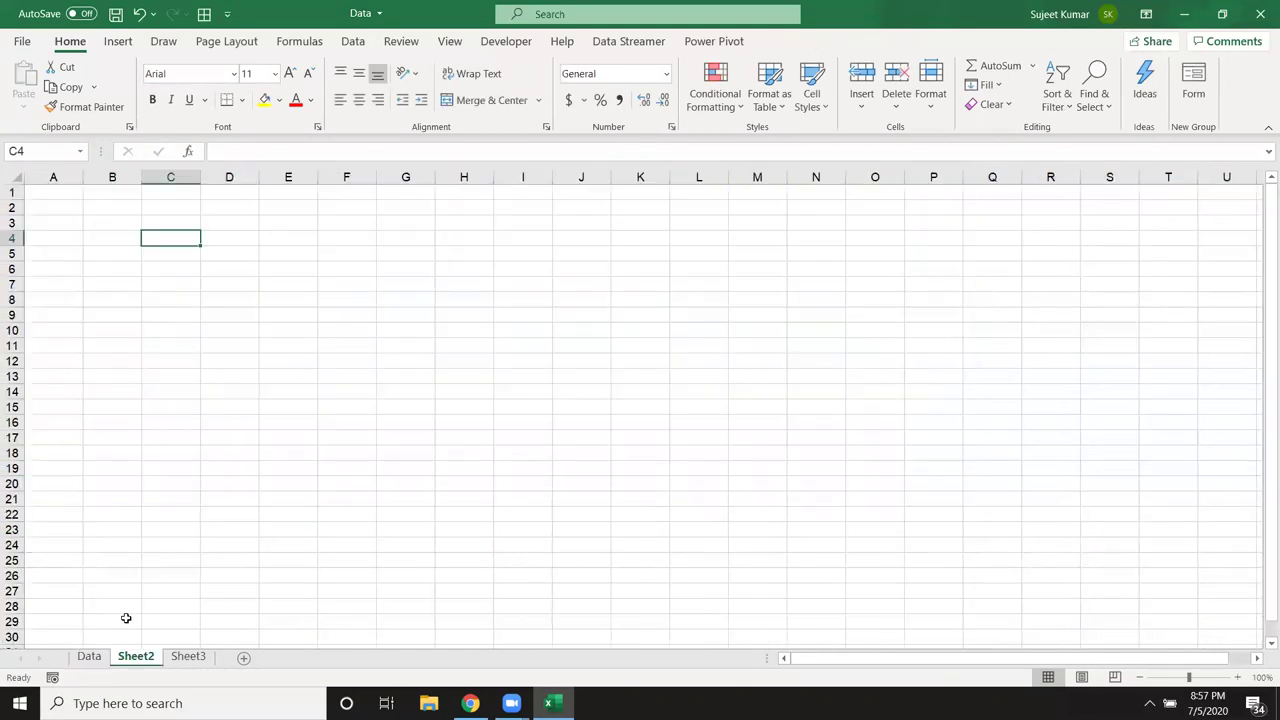
click(93, 658)
click(64, 226)
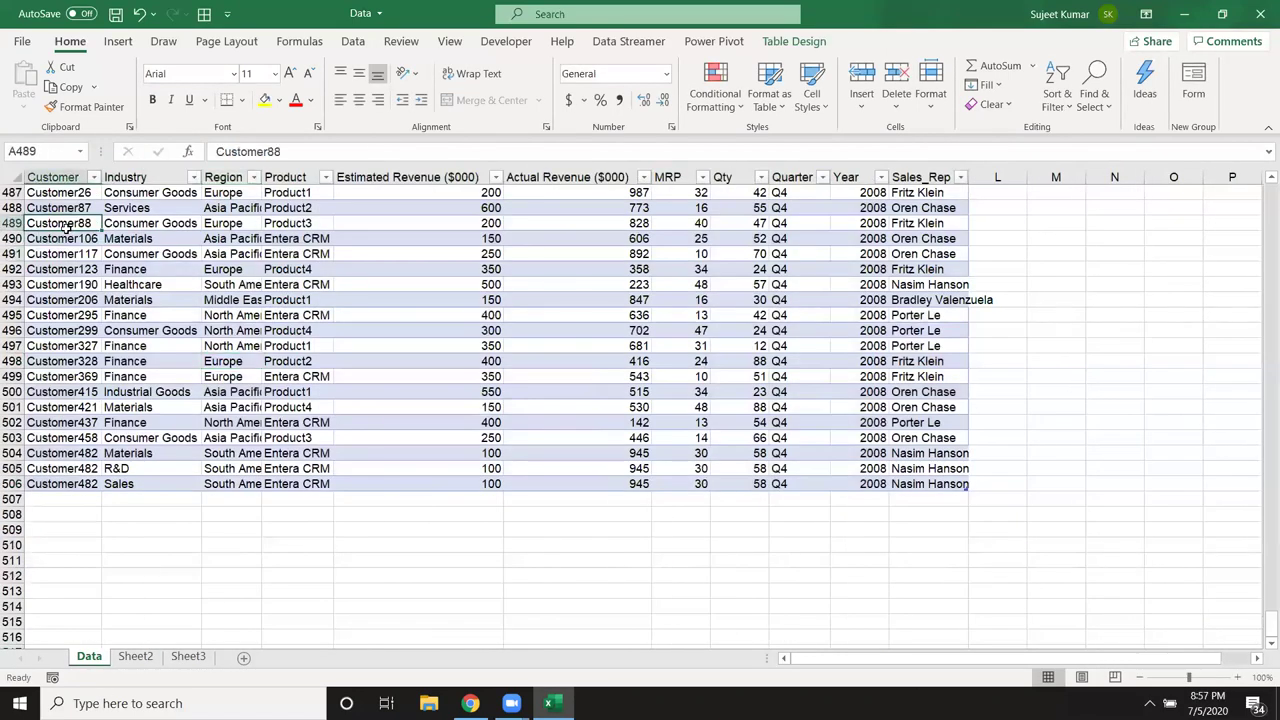
key(ctrl+Up)
click(118, 41)
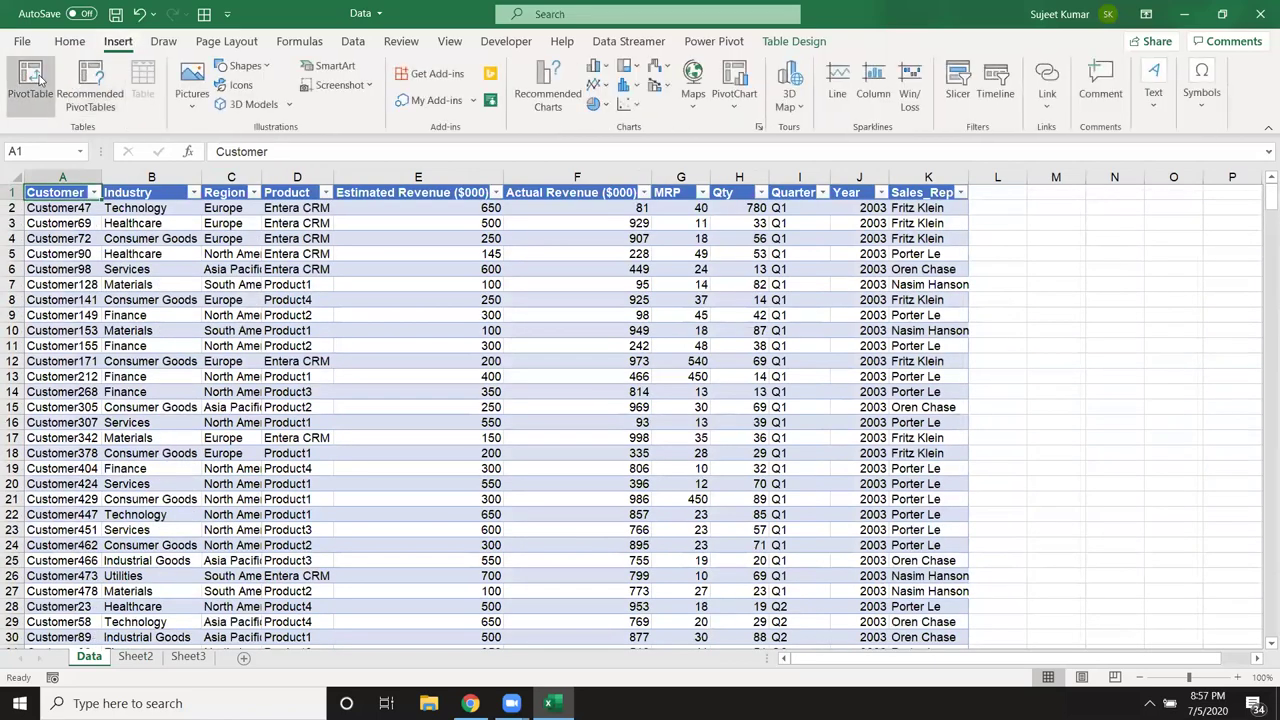
click(30, 82)
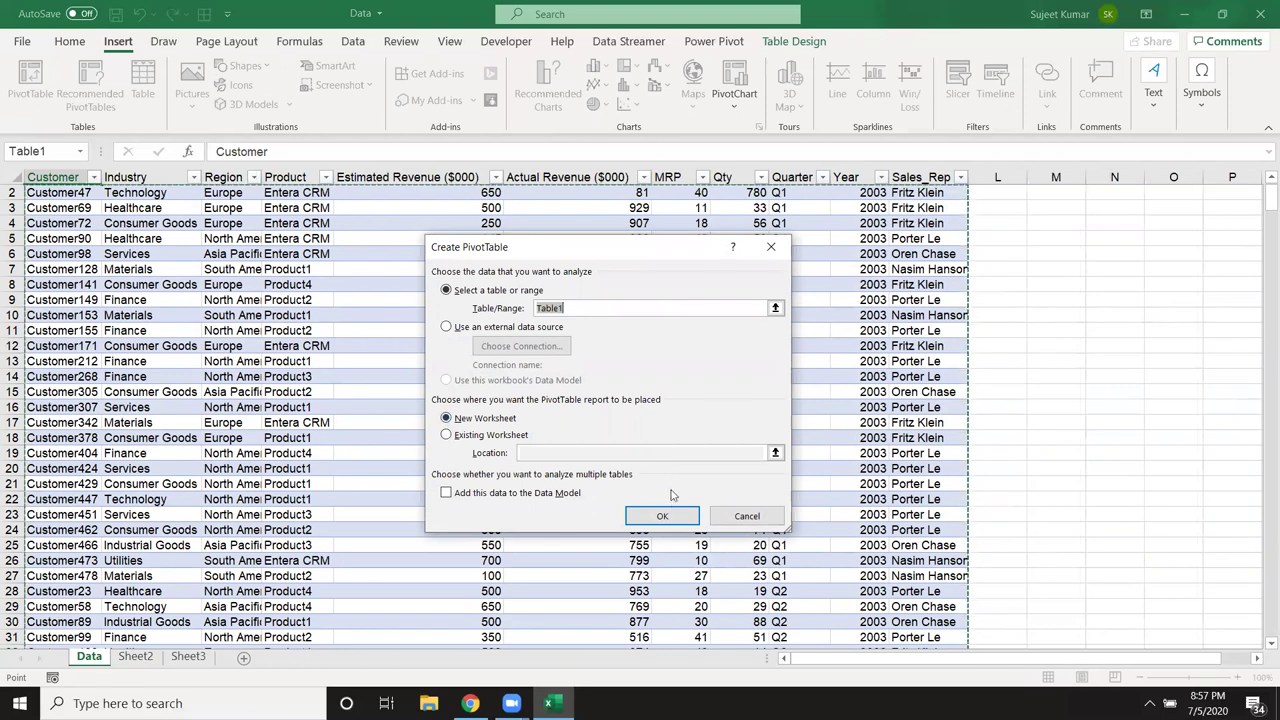
click(663, 516)
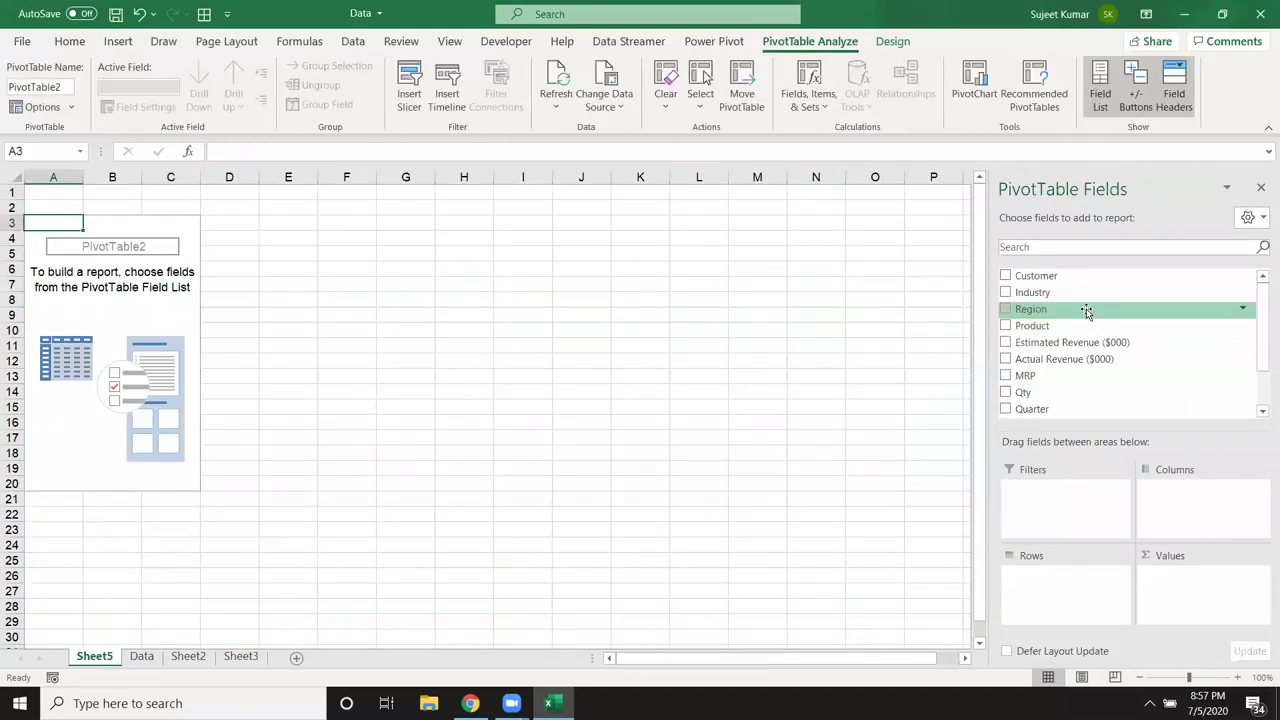
drag(1086, 294, 1094, 576)
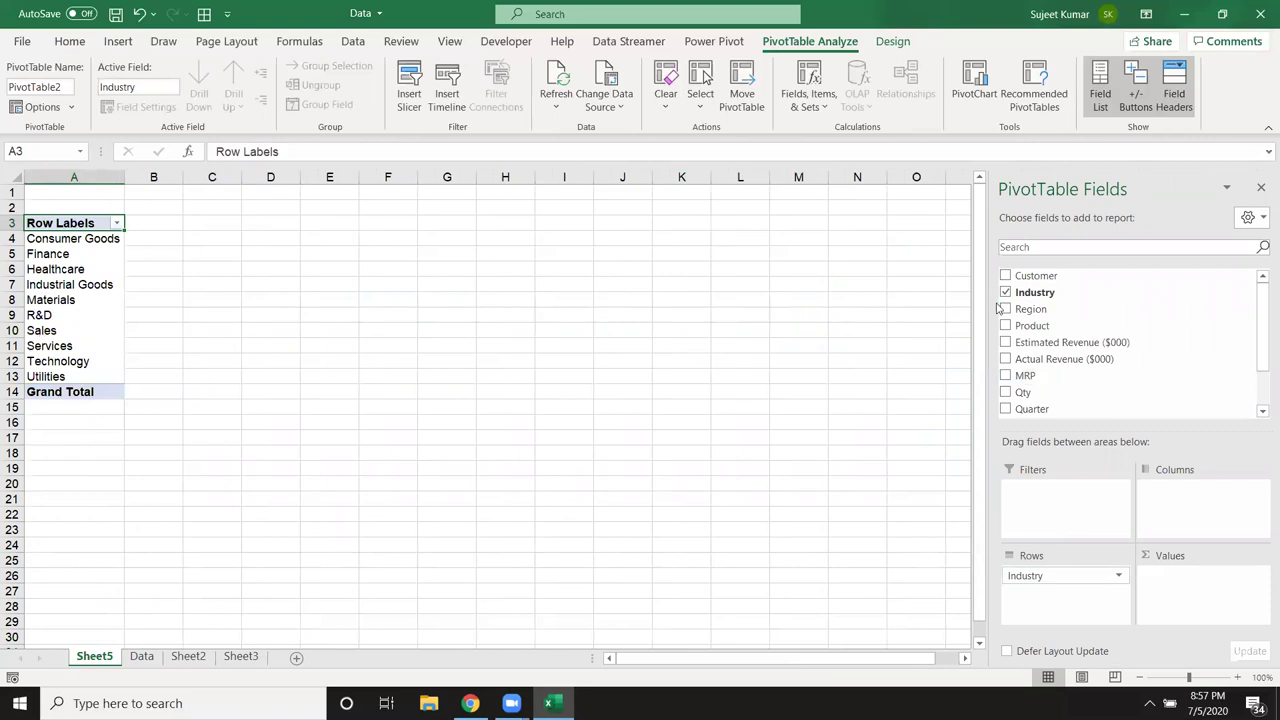
drag(1040, 375, 1180, 592)
click(146, 660)
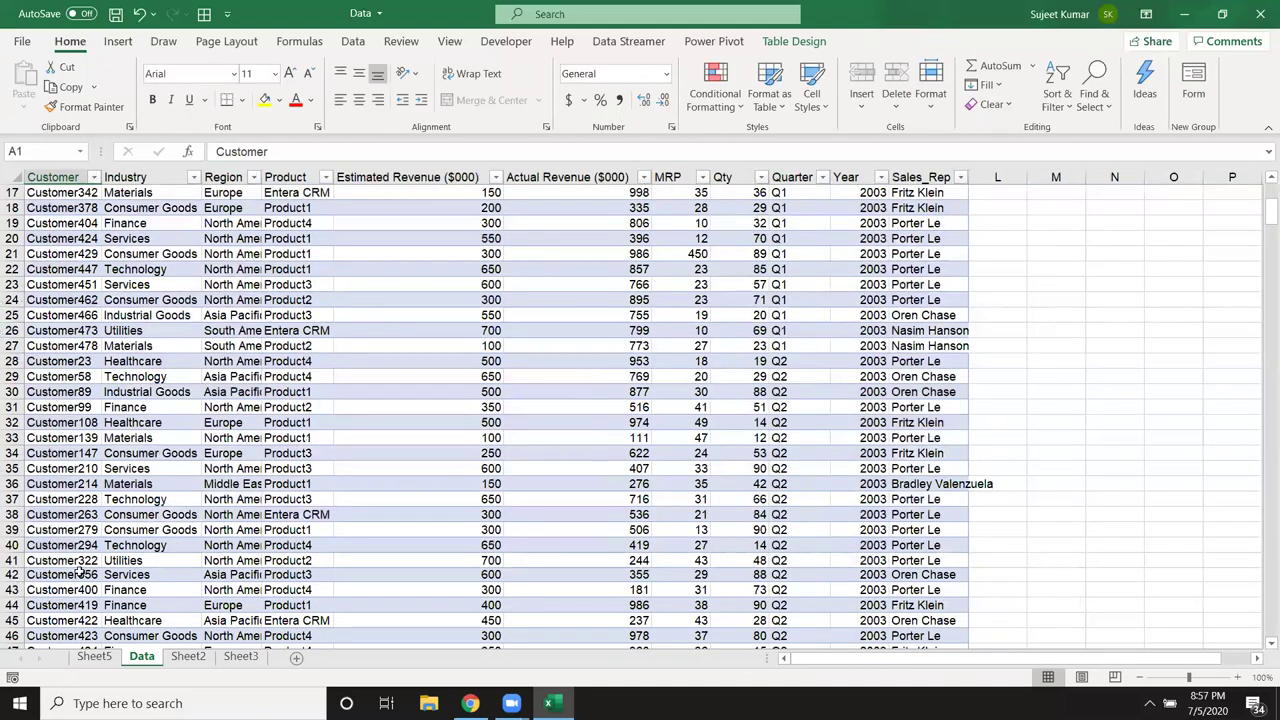
- Fill copies of the last Customer482 row down into two new rows at the bottom of the data
click(68, 572)
key(ctrl+Down)
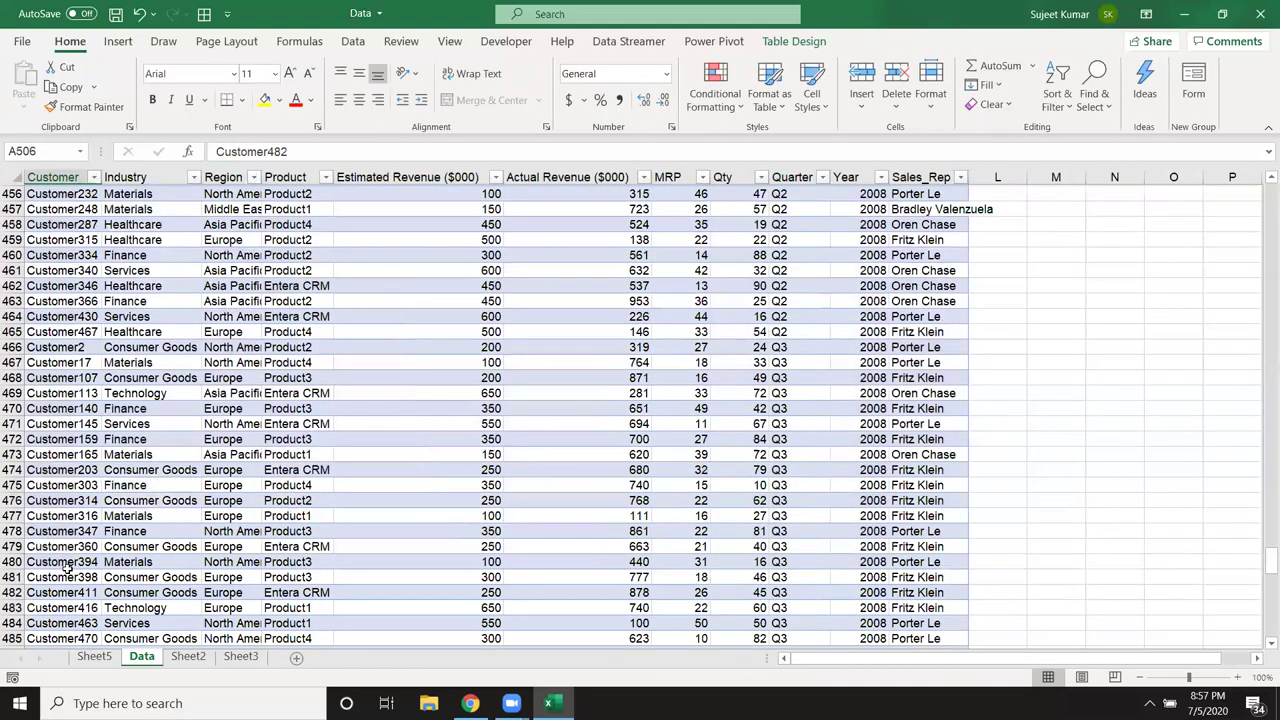
key(Down)
key(Down)
key(Up)
key(Up)
key(Up)
key(shift+Down)
key(shift+Down)
key(ctrl+shift+Right)
key(ctrl+d)
- Set the new rows' Industry to Sales for row 506 and TRG for row 507
key(Down)
key(Down)
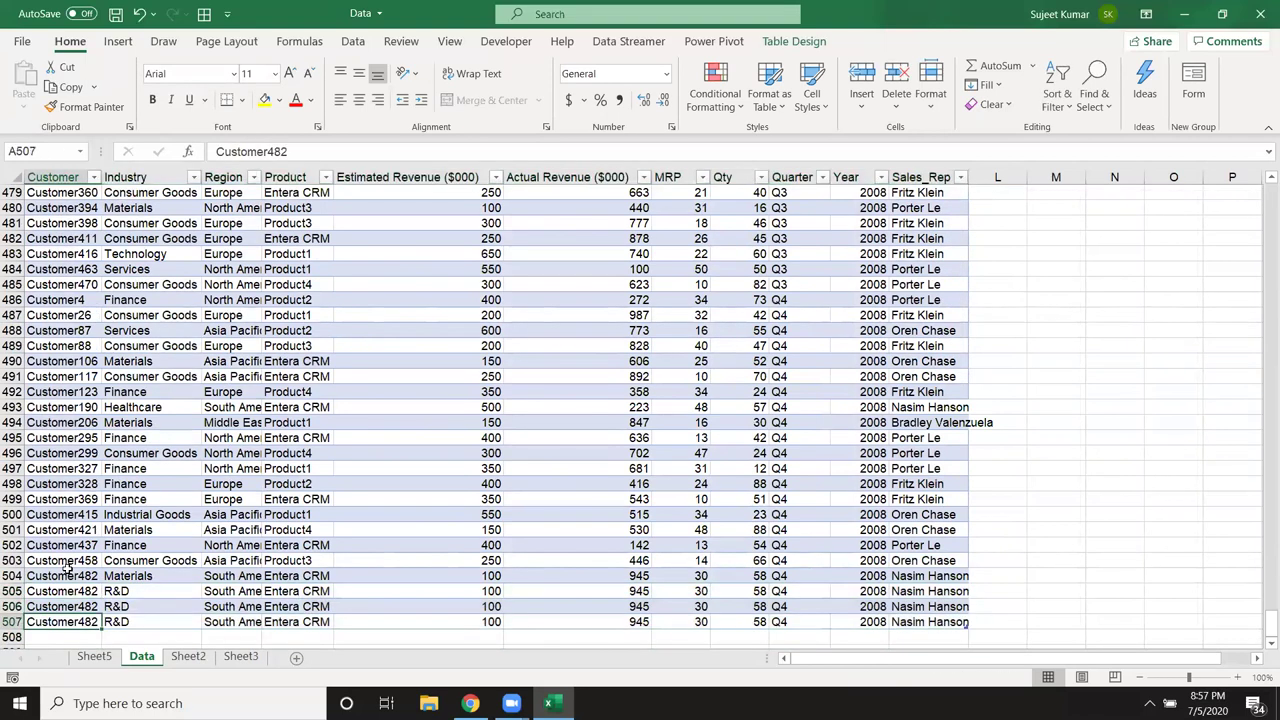
key(Right)
key(Up)
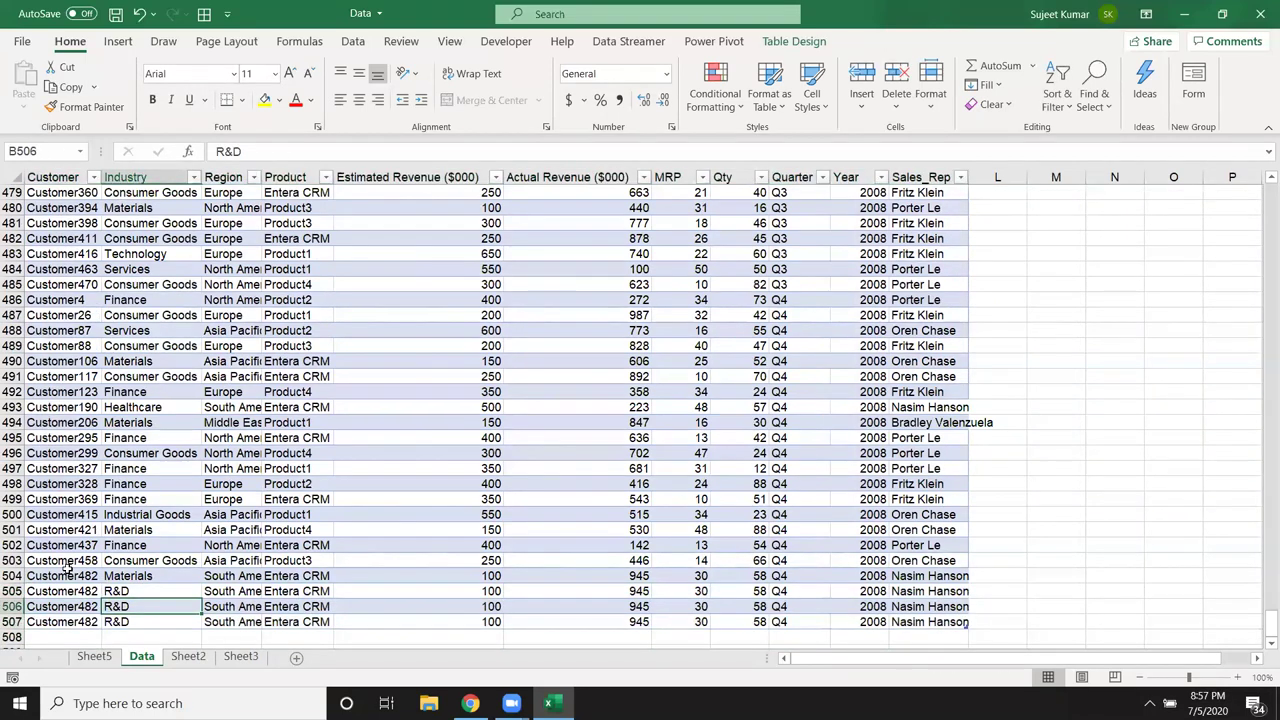
key(Down)
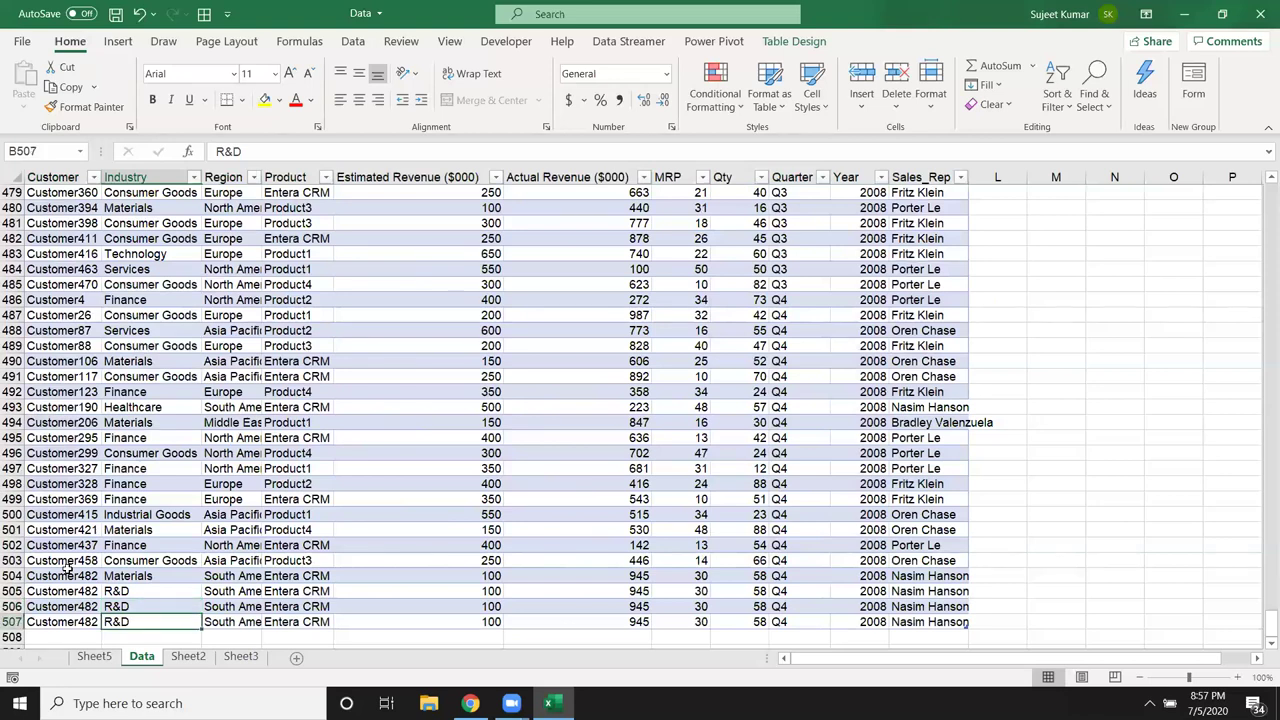
text(TRG)
key(Up)
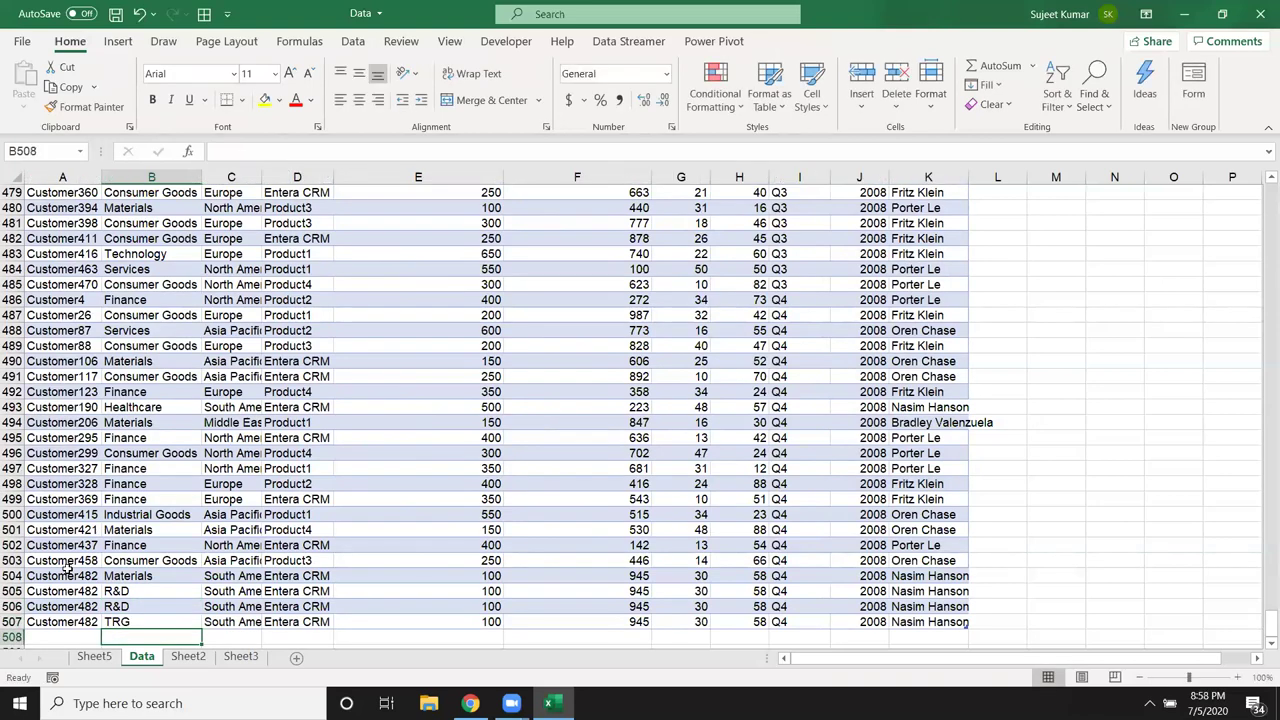
text(Sales)
key(Return)
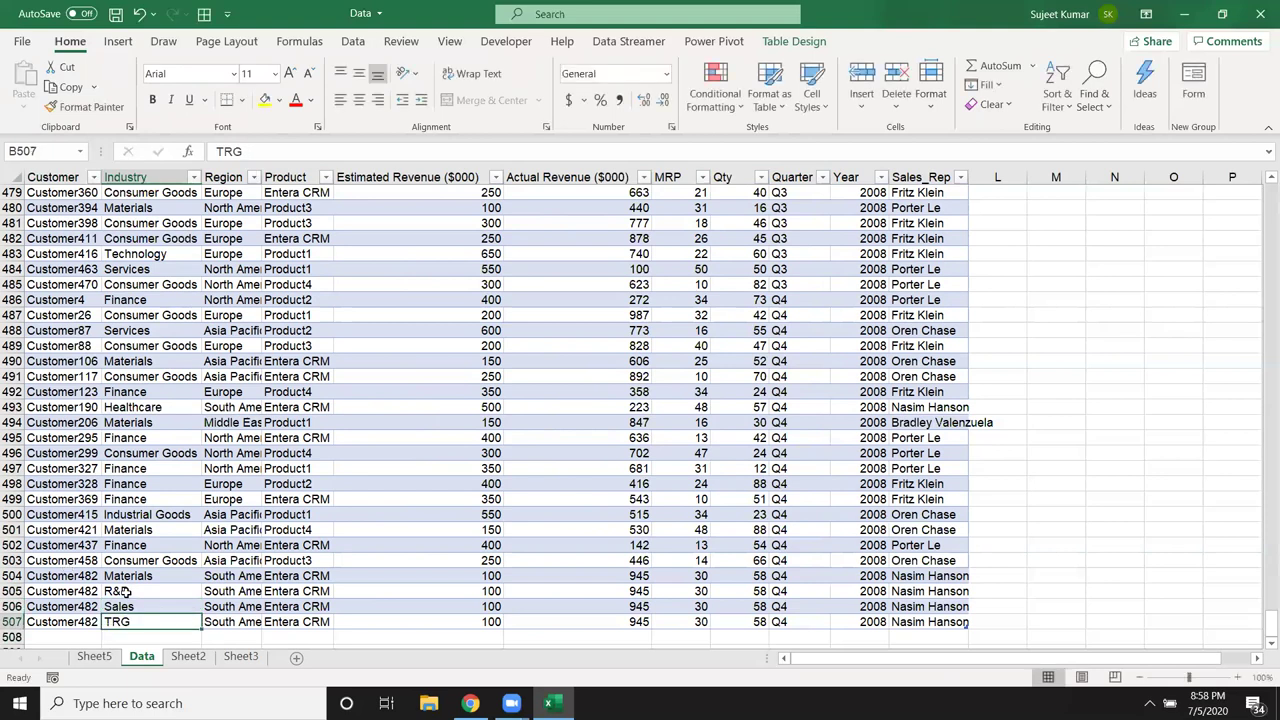
- Refresh the Sheet5 pivot so the TRG row appears, then return to the Data sheet
click(96, 656)
click(60, 222)
right_click(163, 269)
mouse_move(215, 378)
click(172, 353)
click(92, 395)
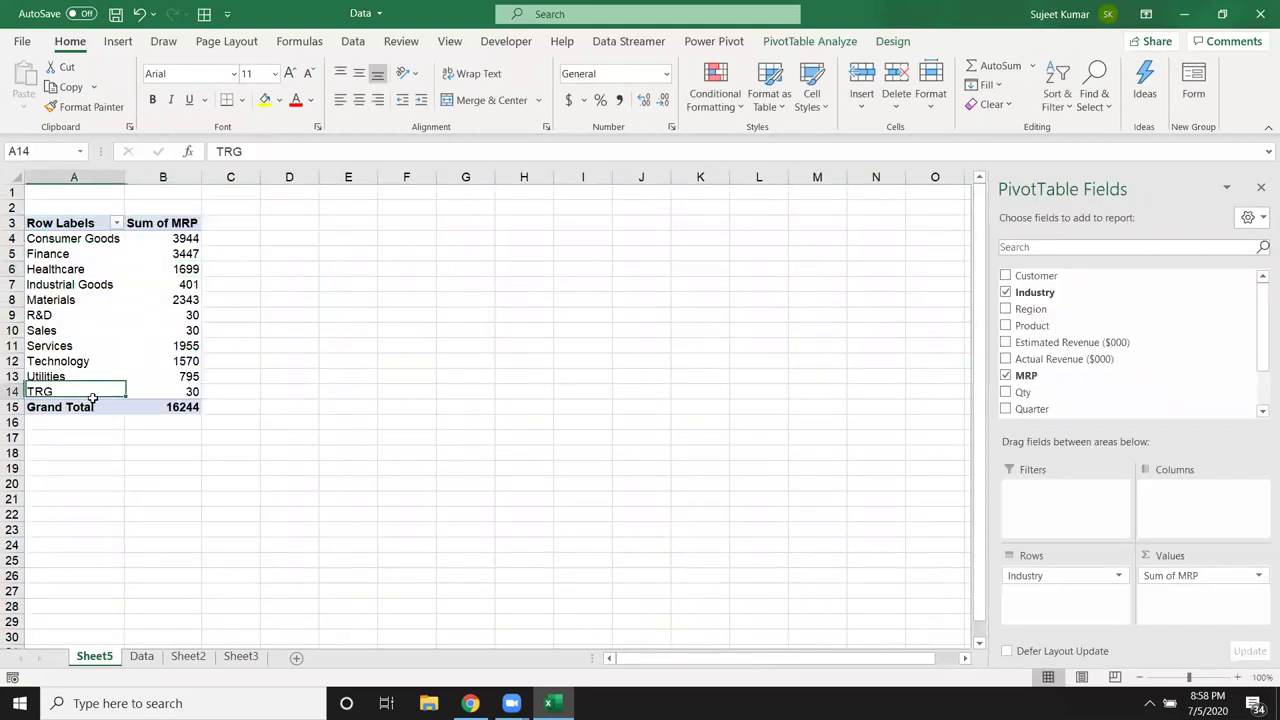
click(142, 655)
click(215, 402)
scroll(220, 408, down, 5)
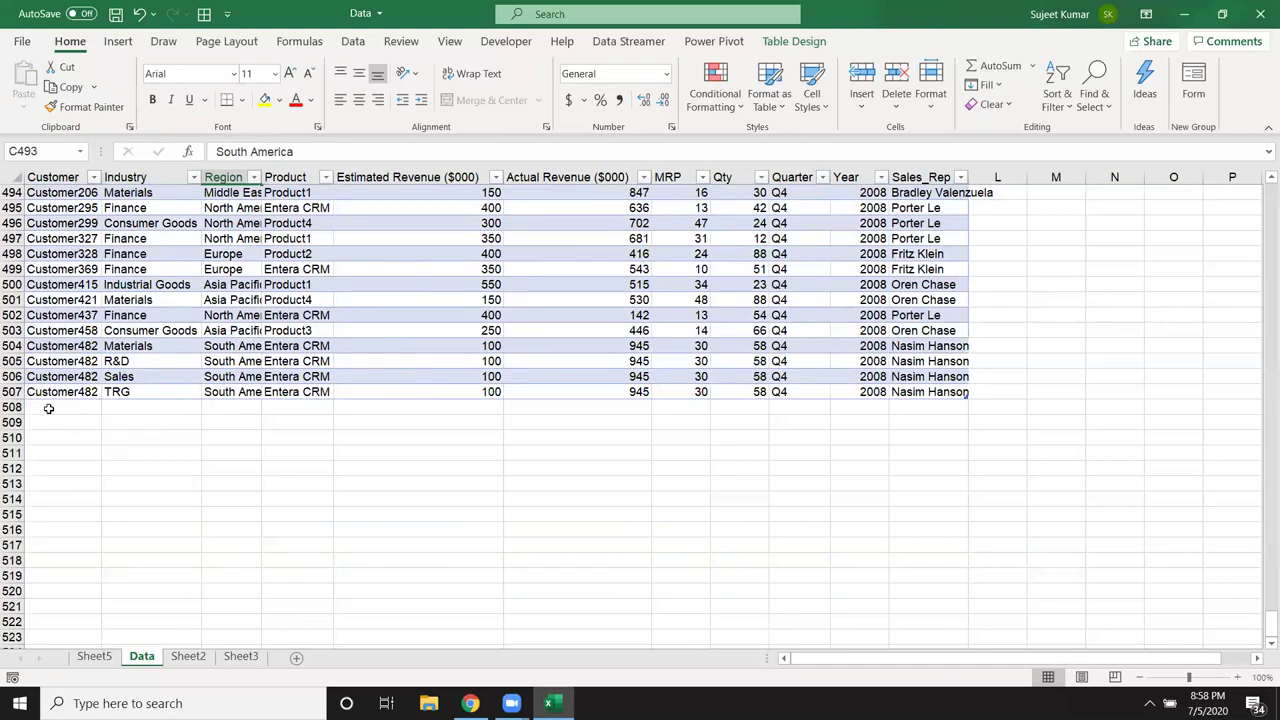
- Stretch the table down to row 512, then undo the expansion
drag(49, 408, 58, 467)
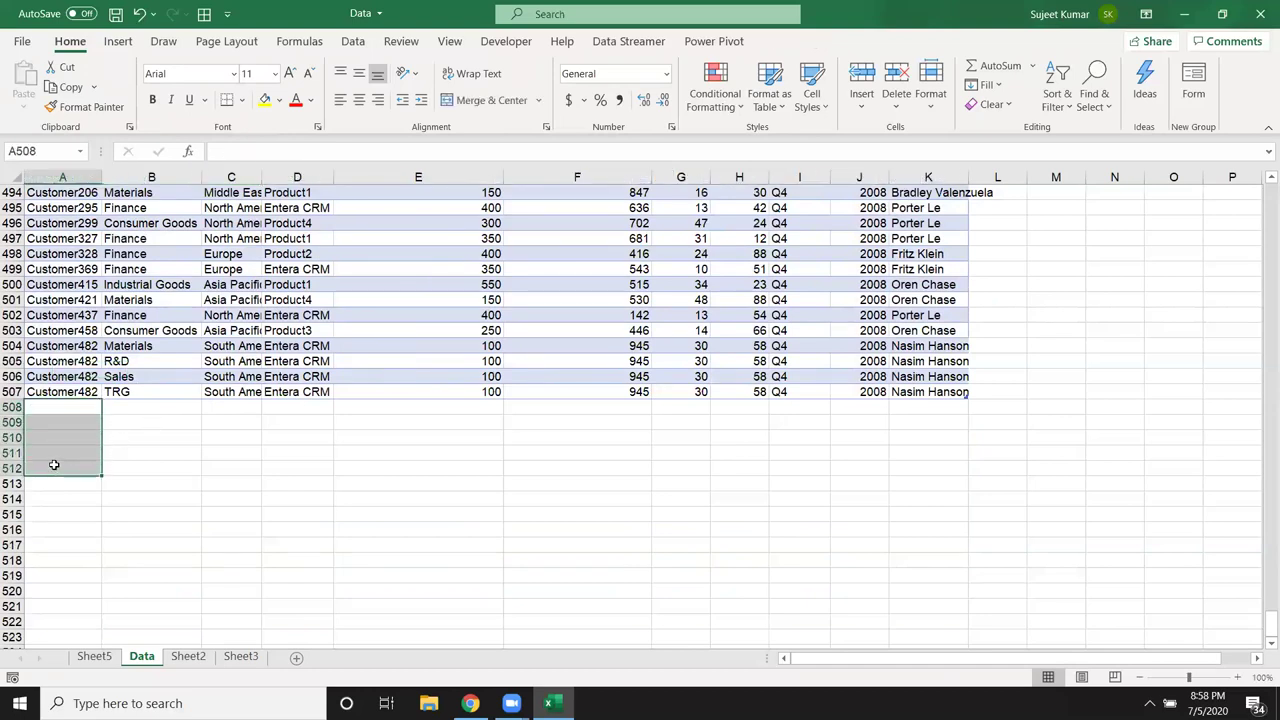
drag(968, 397, 965, 470)
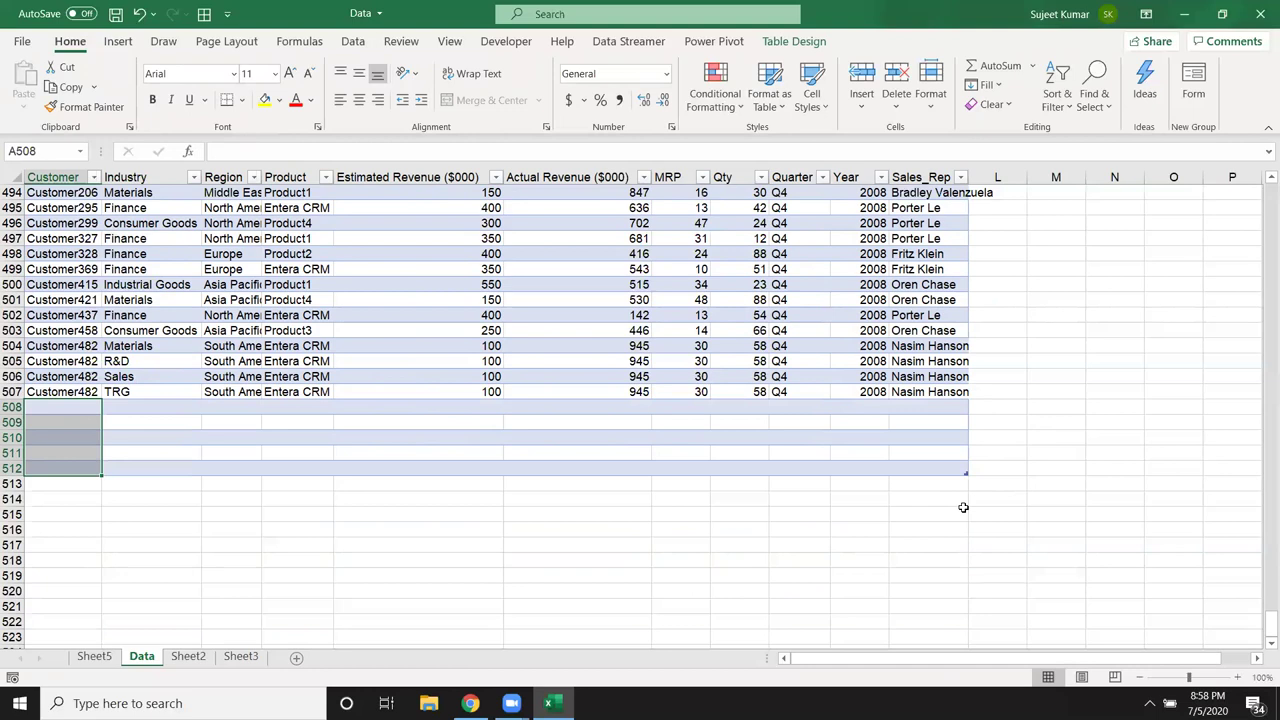
key(ctrl+z)
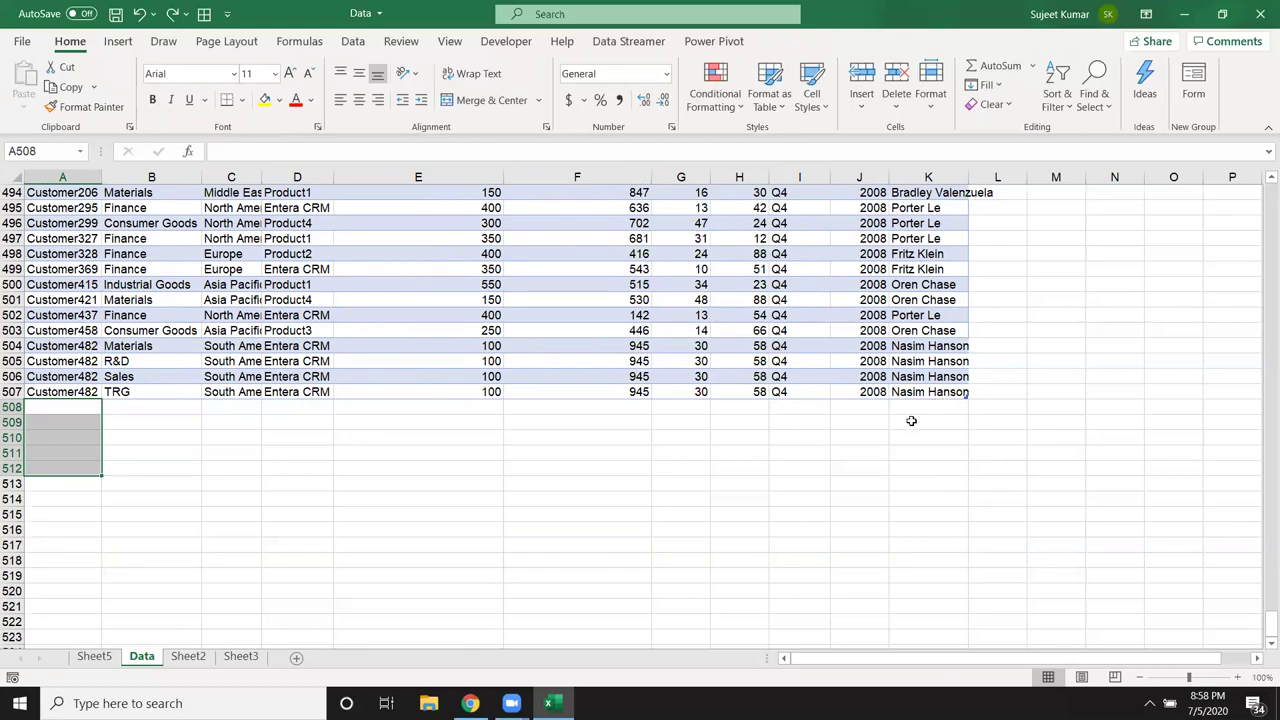
scroll(910, 422, up, 5)
scroll(910, 421, up, 3)
scroll(910, 420, up, 11)
scroll(910, 420, up, 5)
scroll(908, 415, up, 13)
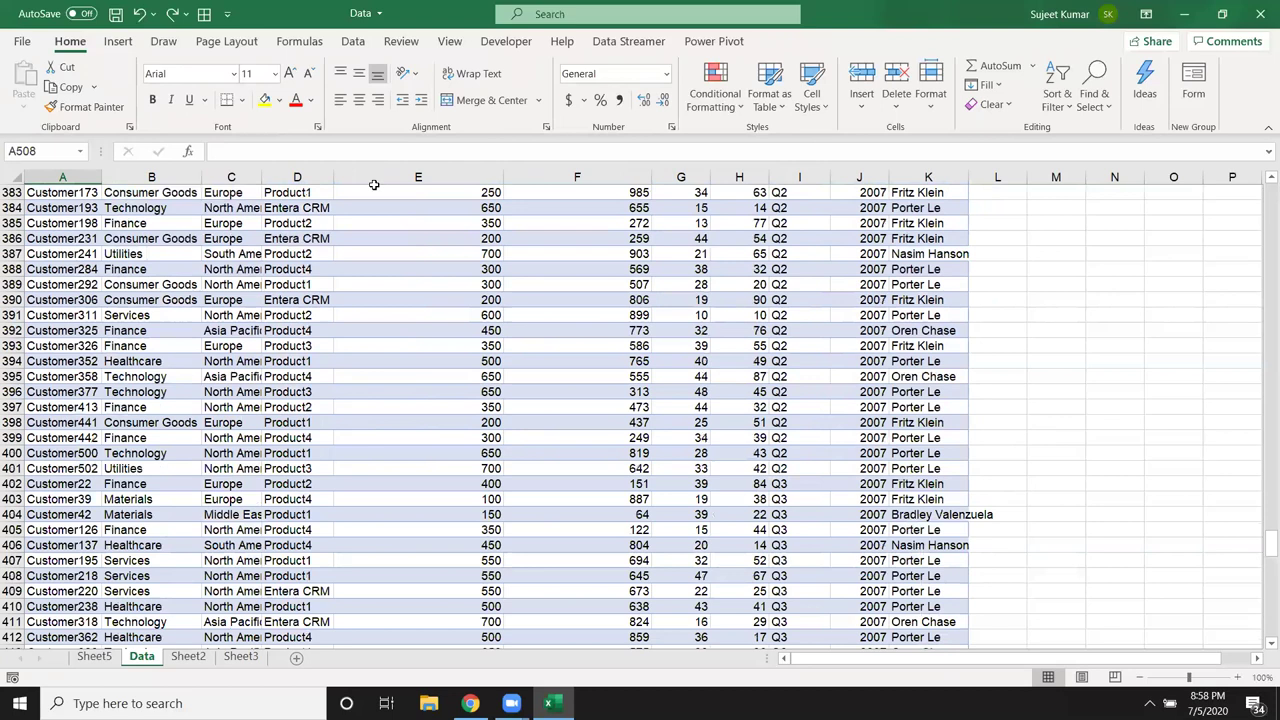
- Convert the Data table to a normal range with Table Design > Convert to Range
click(641, 44)
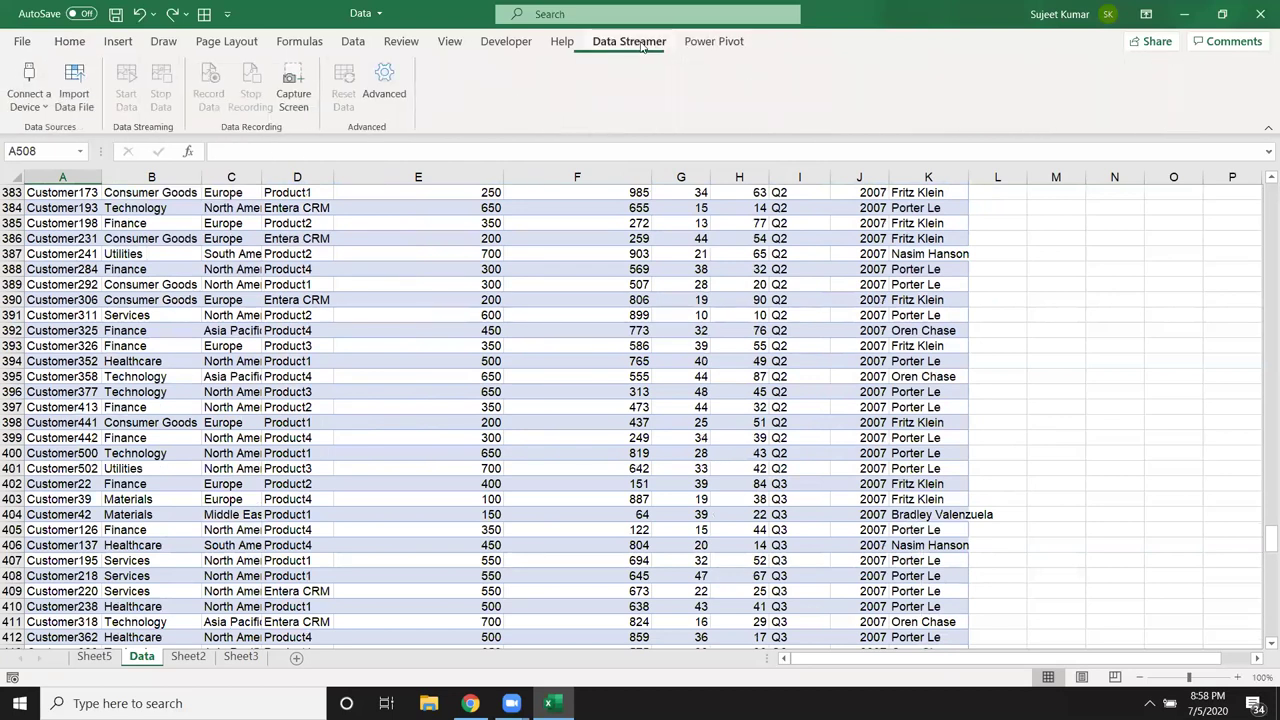
click(708, 44)
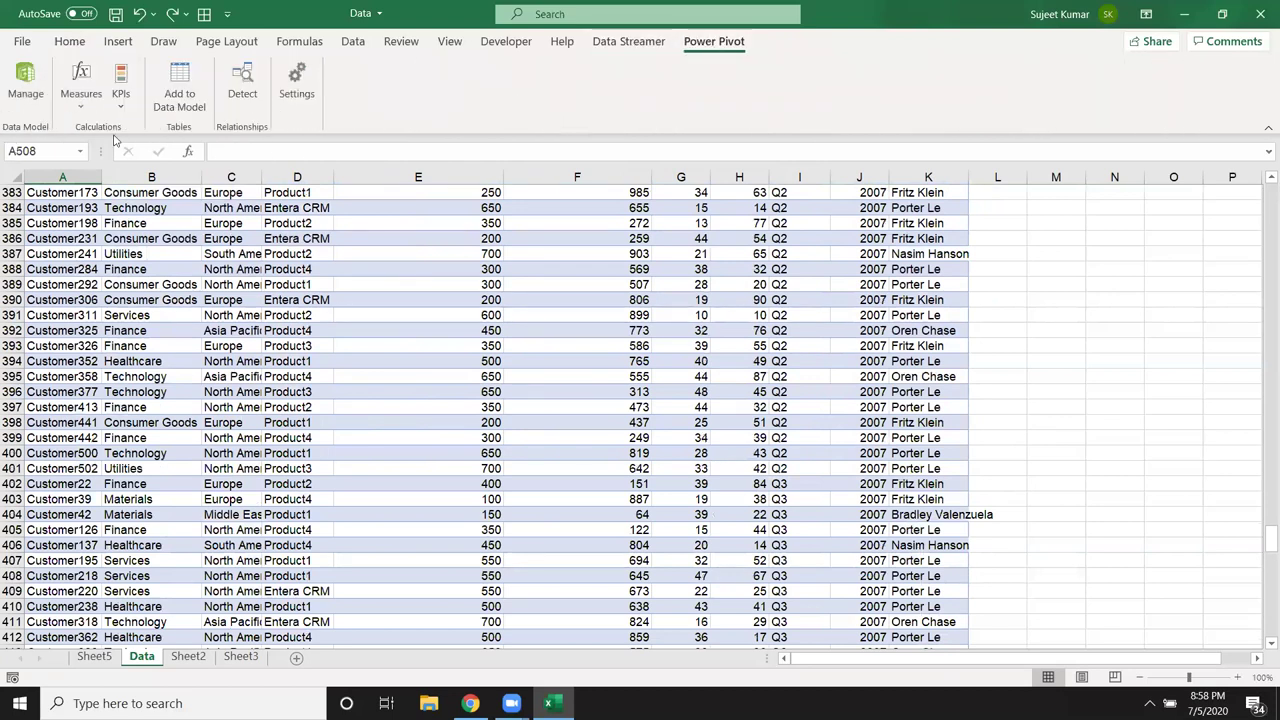
click(535, 220)
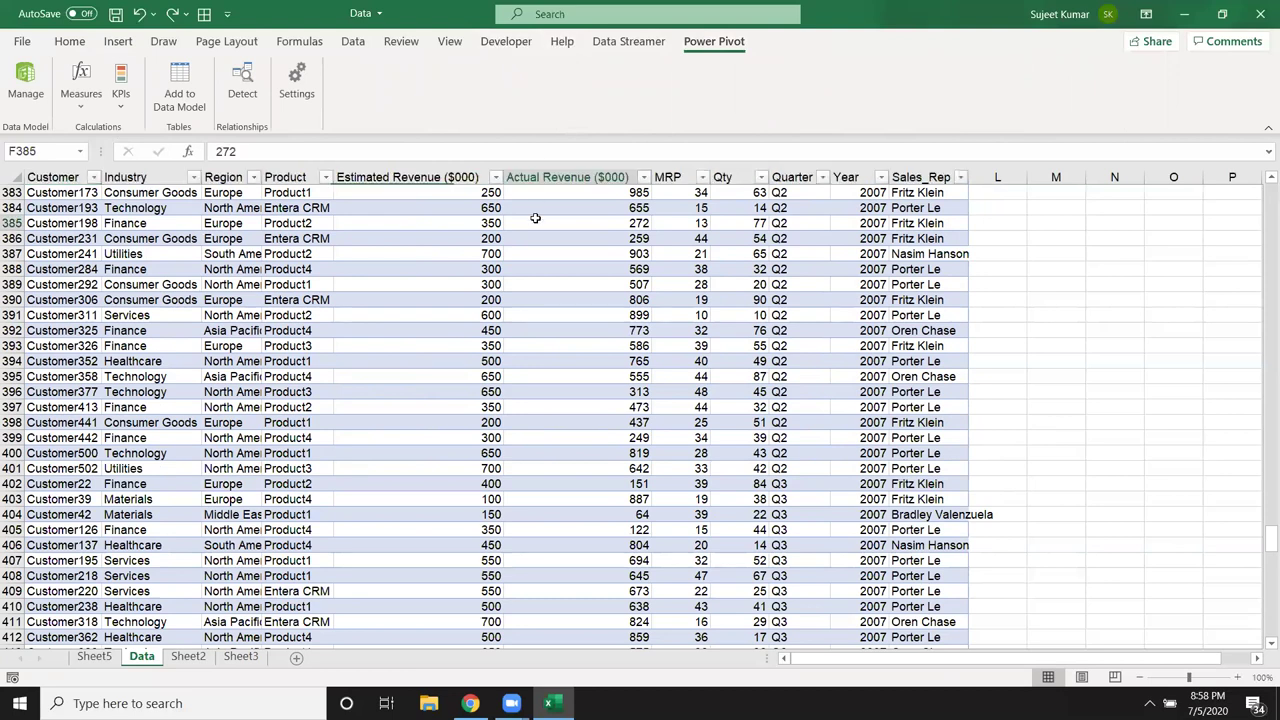
click(794, 42)
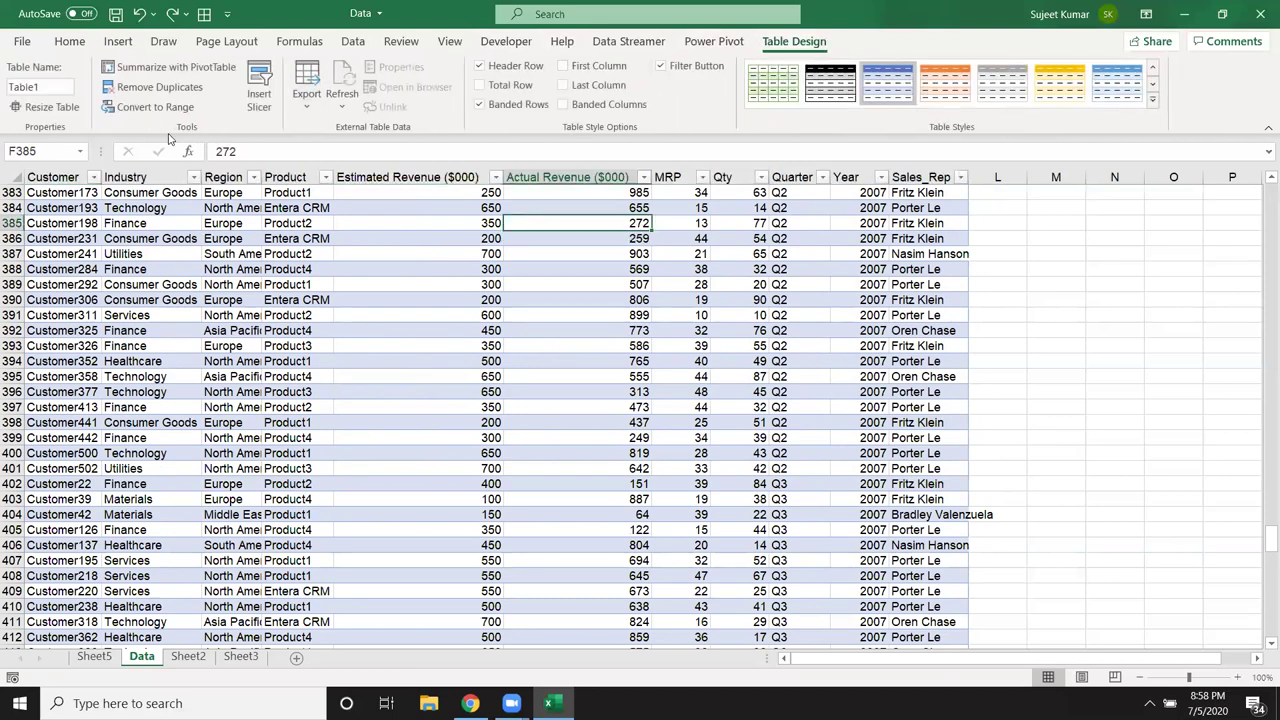
click(158, 107)
click(595, 398)
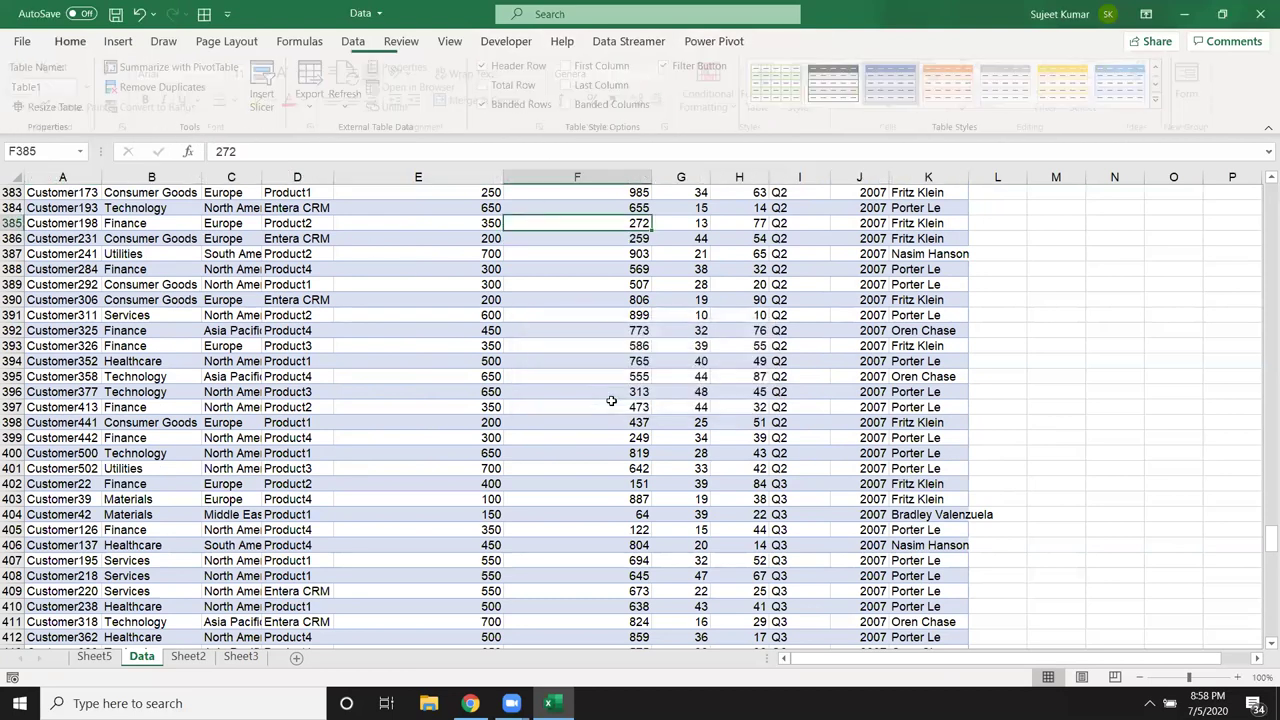
click(318, 410)
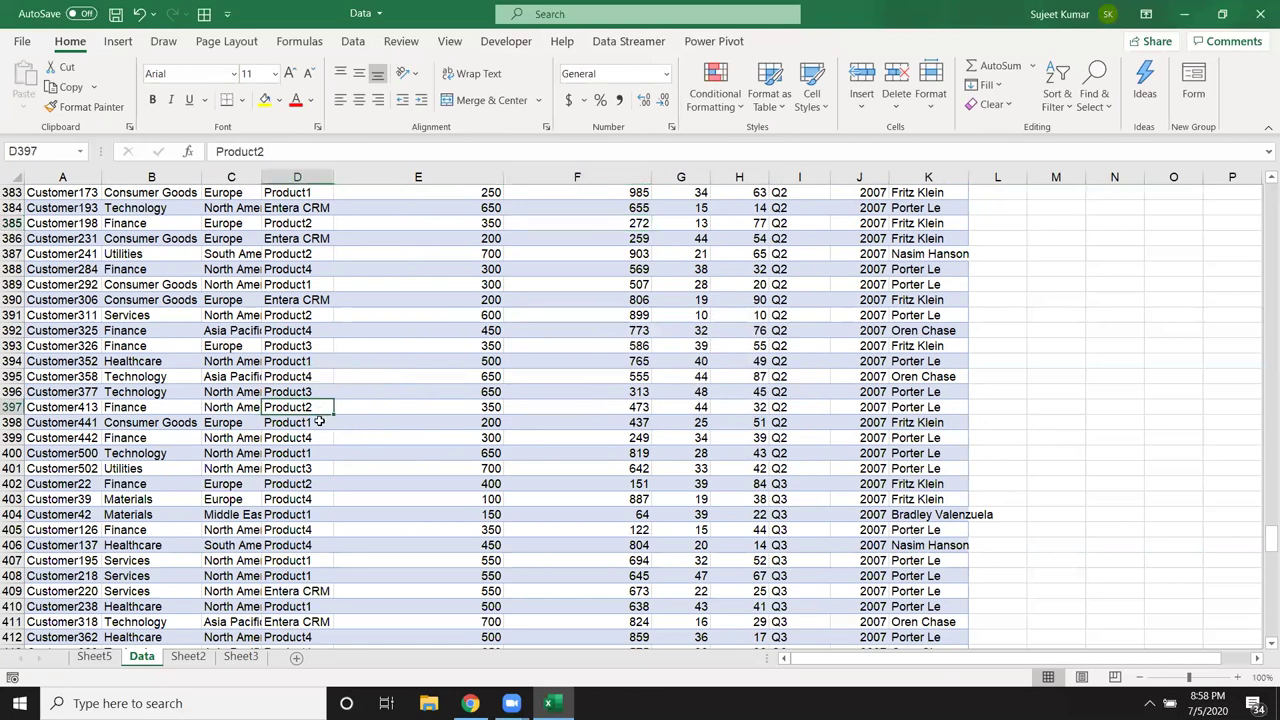
key(ctrl+Up)
key(ctrl+Left)
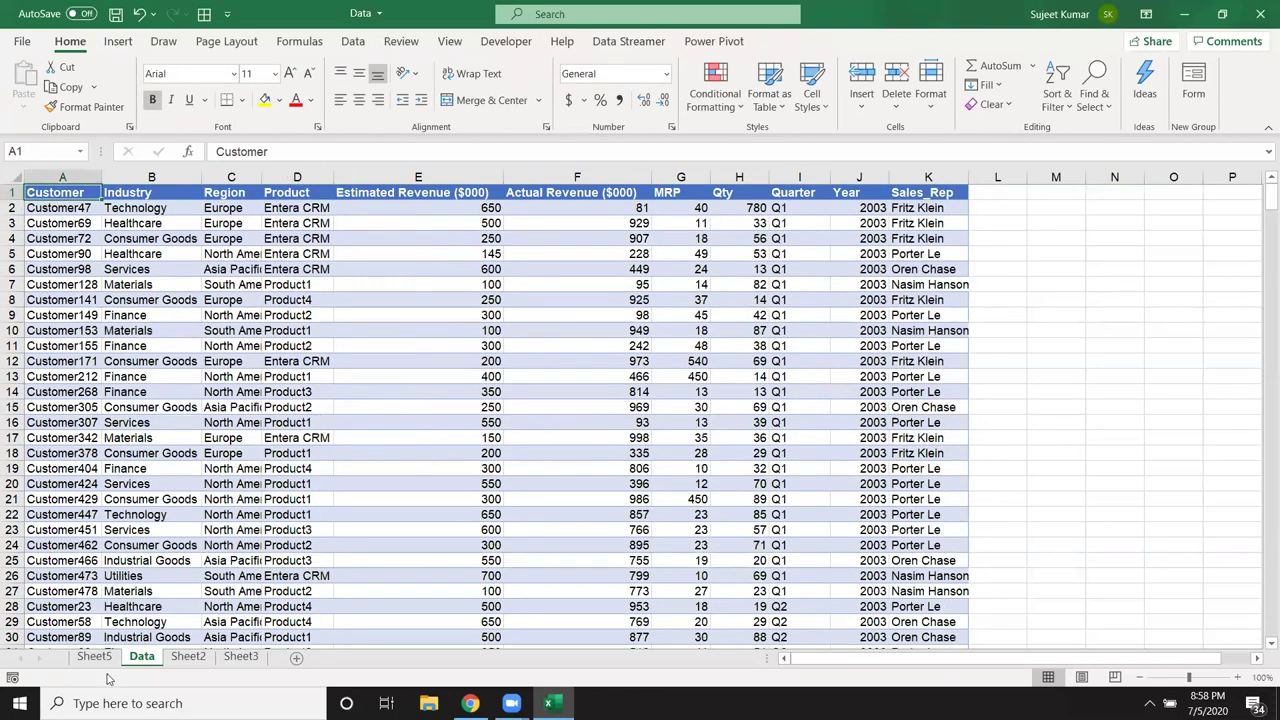
- Permanently delete the Sheet5 pivot sheet and select A1 on the empty Sheet2
click(94, 656)
right_click(94, 656)
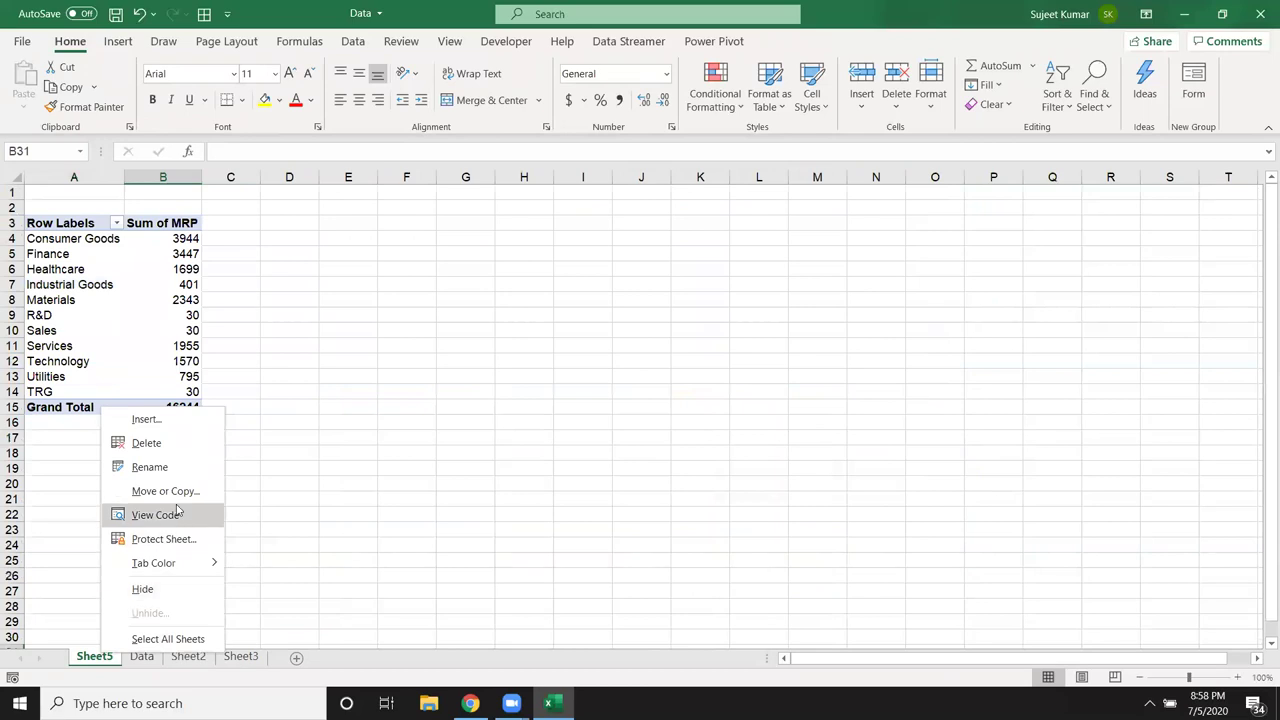
click(166, 447)
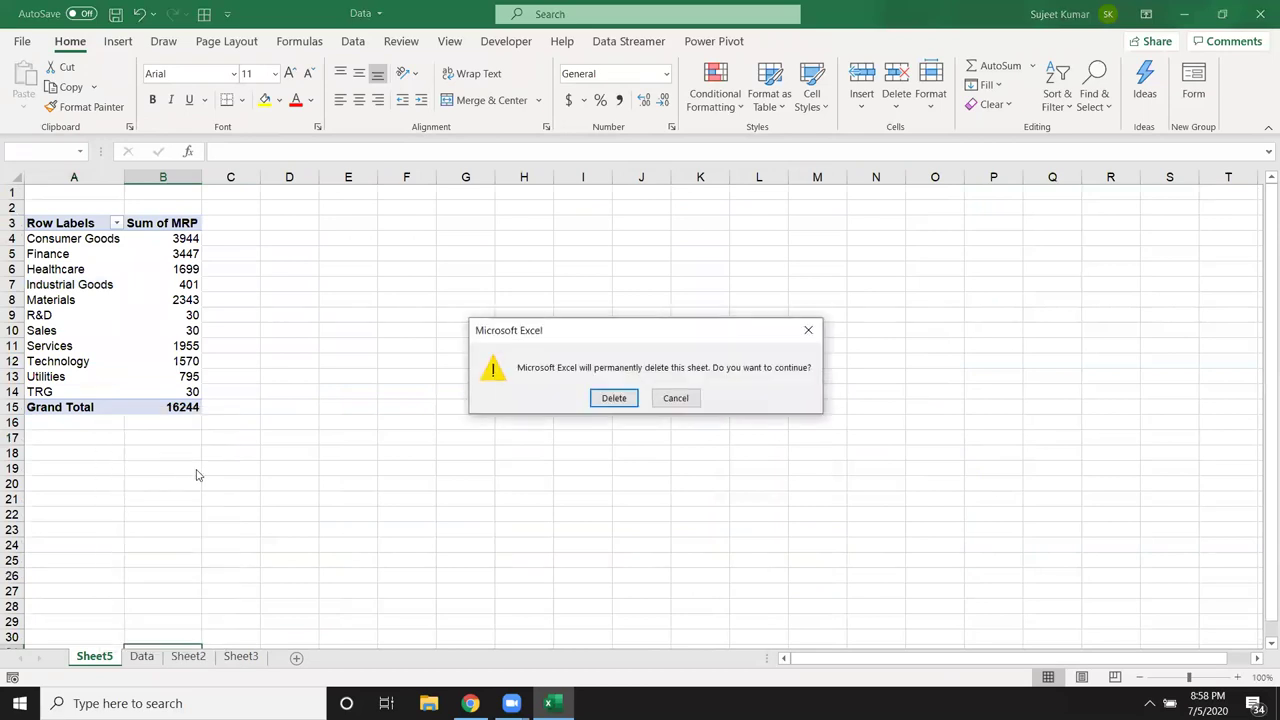
click(614, 398)
click(133, 657)
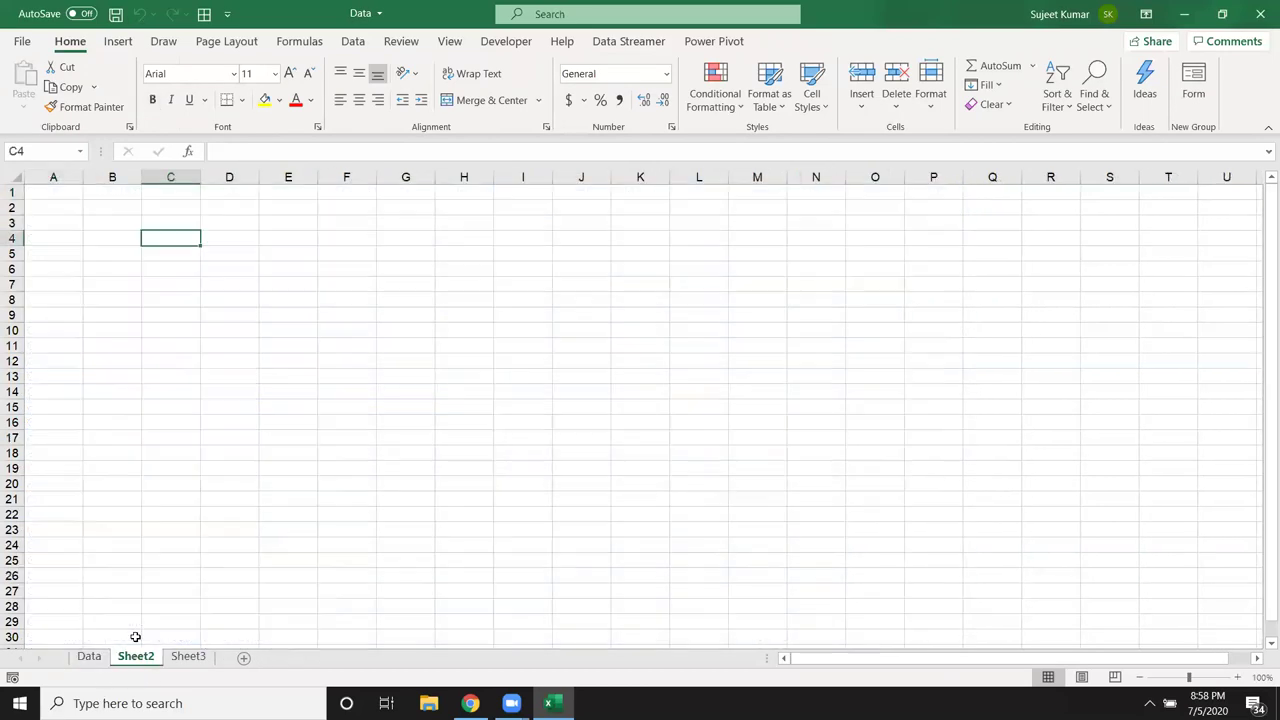
click(45, 192)
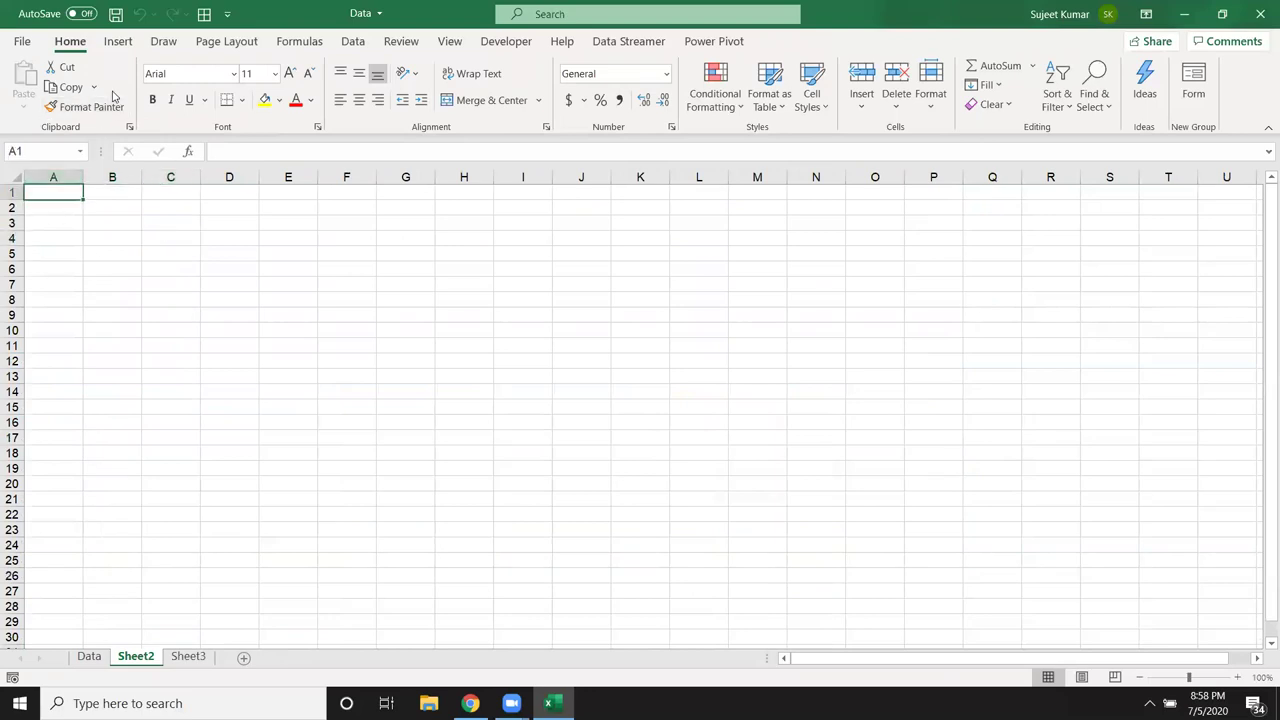
- Start a pivot table from an external connection to the Data workbook in Downloads
click(120, 42)
click(30, 80)
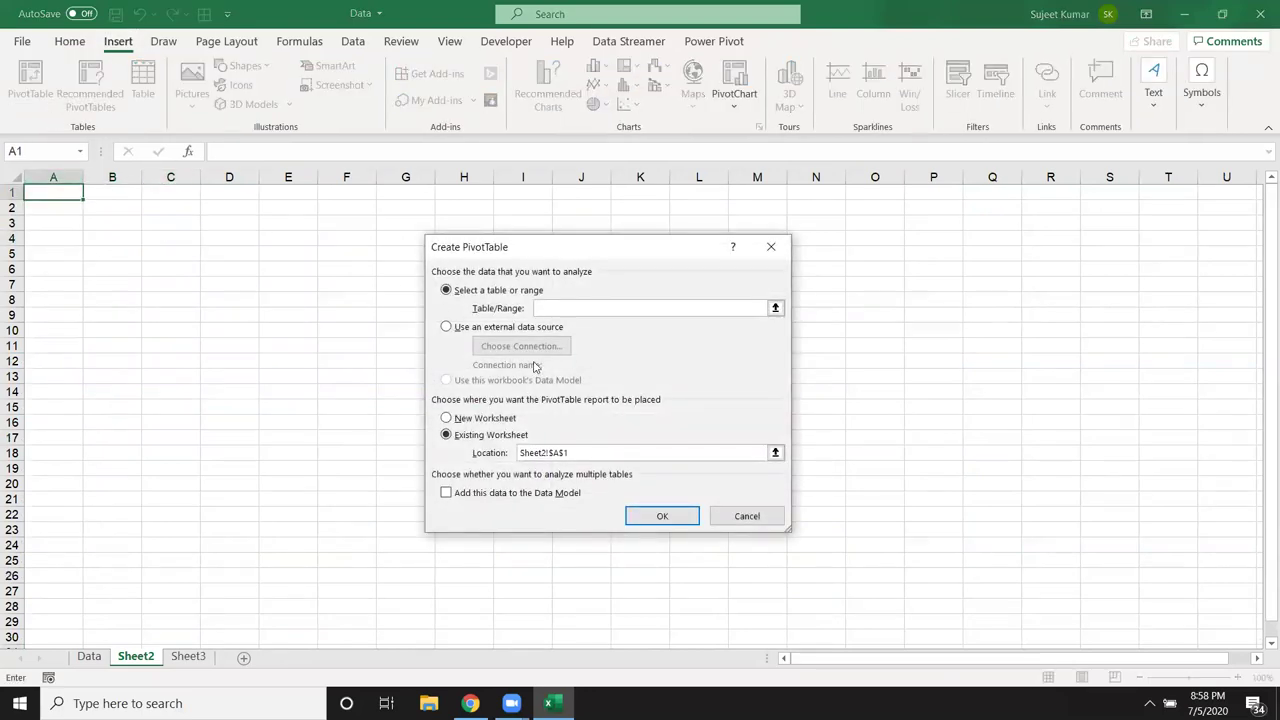
click(503, 330)
click(509, 350)
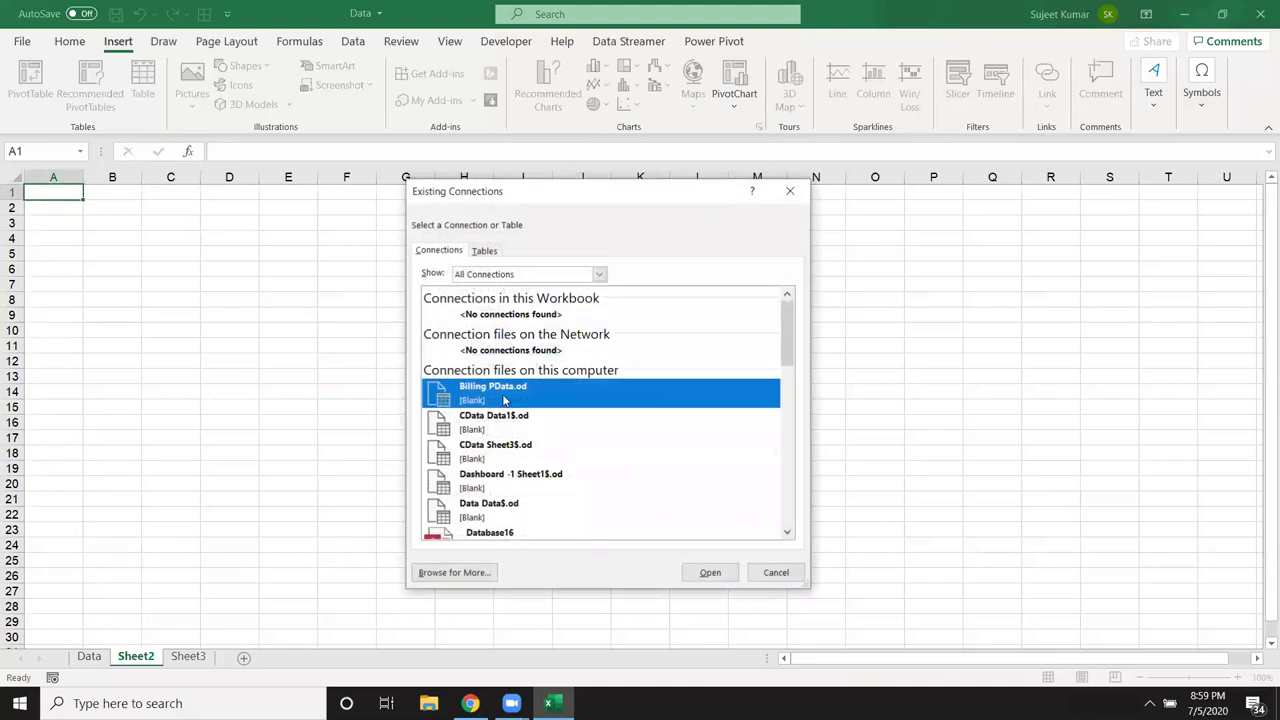
click(478, 572)
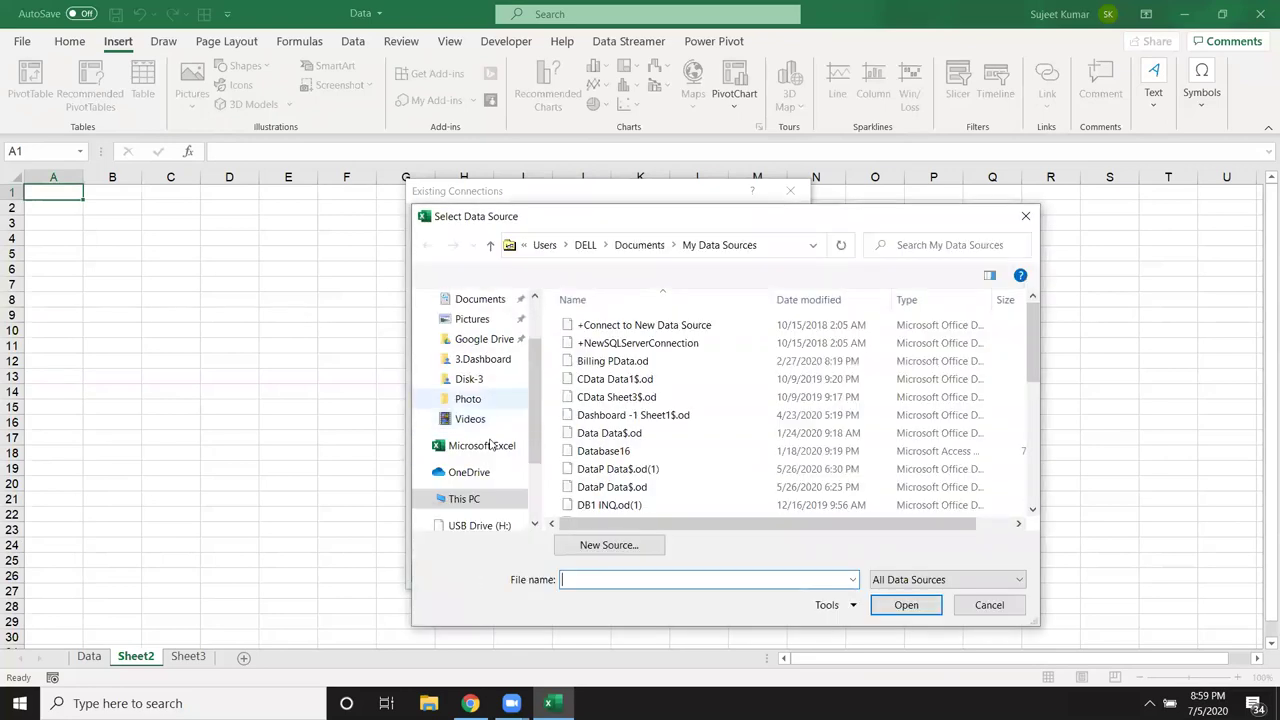
scroll(500, 405, down, 3)
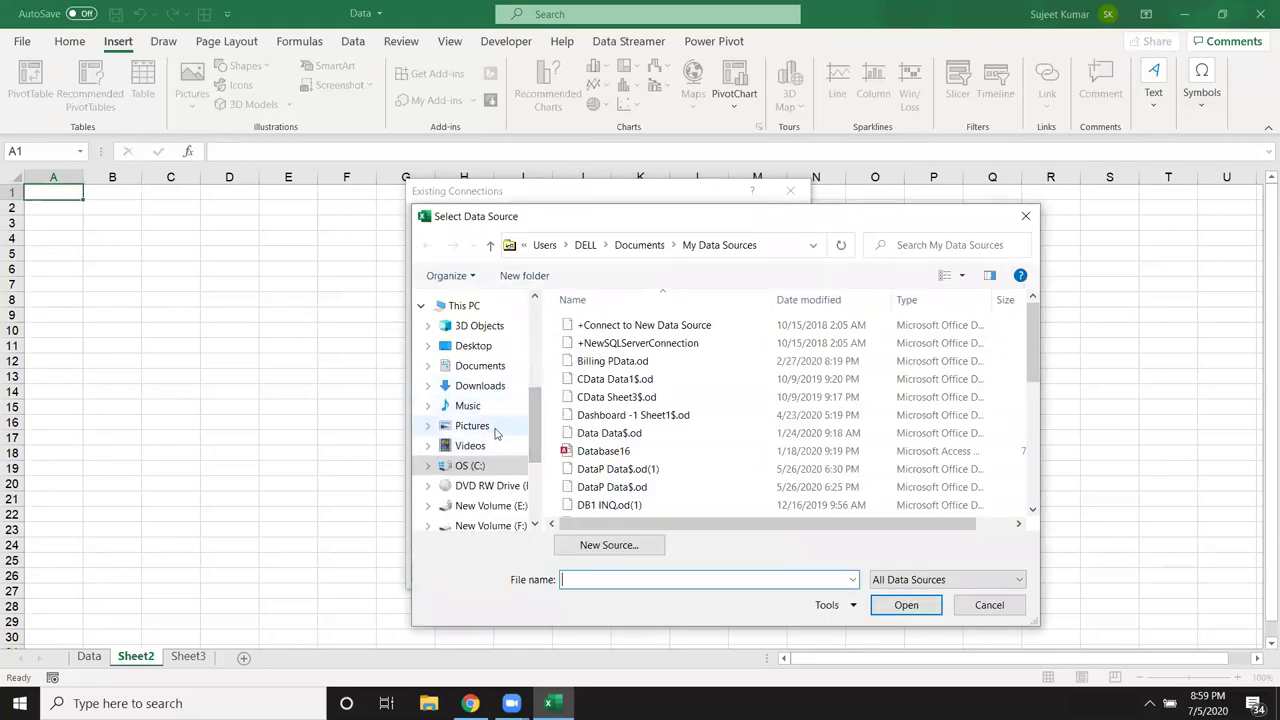
click(480, 388)
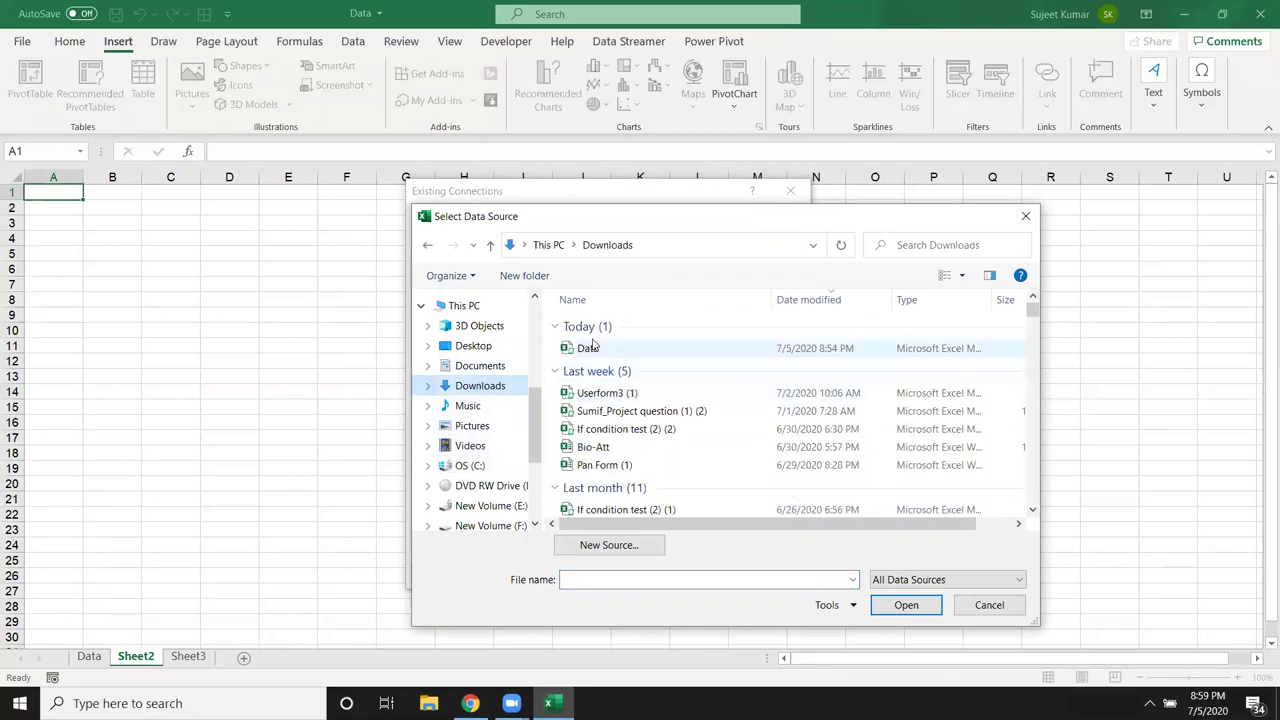
click(588, 348)
click(905, 605)
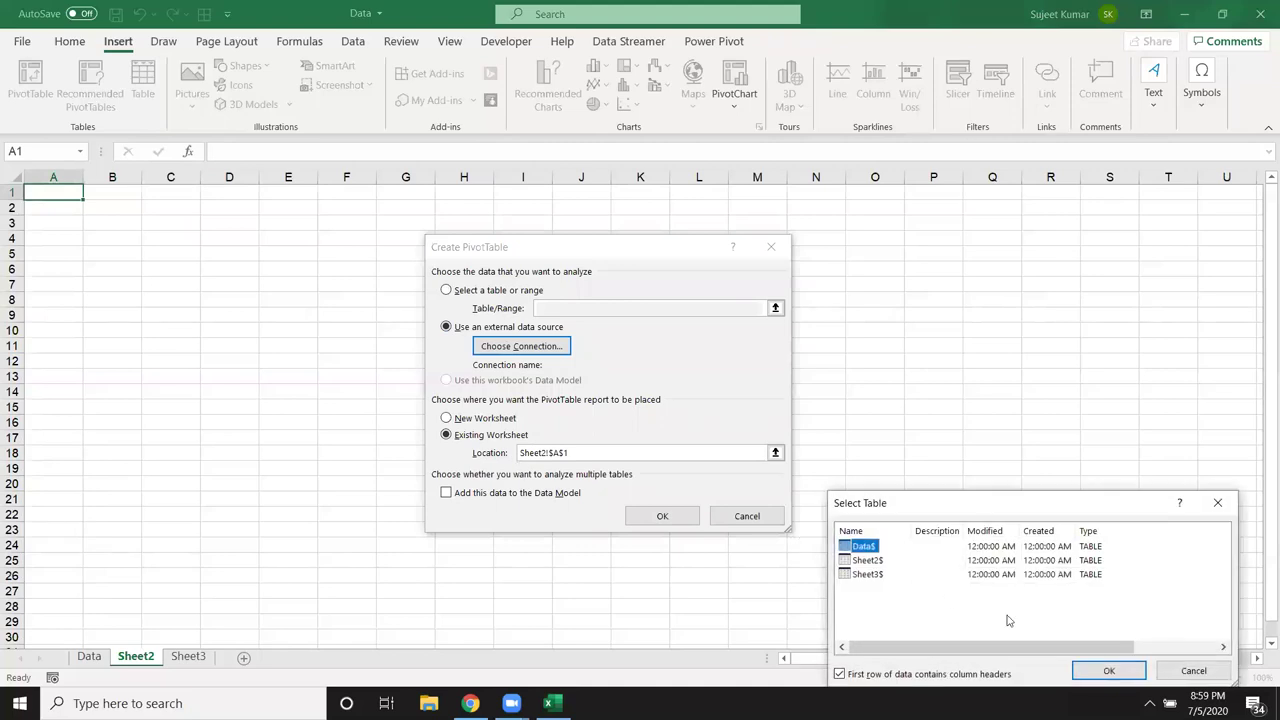
- Build the Sheet2 pivot from the Data$ table with Industry rows and Qty summed to 26078
drag(1010, 508, 851, 332)
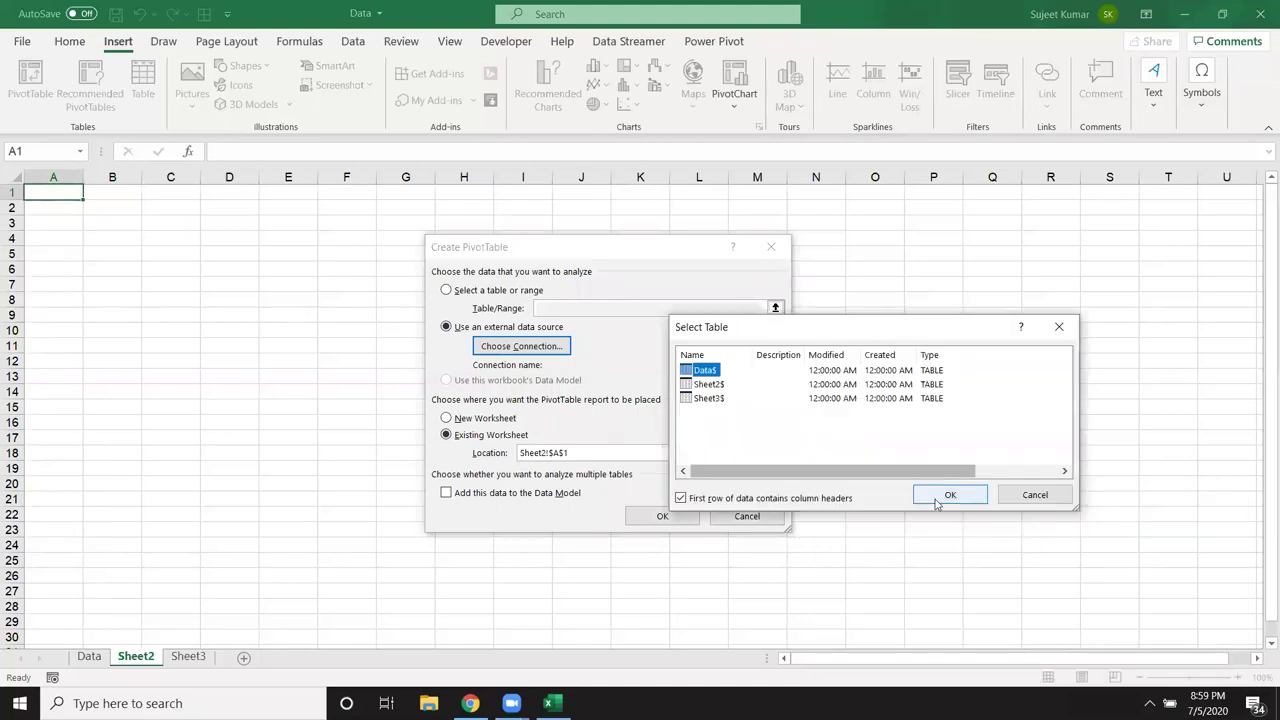
click(940, 500)
click(662, 516)
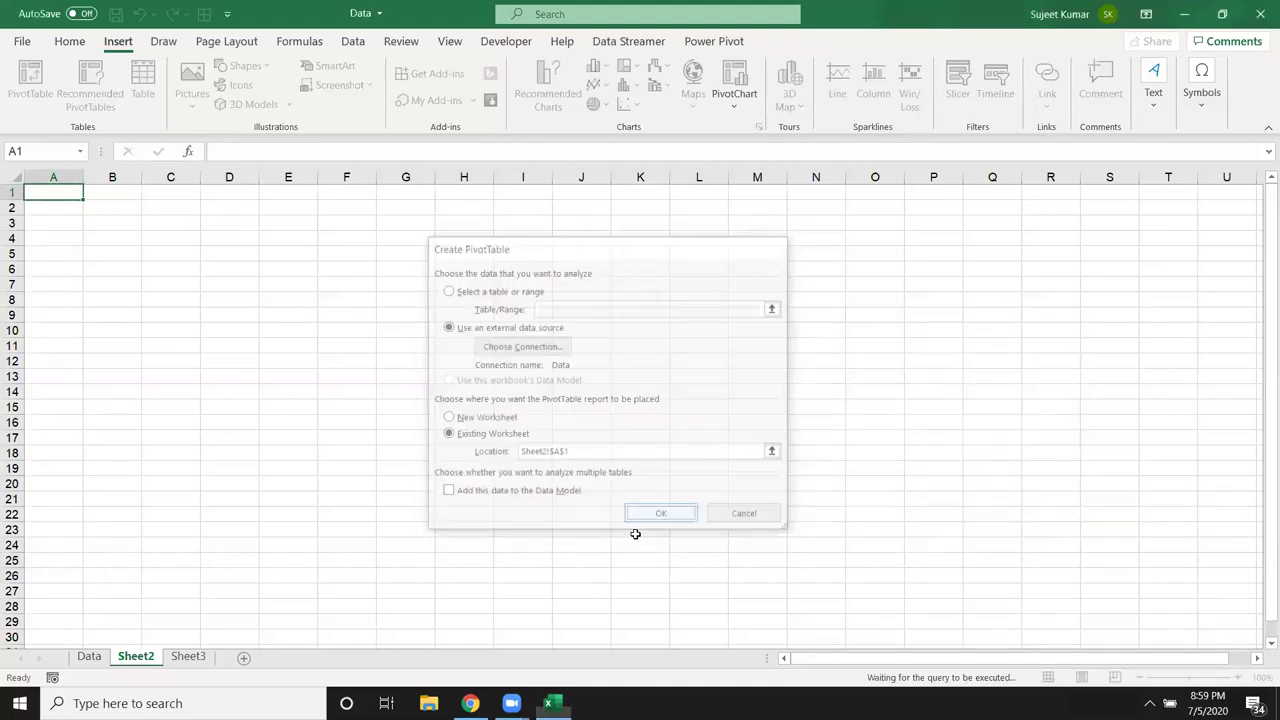
mouse_move(1072, 326)
mouse_down()
mouse_move(1108, 603)
mouse_move(1071, 574)
mouse_up()
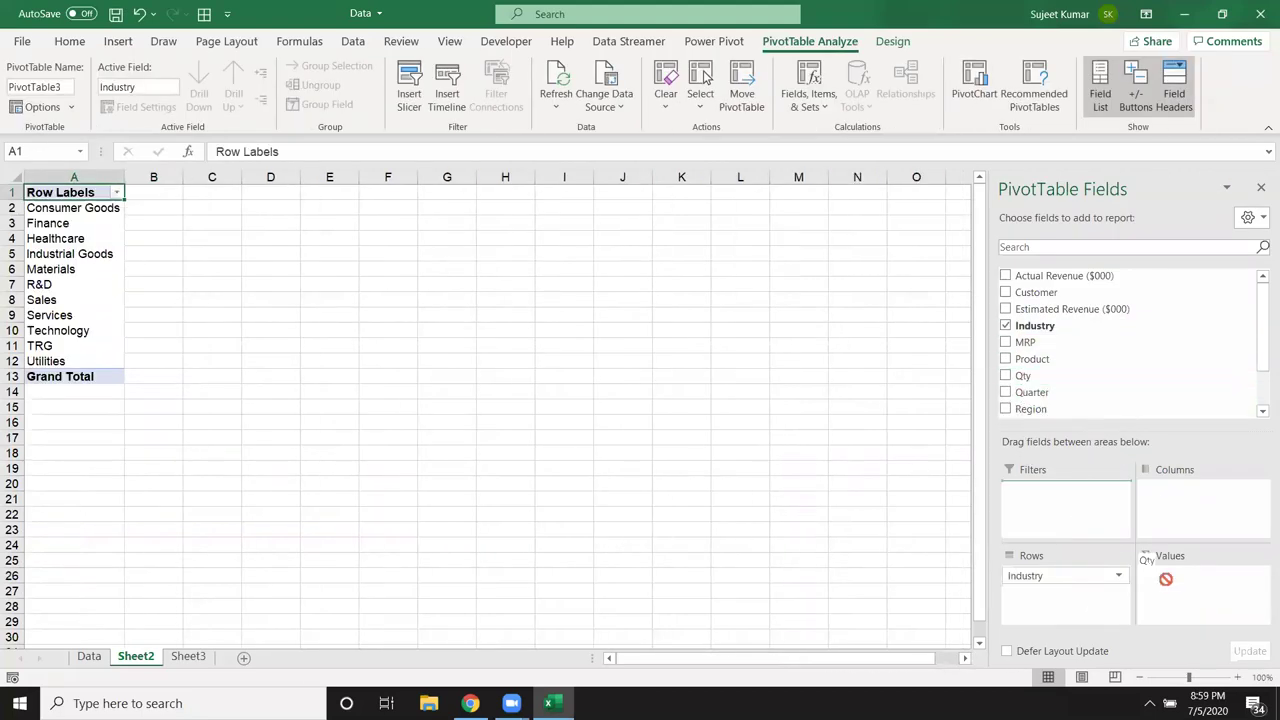
drag(1163, 594, 1160, 590)
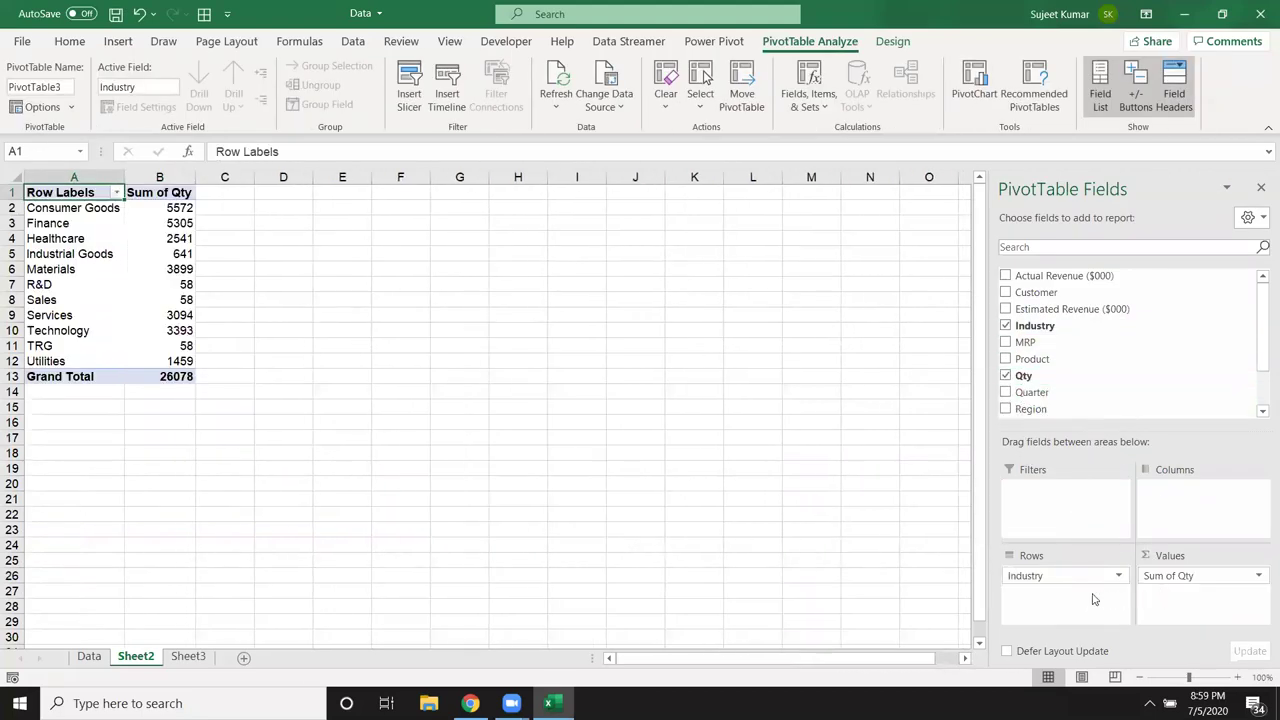
- Duplicate the last data record into row 508 and change its Industry to Admin
click(89, 657)
click(50, 545)
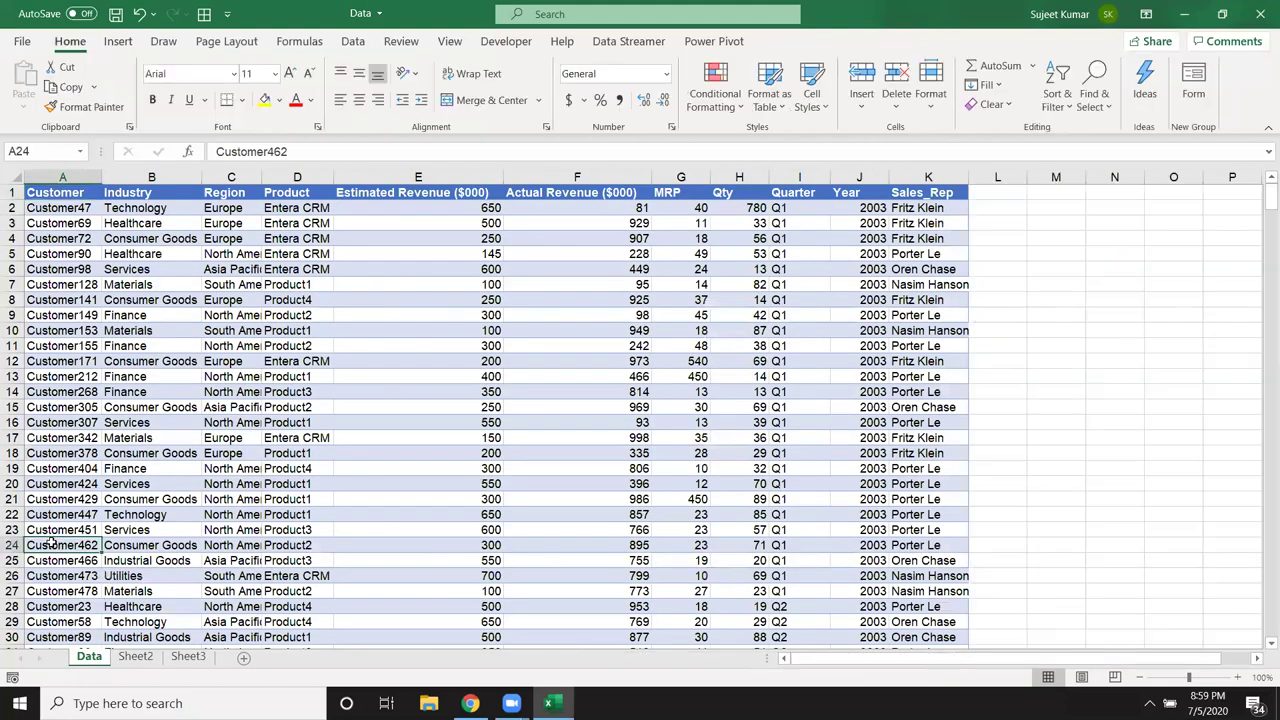
key(ctrl+Down)
key(shift+space)
key(shift+Down)
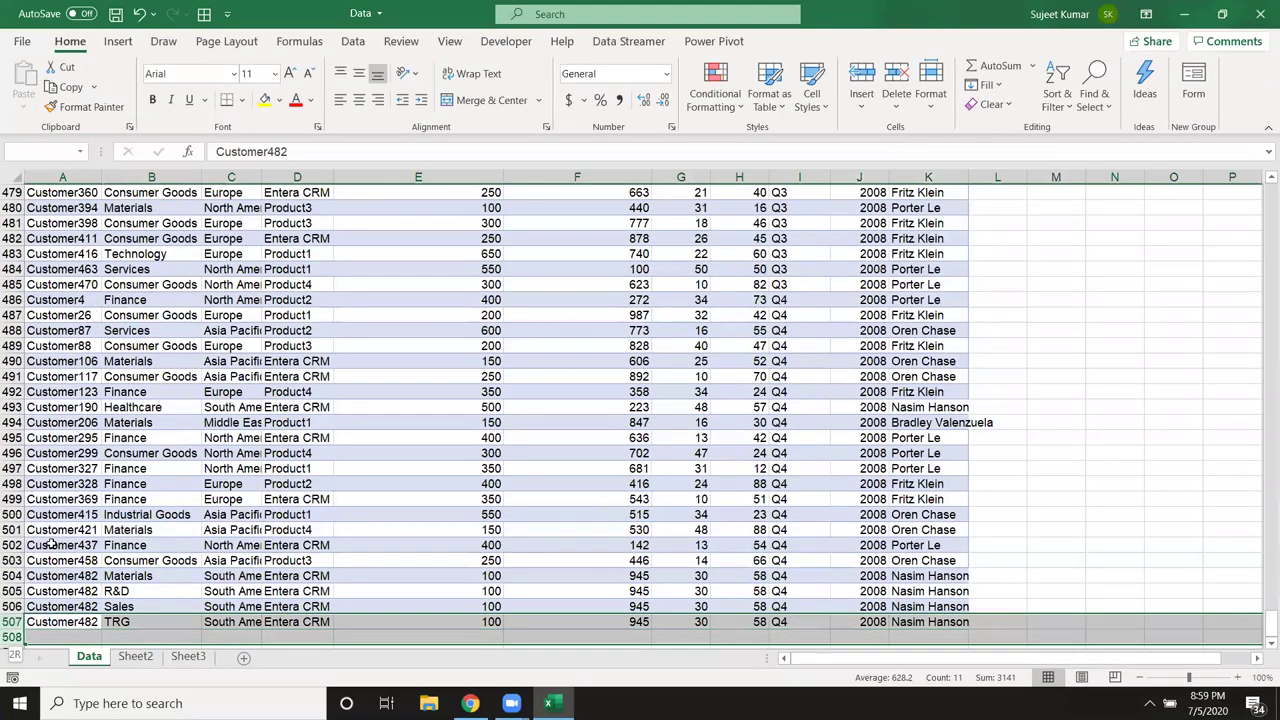
key(Down)
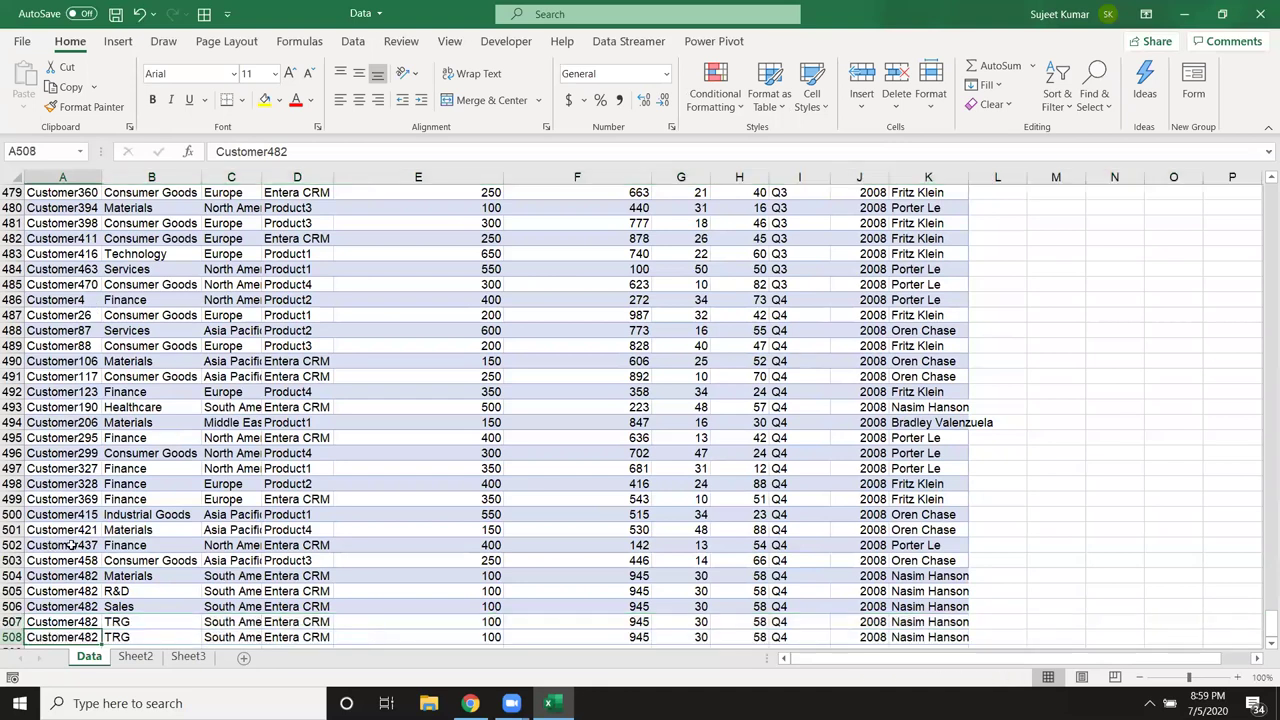
scroll(70, 545, down, 3)
click(155, 499)
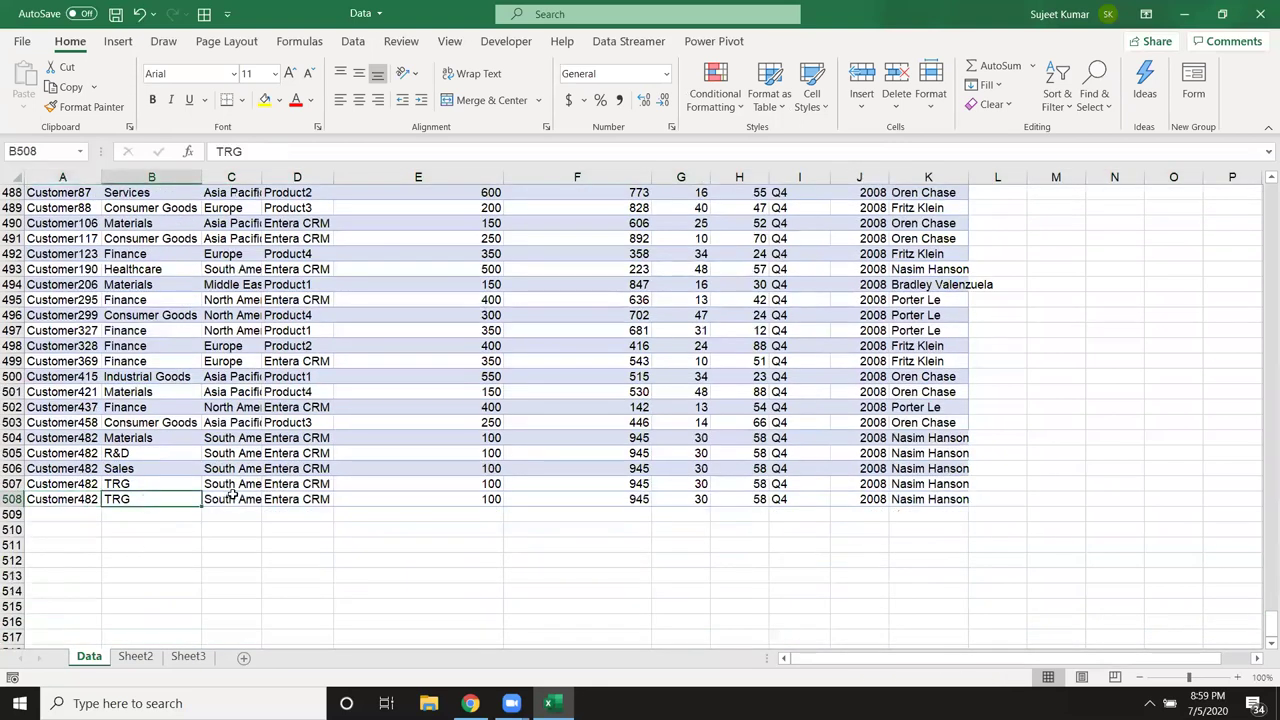
text(Admin)
key(Return)
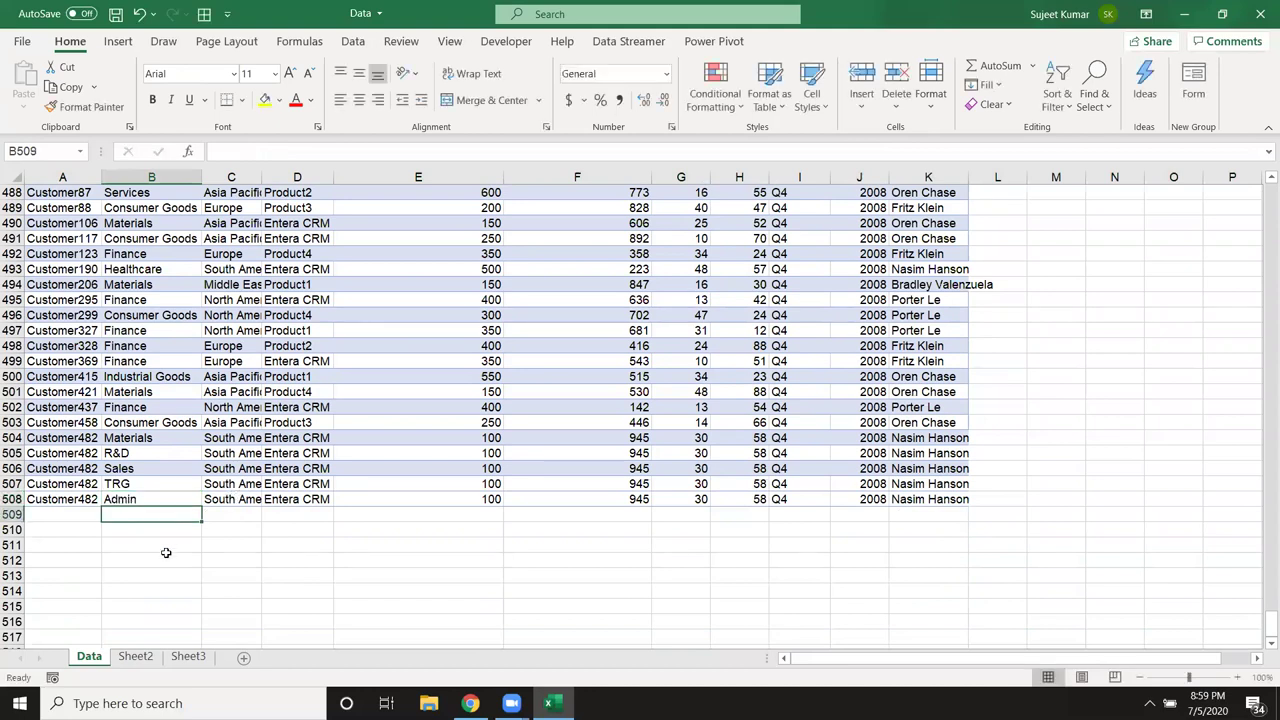
- Refresh the Sheet2 pivot so Admin shows 58 and the total becomes 26136
click(124, 656)
right_click(89, 316)
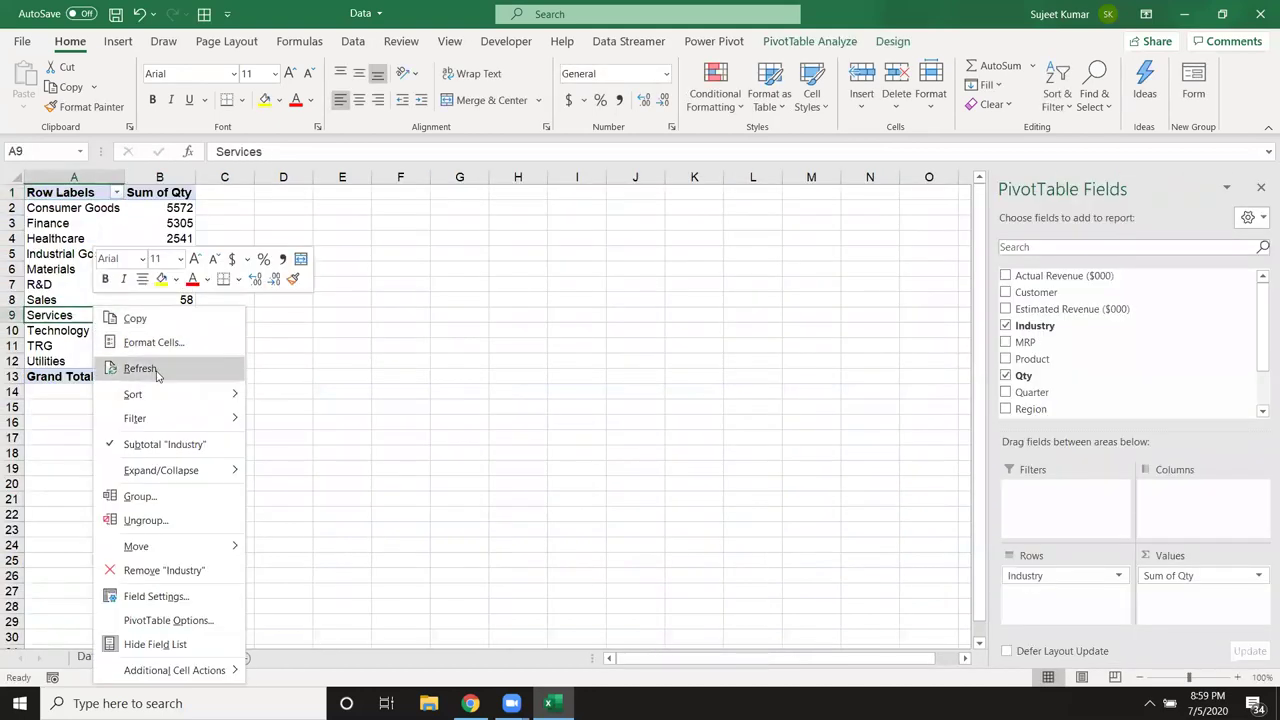
click(160, 370)
drag(45, 378, 180, 377)
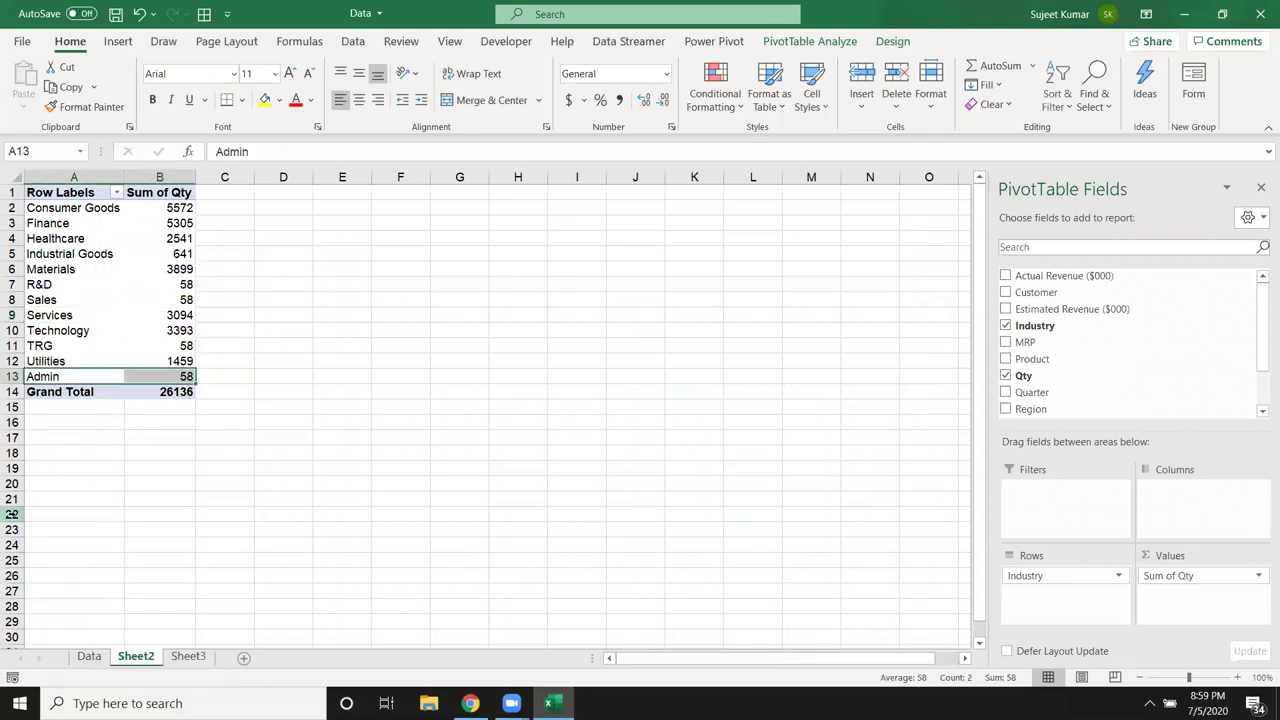
- Copy the Sales_Rep column and add a Month header in the next empty column
click(90, 656)
click(928, 358)
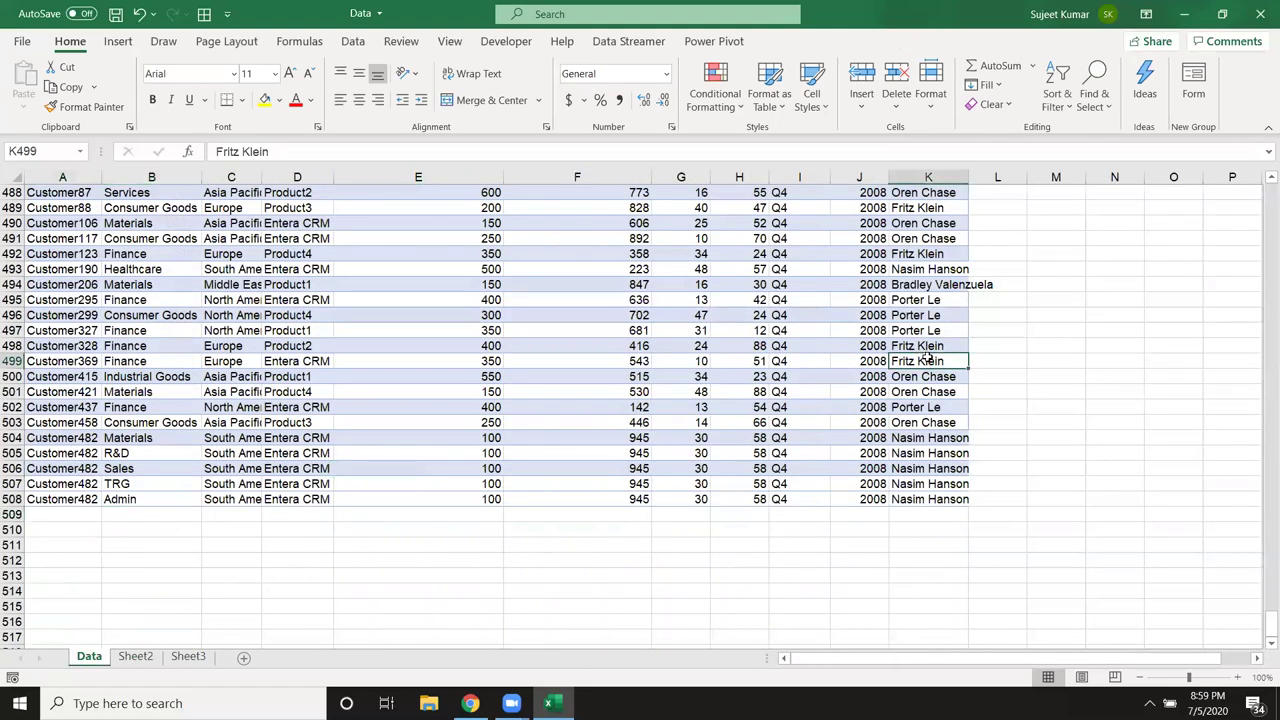
key(ctrl+Up)
key(ctrl+space)
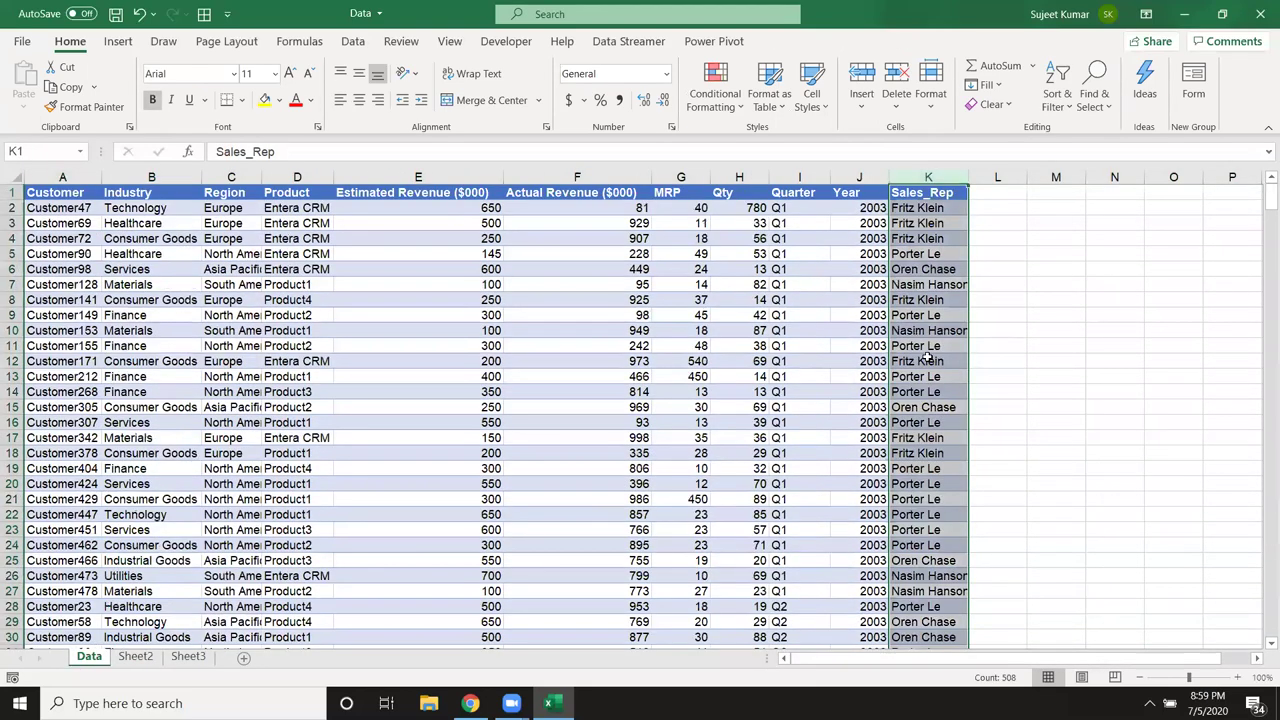
key(ctrl+c)
key(Right)
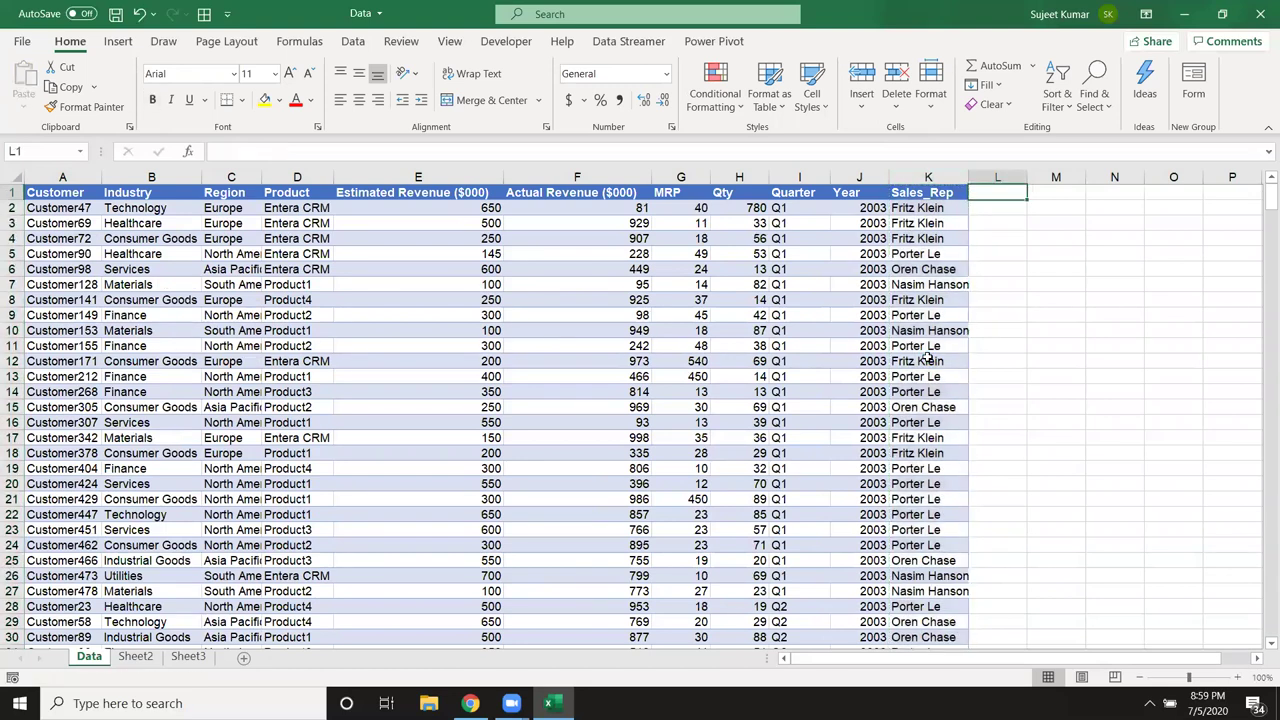
text(Month)
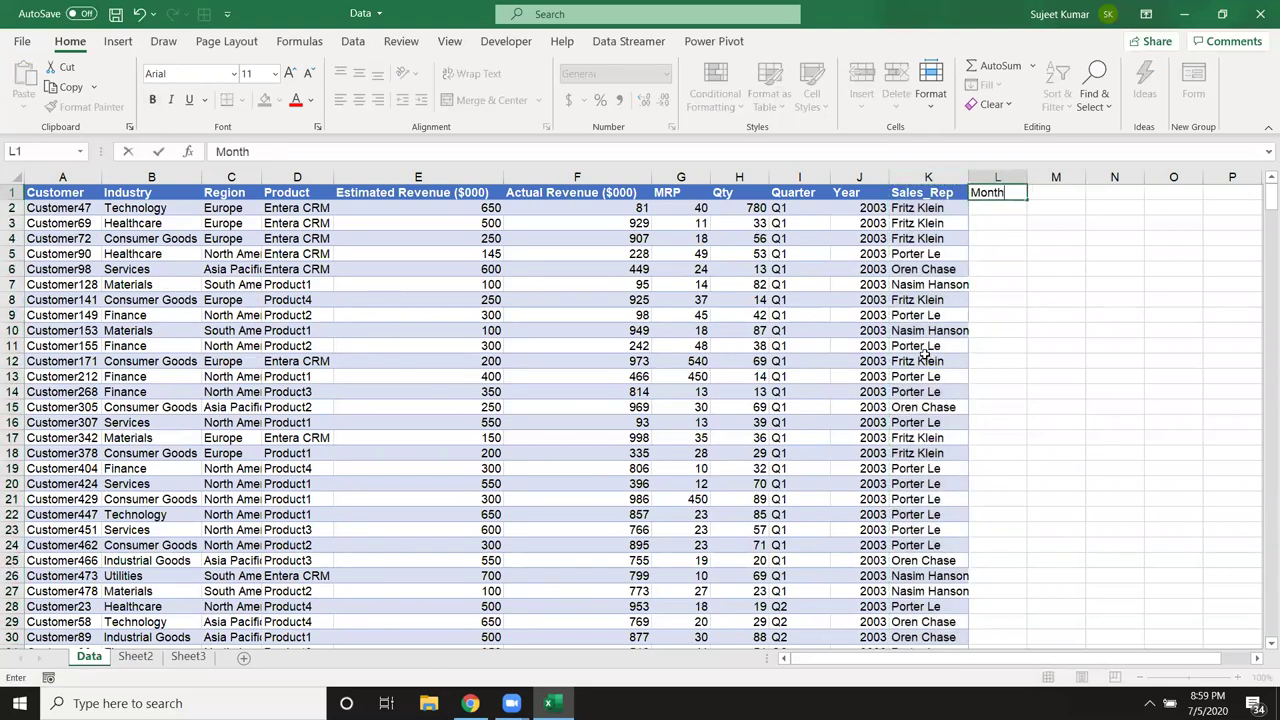
key(Return)
- Enter Jan under Month and auto-fill the month names down the whole column
text(Jan)
key(Return)
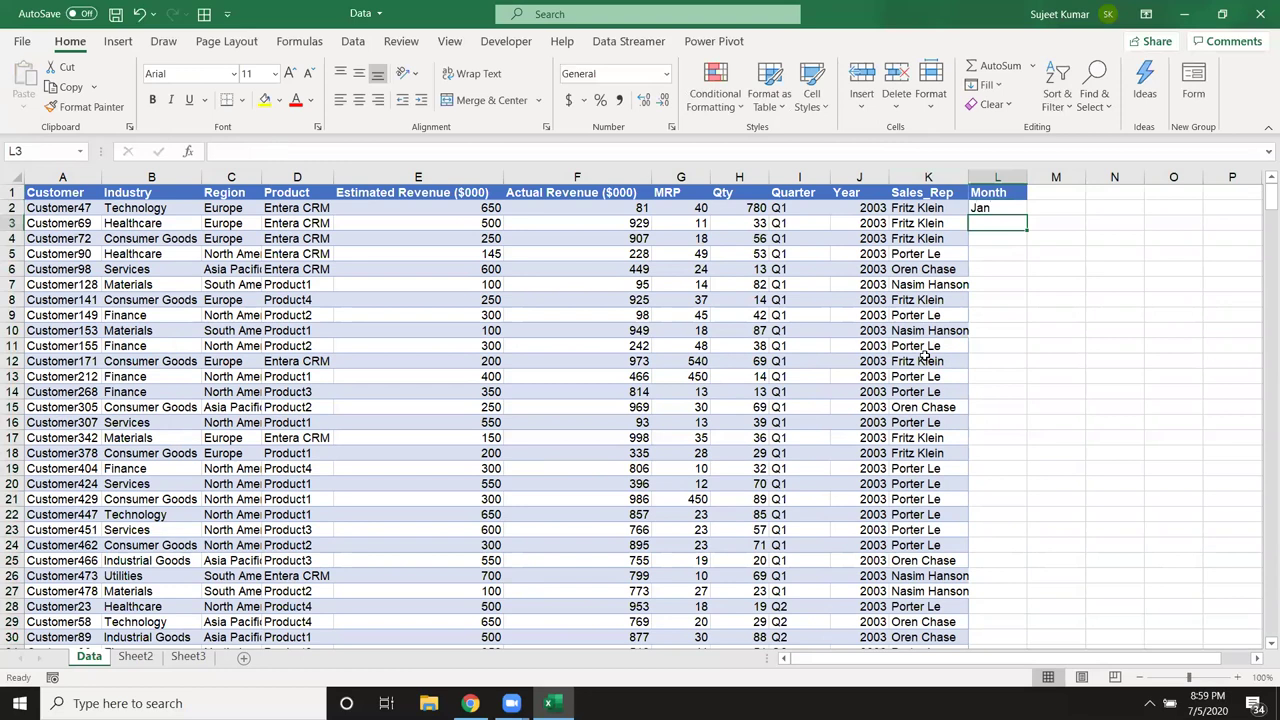
click(1020, 207)
click(1030, 220)
click(1022, 209)
double_click(1030, 214)
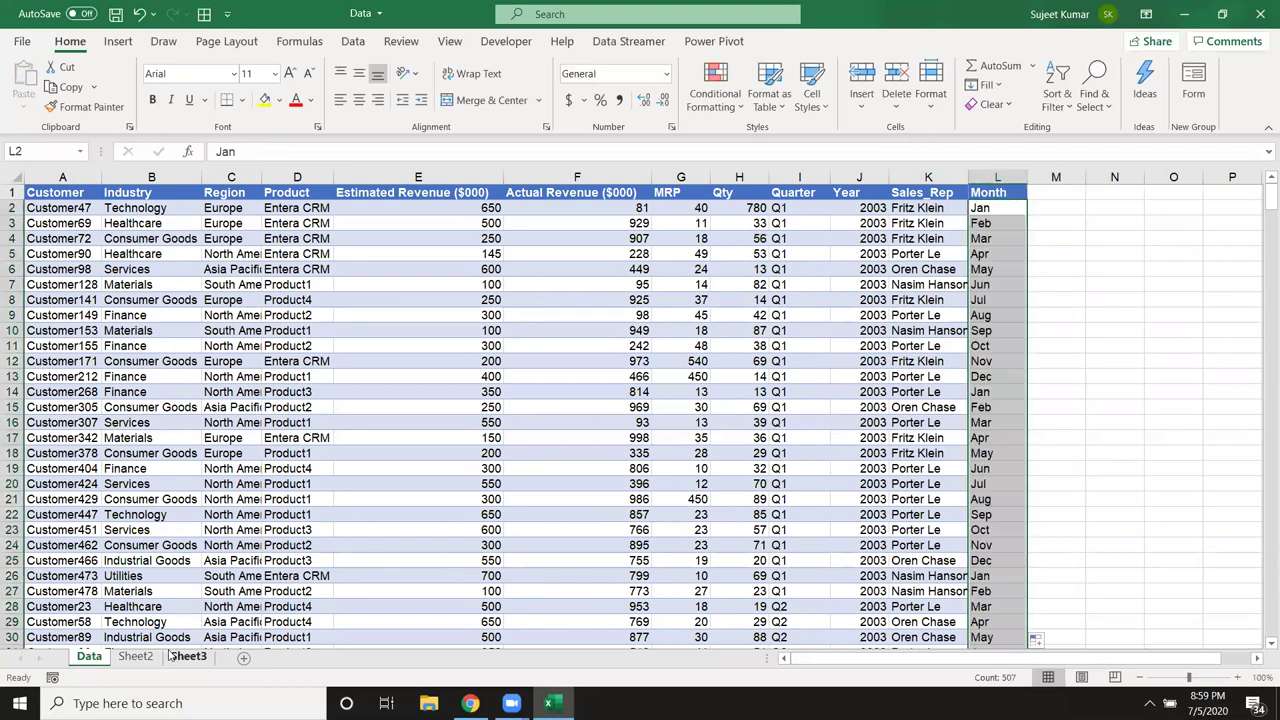
- Review the Sheet2 pivot's Qty-by-Industry totals, with a 26136 Grand Total
click(121, 660)
right_click(162, 317)
key(Escape)
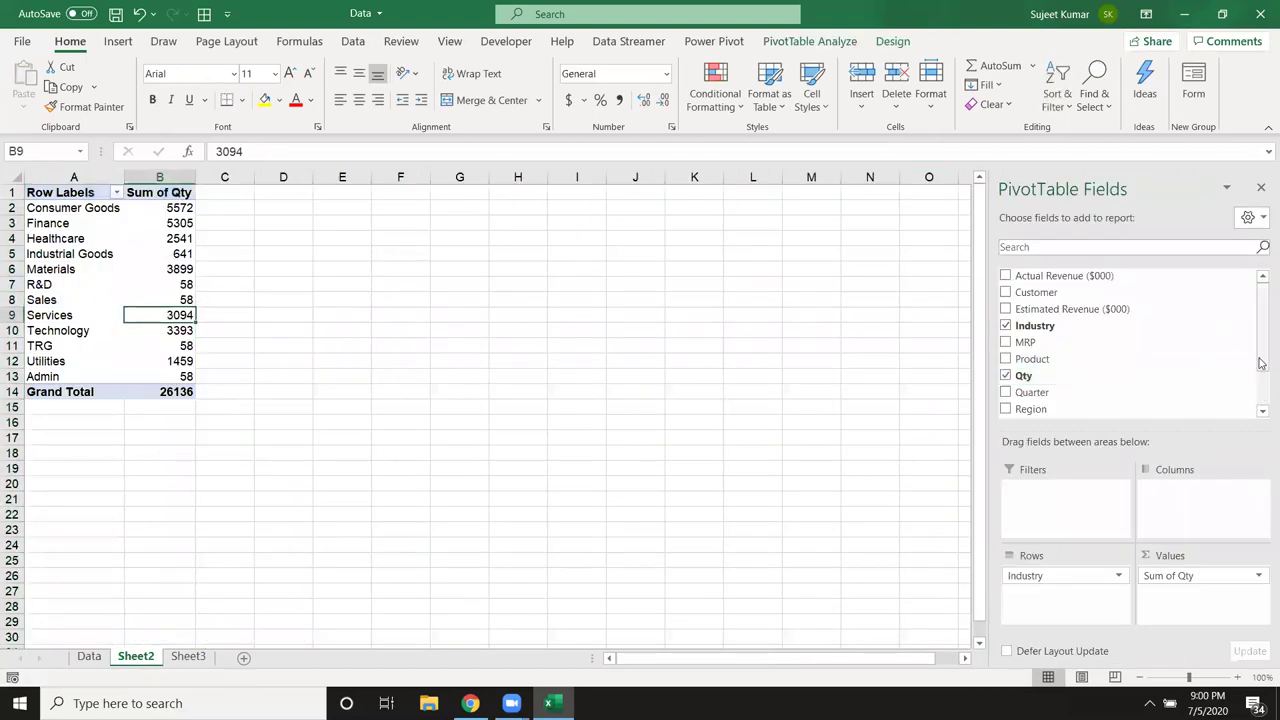
scroll(1250, 378, down, 2)
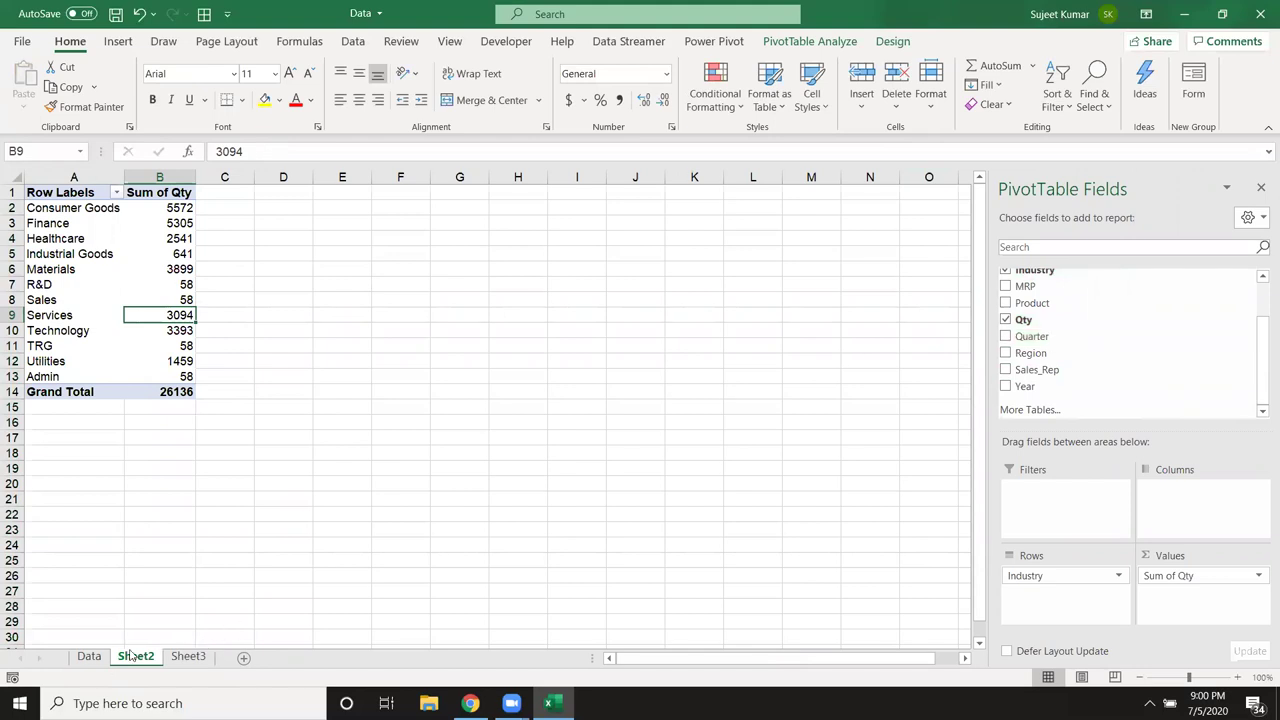
- Check the data's last row and Month header on the Data sheet, then go to Sheet3
click(98, 659)
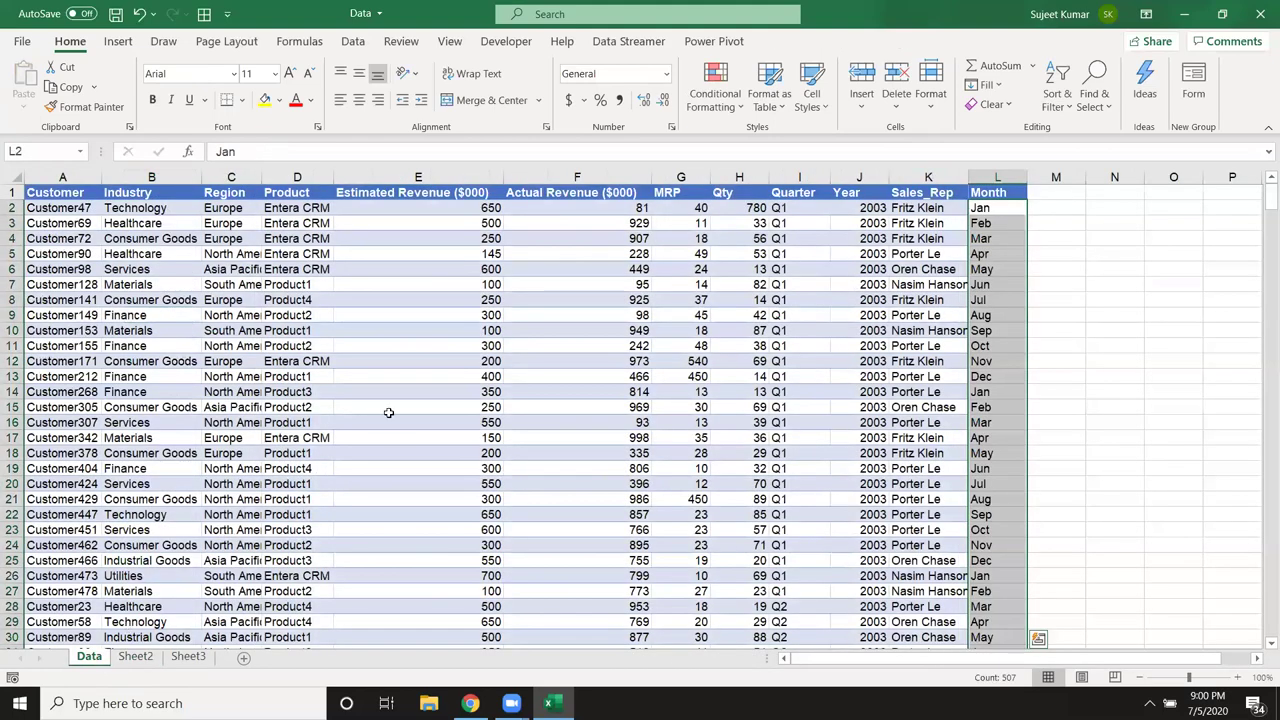
click(388, 410)
click(195, 361)
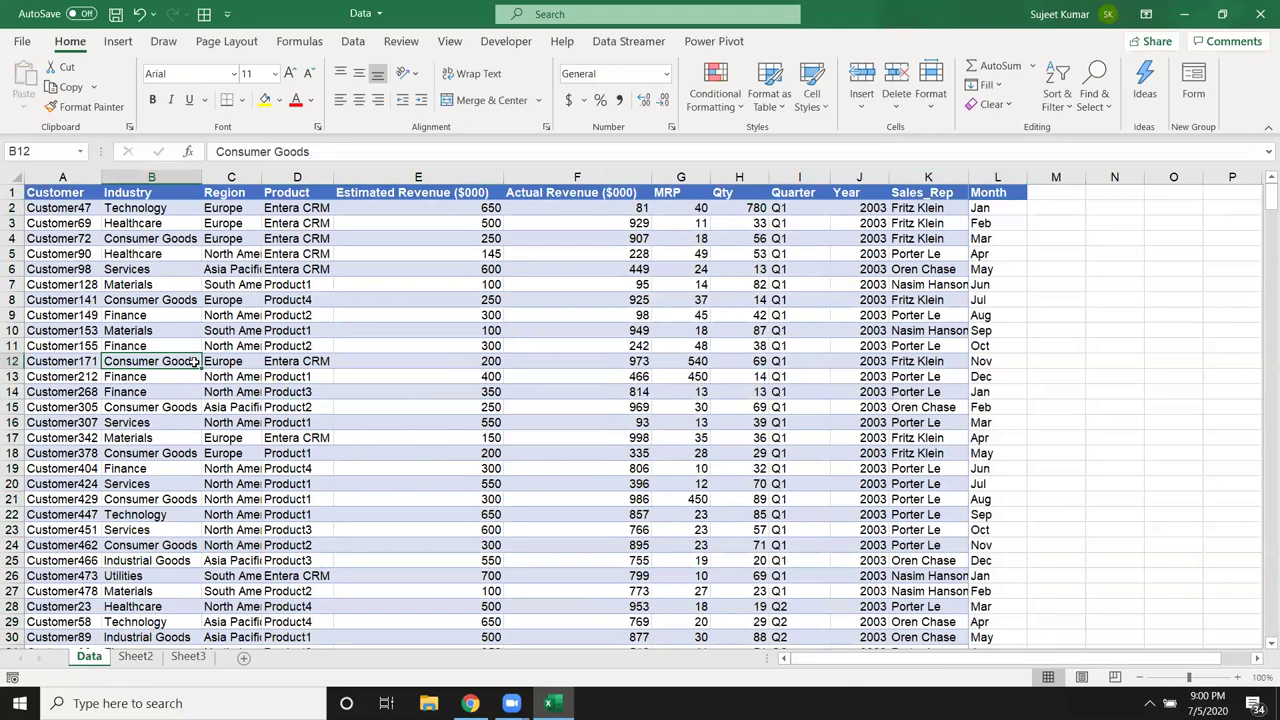
key(ctrl+Down)
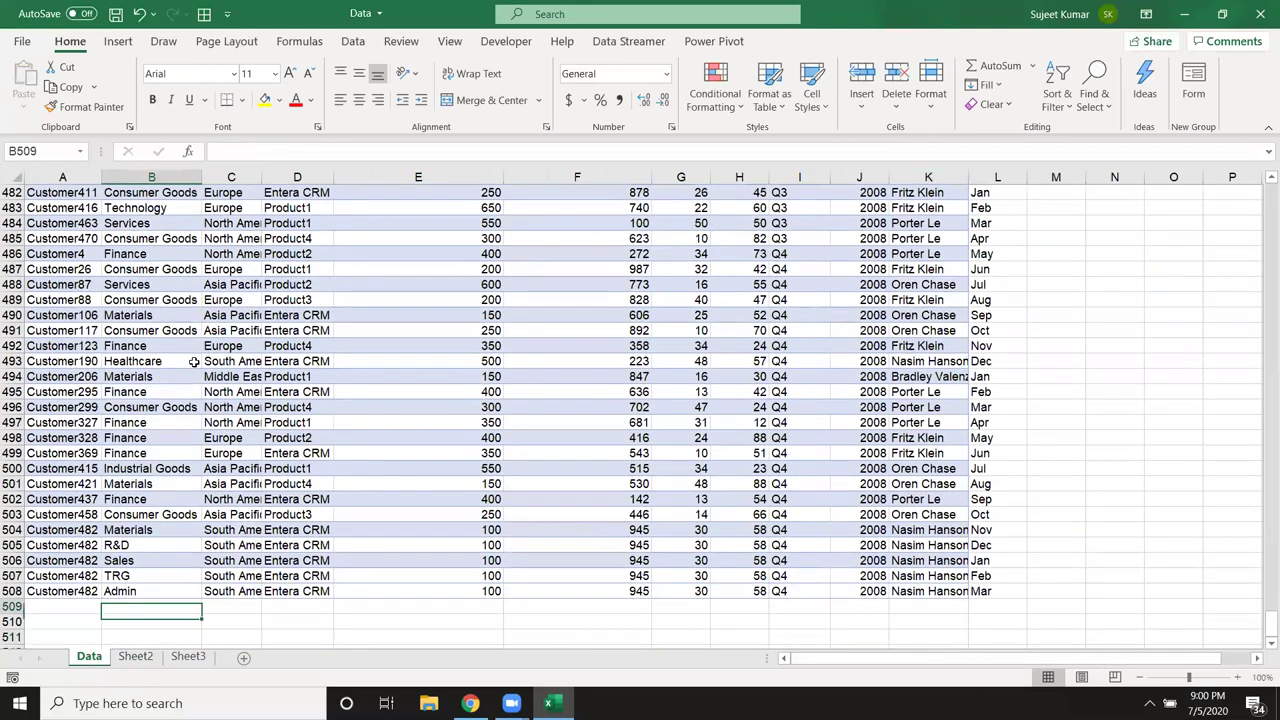
key(ctrl+Up)
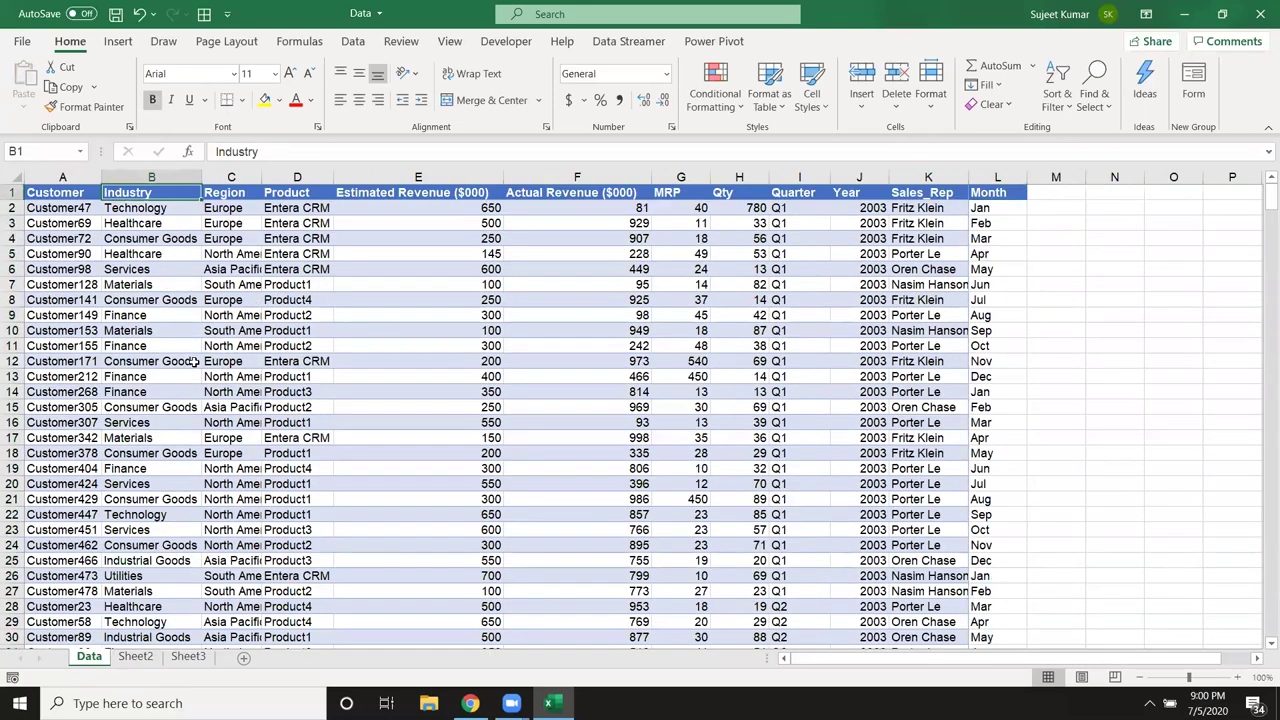
key(ctrl+Right)
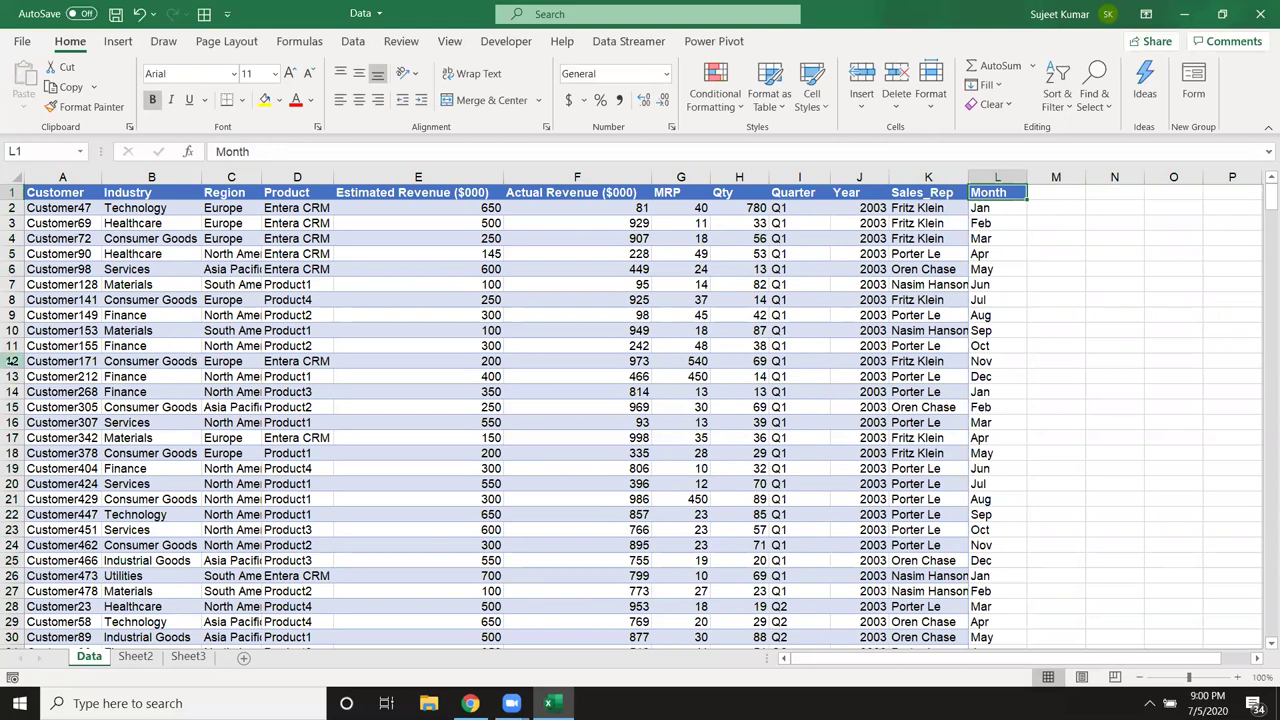
click(136, 657)
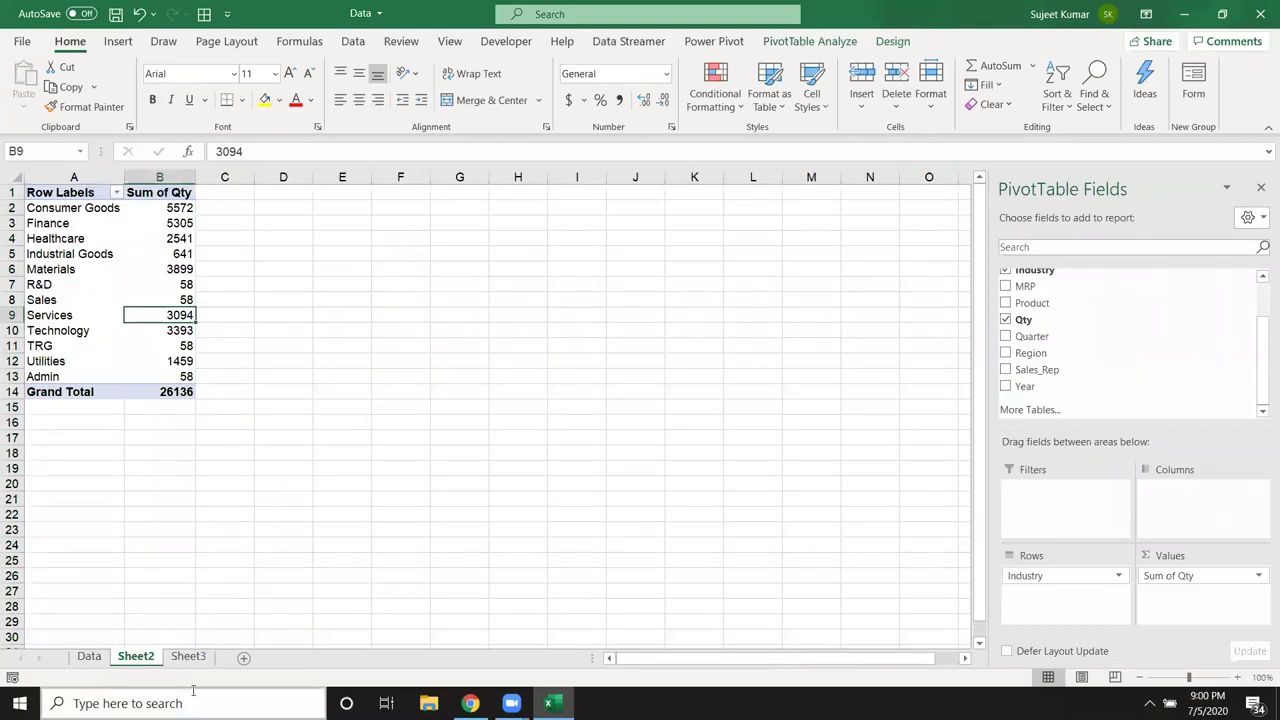
click(188, 657)
- Start a pivot from an external connection to the DataP workbook in Documents
click(118, 41)
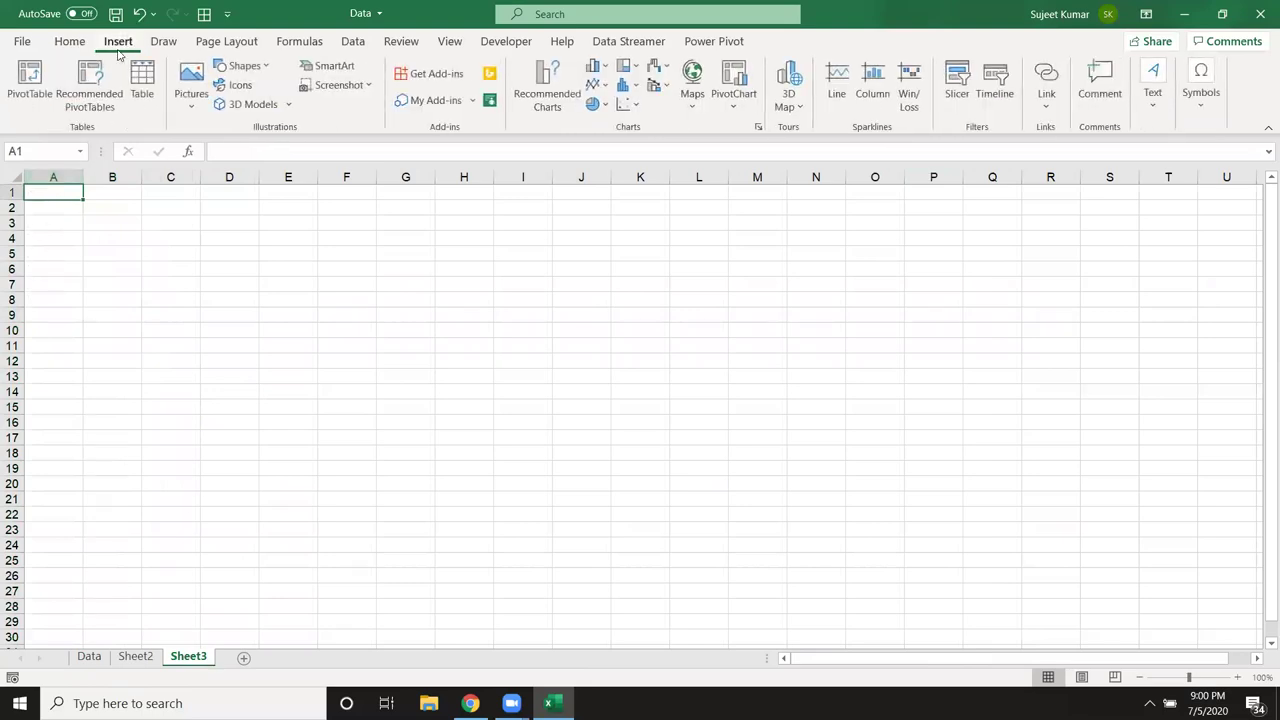
click(28, 85)
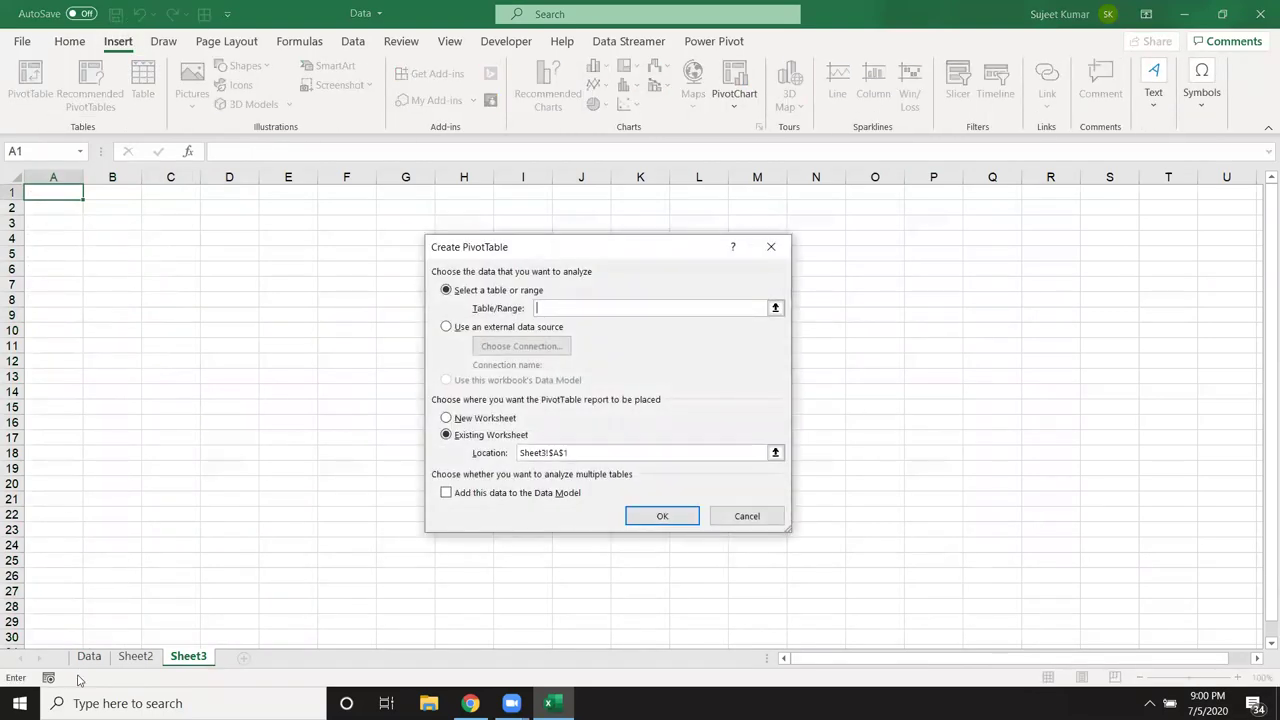
click(450, 327)
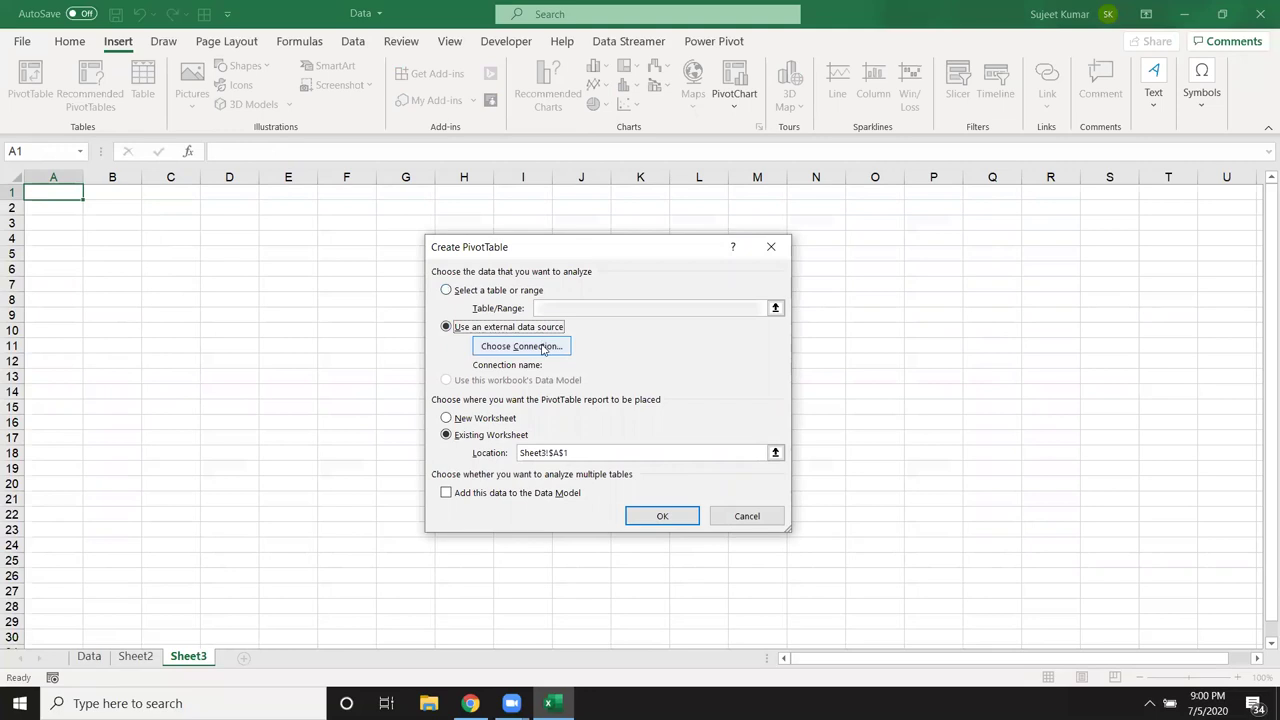
click(540, 346)
click(456, 572)
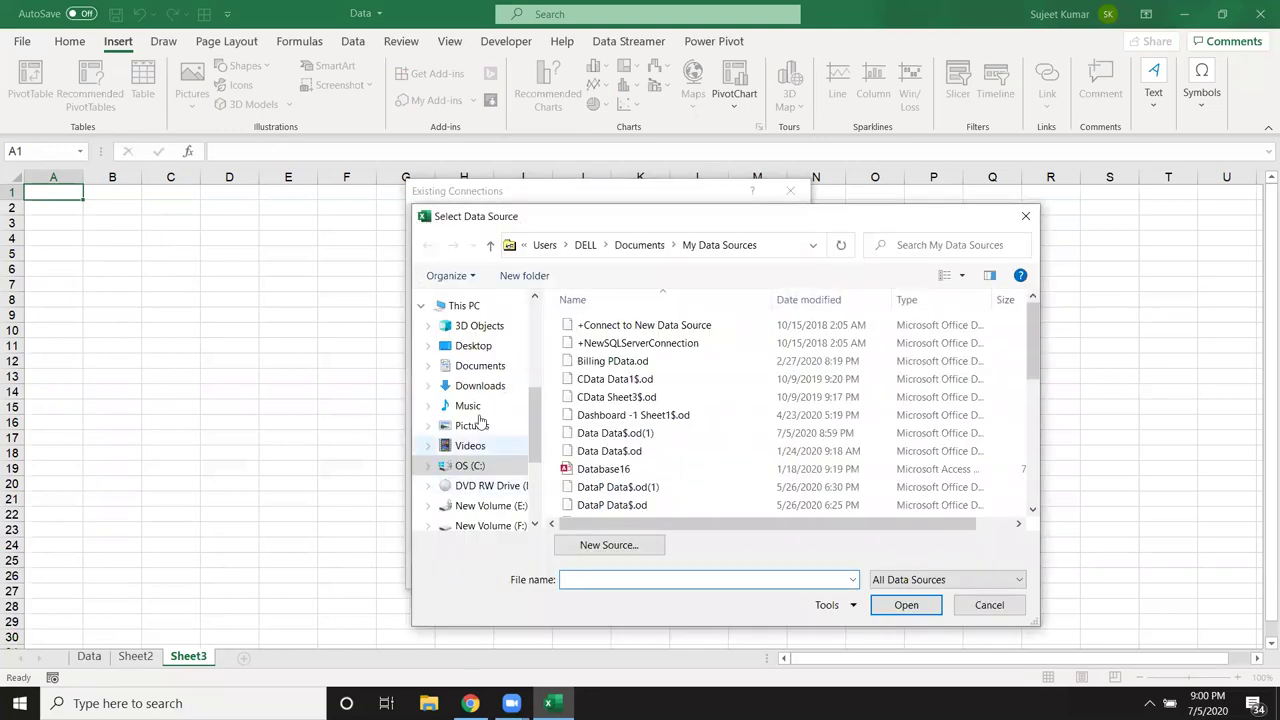
click(484, 370)
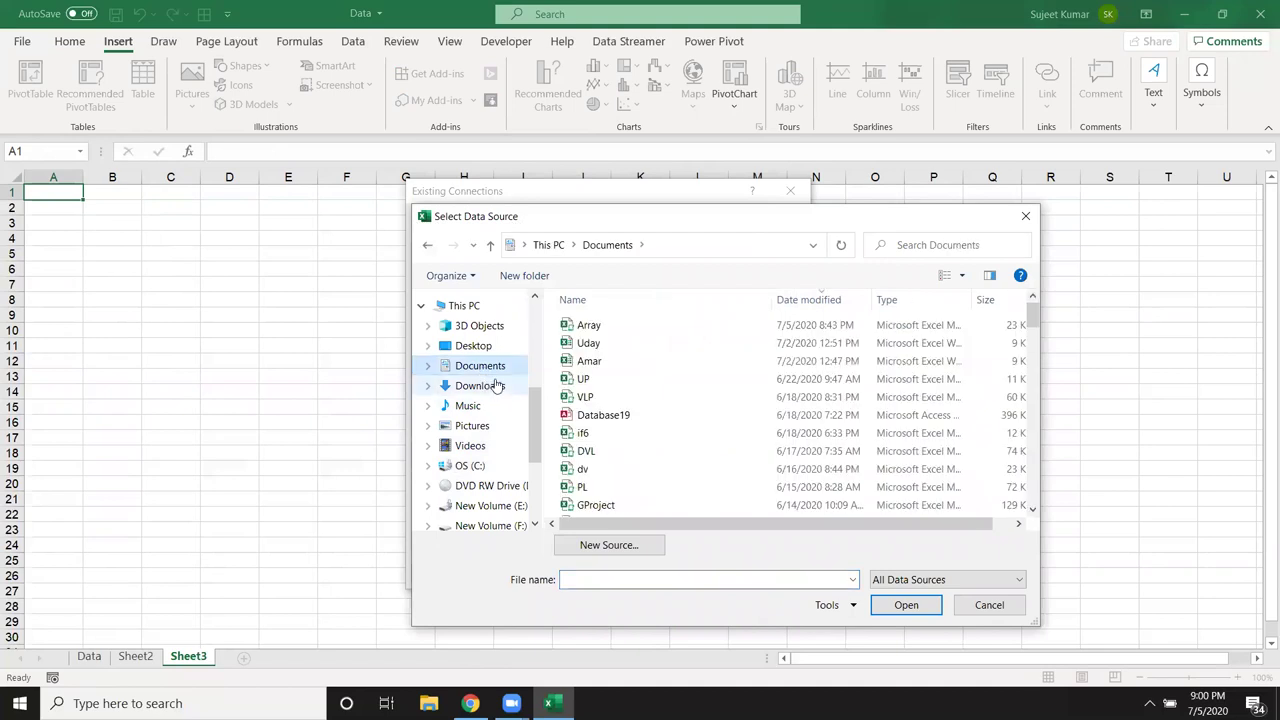
scroll(658, 470, down, 2)
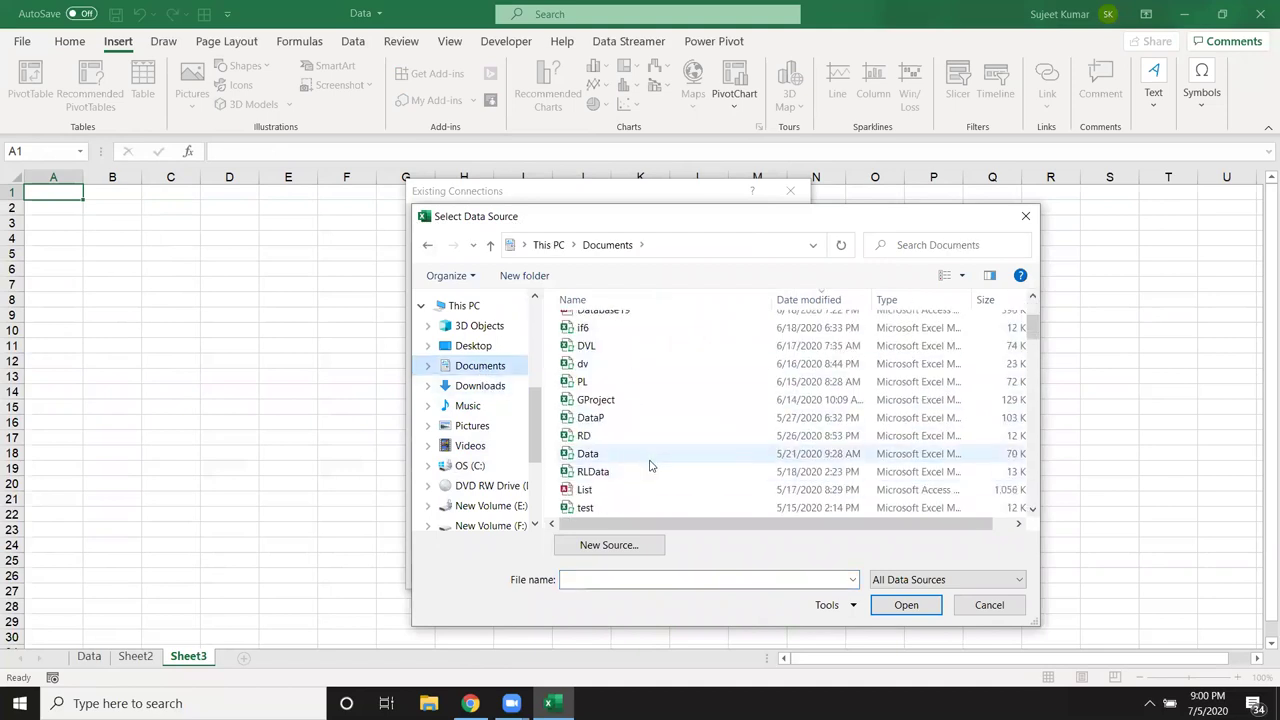
click(592, 417)
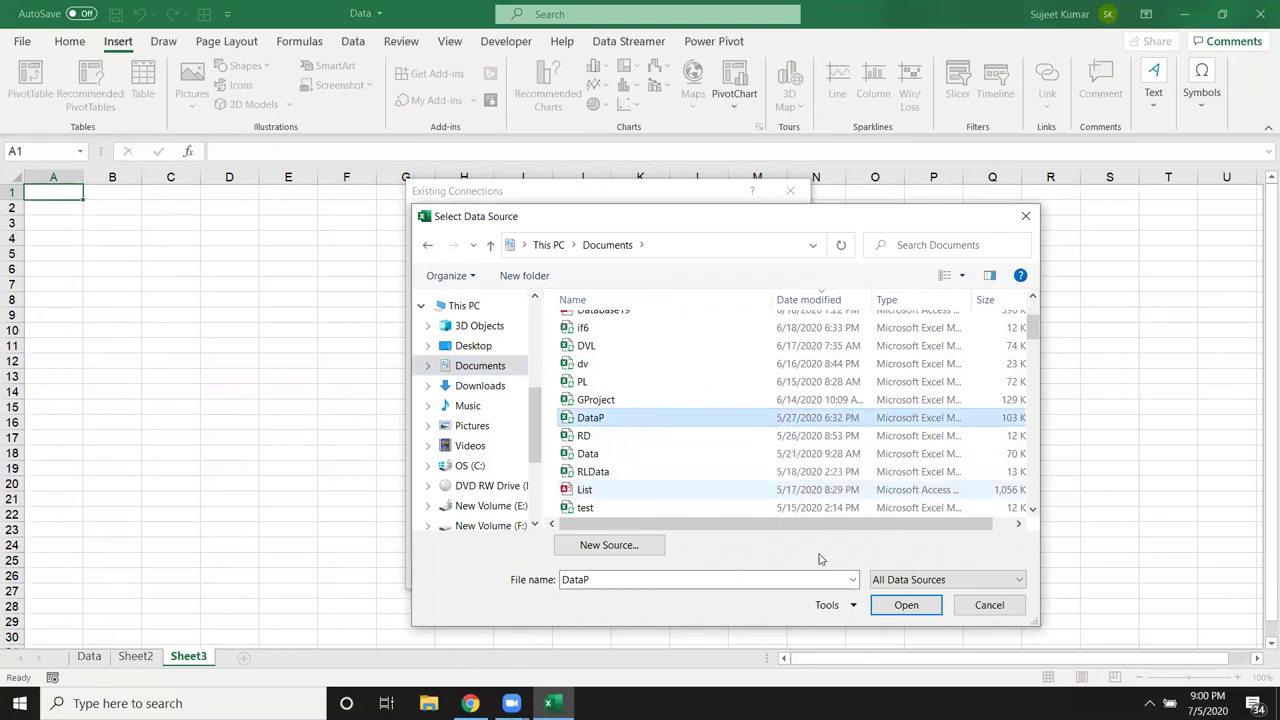
click(890, 605)
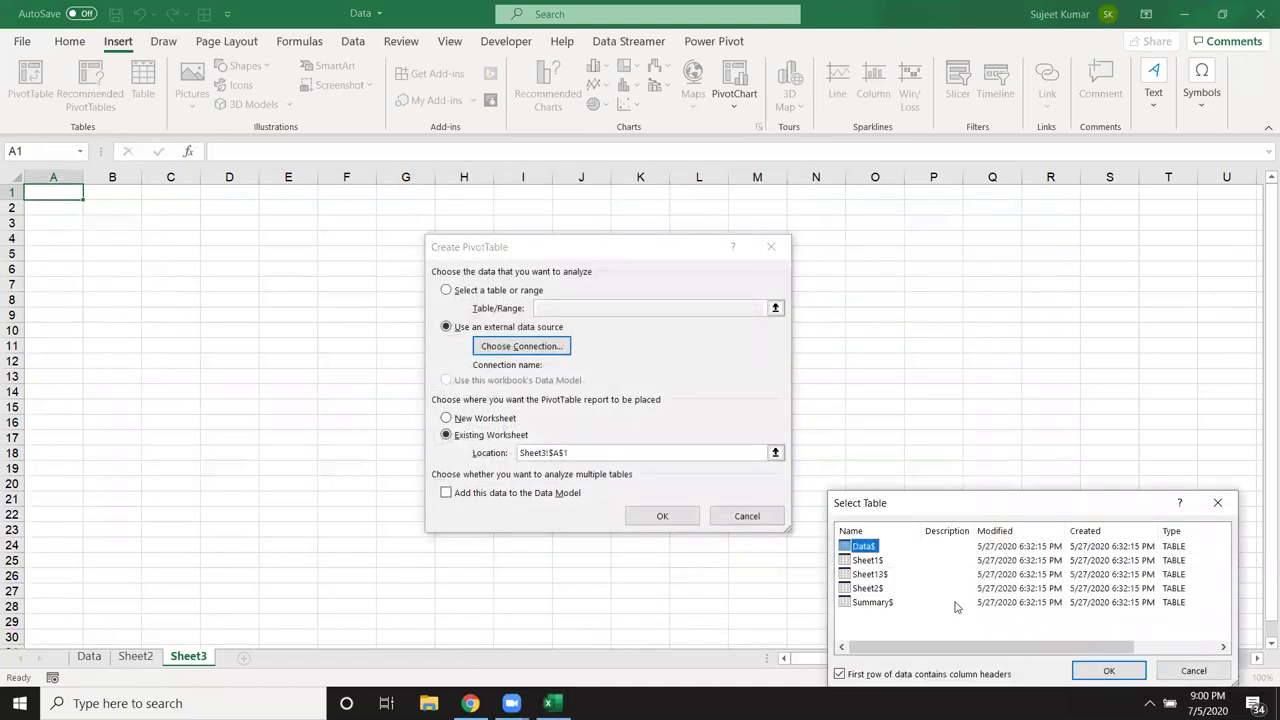
- Build the Sheet3 pivot summing MRP by Industry (15746 total), then insert new Sheet6
click(1107, 672)
click(662, 518)
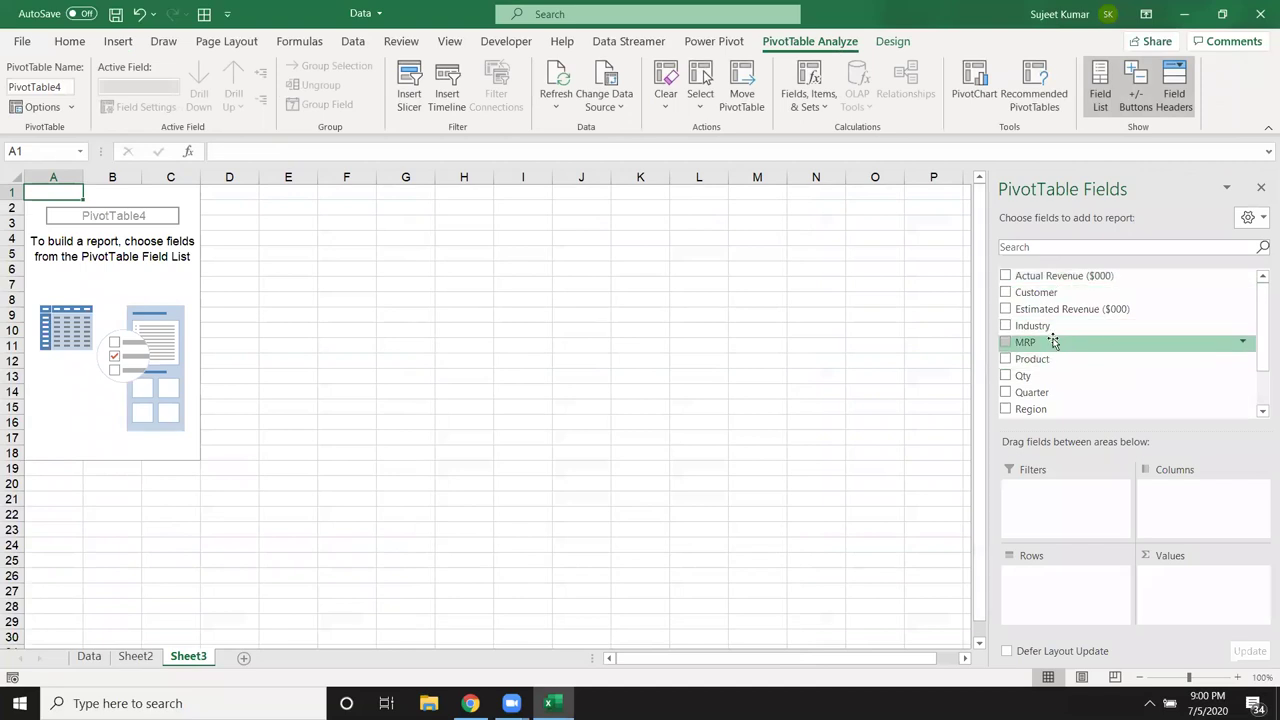
drag(1050, 326, 1105, 610)
mouse_move(1040, 342)
mouse_down()
mouse_move(1193, 628)
mouse_move(1182, 620)
mouse_up()
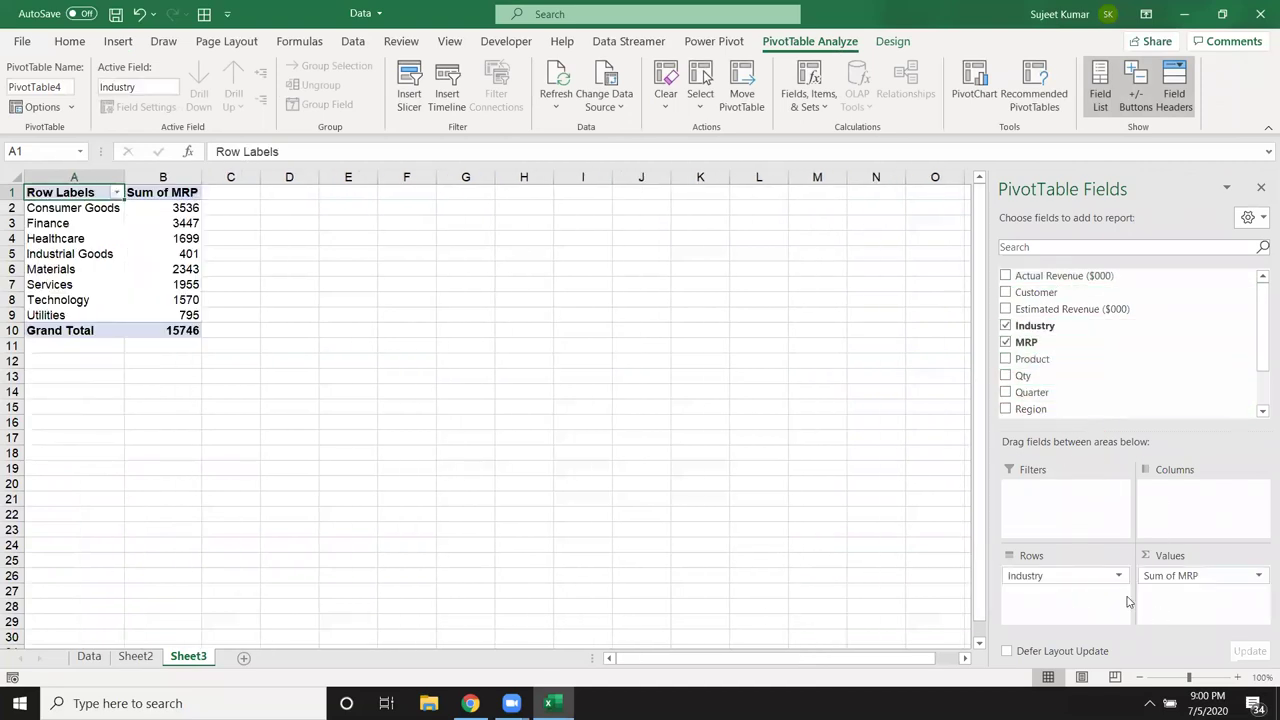
drag(453, 401, 40, 192)
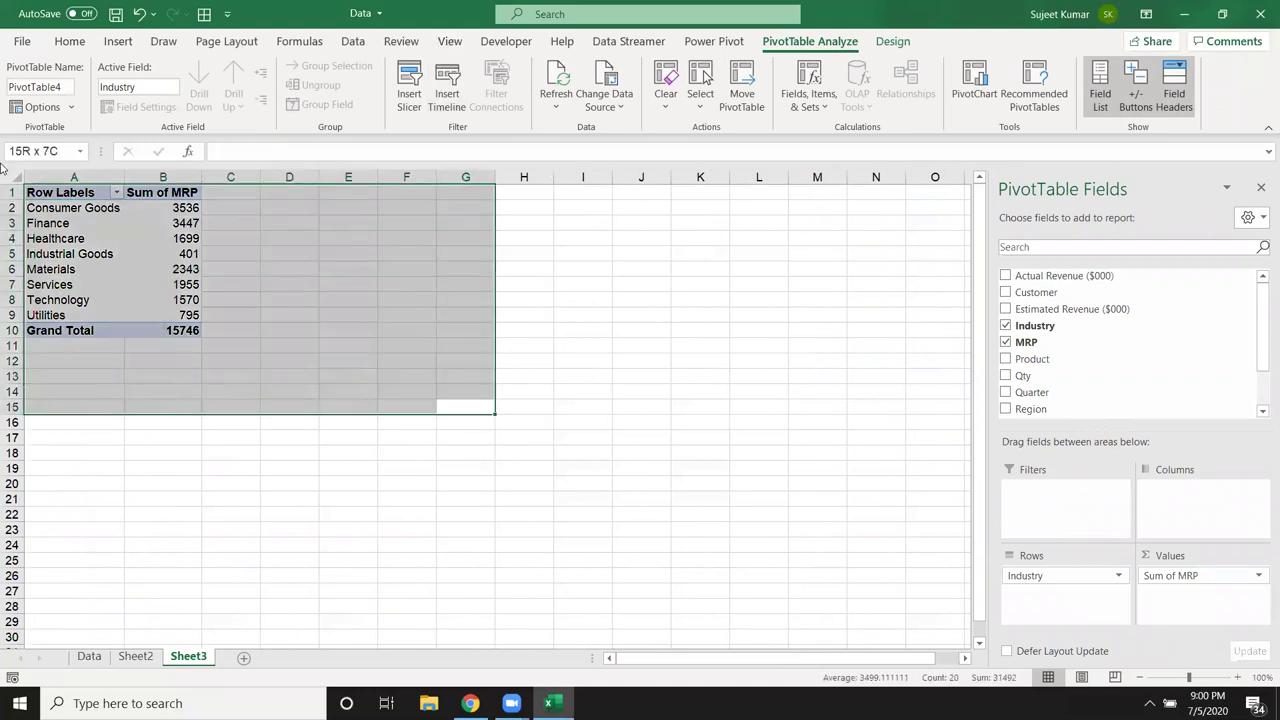
click(60, 227)
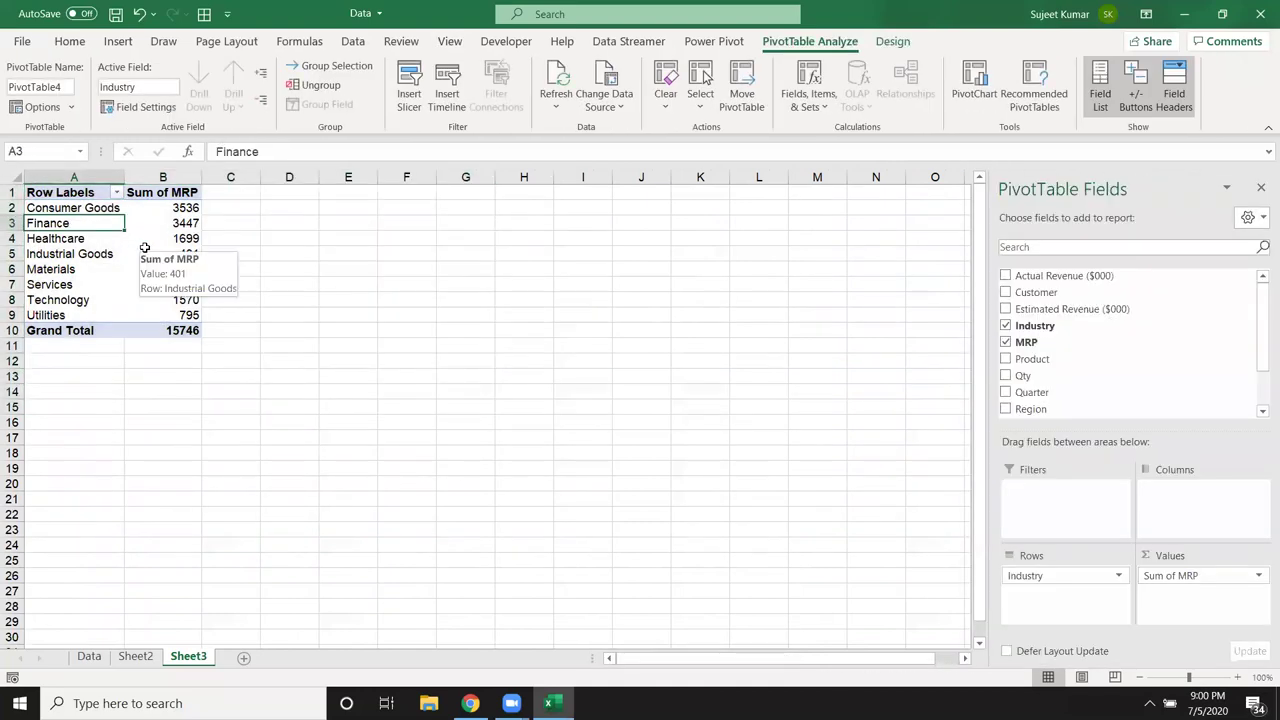
click(243, 657)
- Begin an external-connection pivot on Sheet6, picking Database19 and starting a New Source
click(118, 41)
click(30, 80)
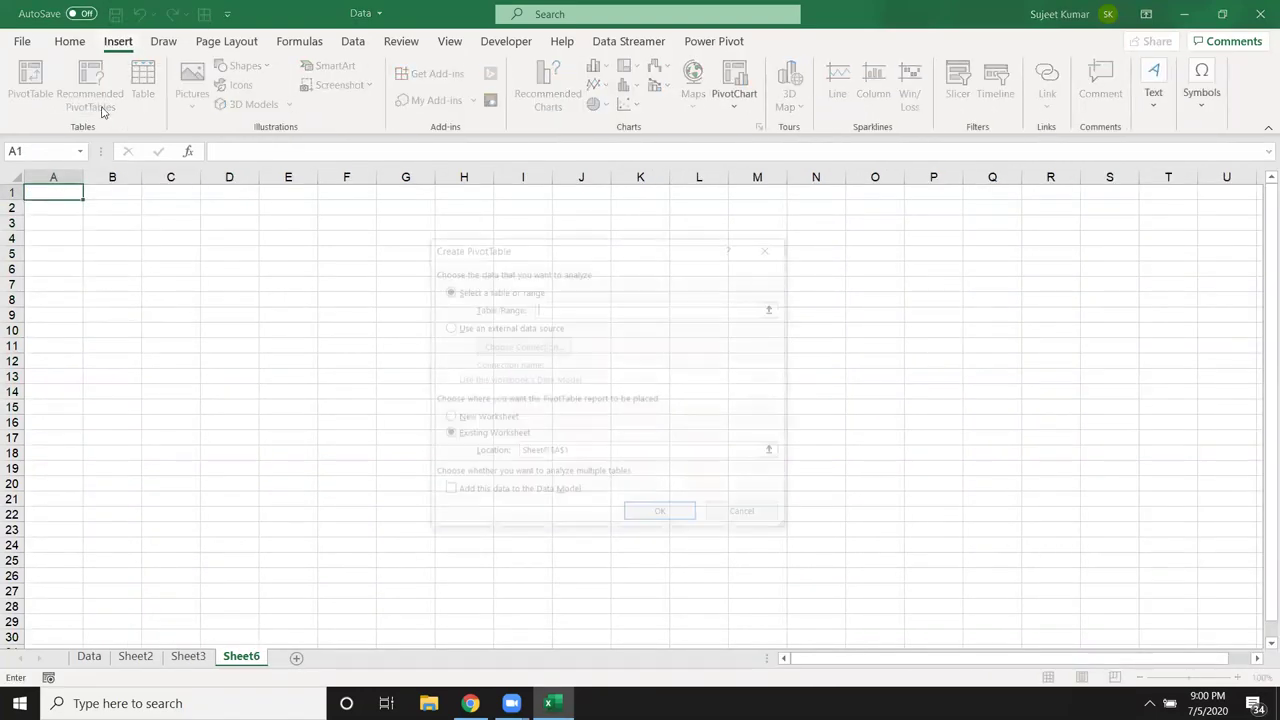
click(505, 327)
click(521, 346)
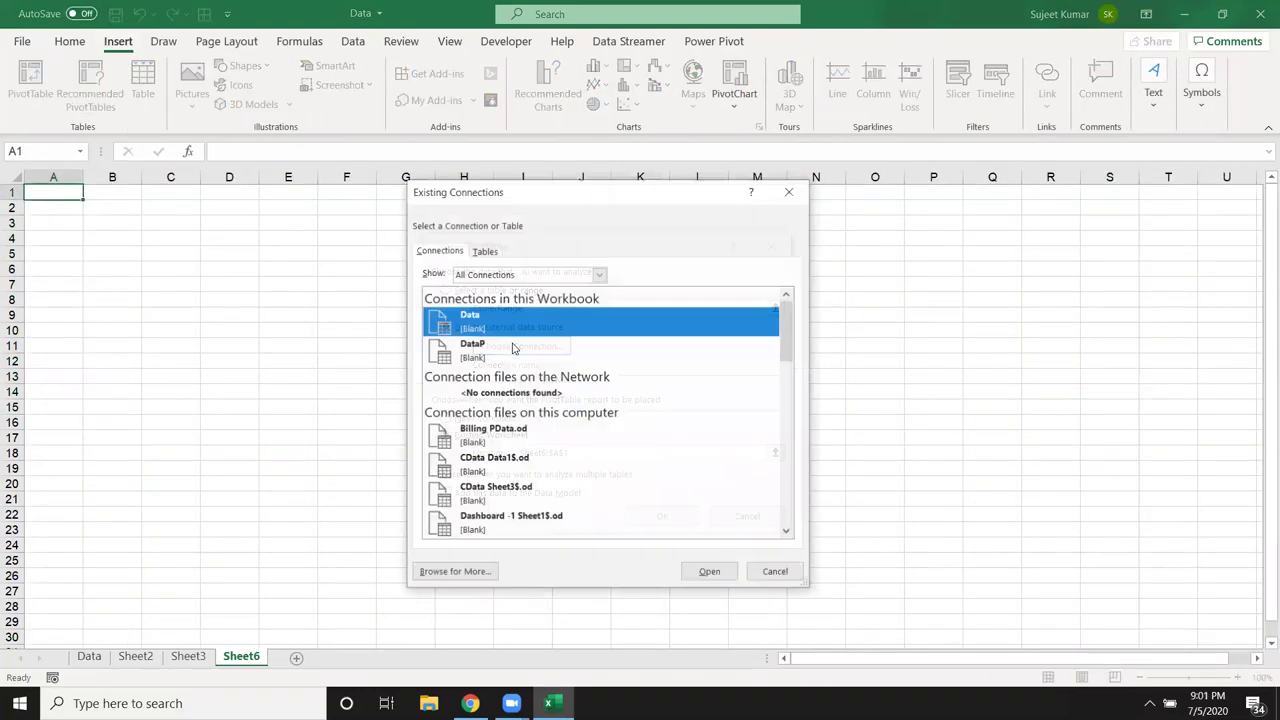
click(480, 578)
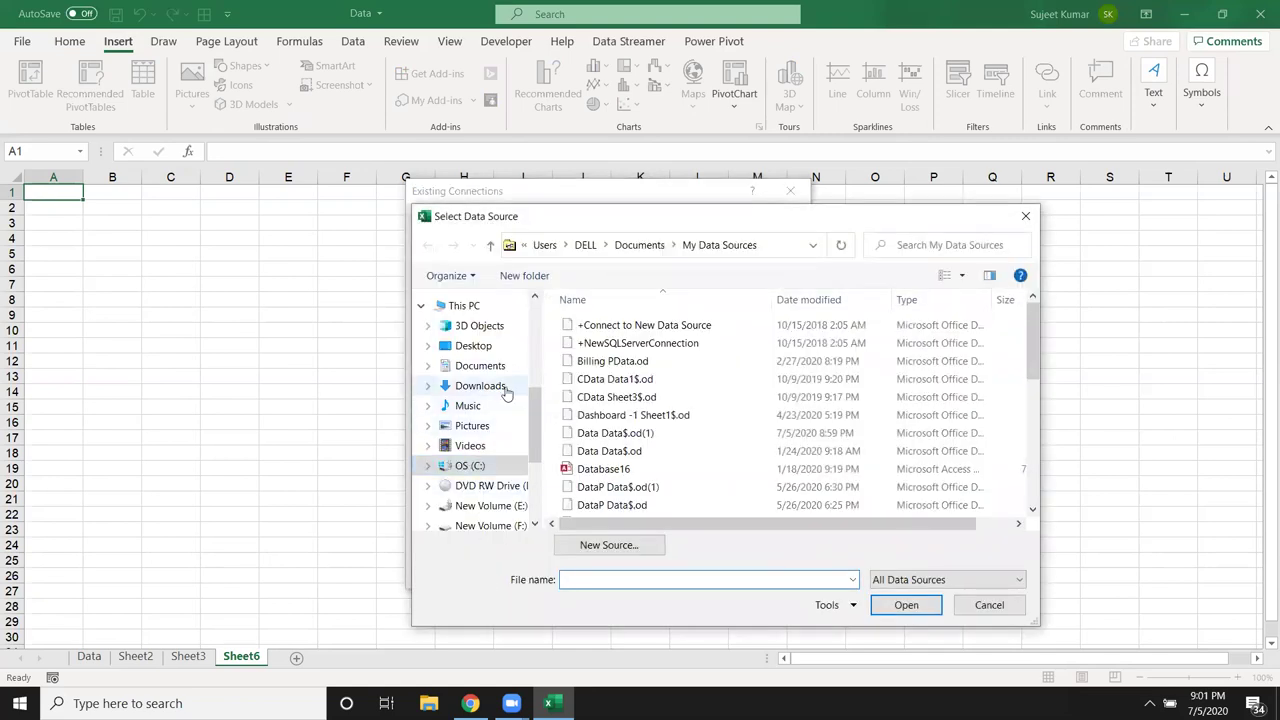
click(484, 366)
click(603, 415)
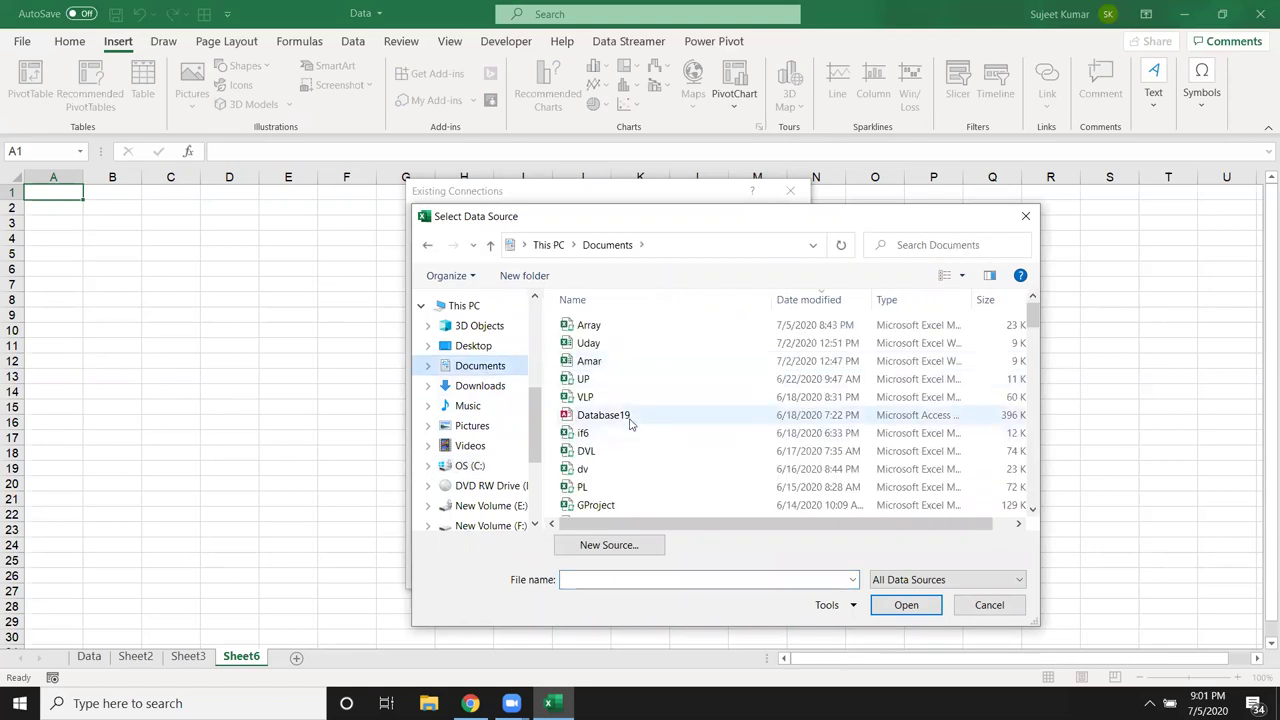
click(632, 547)
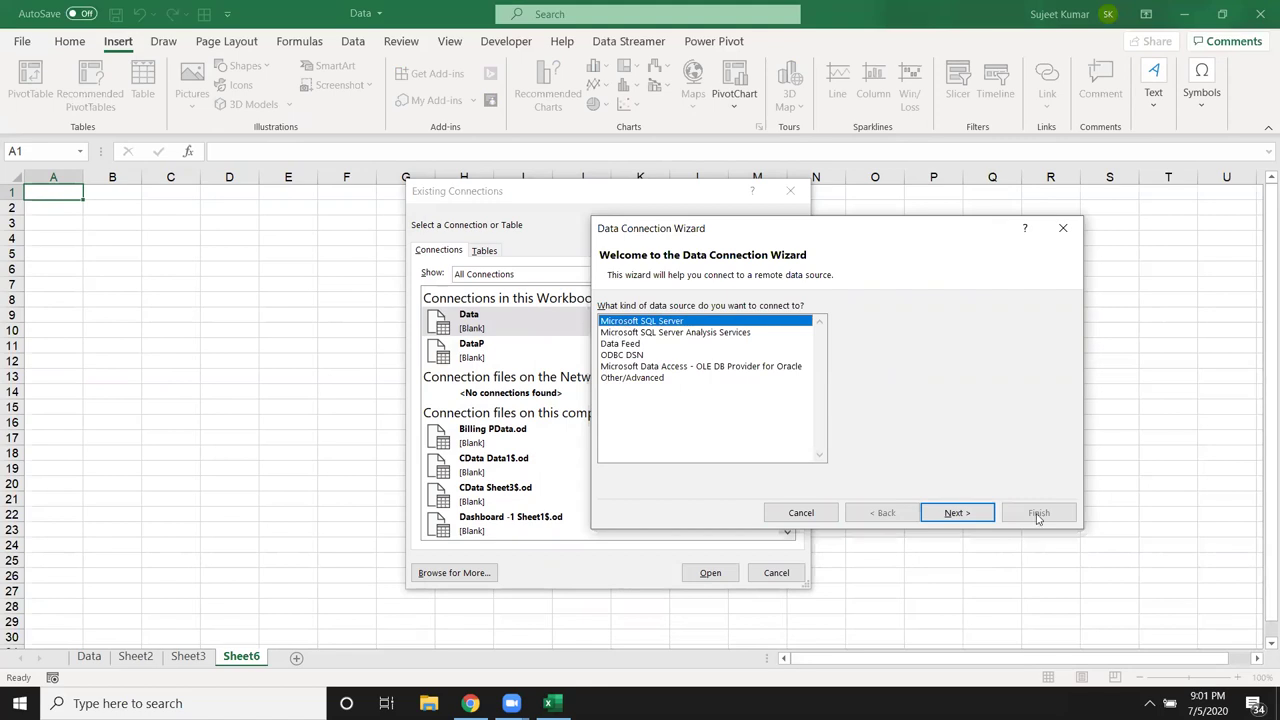
- Cancel the connection wizard and pivot dialogs, then go back to the Sheet3 pivot
click(1064, 229)
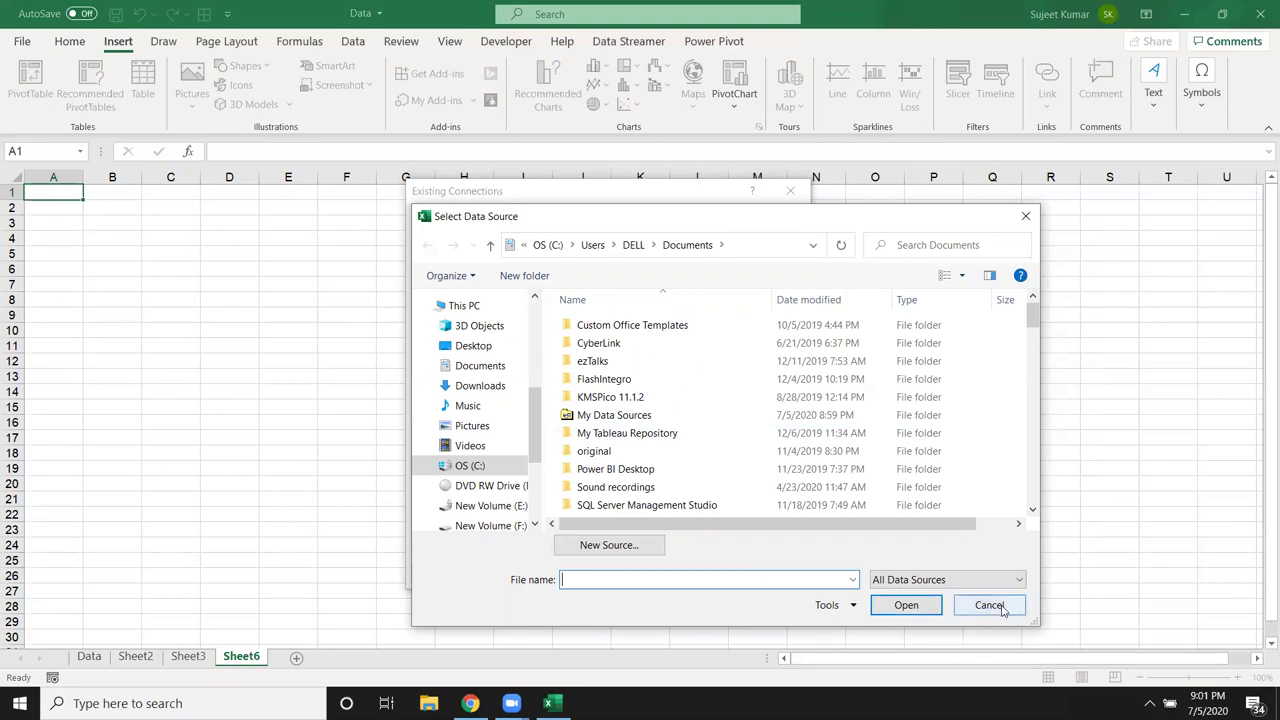
click(1025, 227)
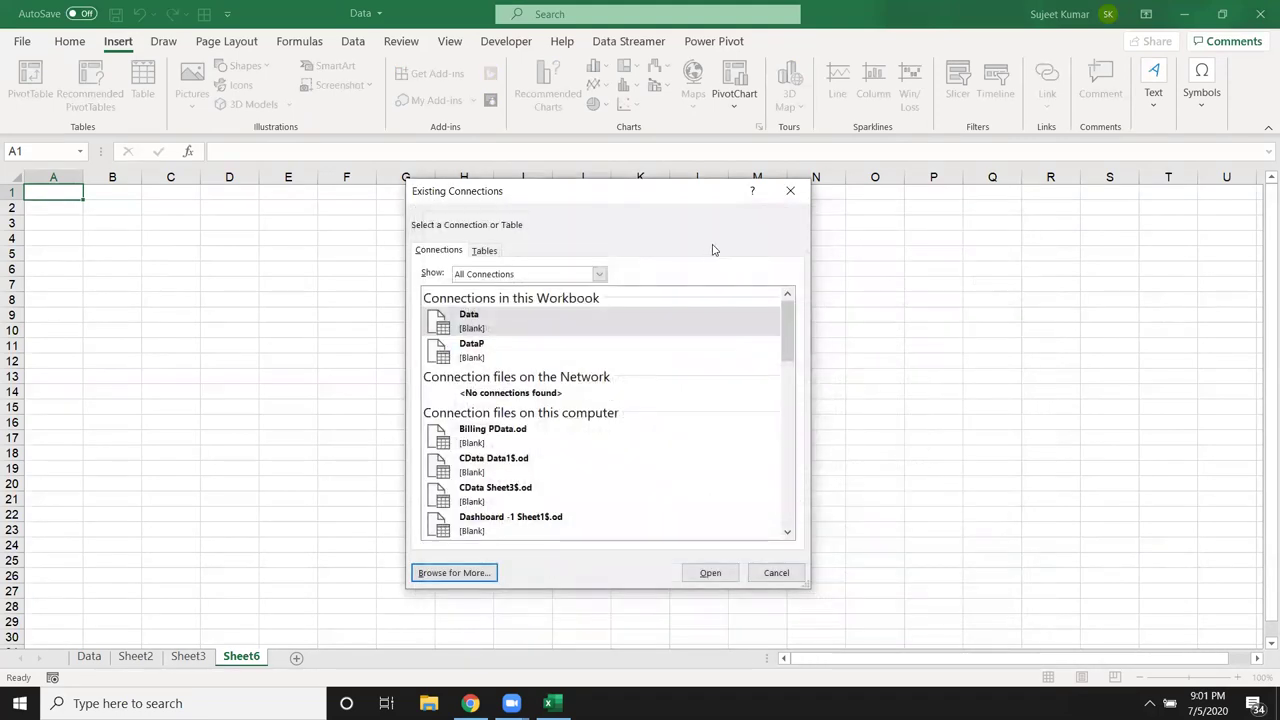
click(789, 193)
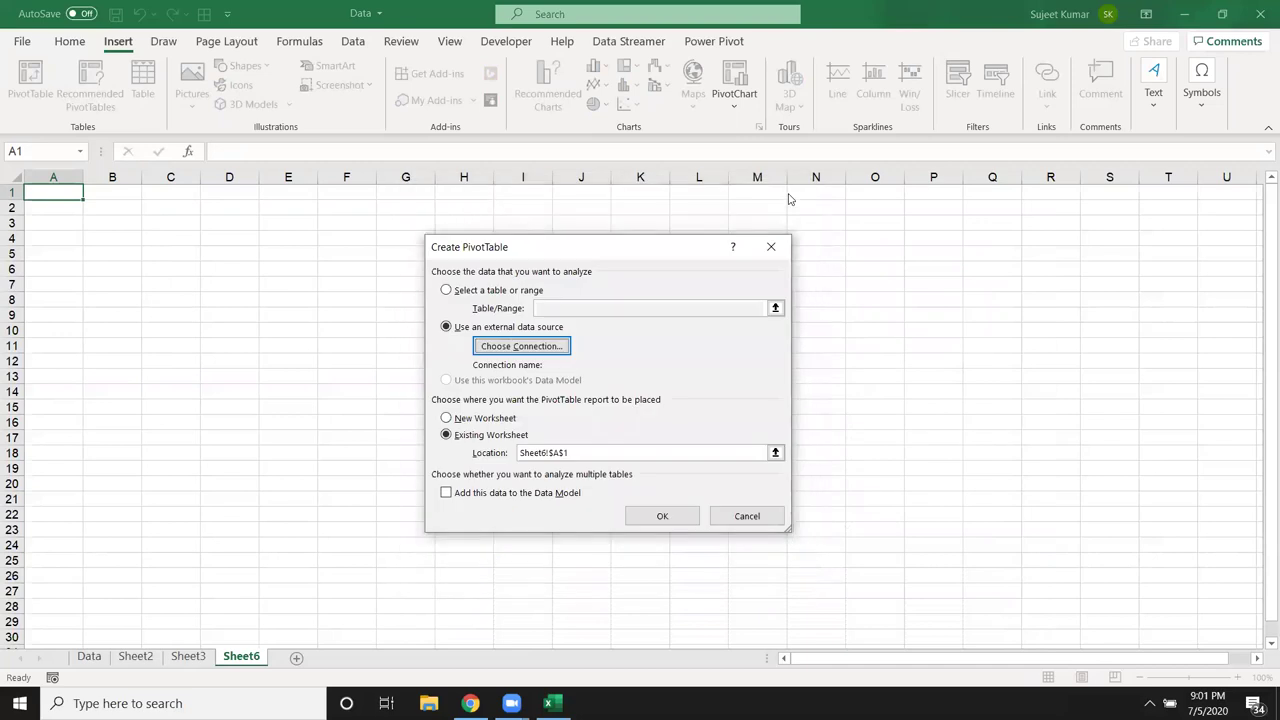
click(773, 246)
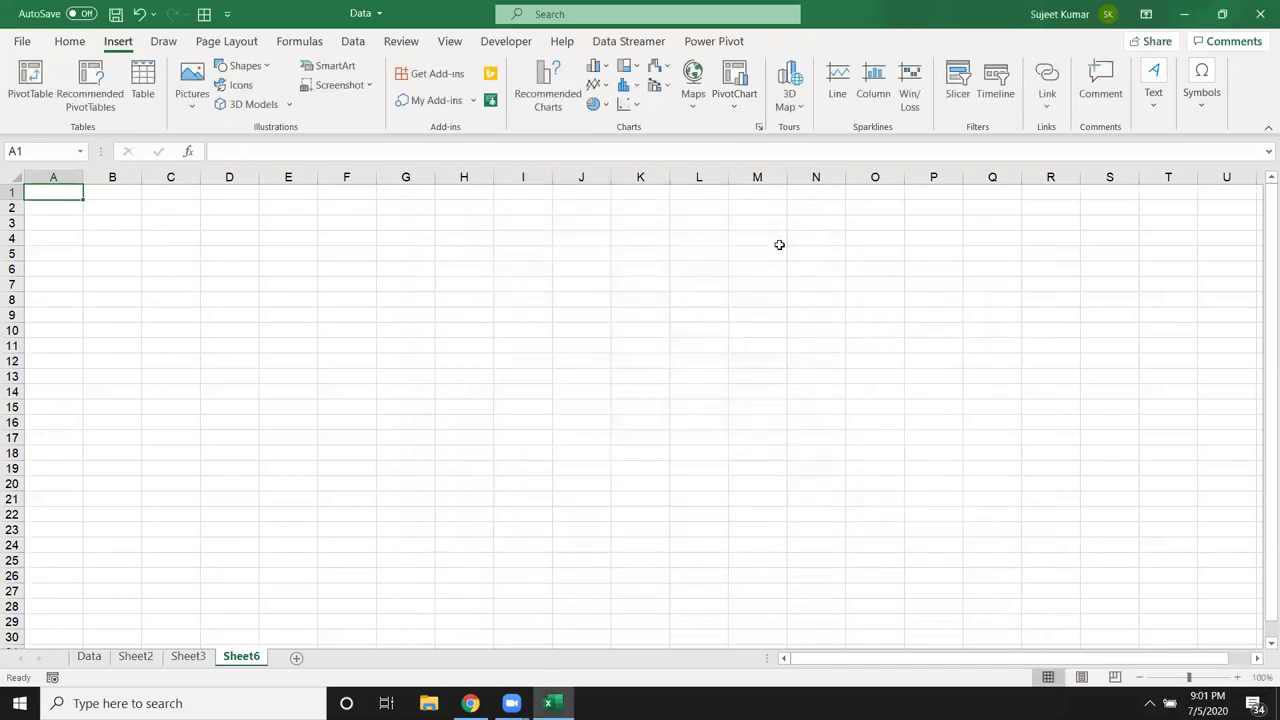
click(188, 657)
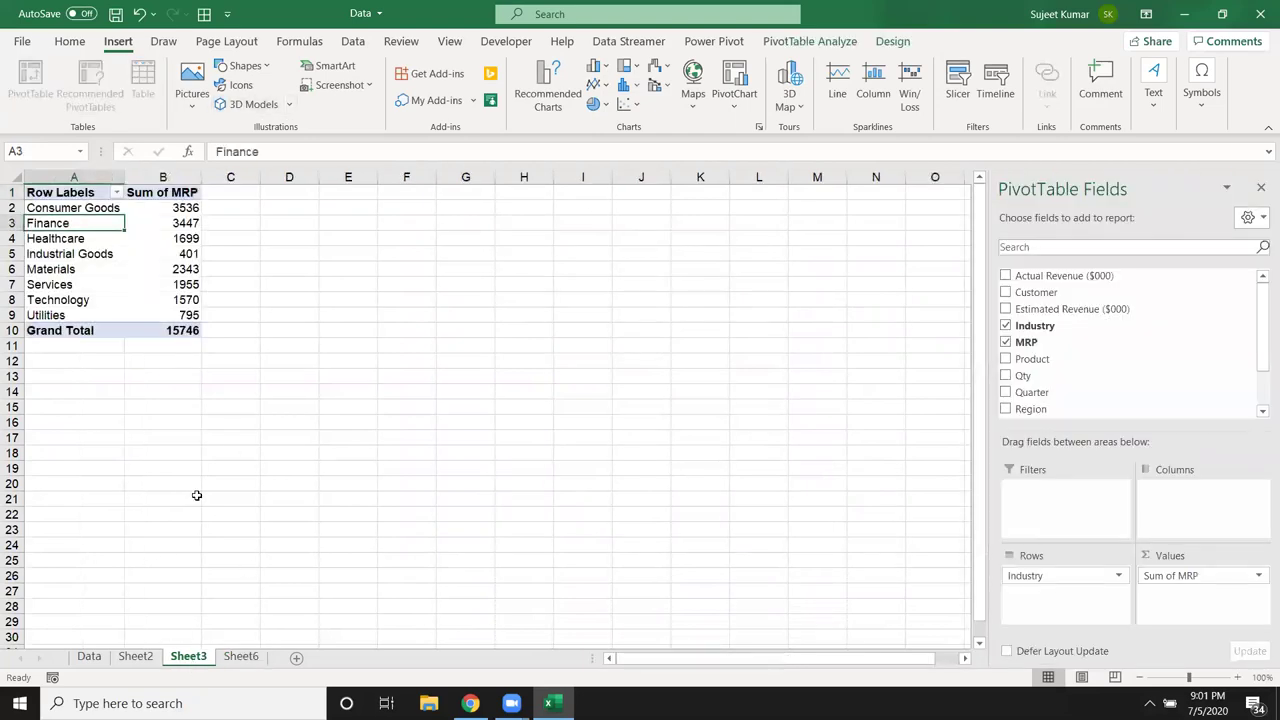
- Open Queries & Connections from the Data tab and bring up the DataP connection's actions
click(352, 42)
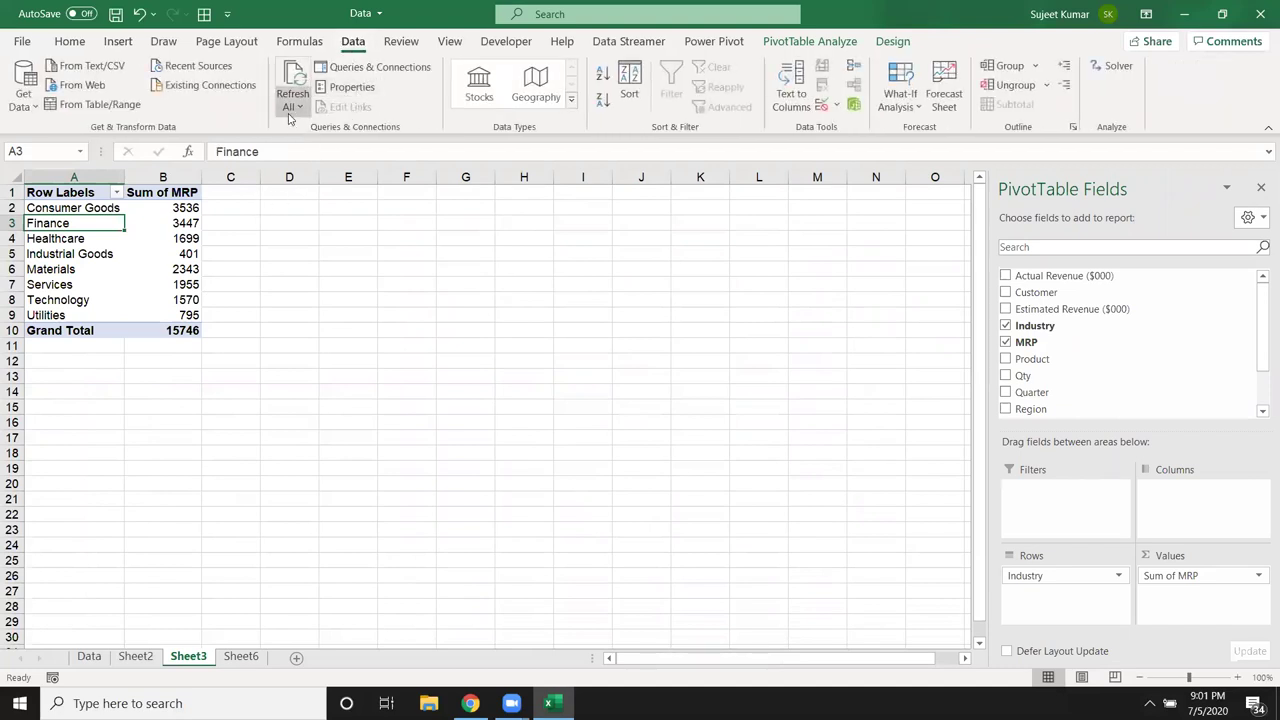
click(372, 67)
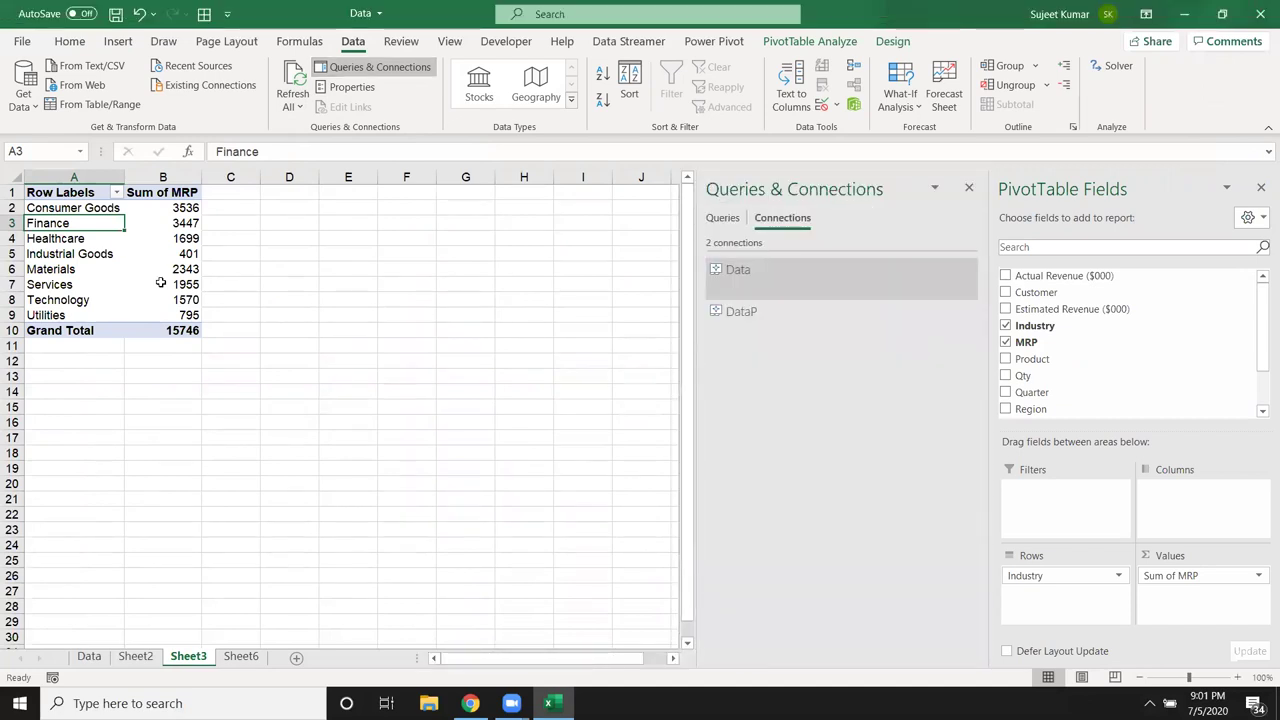
click(770, 319)
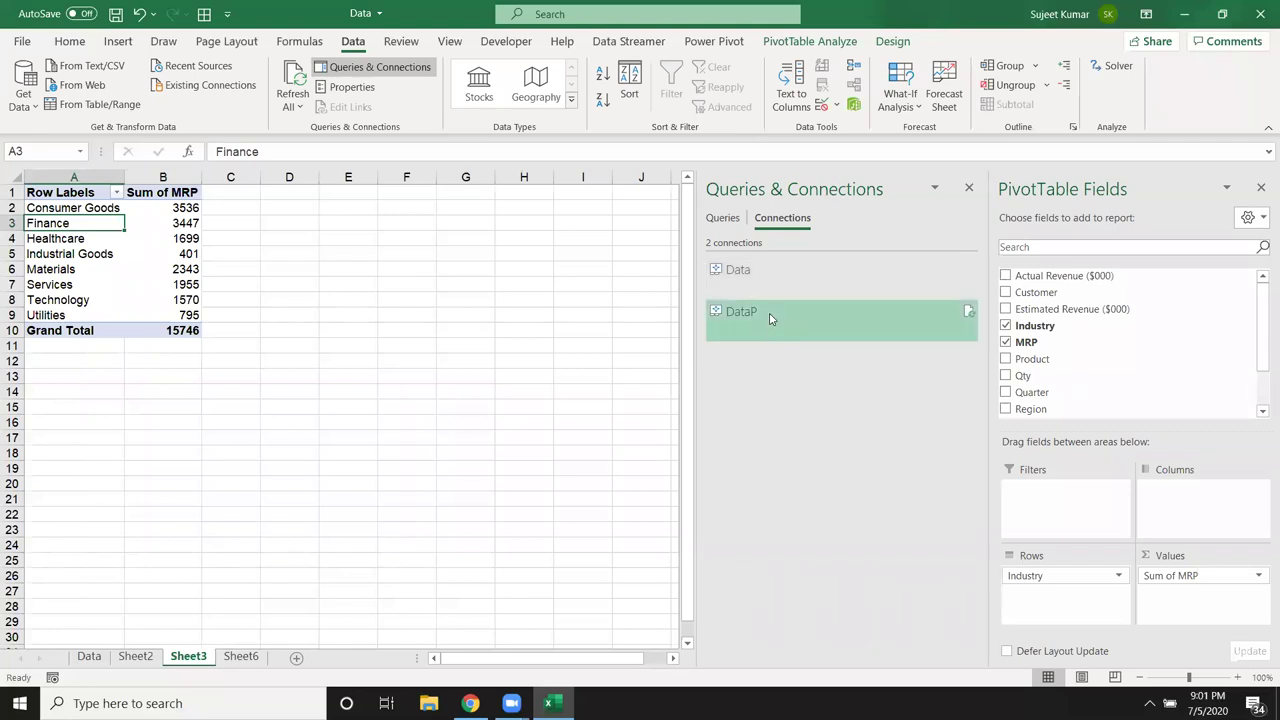
right_click(770, 319)
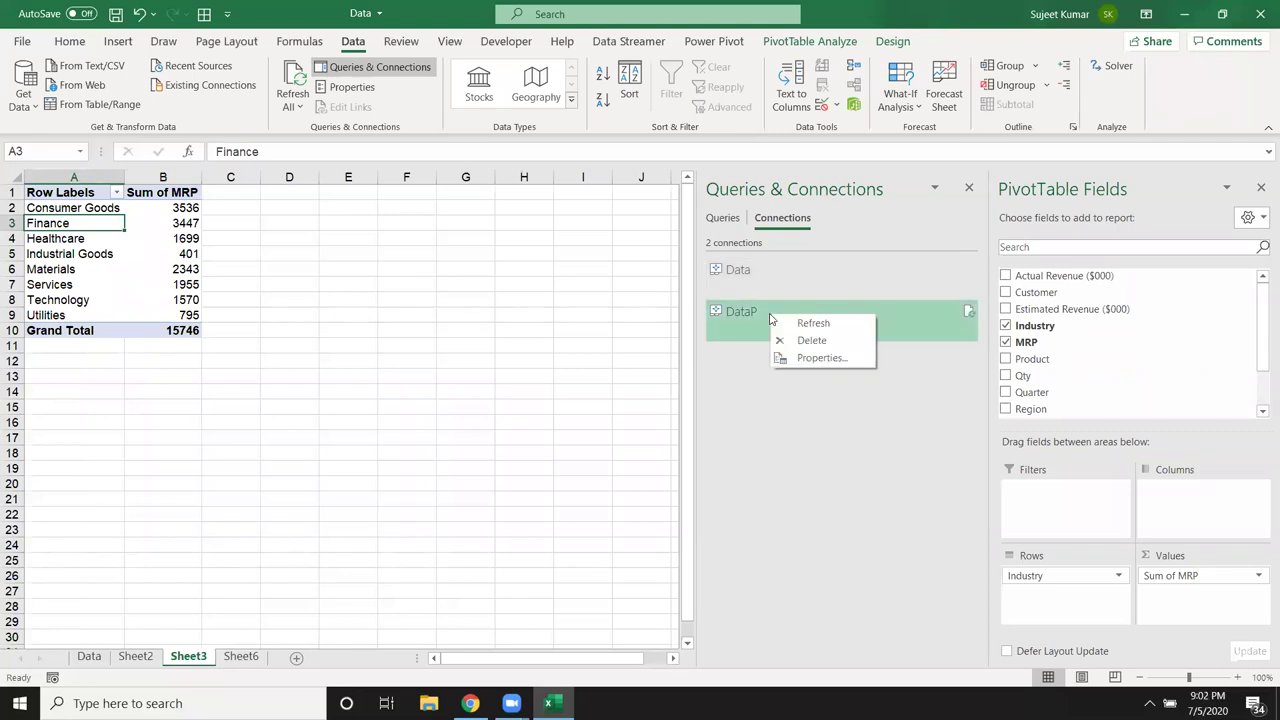
- Set the DataP connection to refresh every 1 minute, then close the Queries & Connections pane
click(797, 358)
click(480, 343)
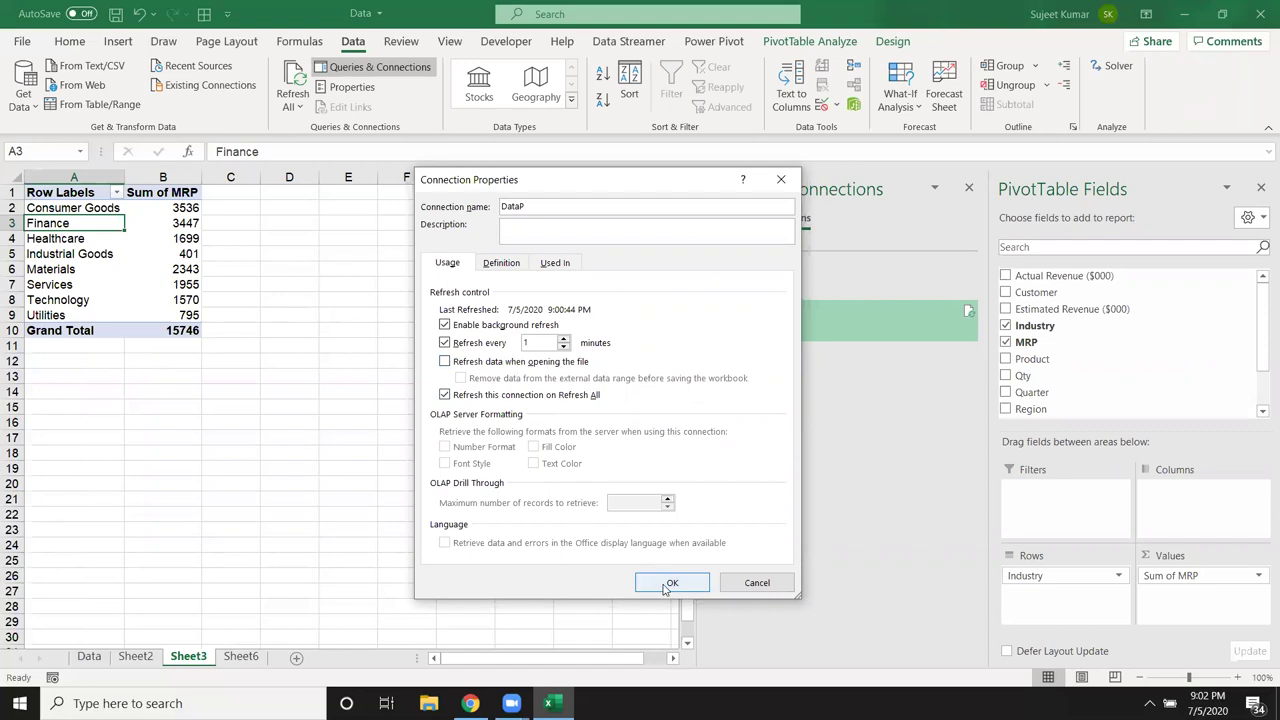
click(668, 584)
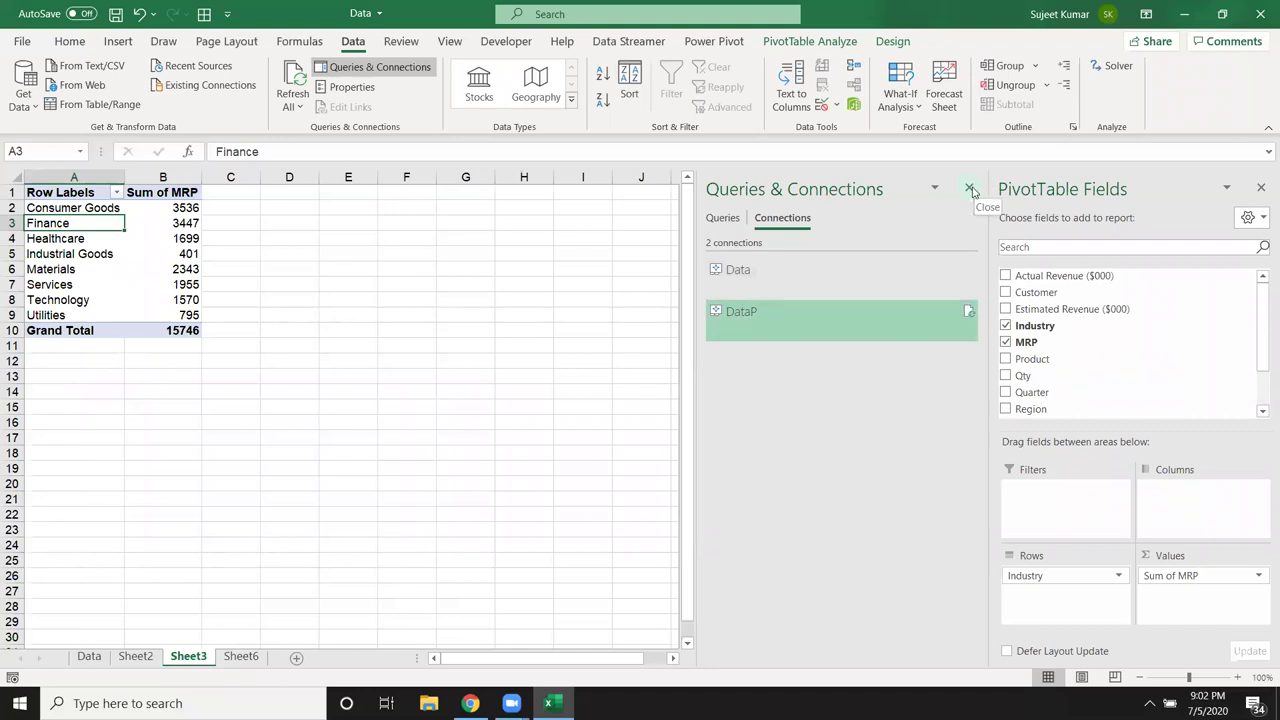
click(970, 189)
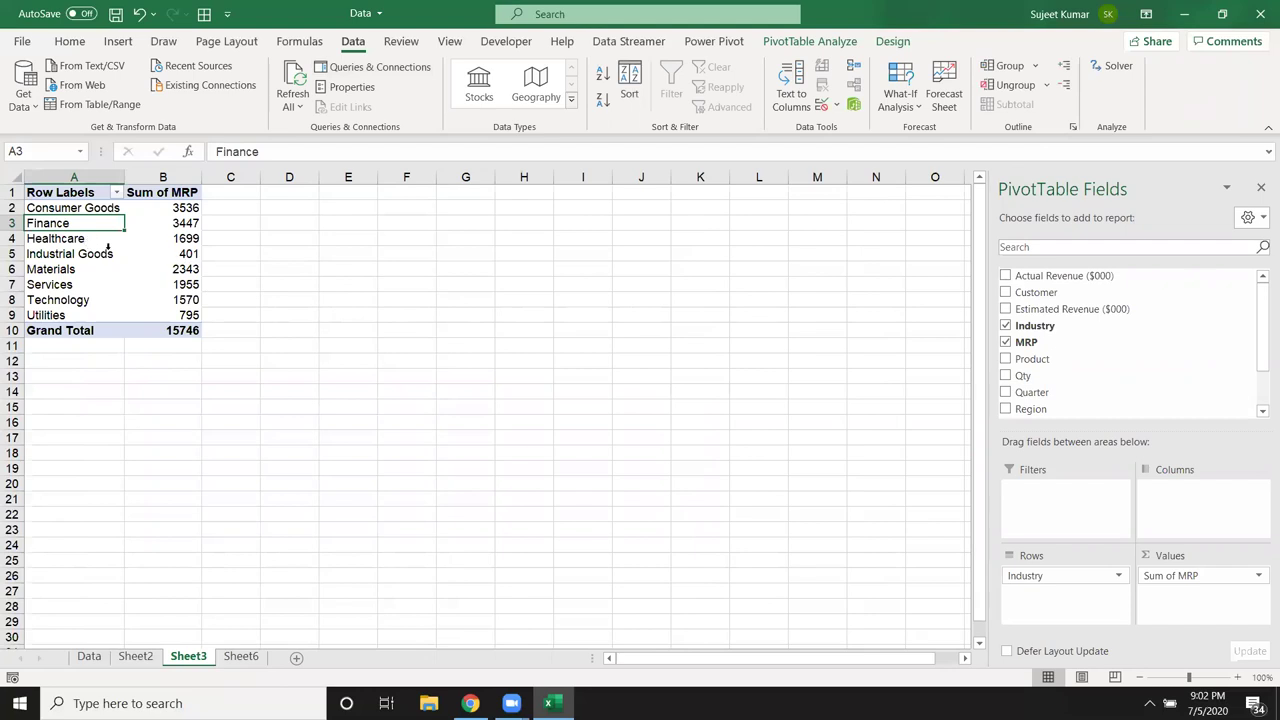
- On the Data sheet, select the Region and Product headers in C1:D1
mouse_move(143, 257)
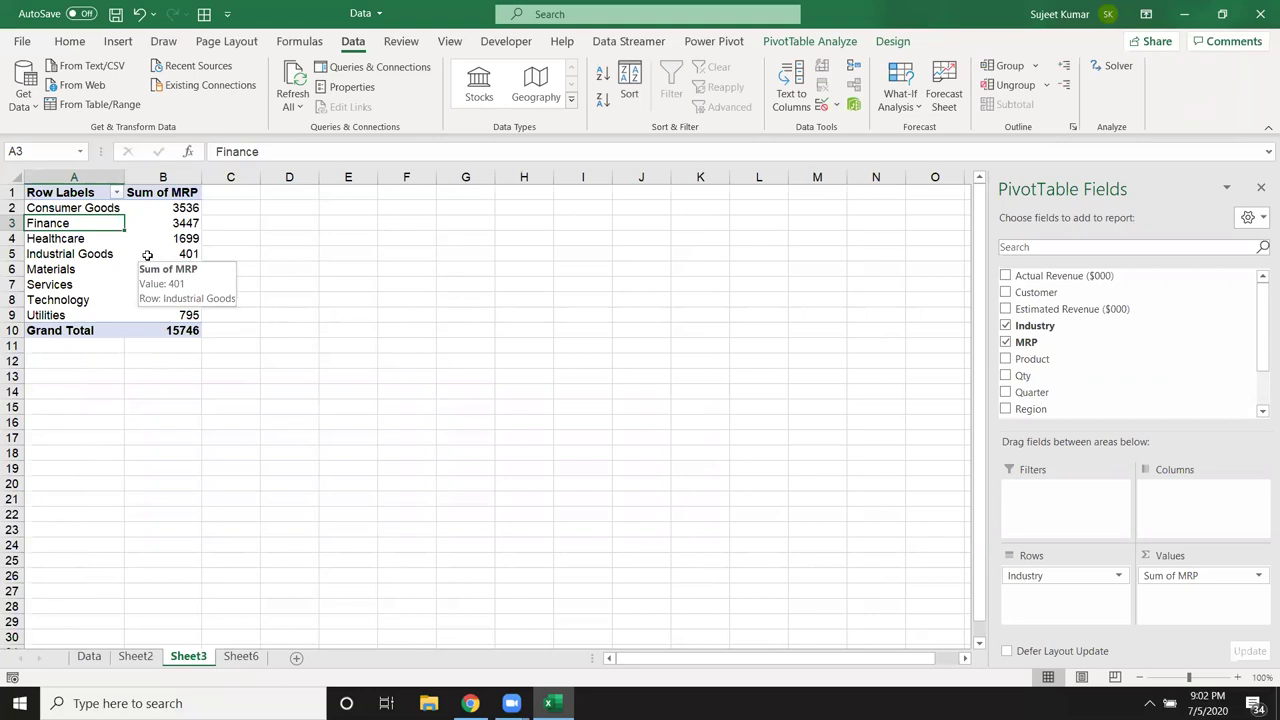
click(89, 656)
drag(290, 192, 228, 192)
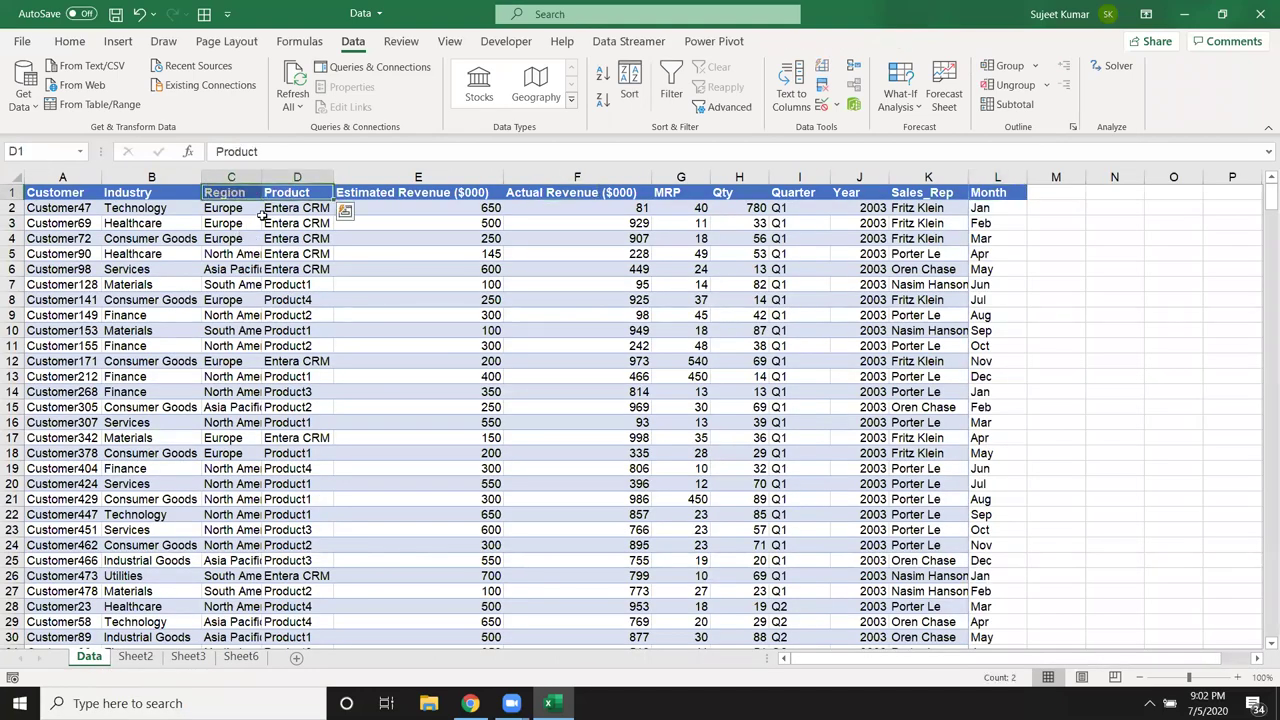
- Compare the Sheet2 and Sheet3 pivots against the Data sheet, ending on Sheet2's Qty-by-Industry pivot
click(153, 663)
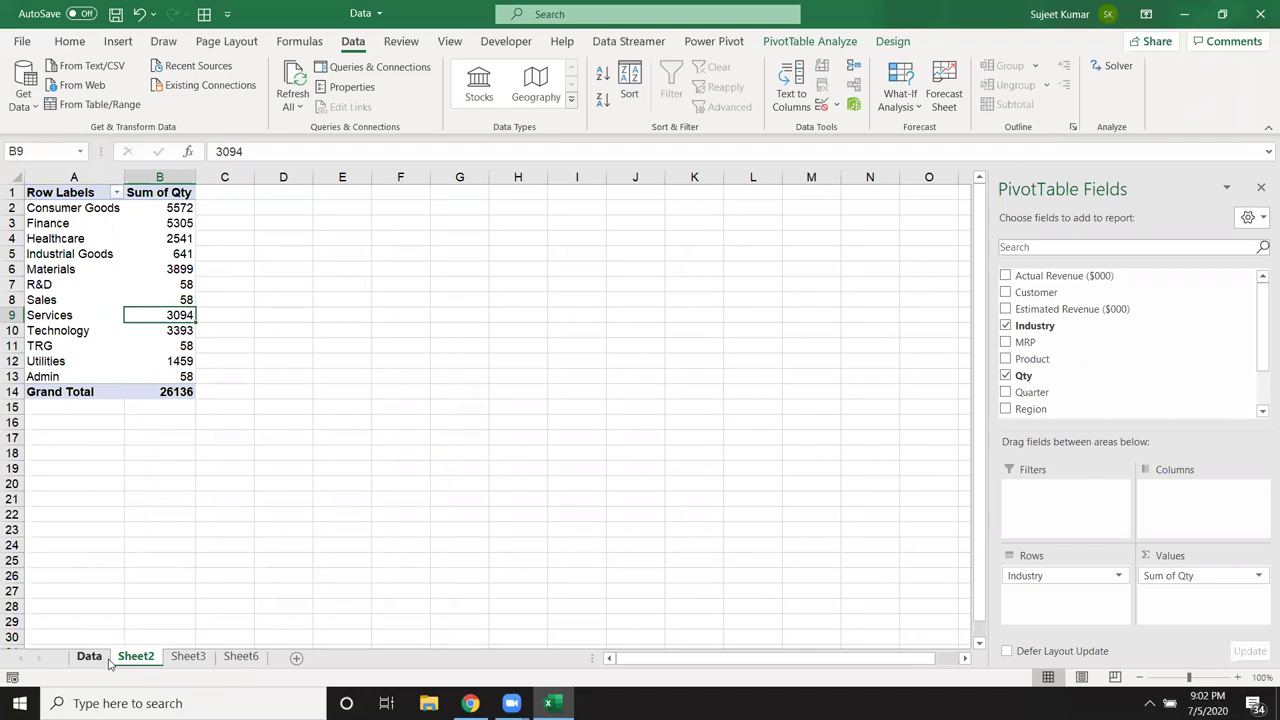
click(108, 662)
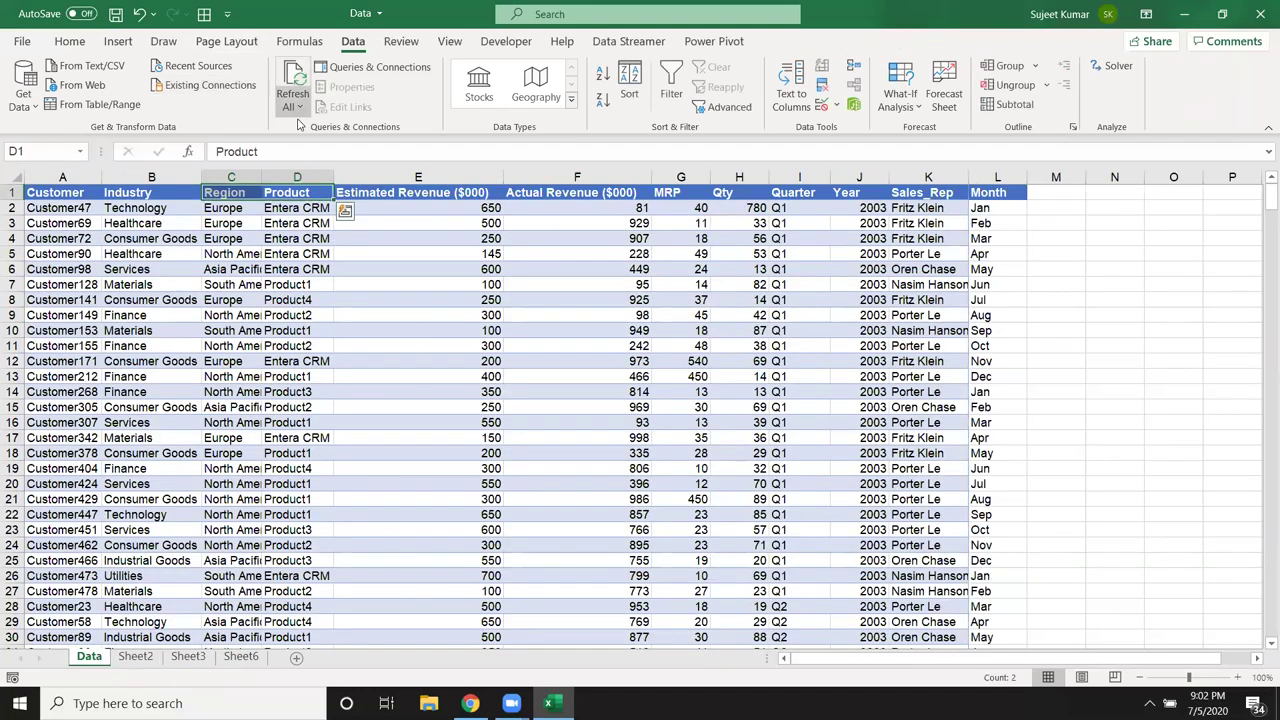
click(135, 657)
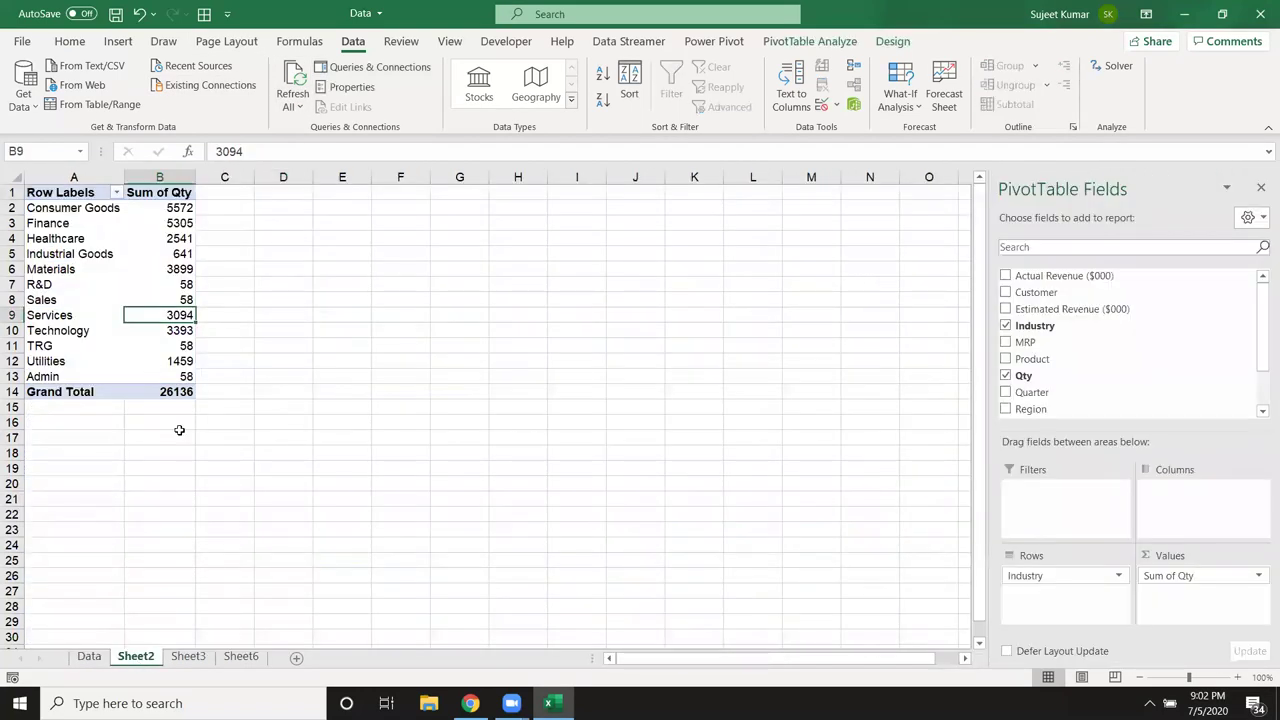
click(188, 657)
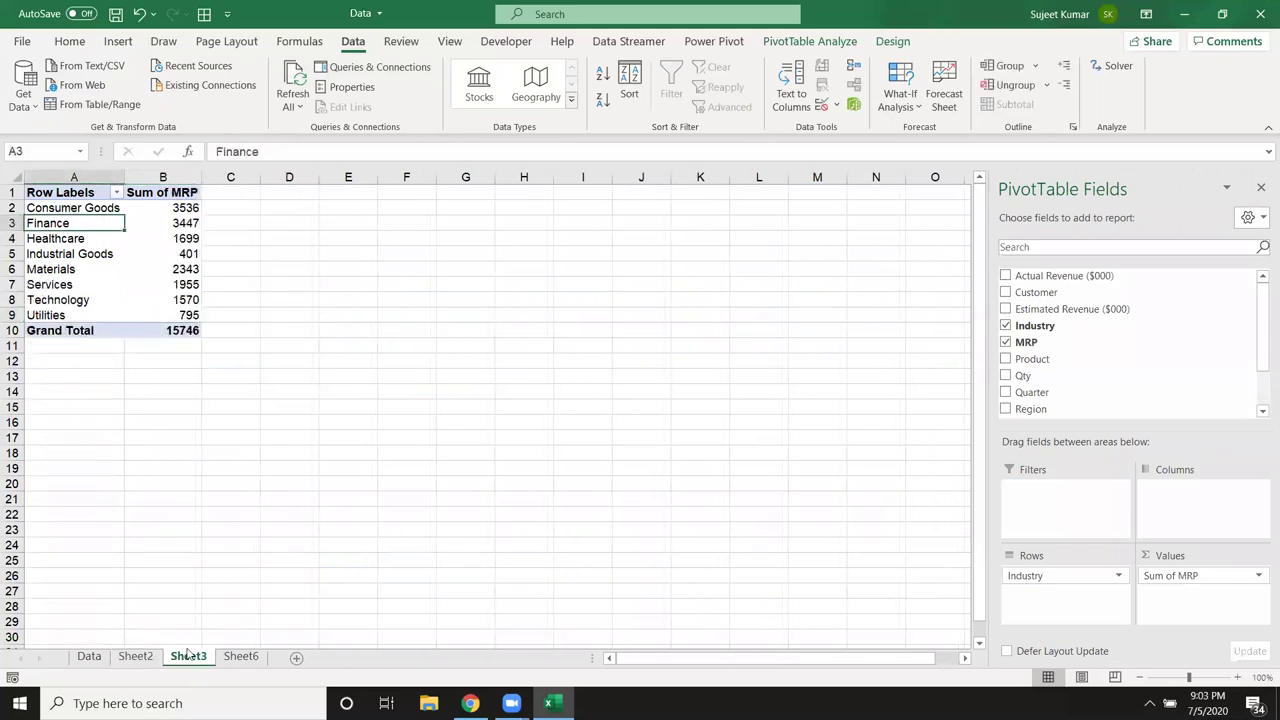
click(137, 657)
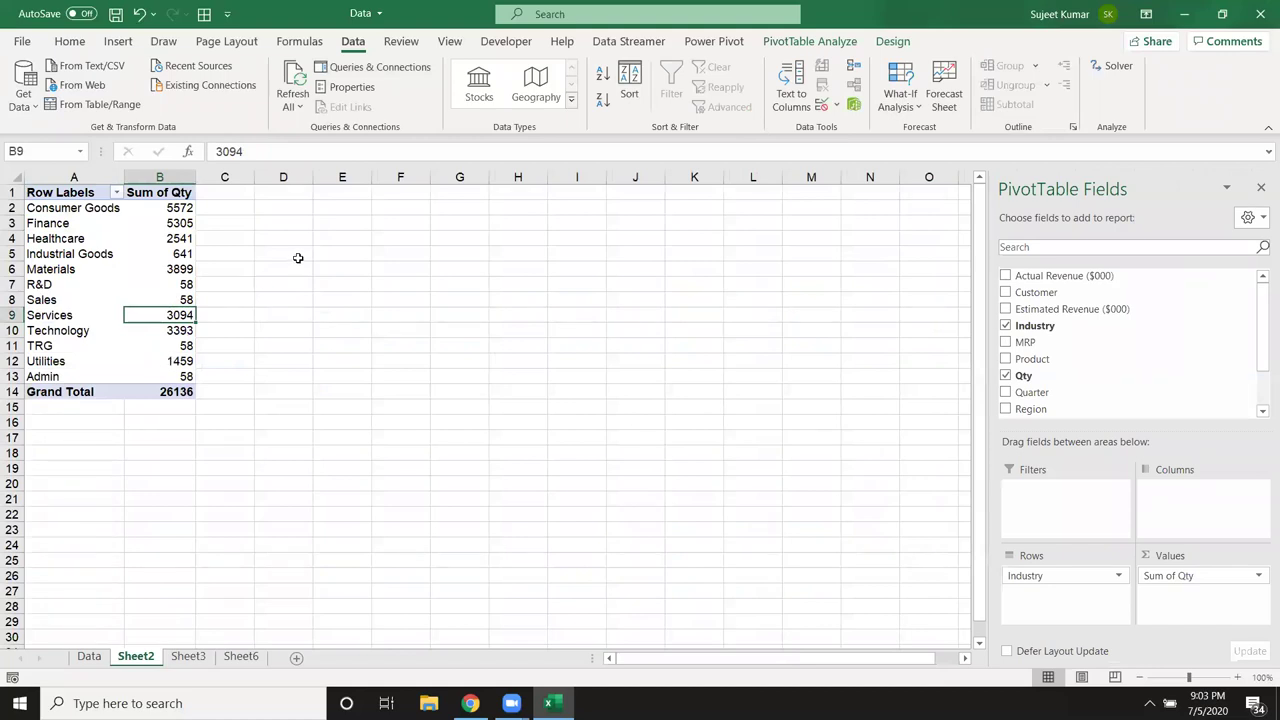
- Inspect the DataP connection's properties and definition, selecting its connection file path
click(410, 70)
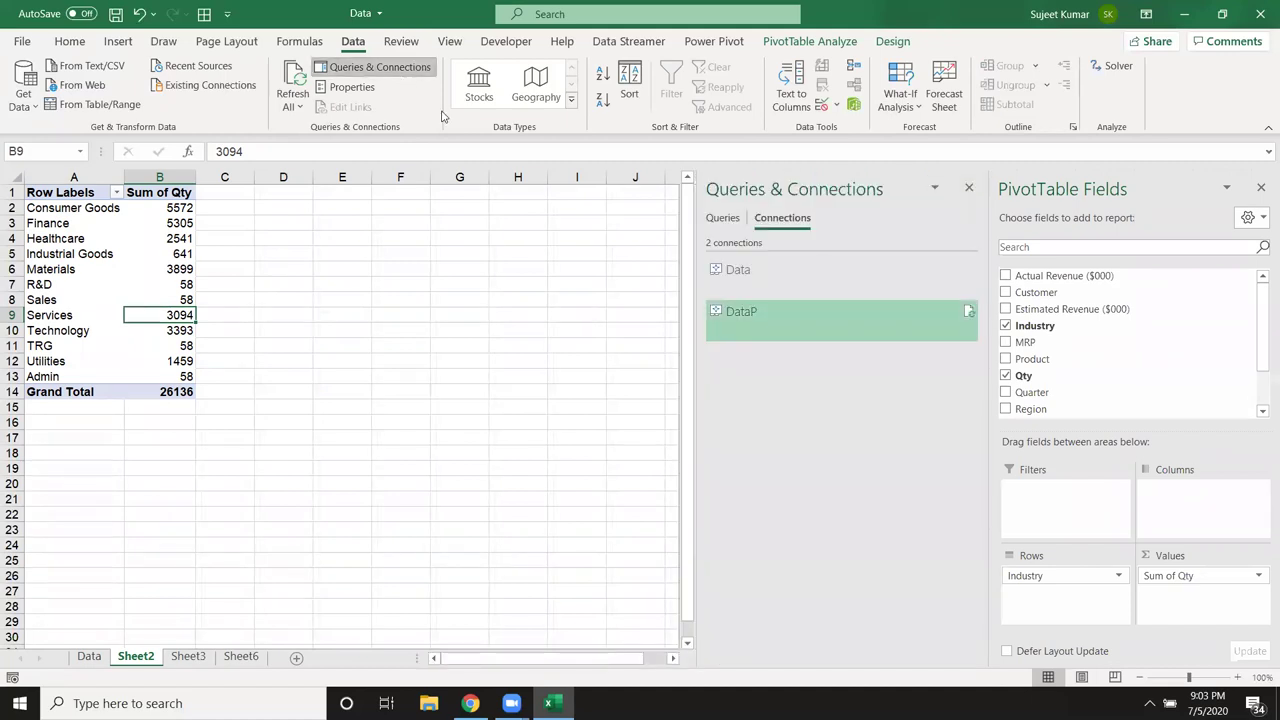
right_click(797, 308)
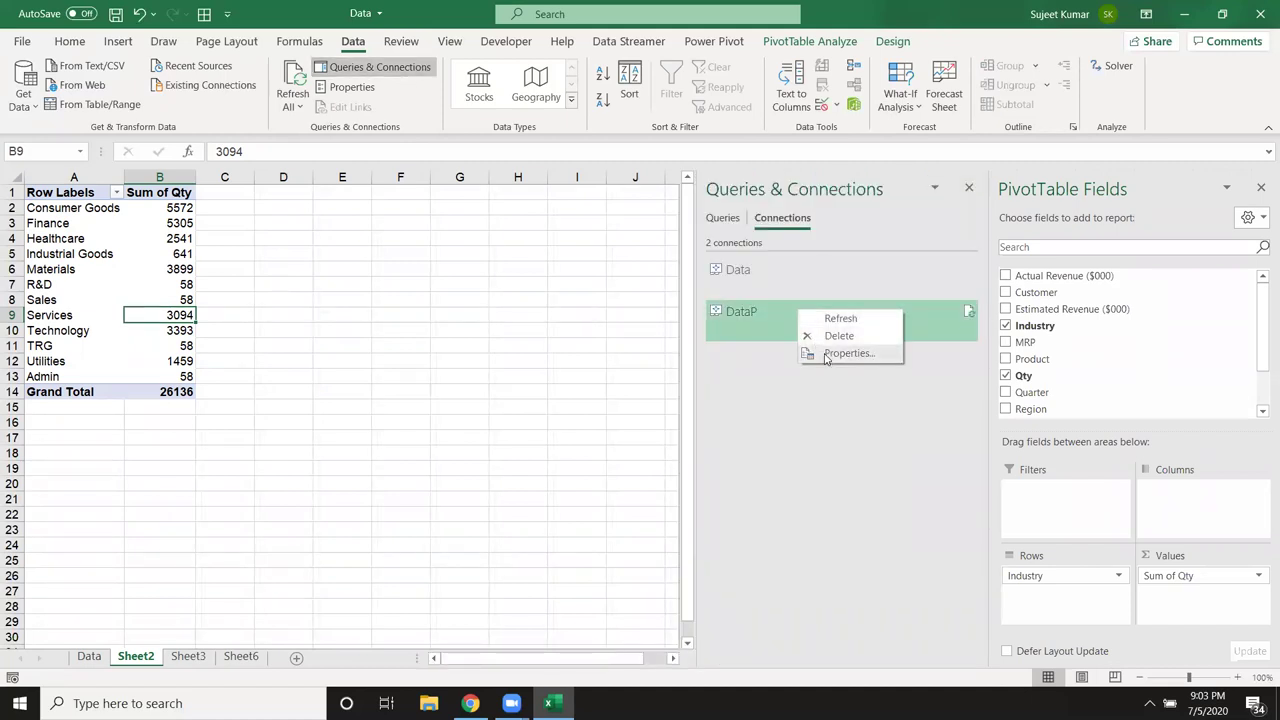
click(848, 354)
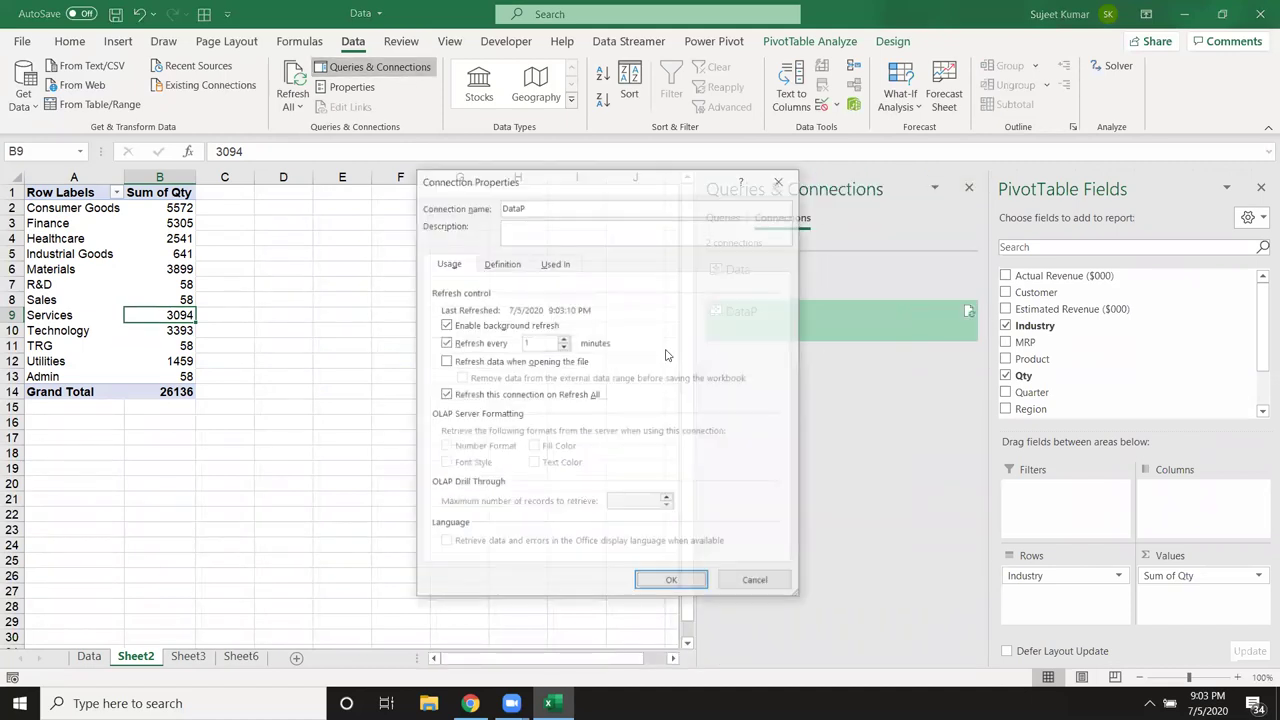
click(502, 264)
drag(668, 307, 511, 307)
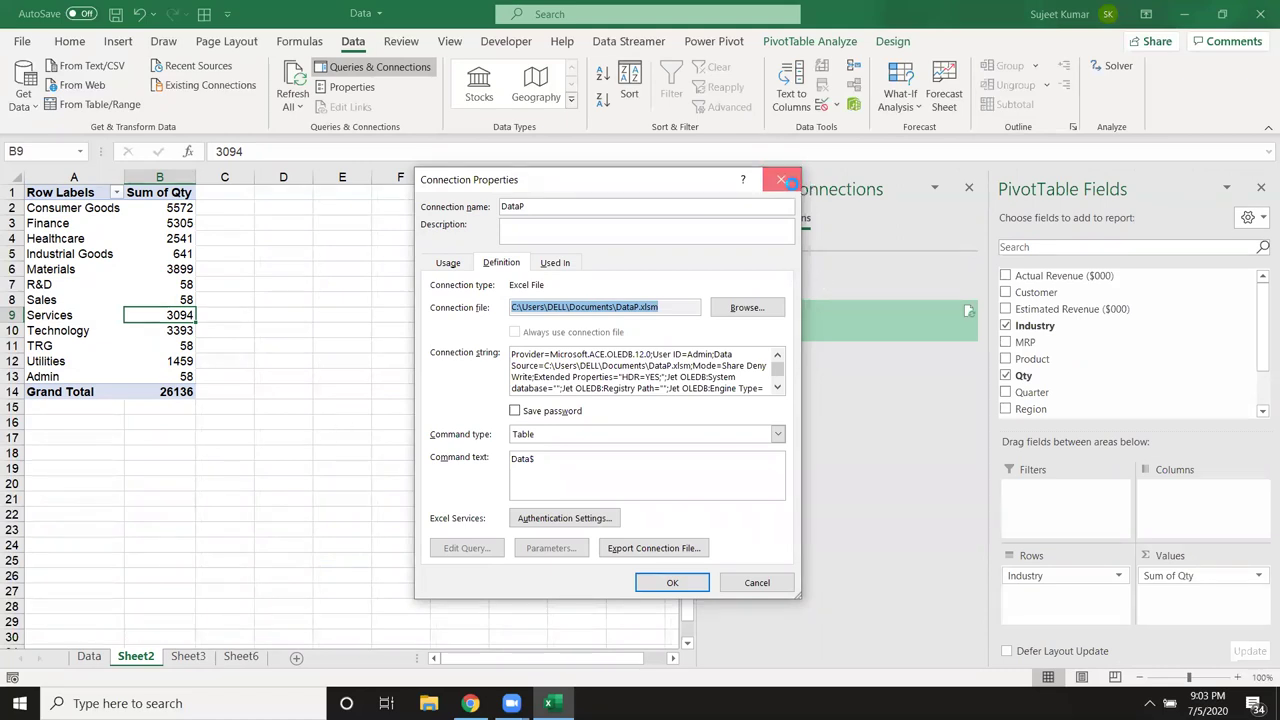
click(781, 180)
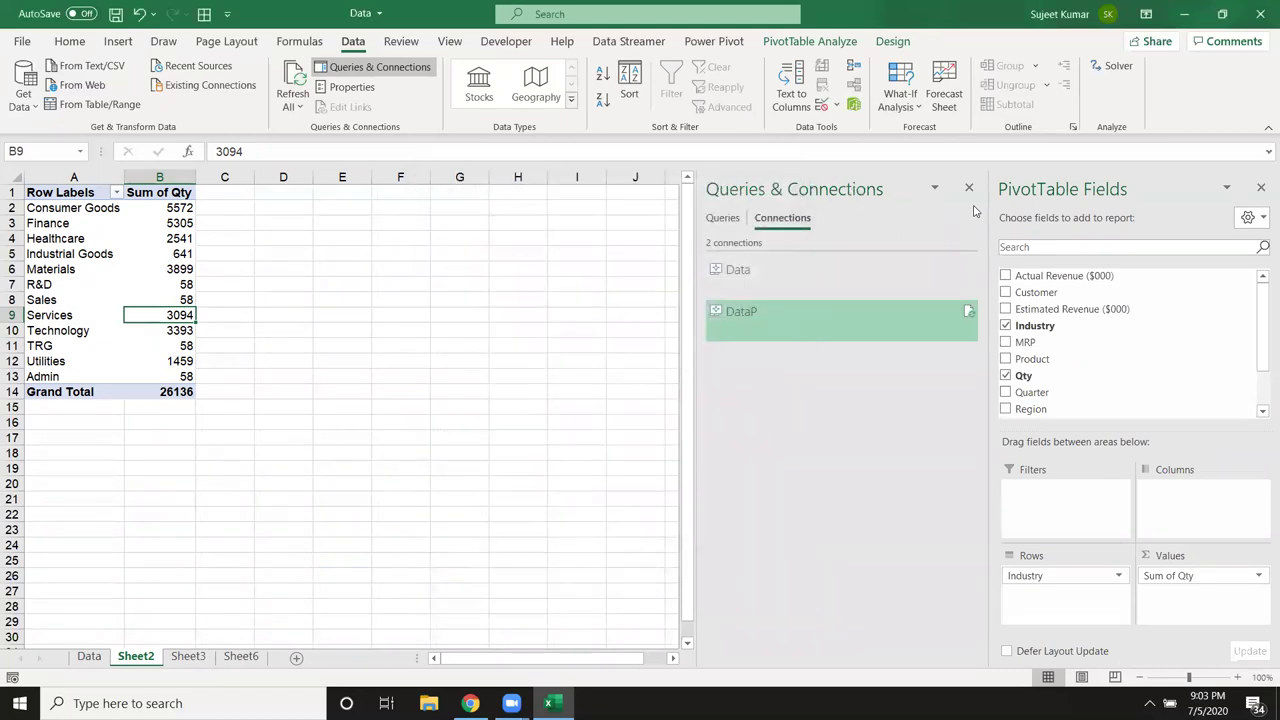
- Check the DataP connection from Sheet3, then return through Sheet2 to the Data sheet
click(196, 657)
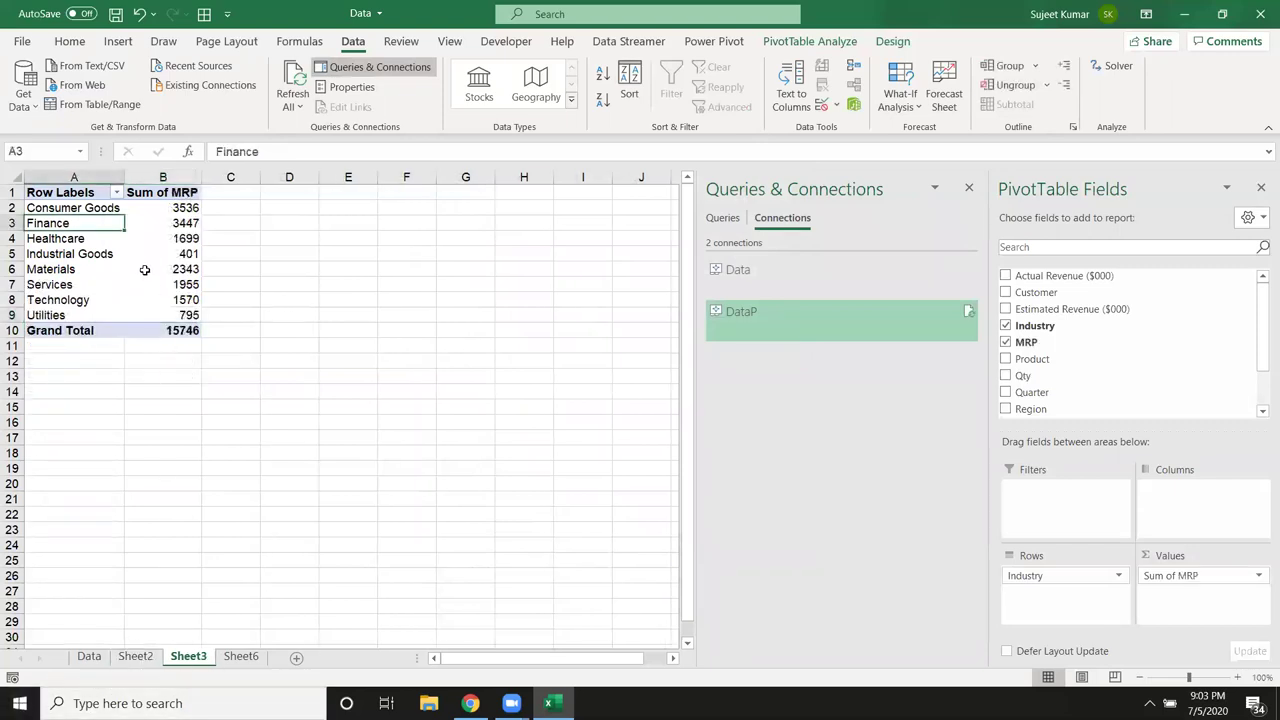
right_click(779, 317)
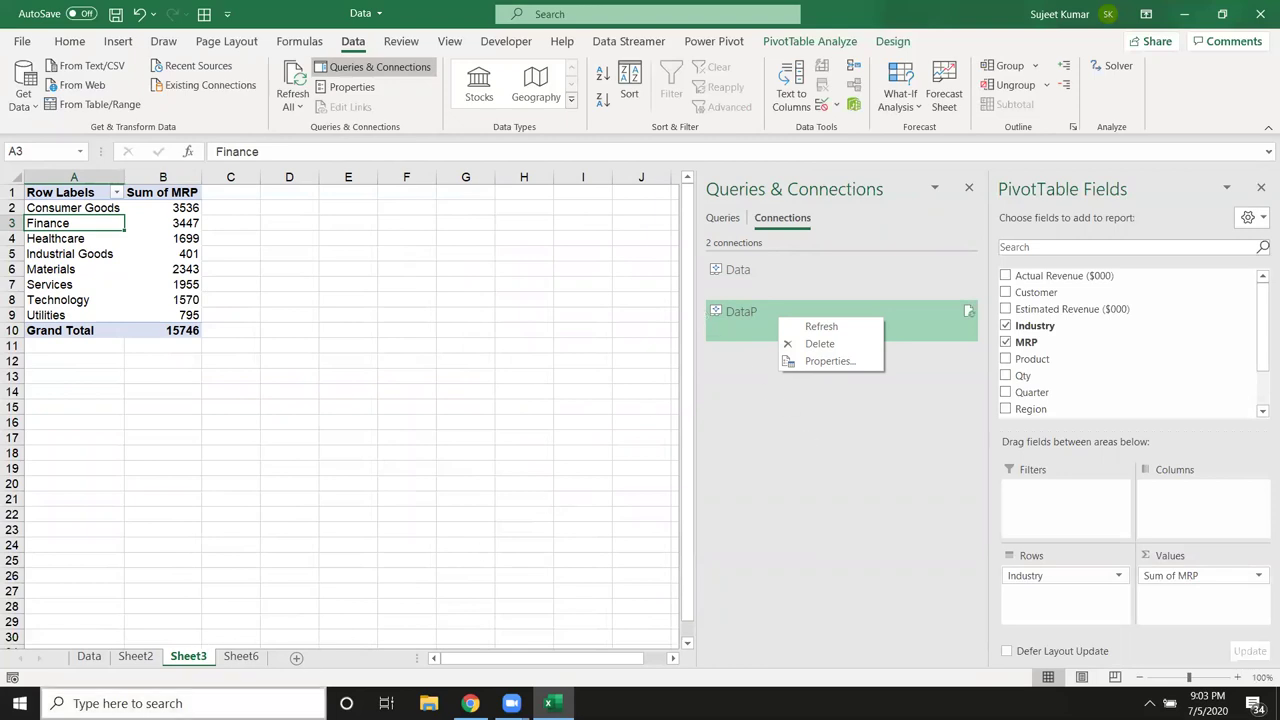
click(127, 664)
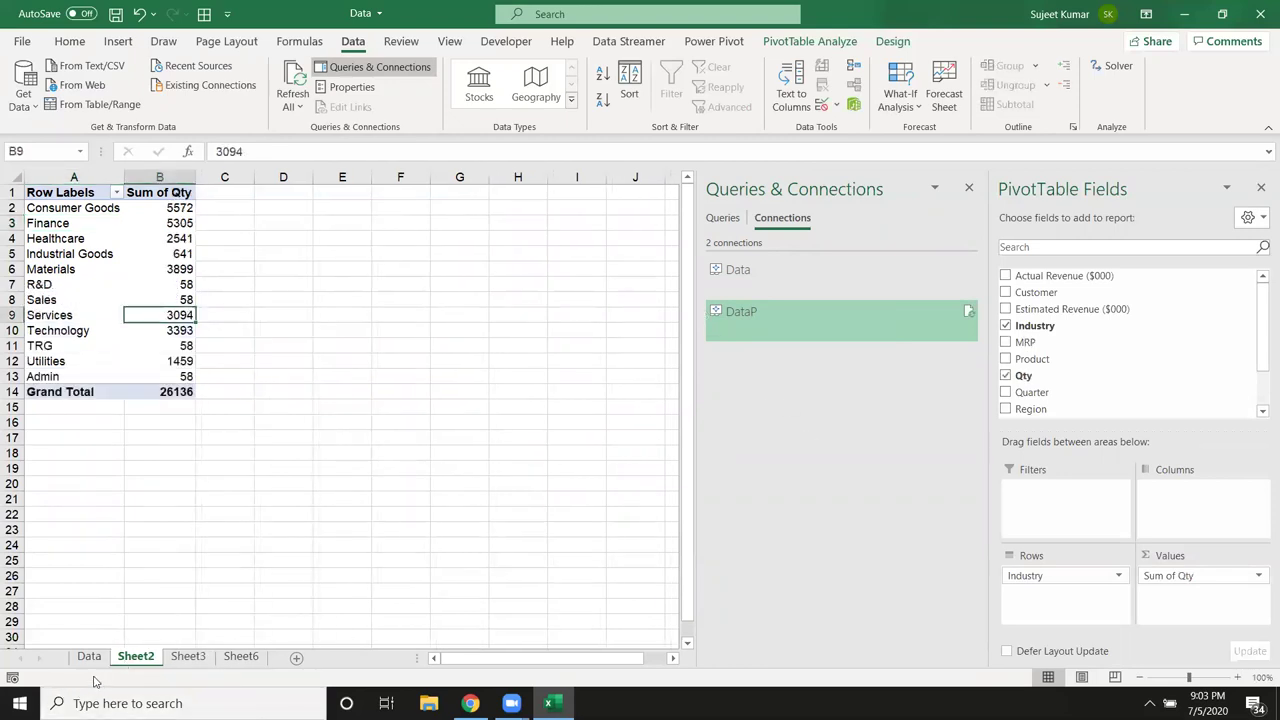
click(89, 657)
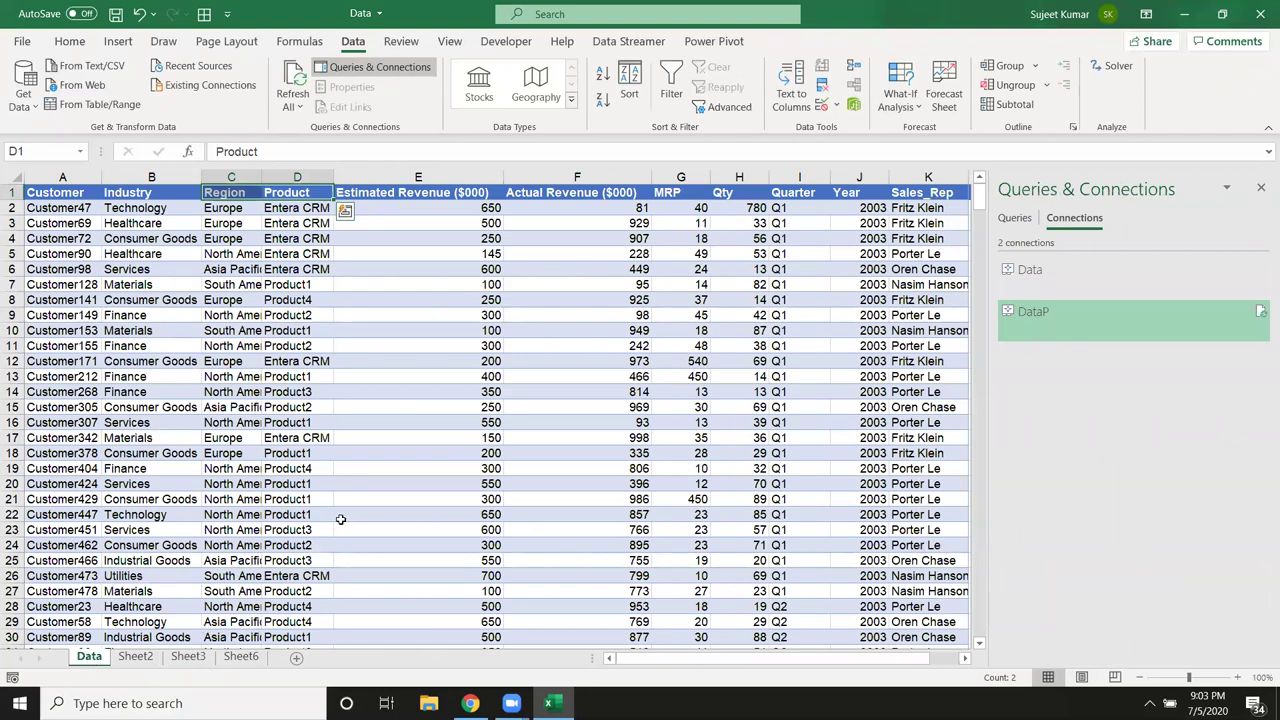
- Close the Queries & Connections pane and permanently delete Sheet2
click(1261, 187)
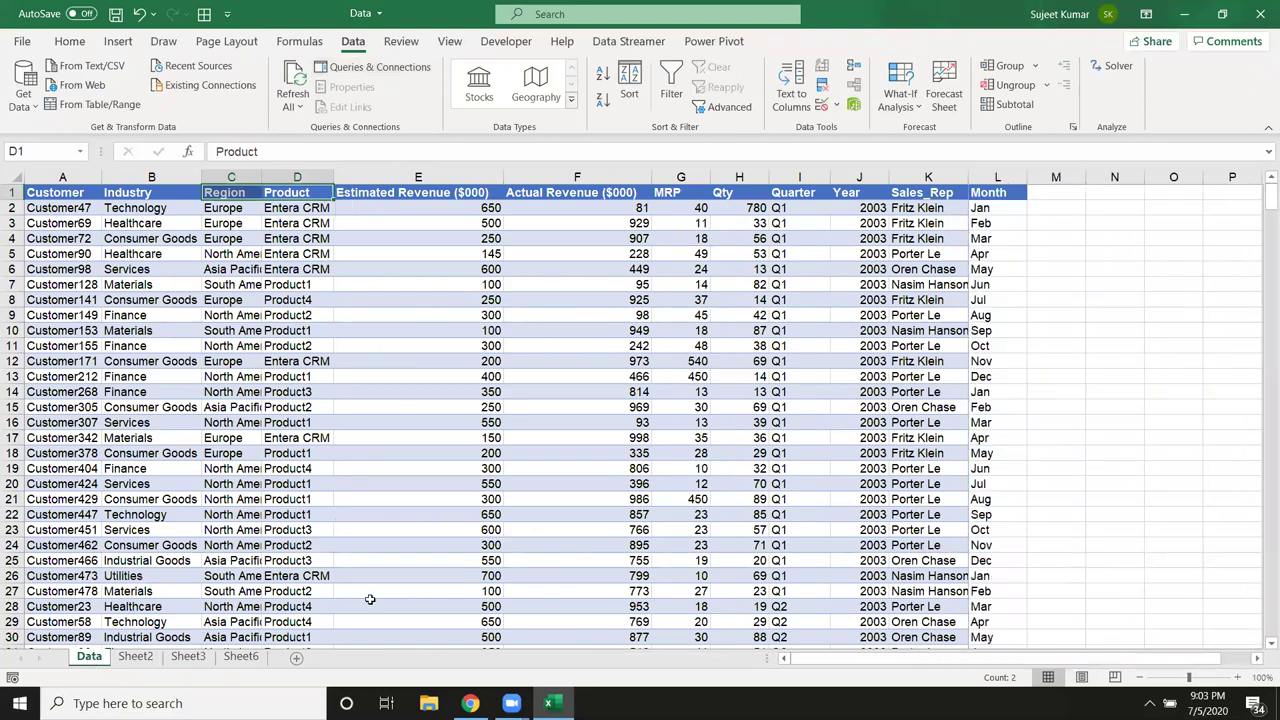
click(140, 658)
right_click(143, 660)
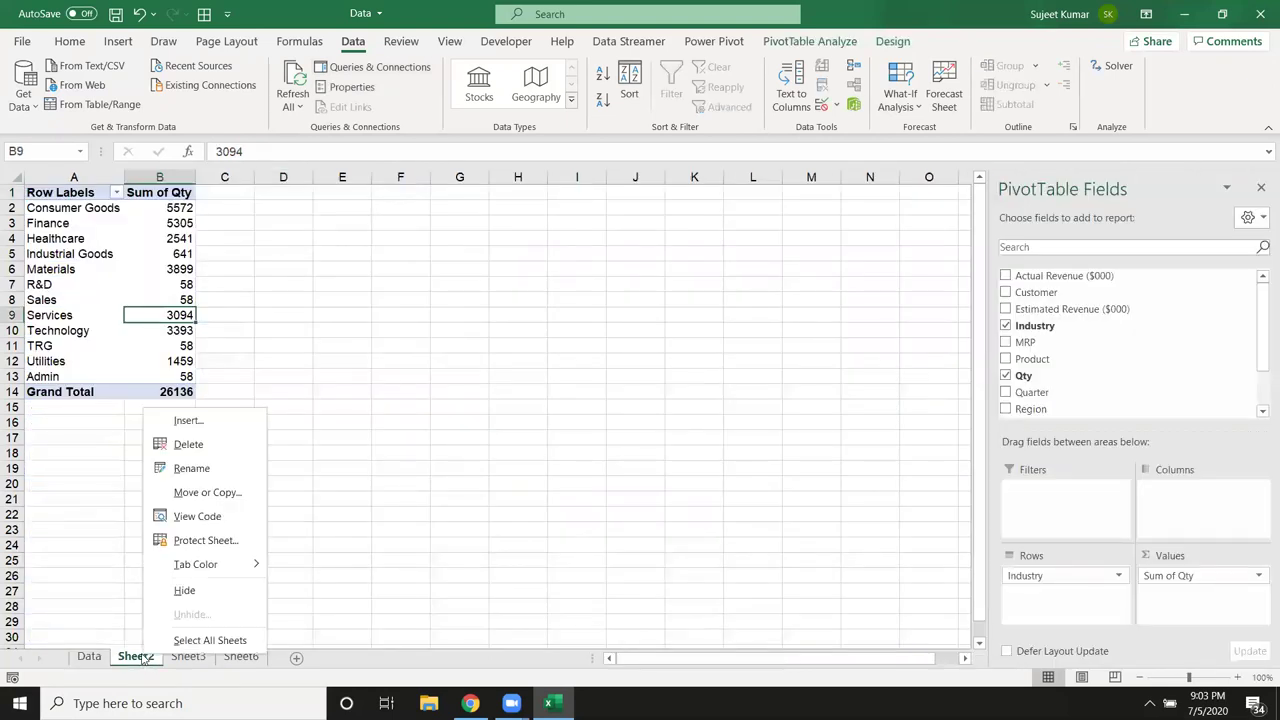
click(200, 447)
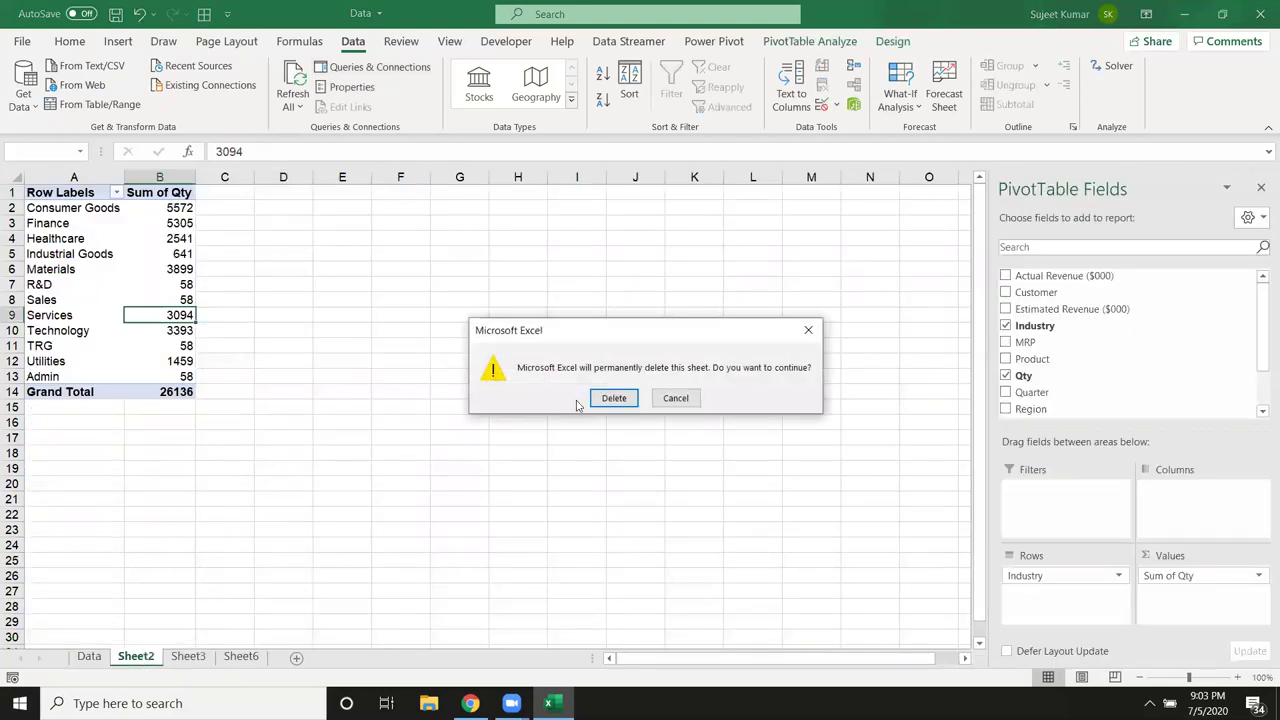
click(611, 397)
- Permanently delete Sheet3, then return to the Data sheet and select E4
right_click(157, 660)
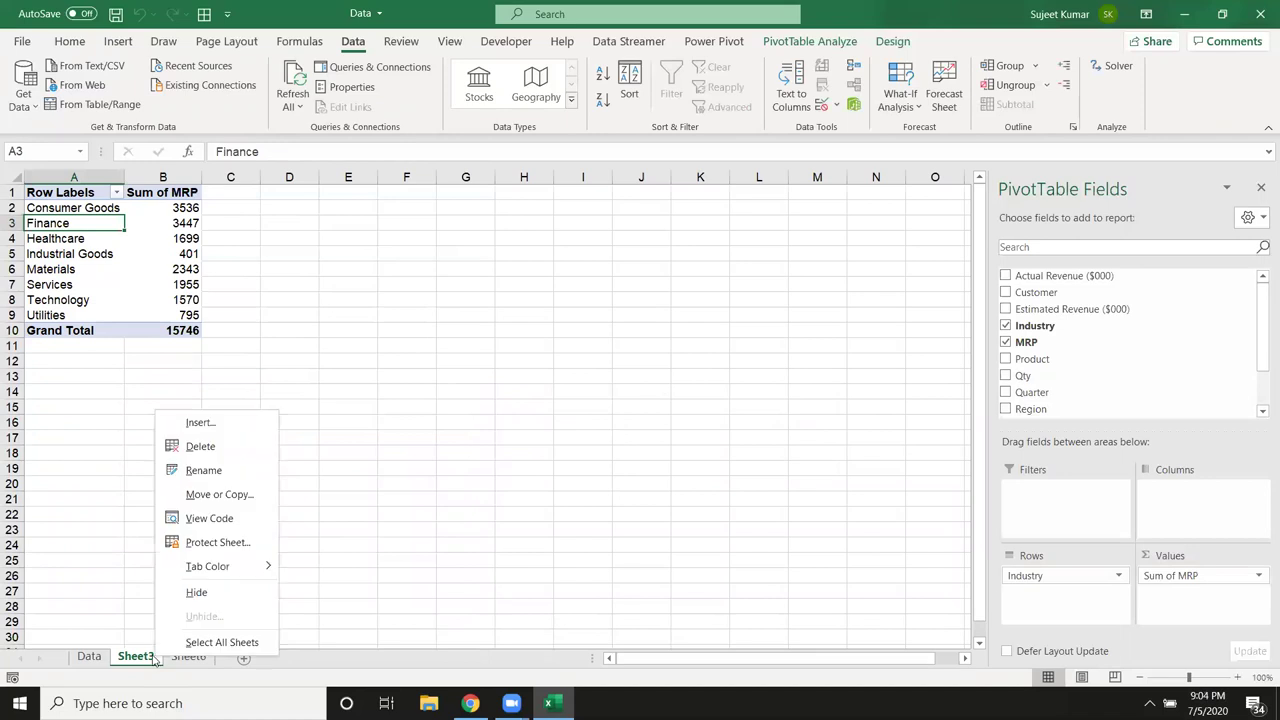
click(205, 450)
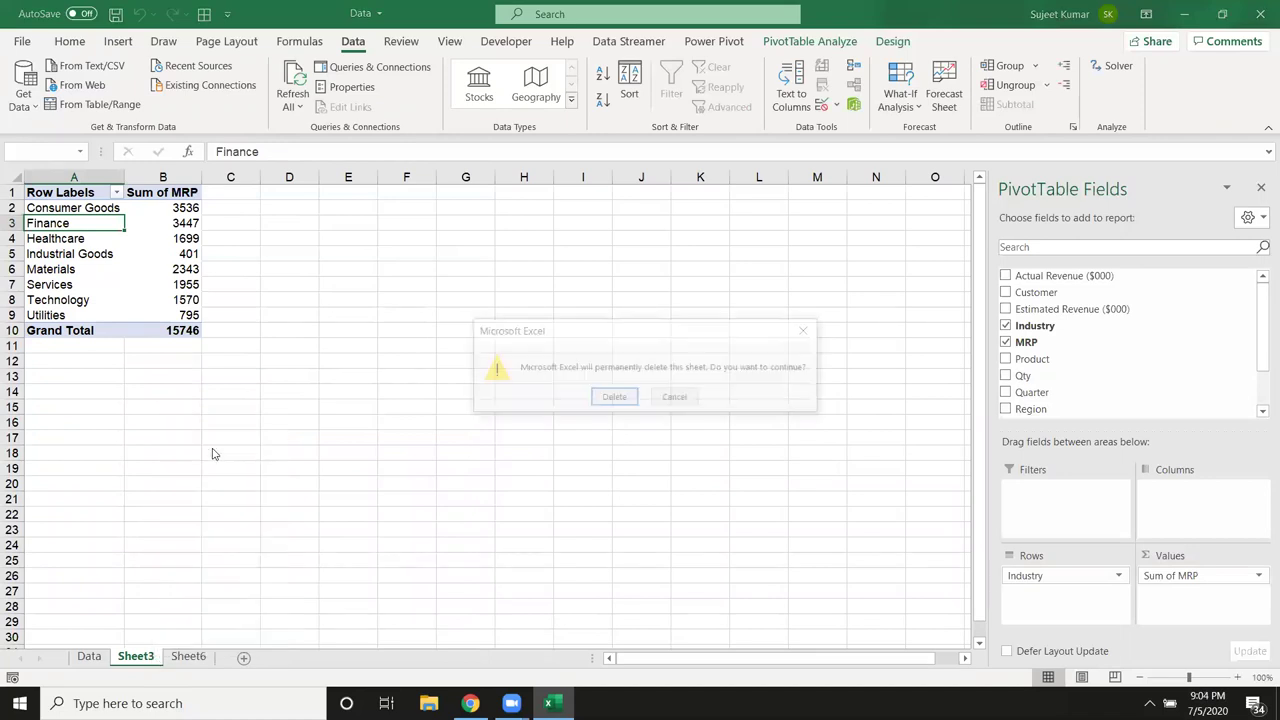
click(616, 402)
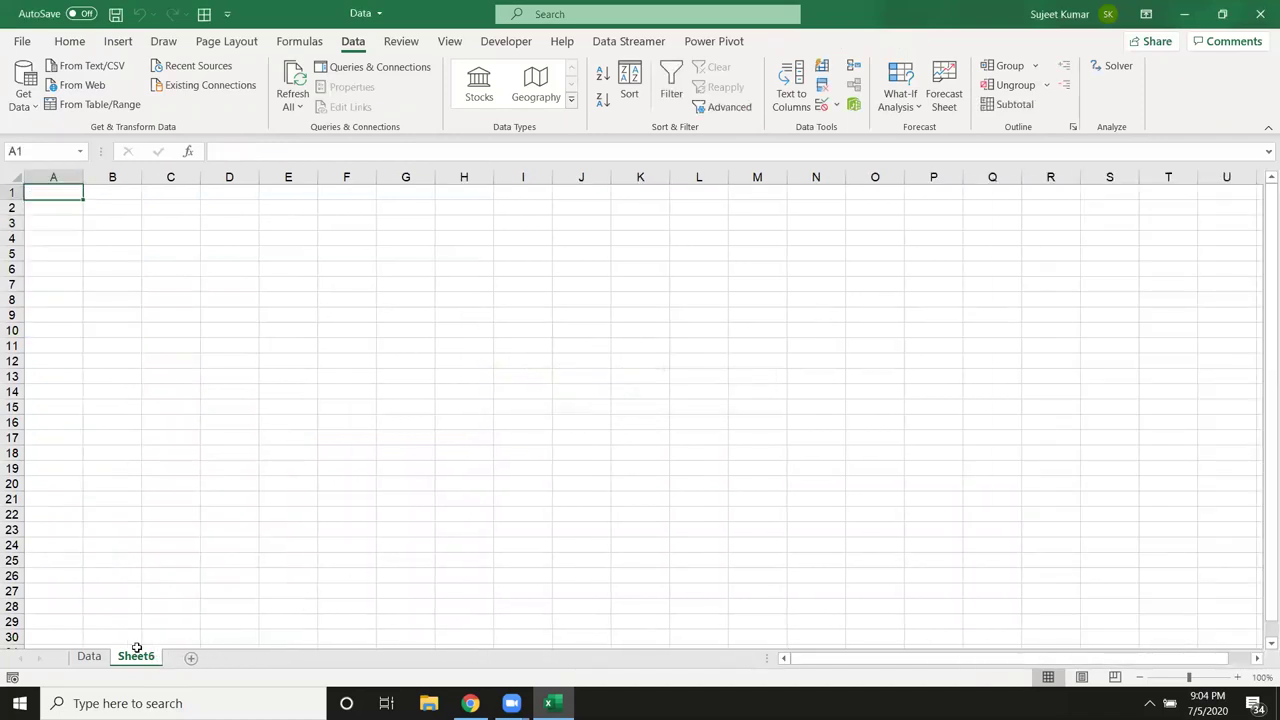
click(88, 656)
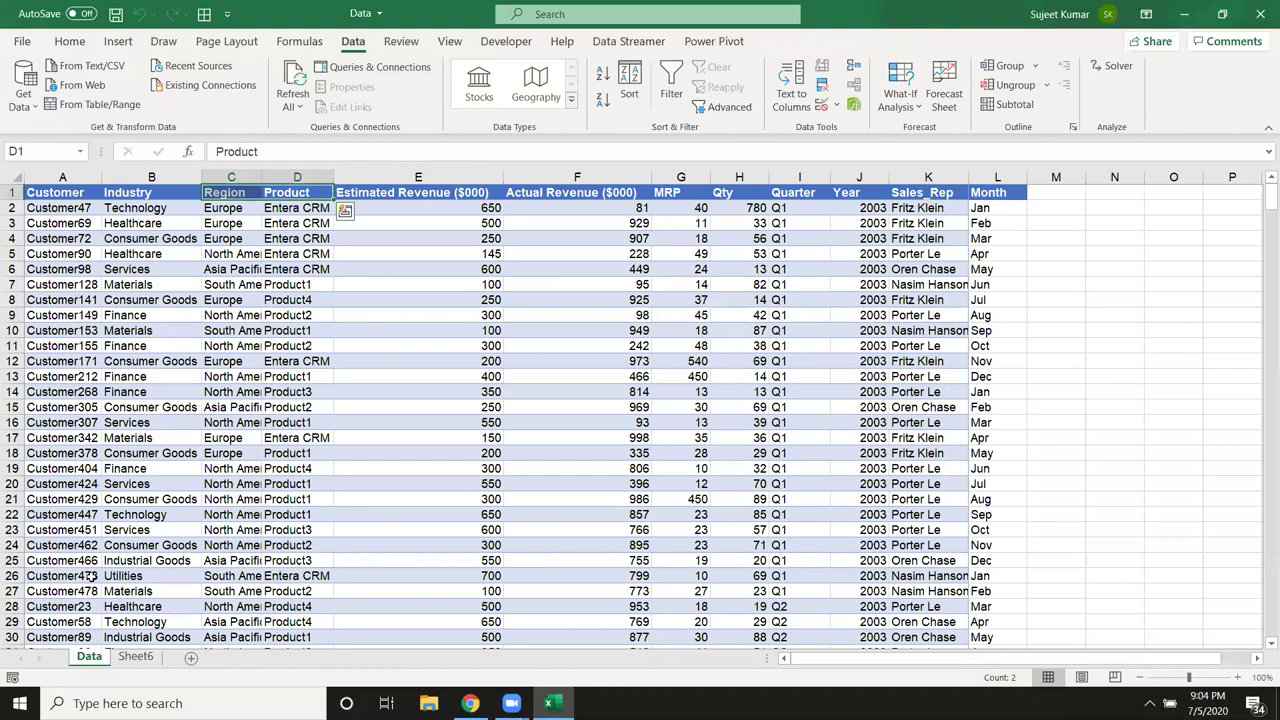
click(466, 239)
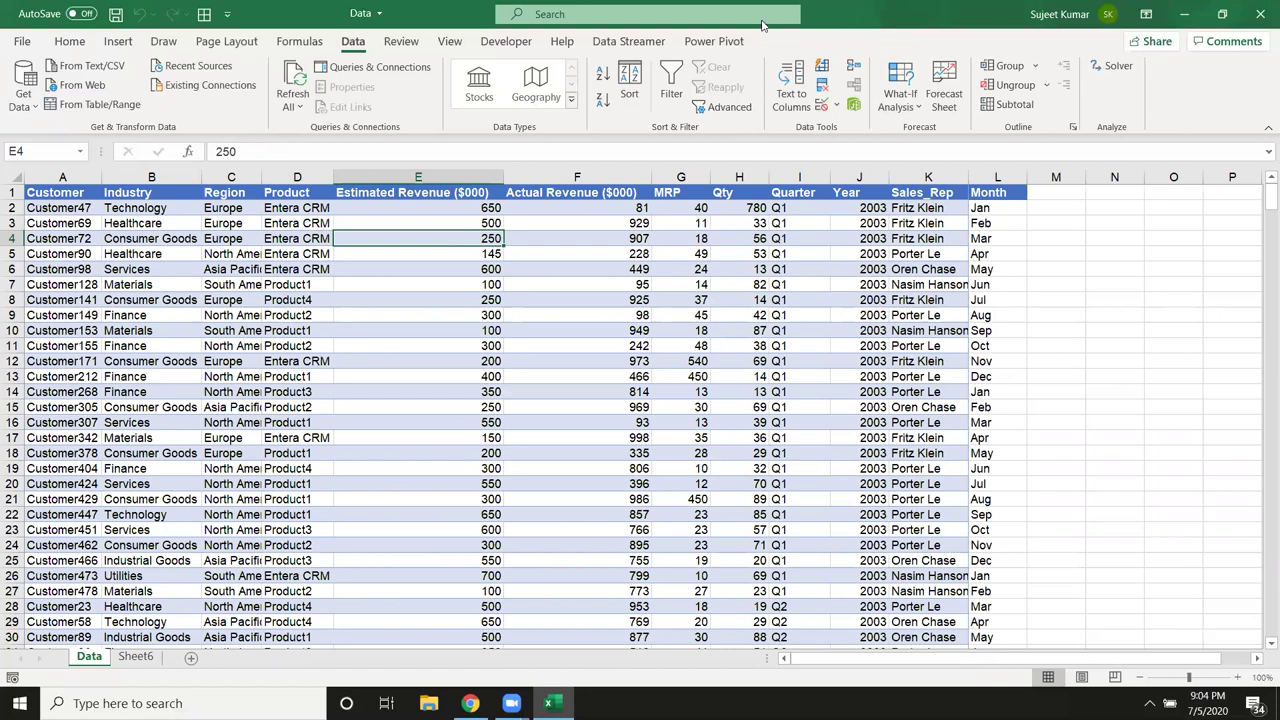
click(136, 658)
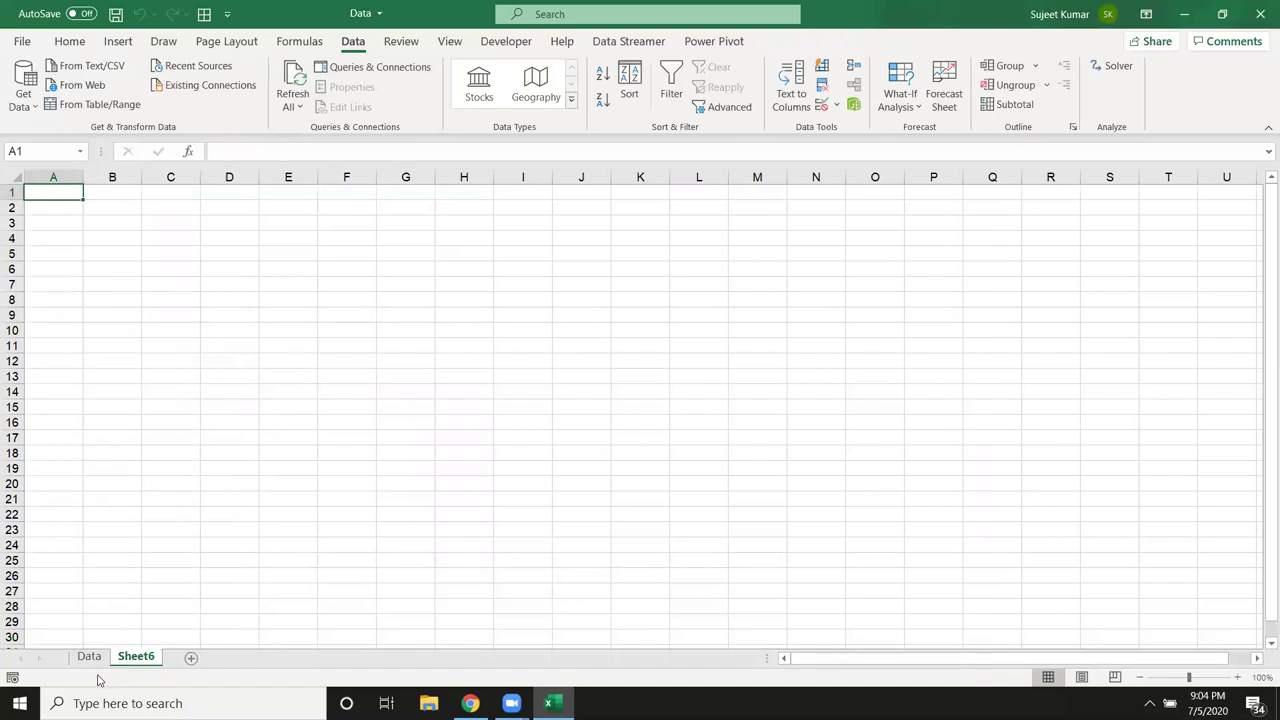
click(84, 657)
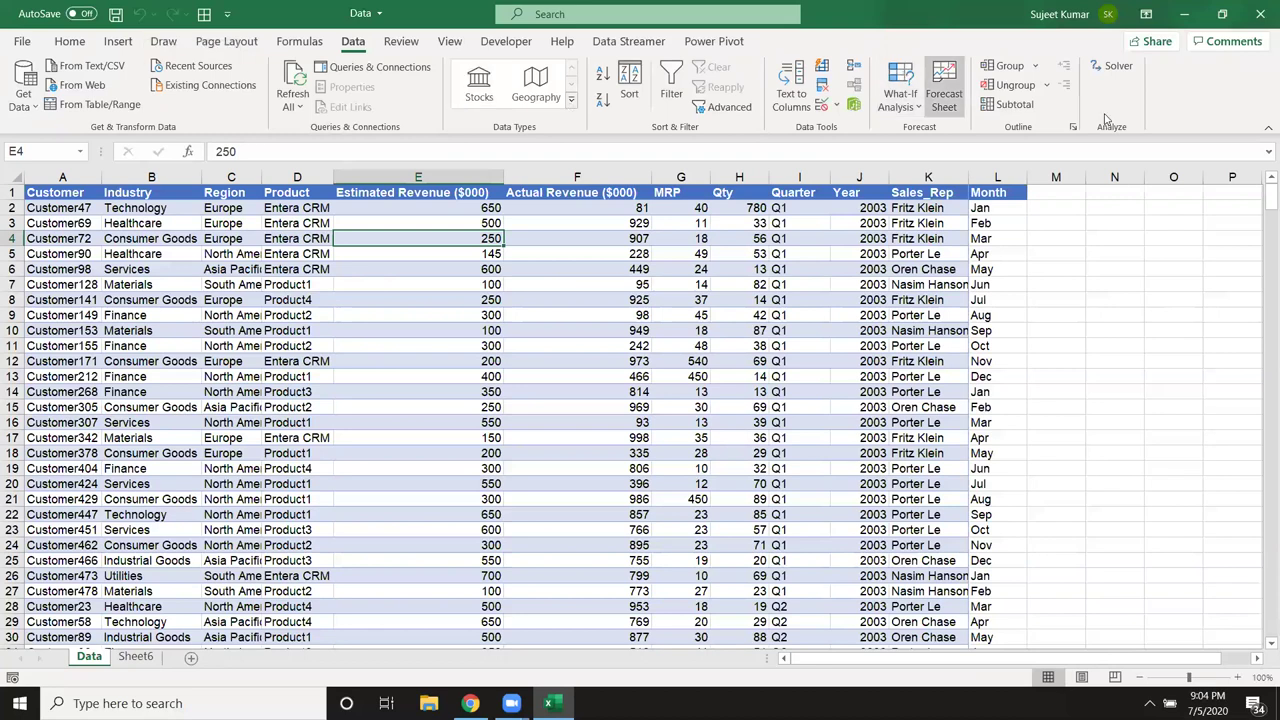
click(1003, 172)
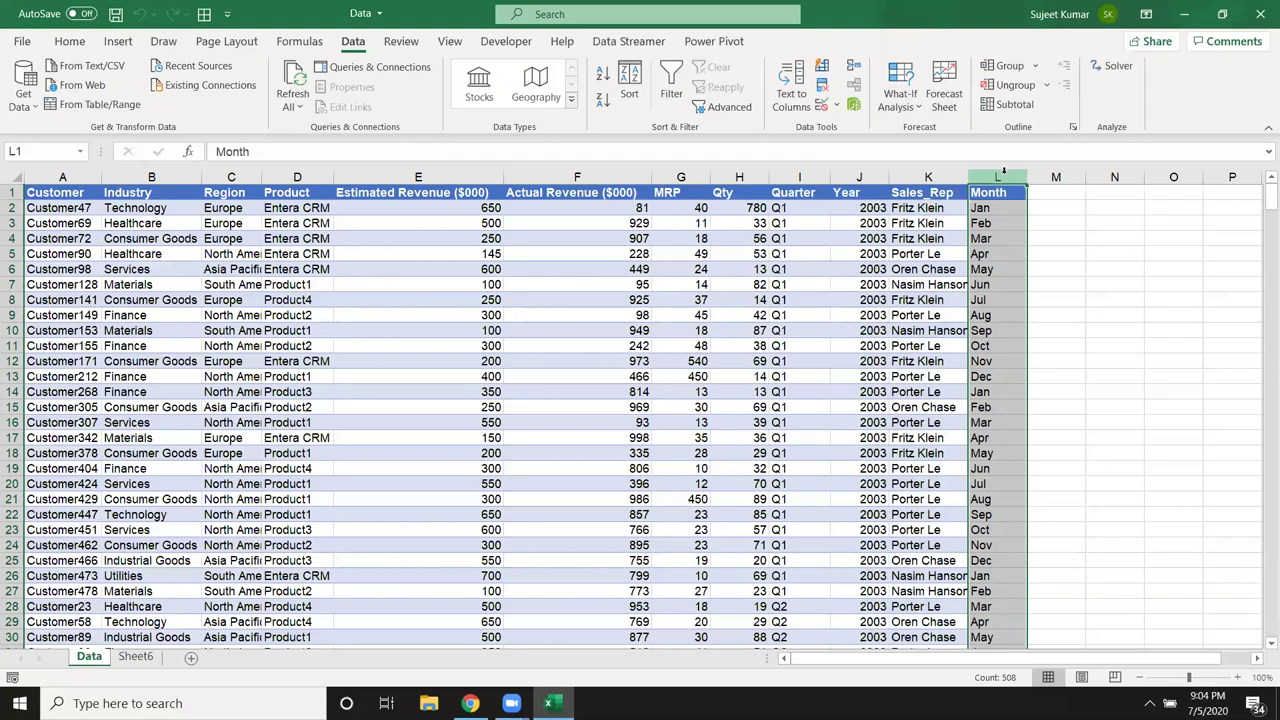
click(283, 328)
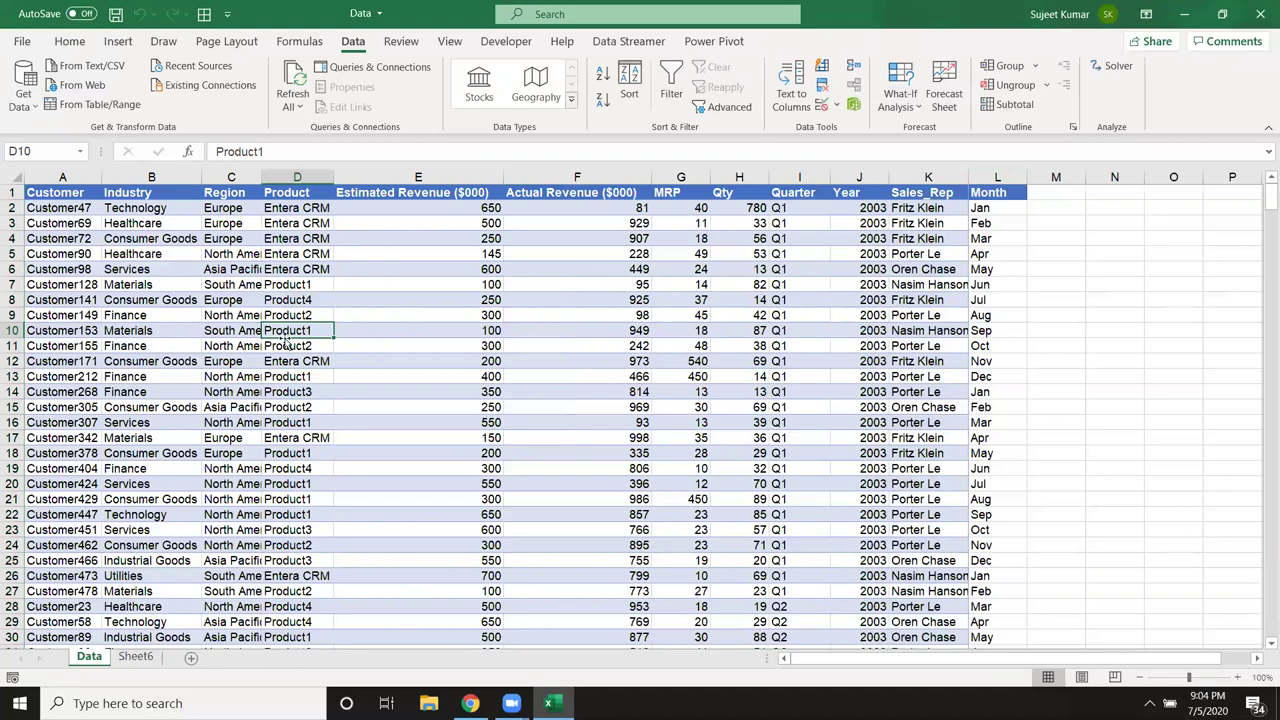
key(Left)
key(Left)
key(Left)
key(ctrl+Down)
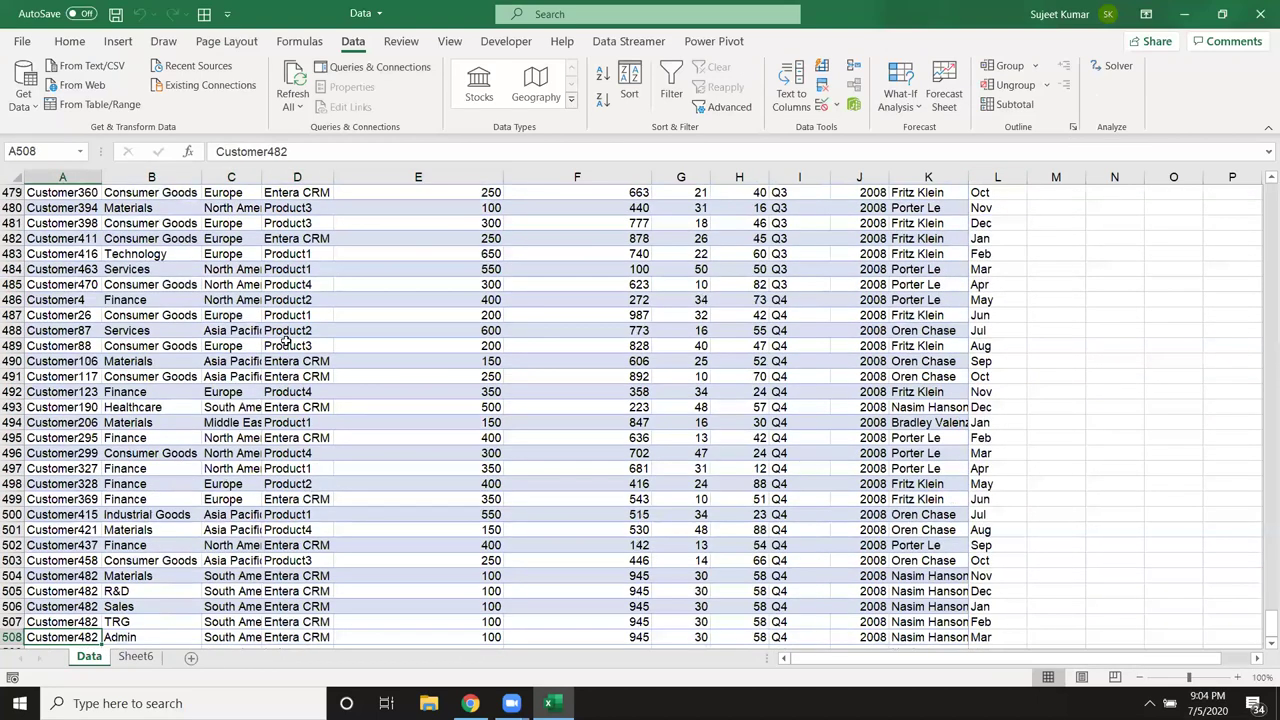
key(ctrl+Up)
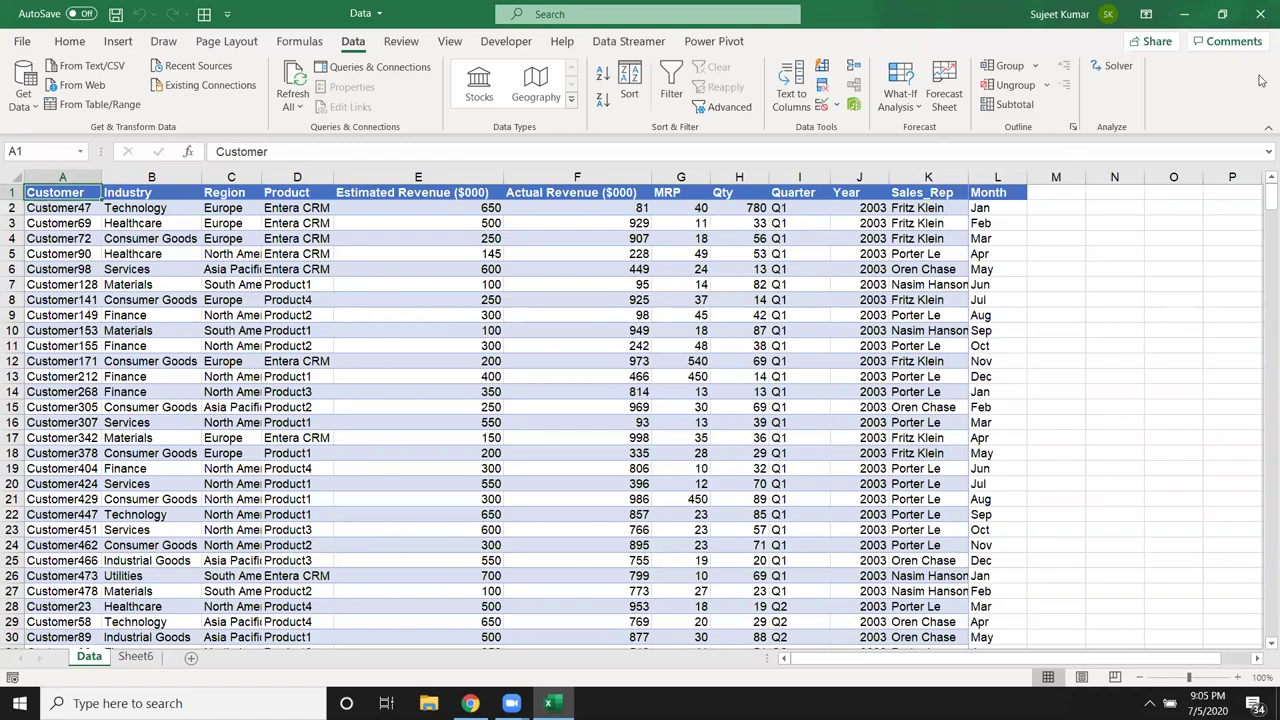
- In N3, begin an OFFSET formula anchored at cell A1
click(1135, 218)
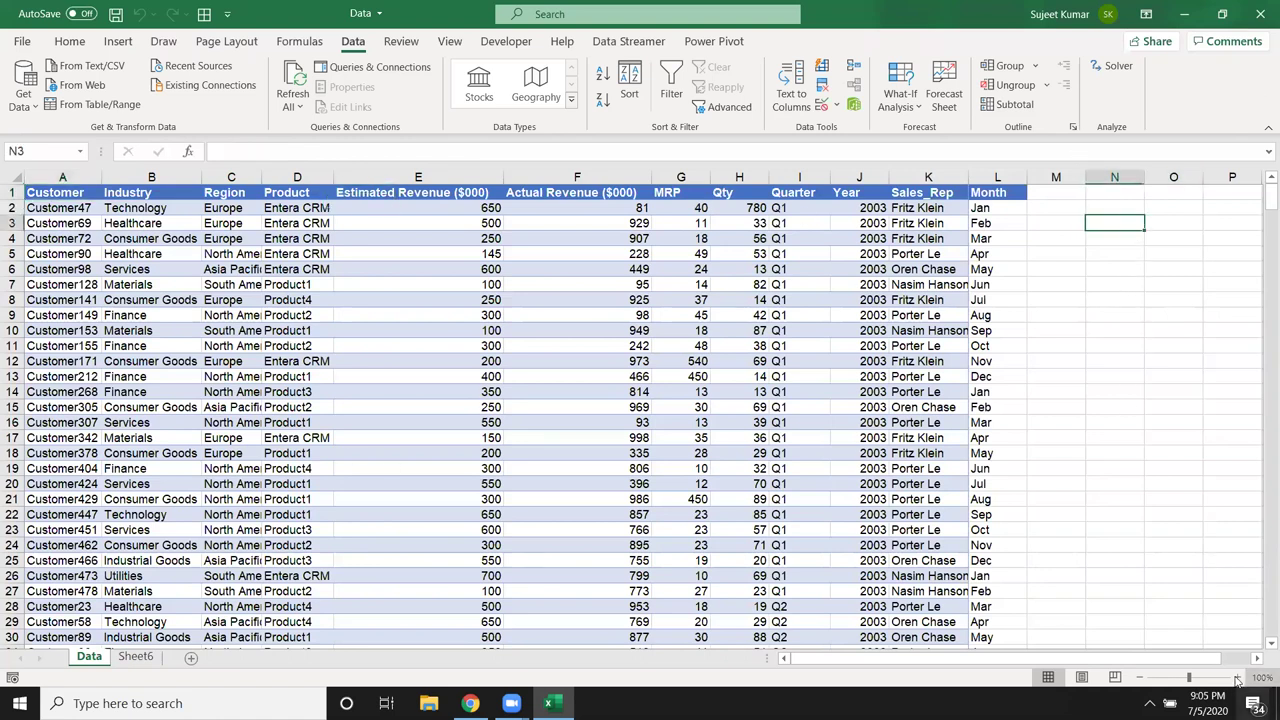
scroll(1255, 668, right, 2)
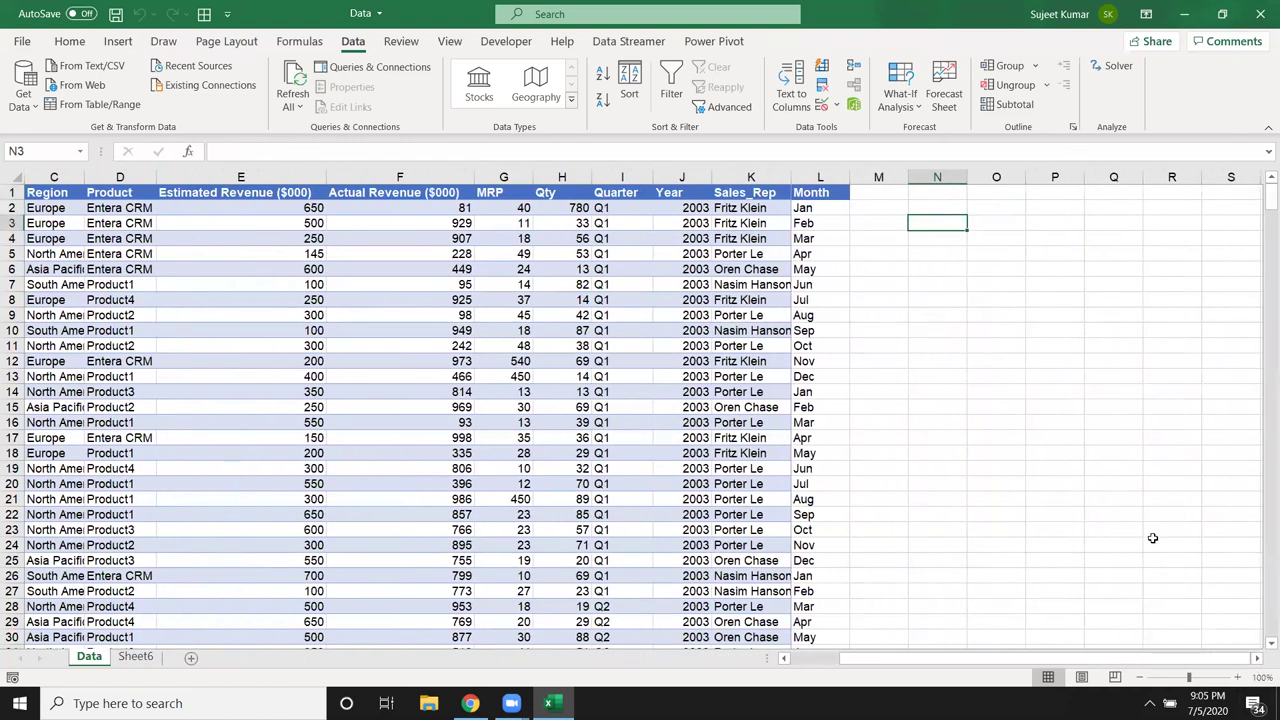
text(=o)
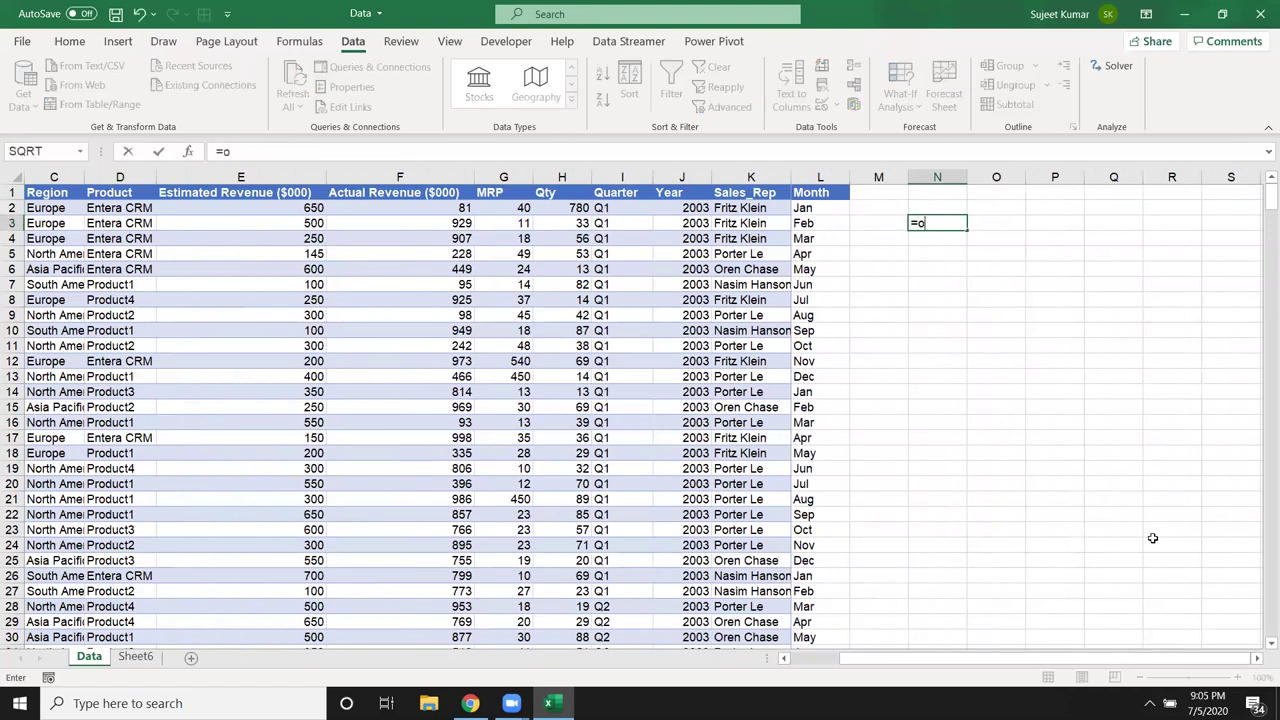
text(f)
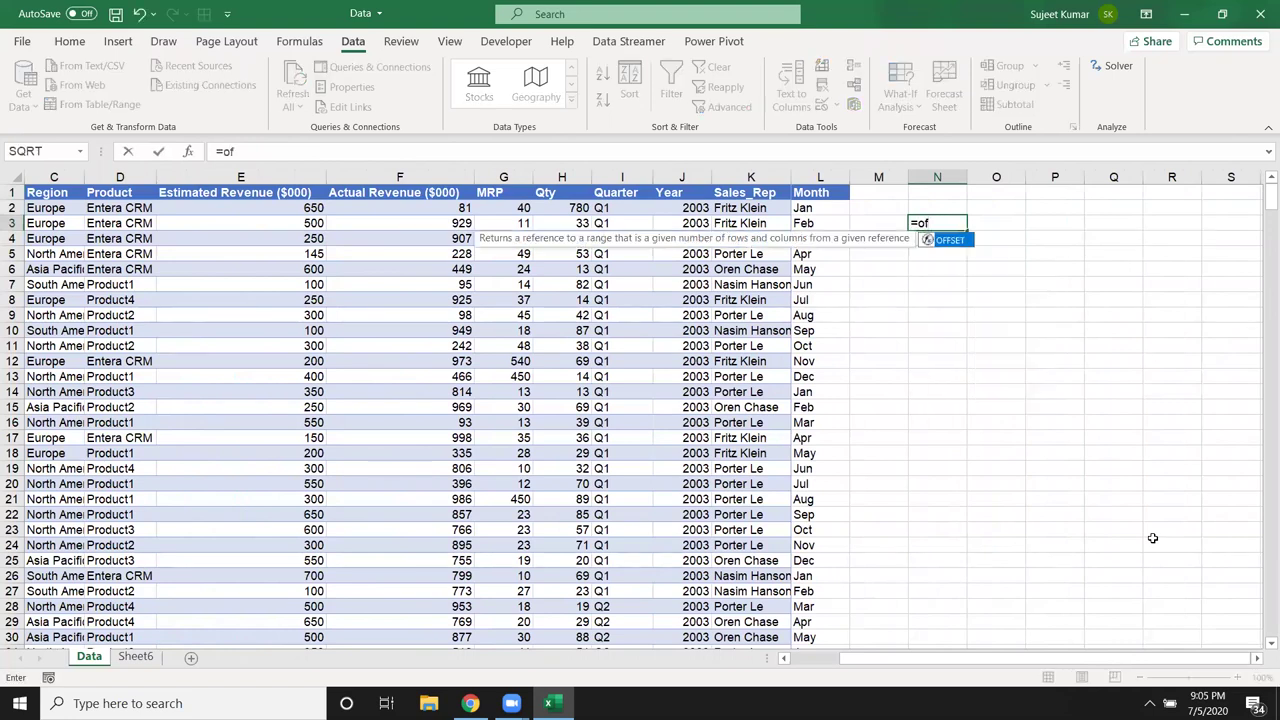
key(Tab)
key(Left)
key(Left)
key(Left)
key(Left)
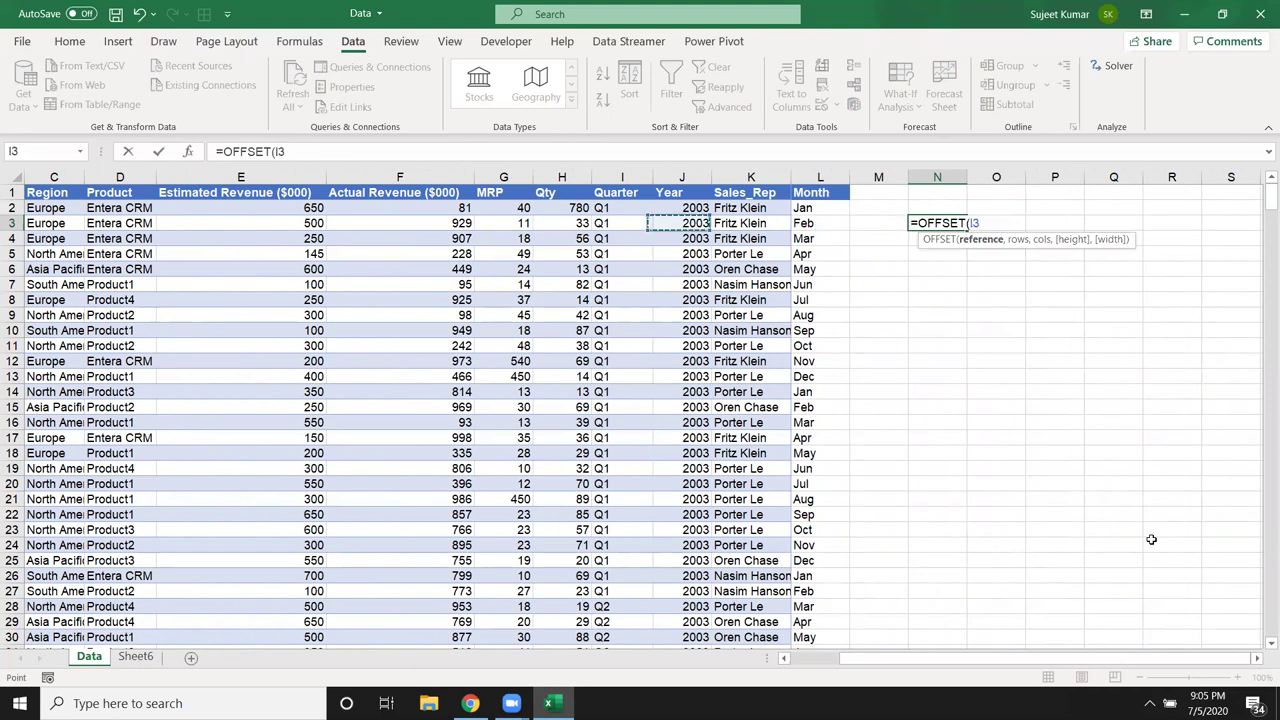
key(Left)
key(Left)
key(Left)
key(Up)
key(Up)
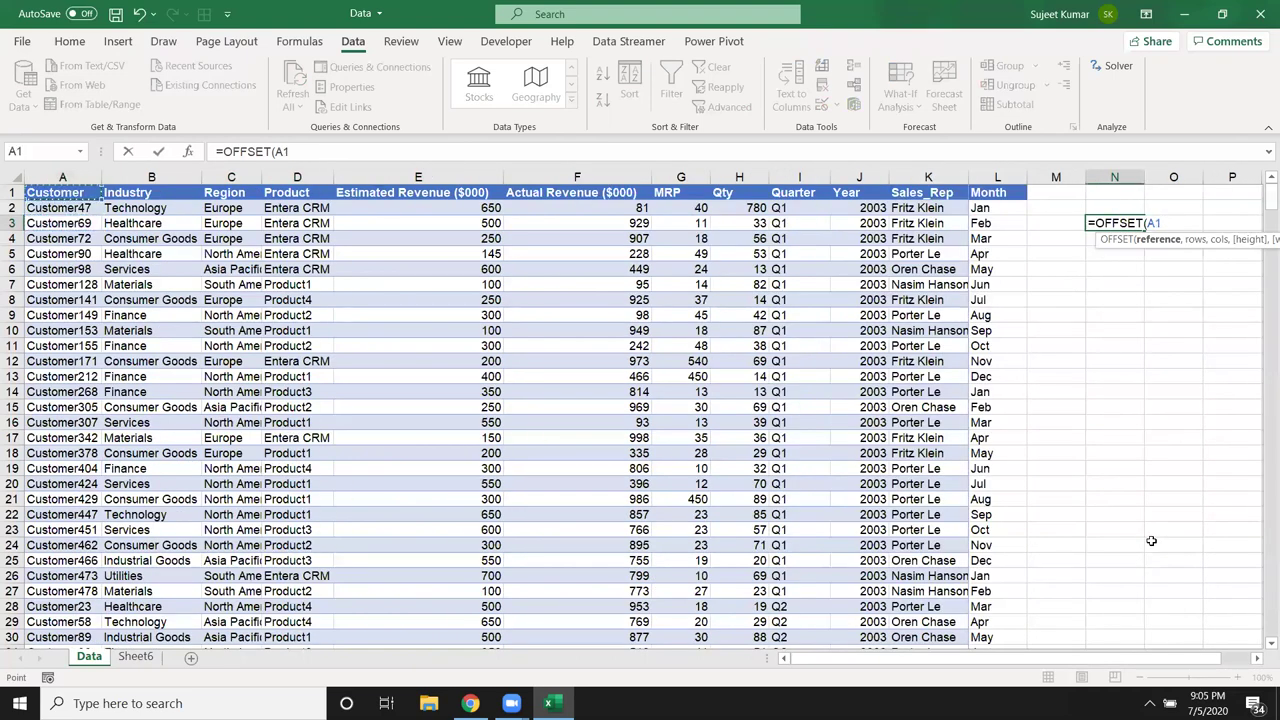
- Complete =OFFSET(A1,0,0,COUNTA(A:A),COUNT(1:1)) in N3 and commit it, returning #REF!
text(,)
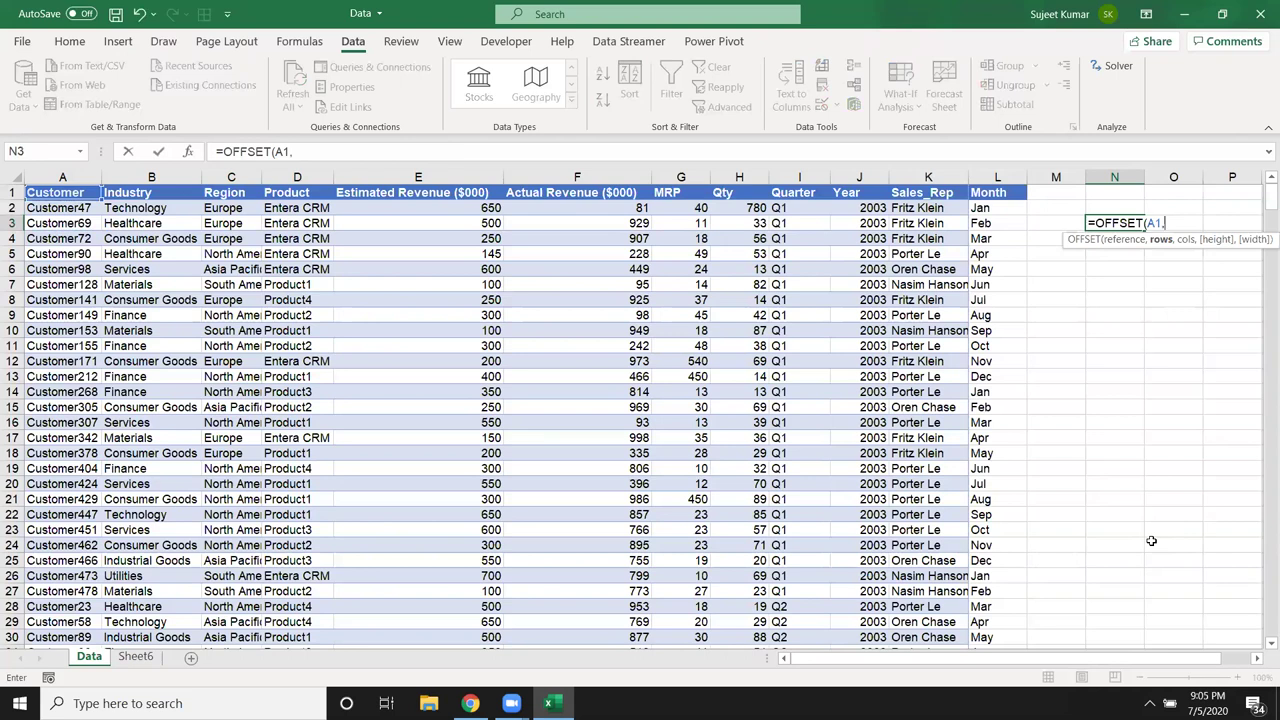
text(0)
text(,0)
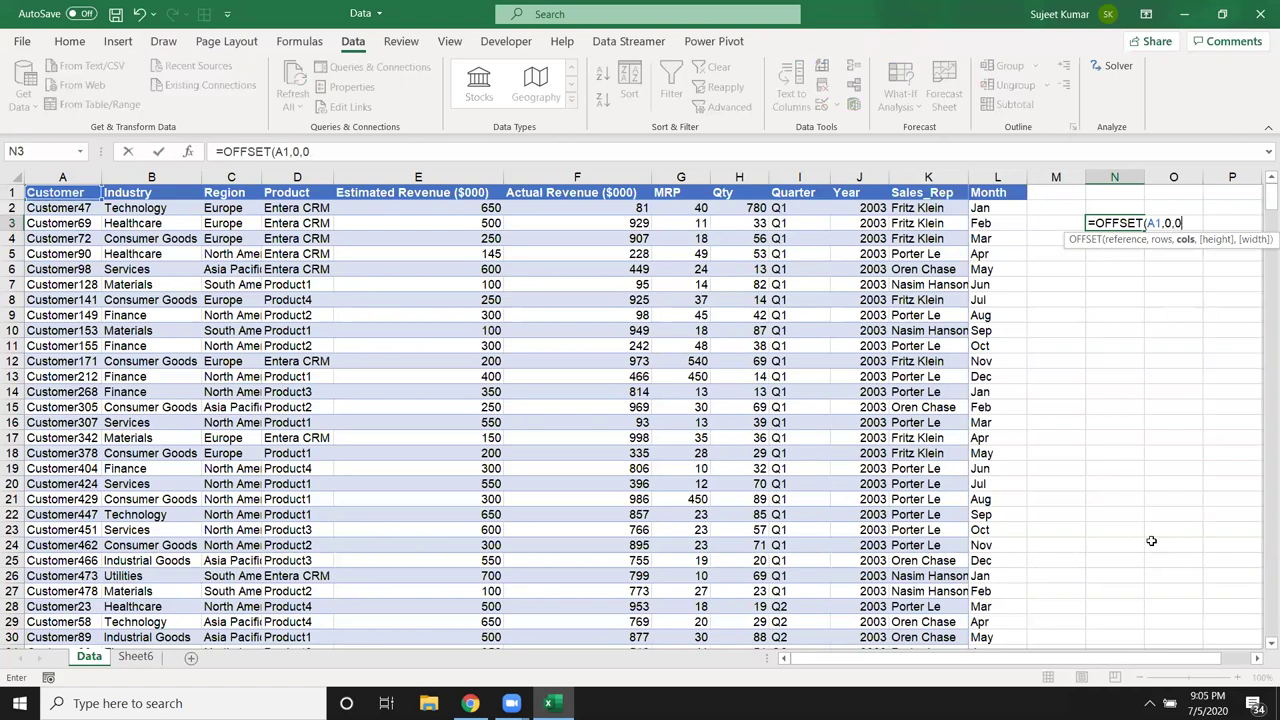
text(,)
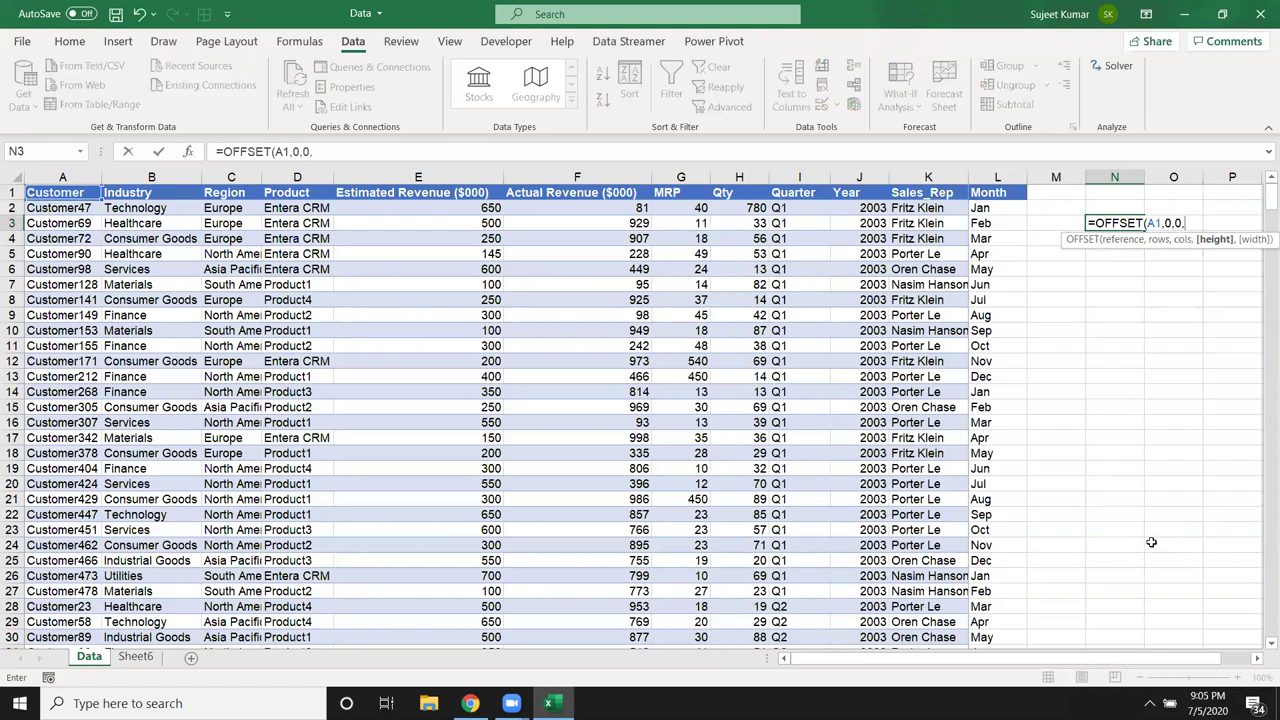
text(c)
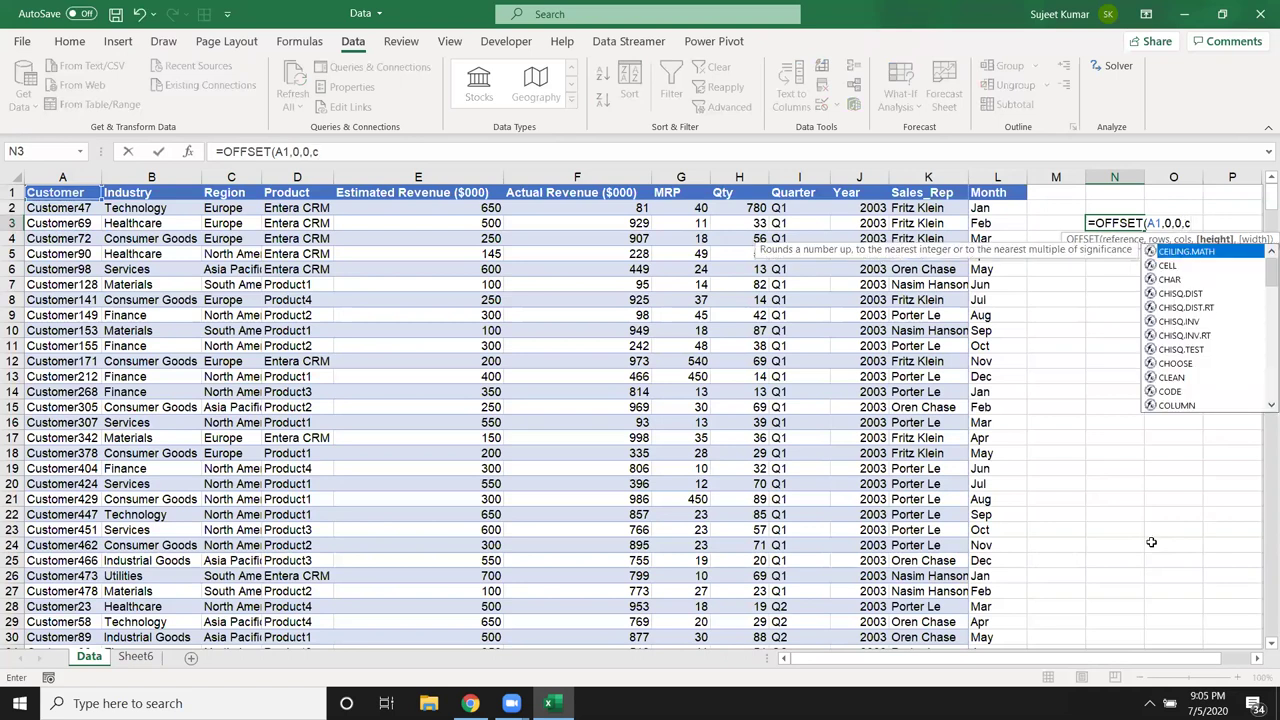
text(o)
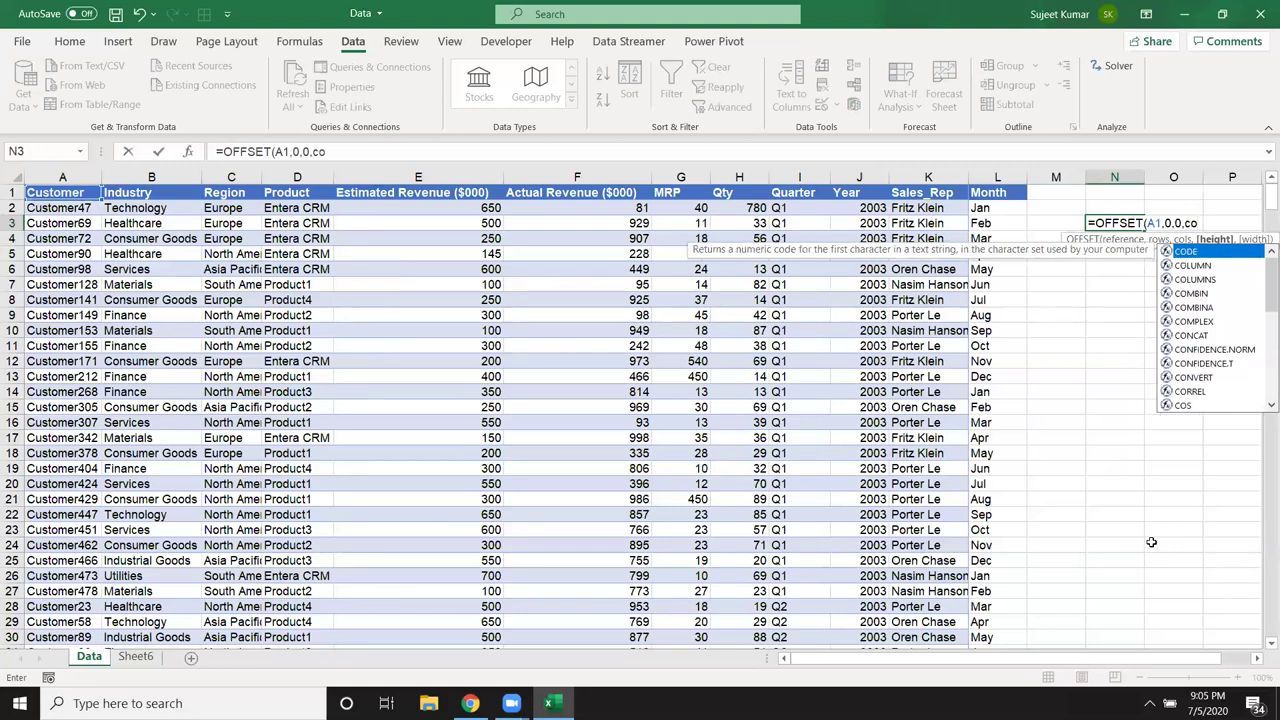
text(un)
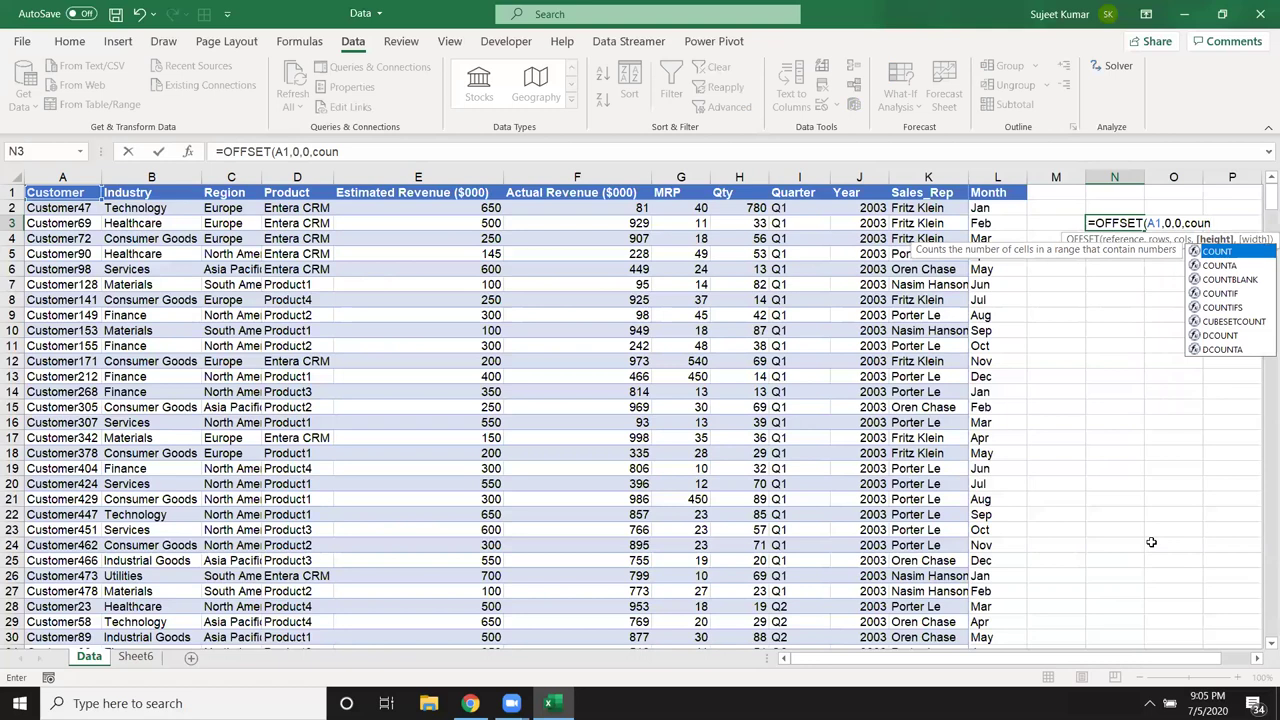
key(Down)
key(Tab)
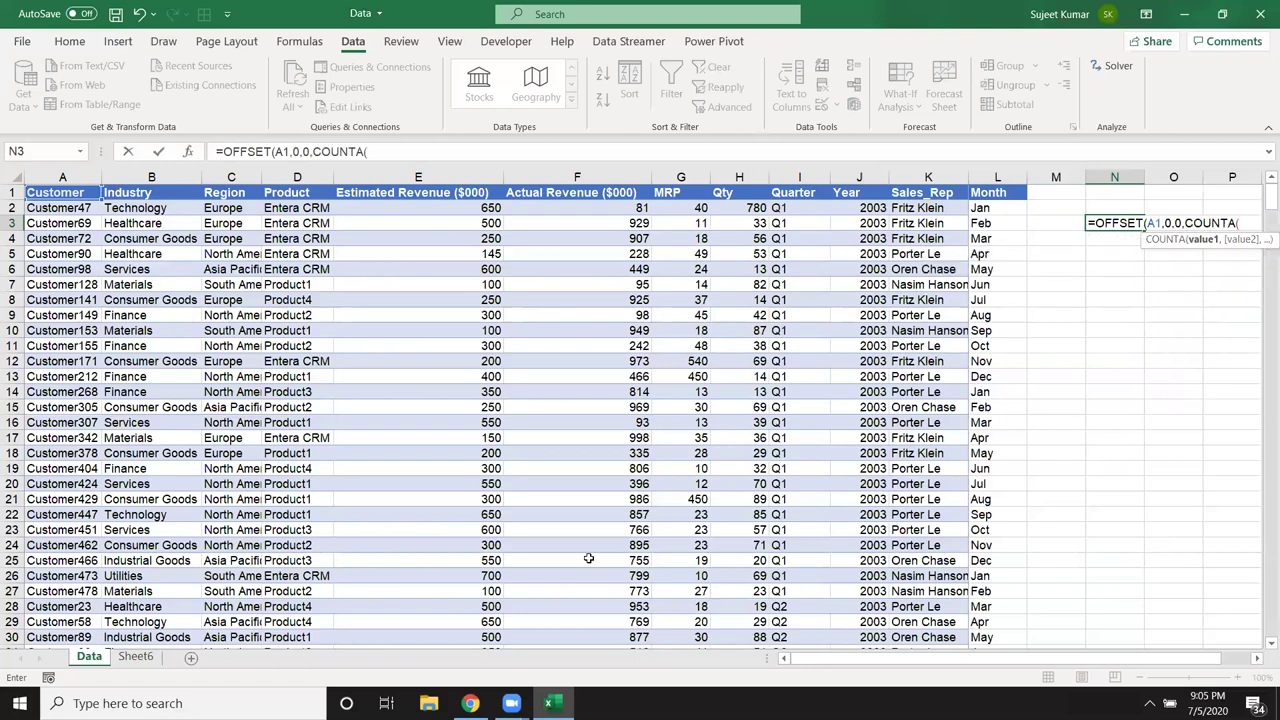
click(52, 178)
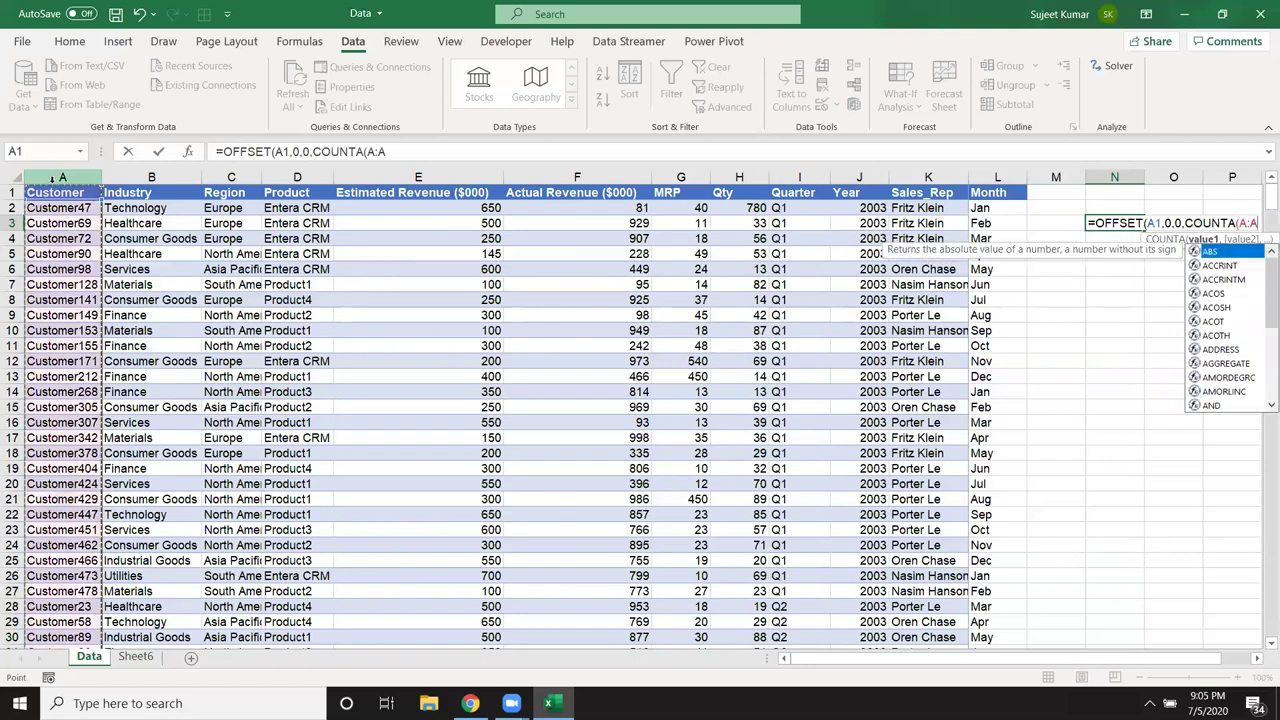
text(),)
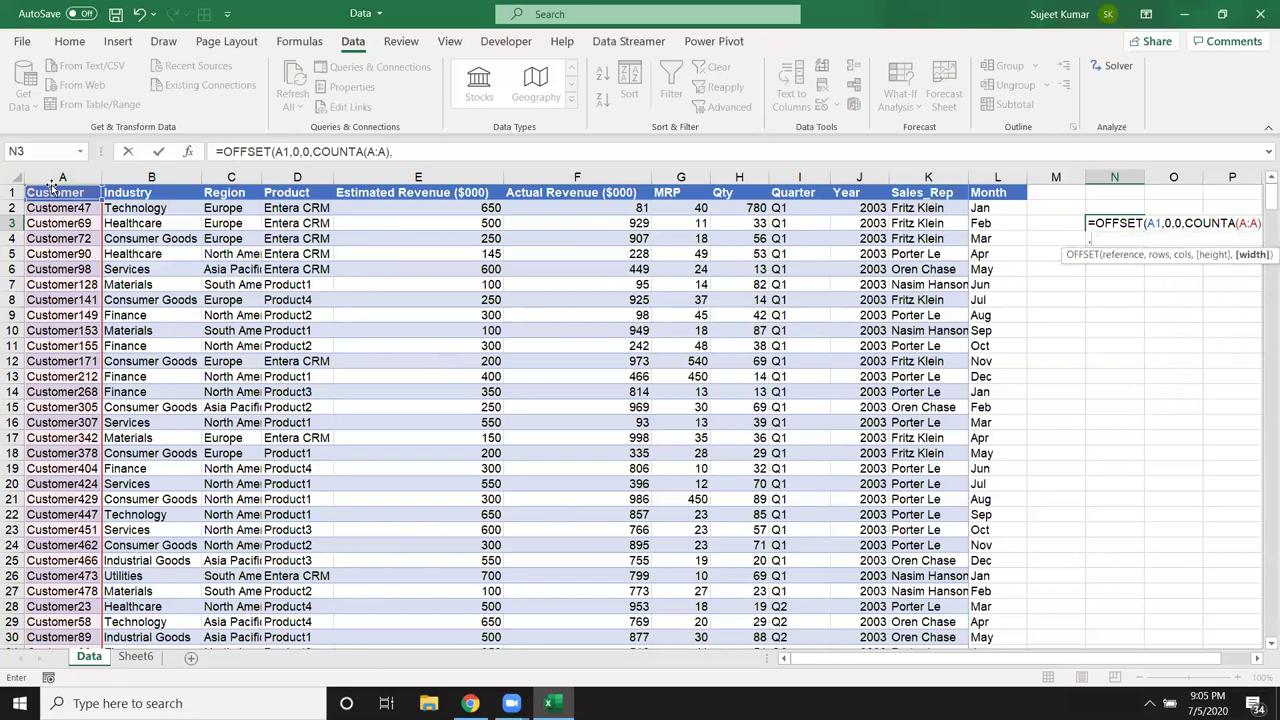
text(cou)
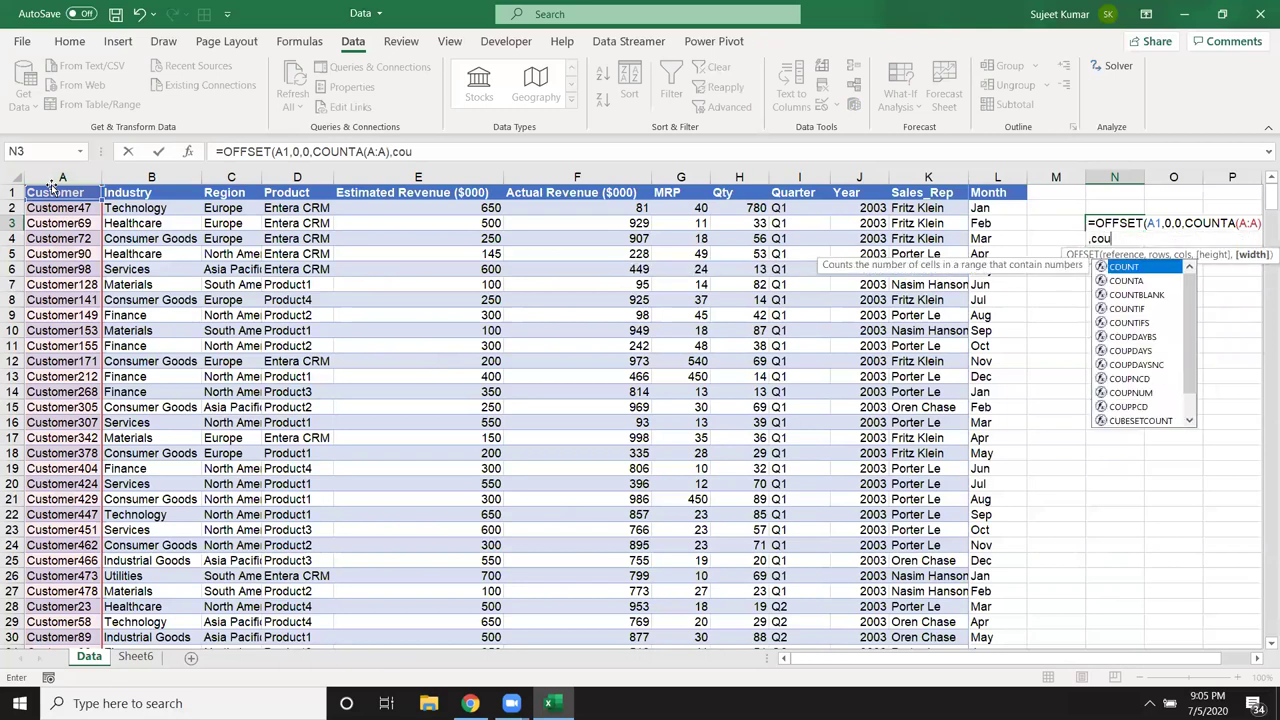
key(Tab)
click(16, 194)
text())
key(Return)
key(Return)
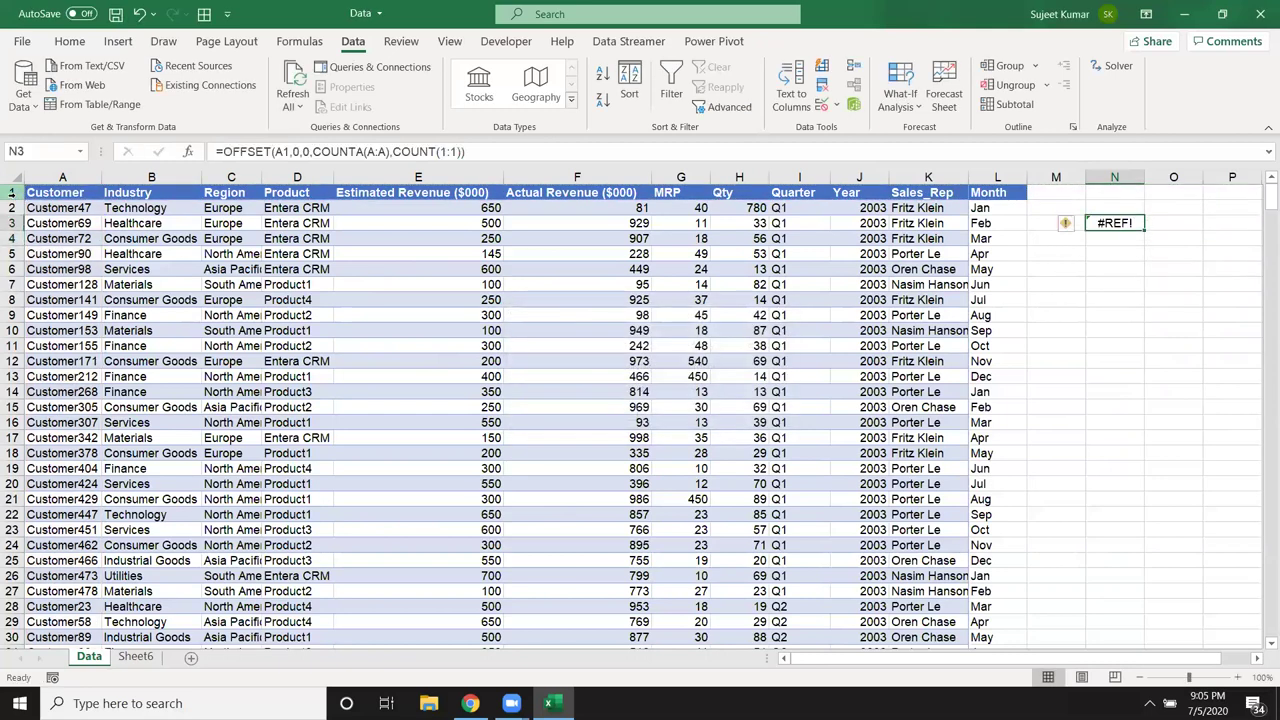
- Select the whole N3 formula text in the formula bar for copying, then select N7
click(258, 151)
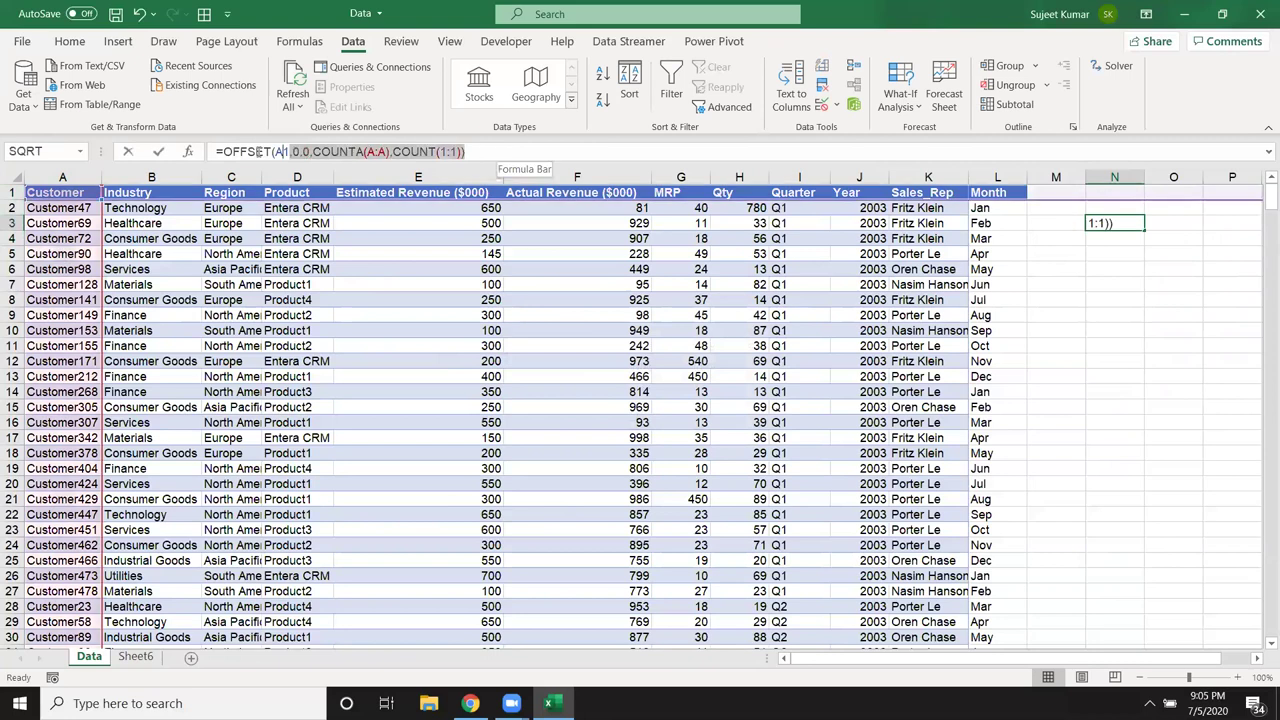
drag(258, 151, 224, 151)
key(shift+Home)
key(ctrl+Return)
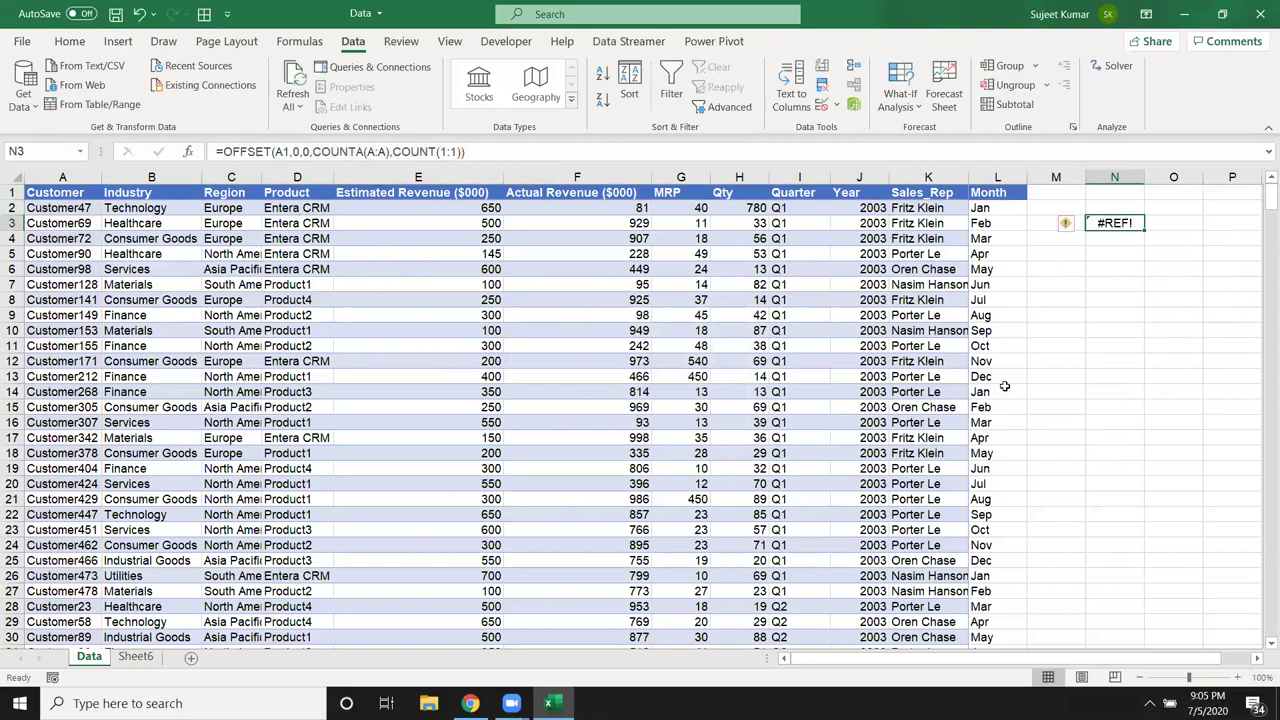
click(1119, 286)
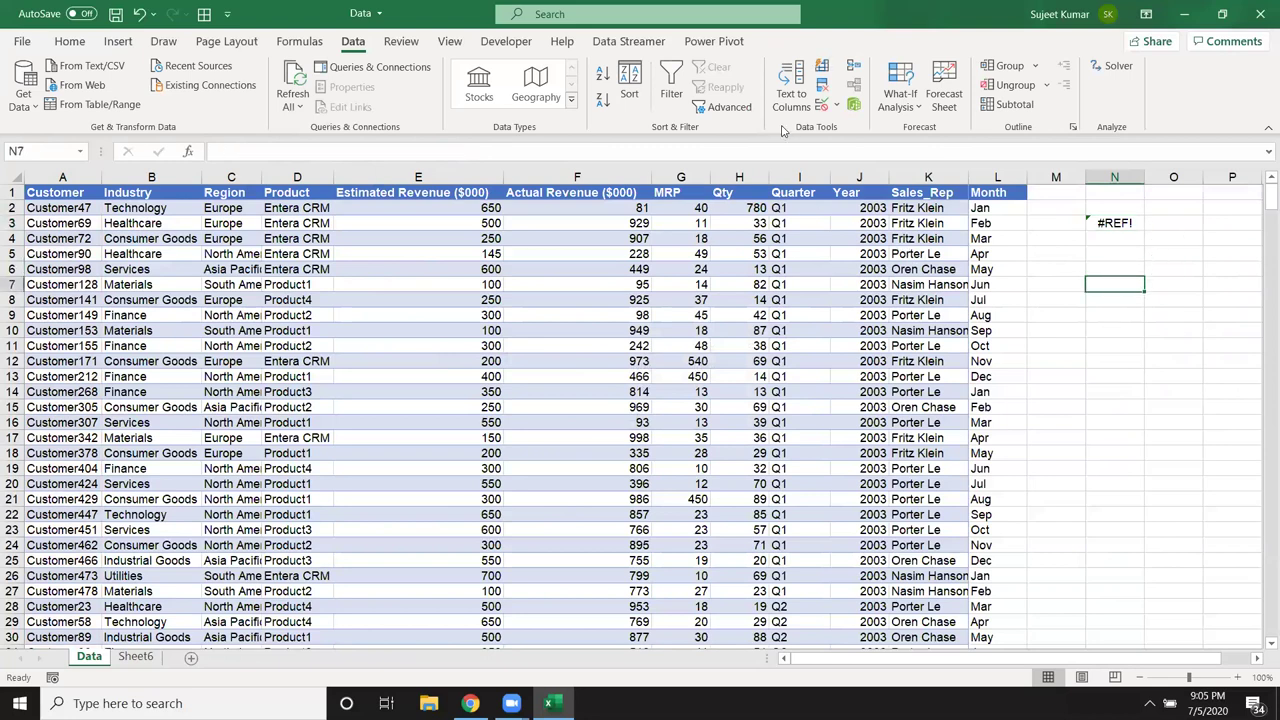
- Define a new name 'Data' and paste the OFFSET formula into Refers to
click(299, 41)
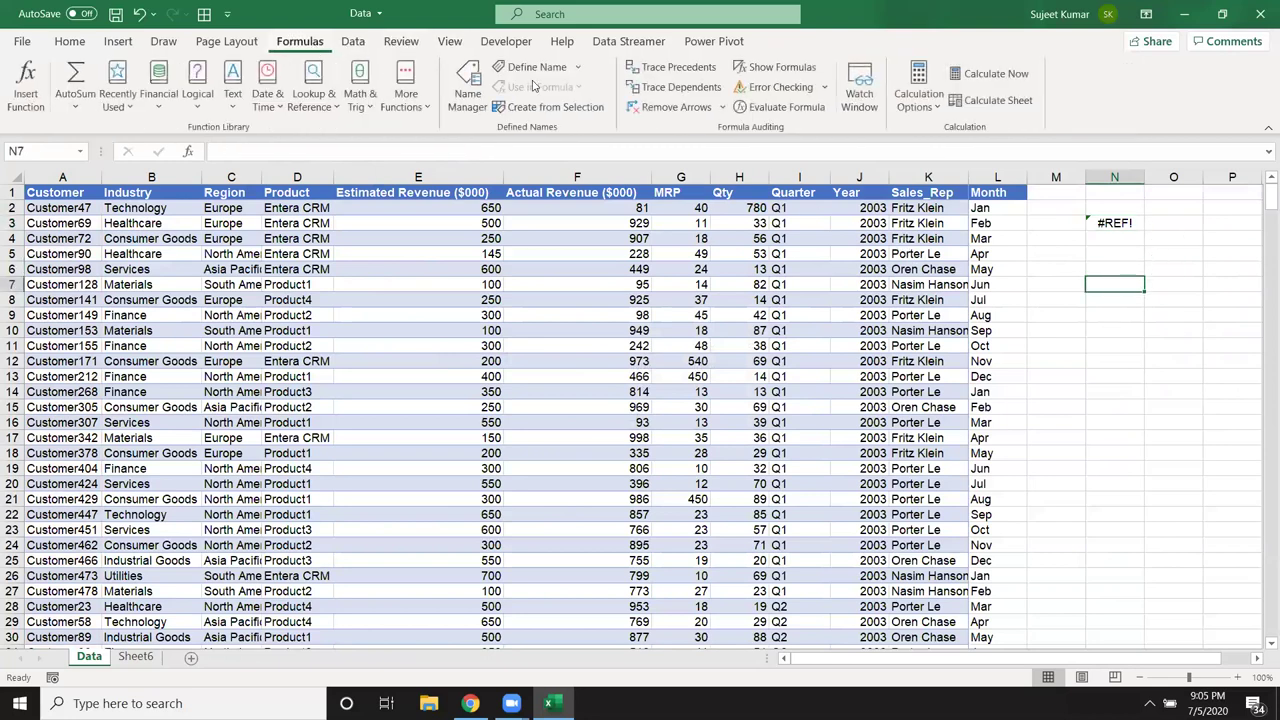
click(535, 67)
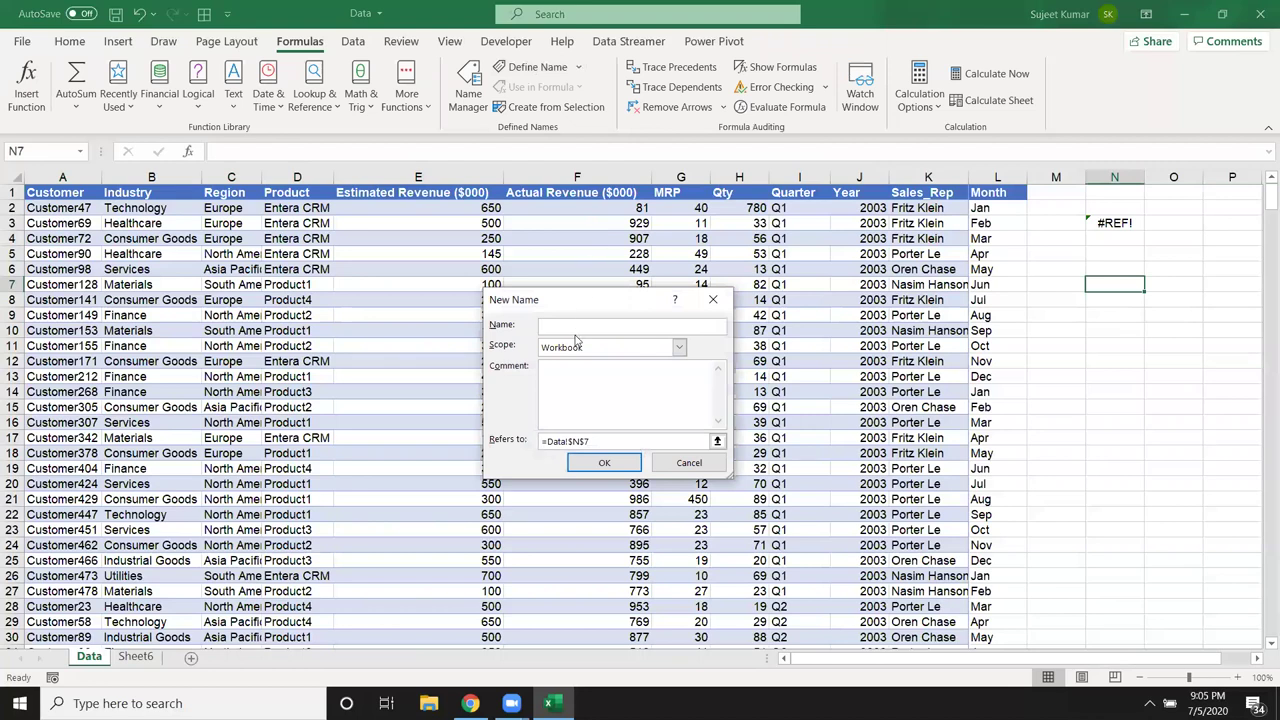
text(Data)
drag(601, 444, 422, 443)
text(=)
key(BackSpace)
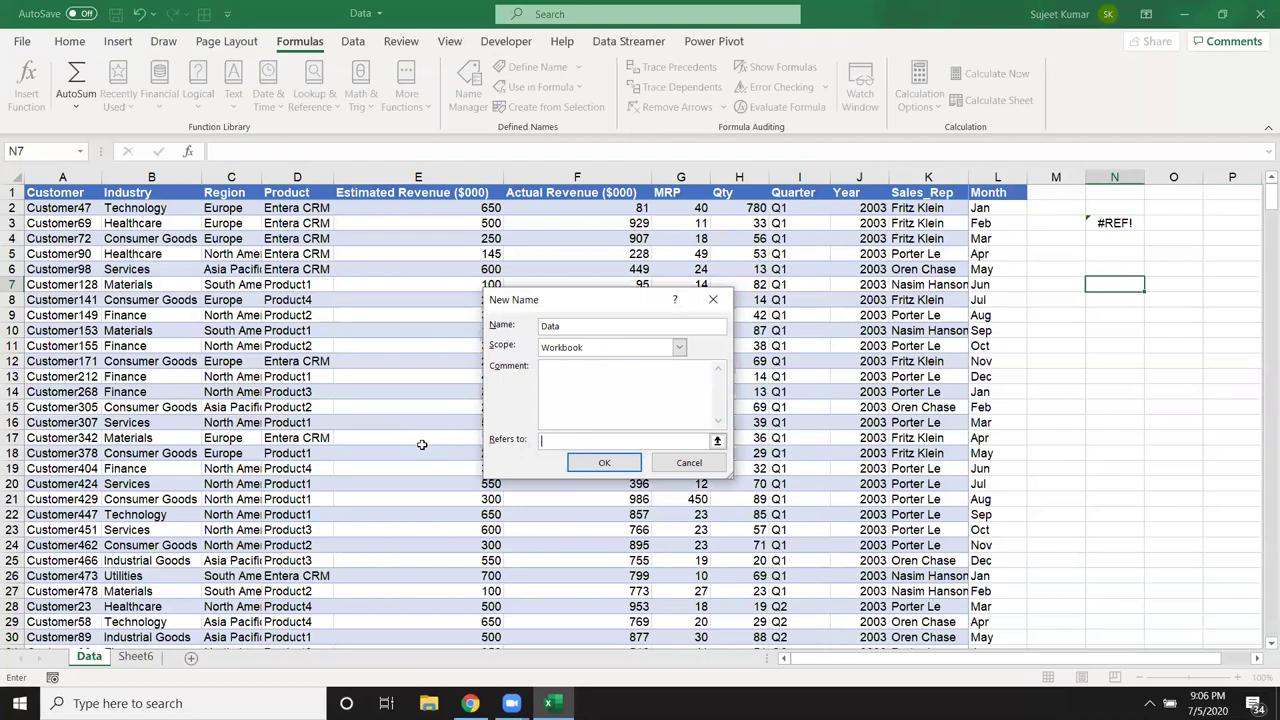
key(ctrl+v)
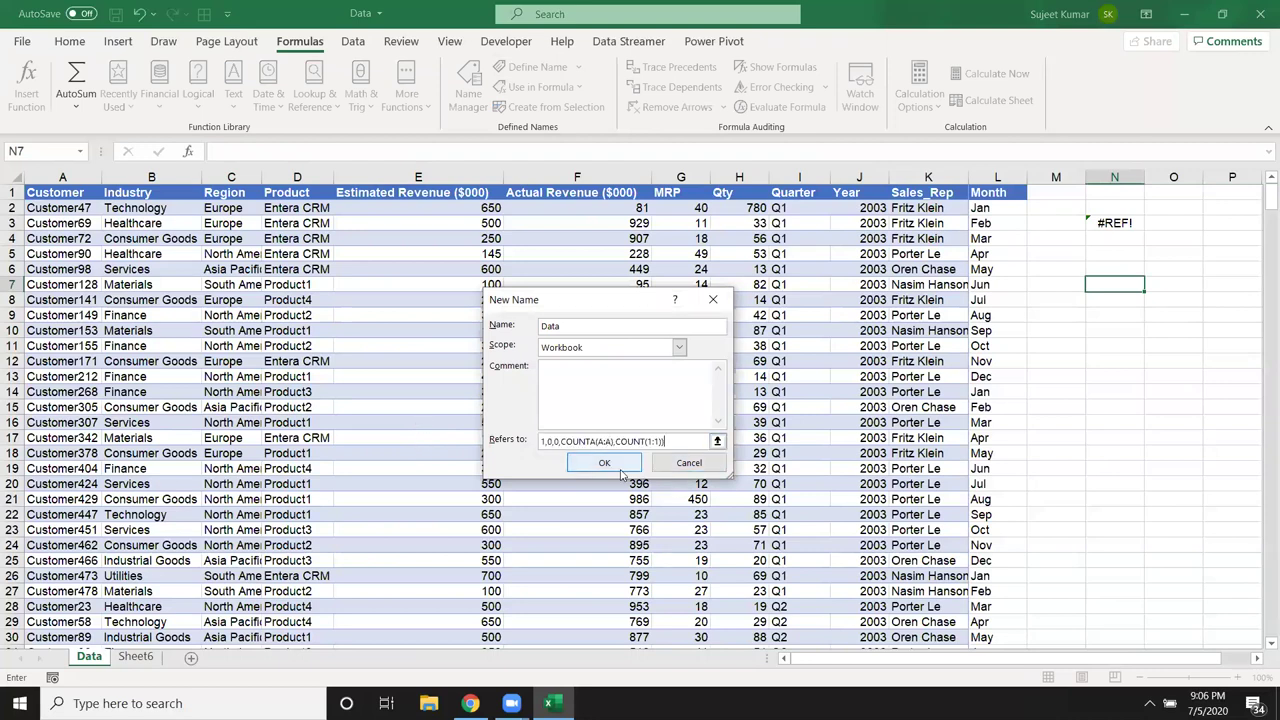
- Make $A$1, $A:$A and $1:$1 absolute in the Data definition and confirm
drag(614, 441, 480, 440)
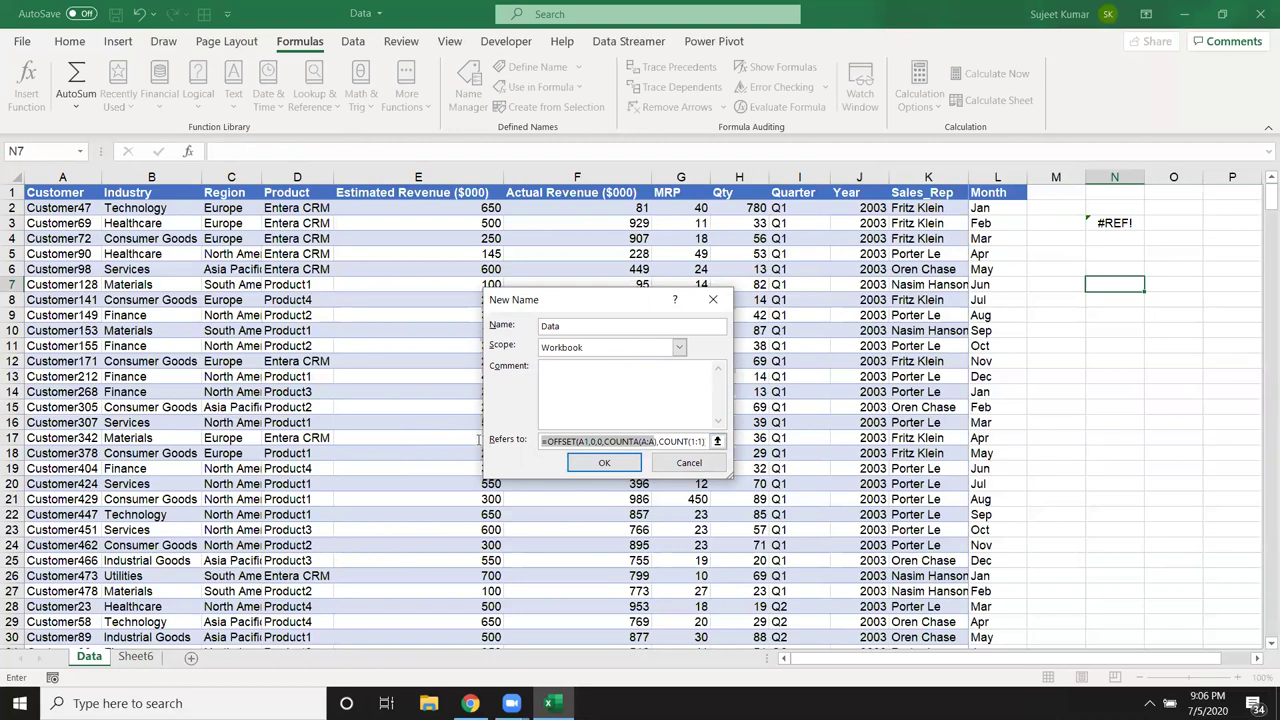
click(570, 441)
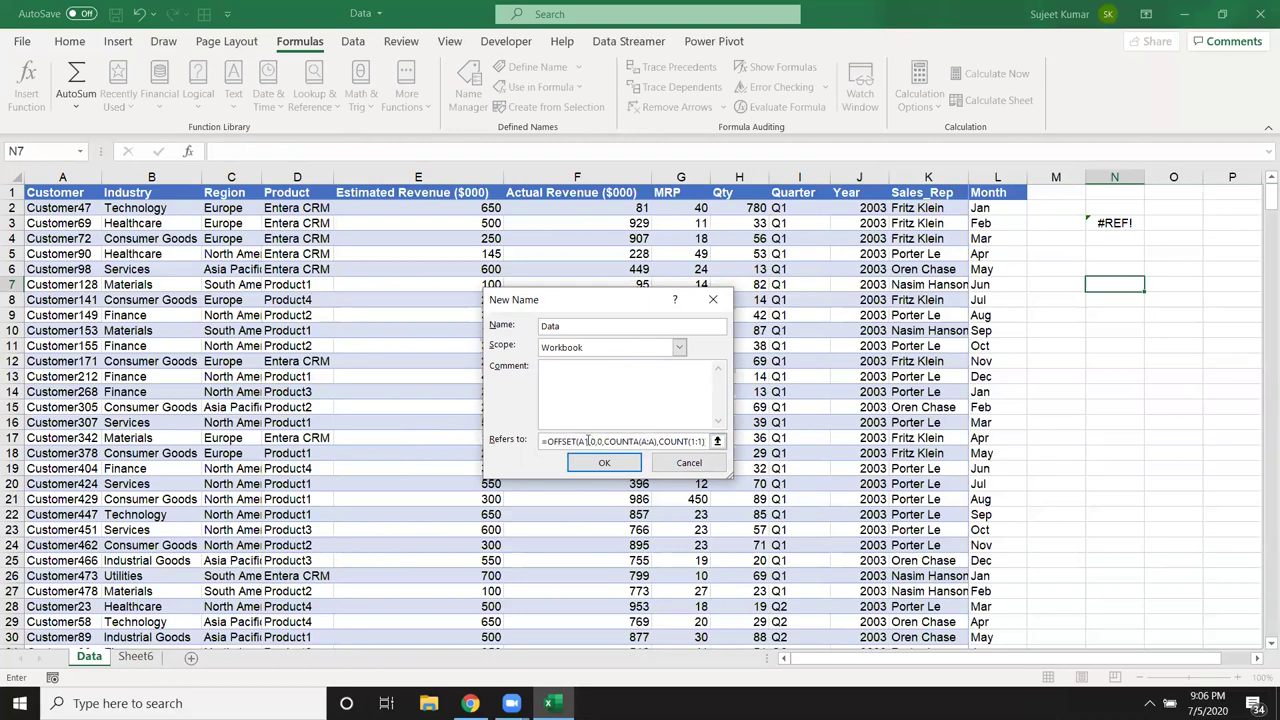
key(F4)
click(647, 441)
key(F4)
text((1:1)))
key(F4)
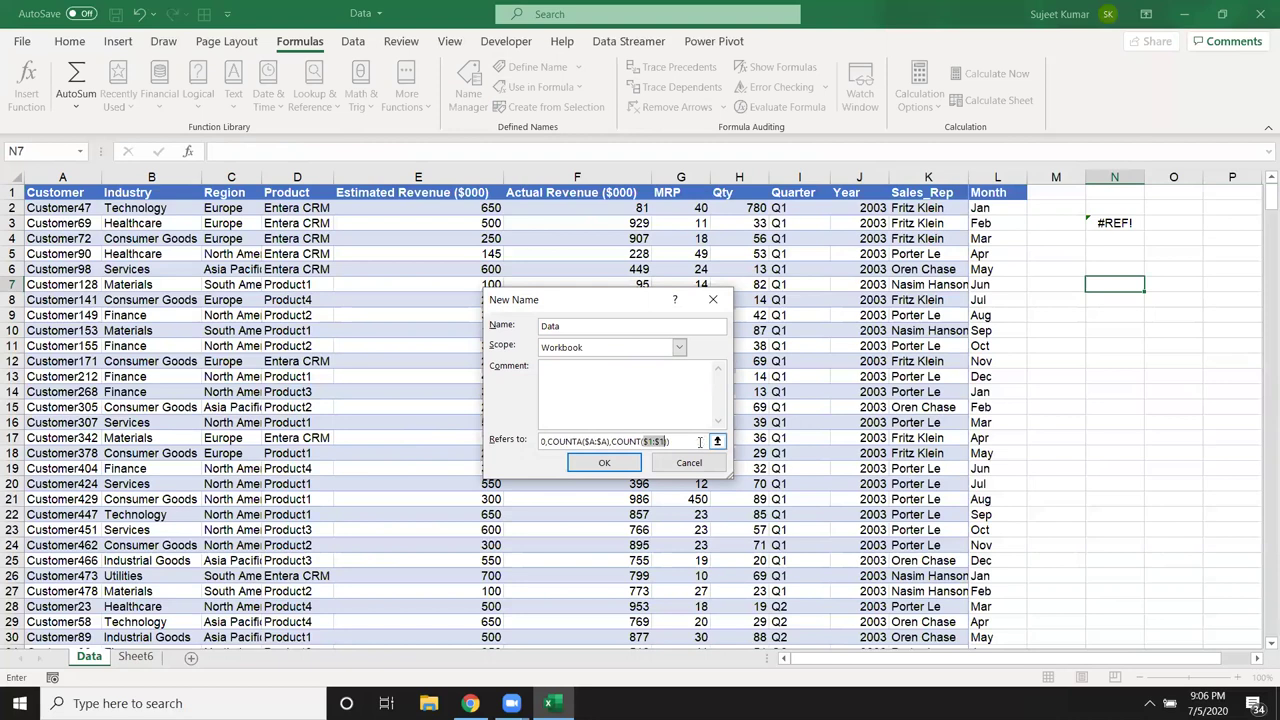
click(605, 463)
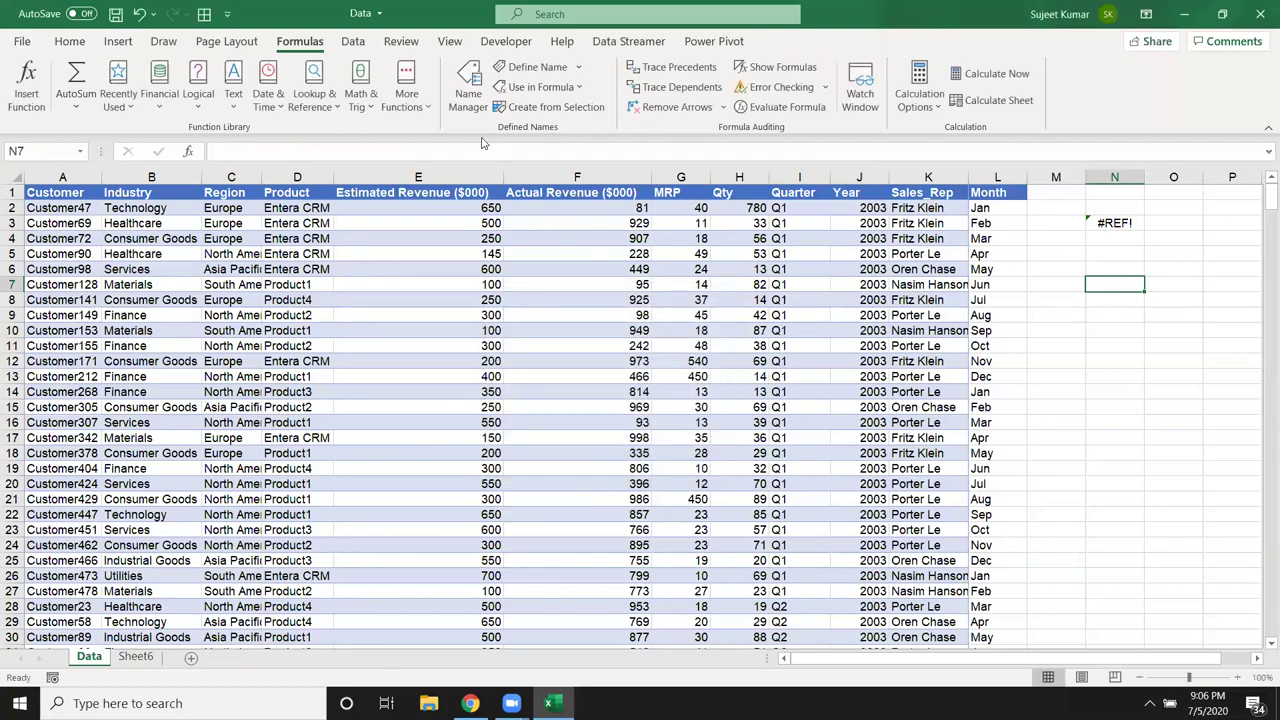
- Check the defined names in Name Manager, then go to Sheet6
click(468, 85)
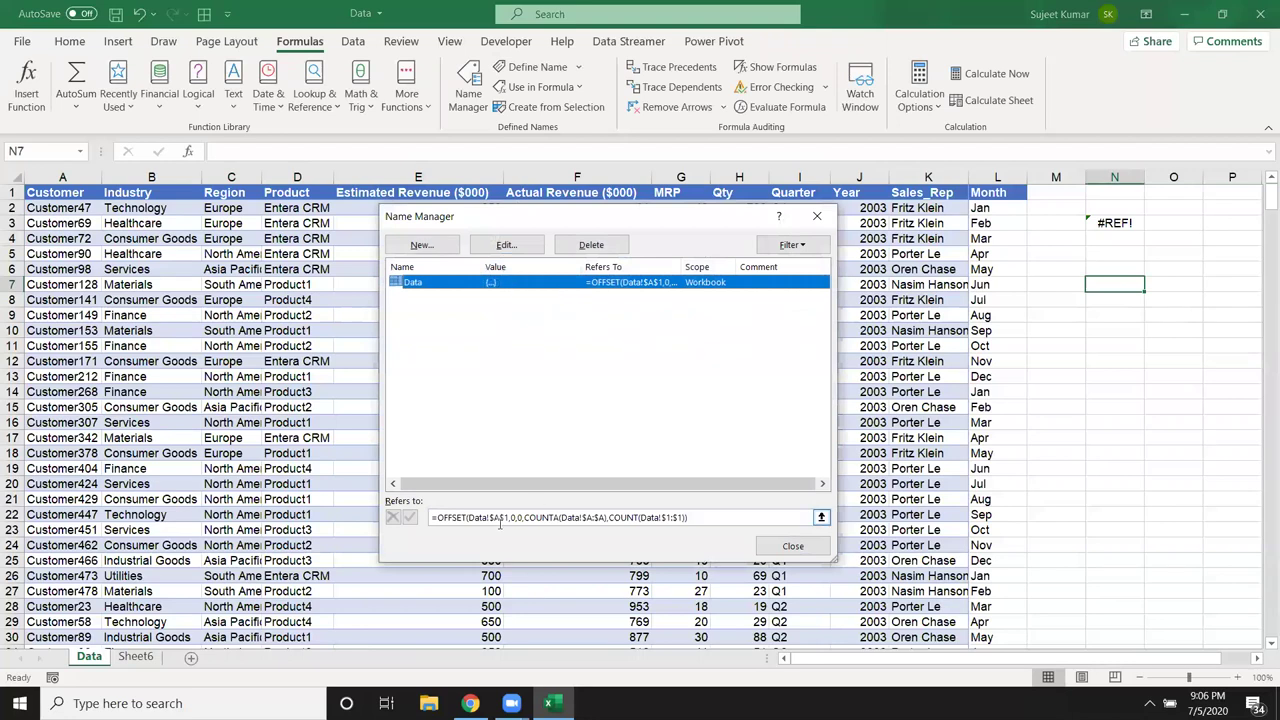
key(Escape)
click(157, 660)
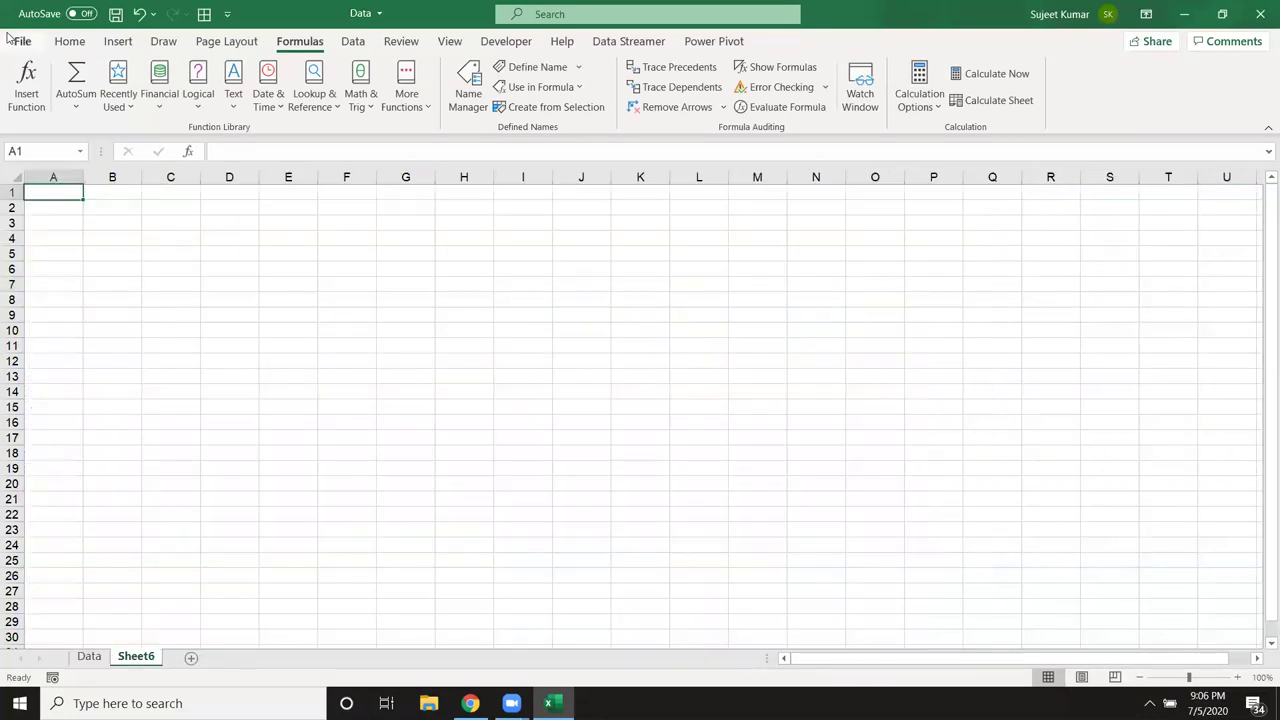
- Try creating a PivotTable from =data, which is rejected as invalid twice, then cancel
click(117, 43)
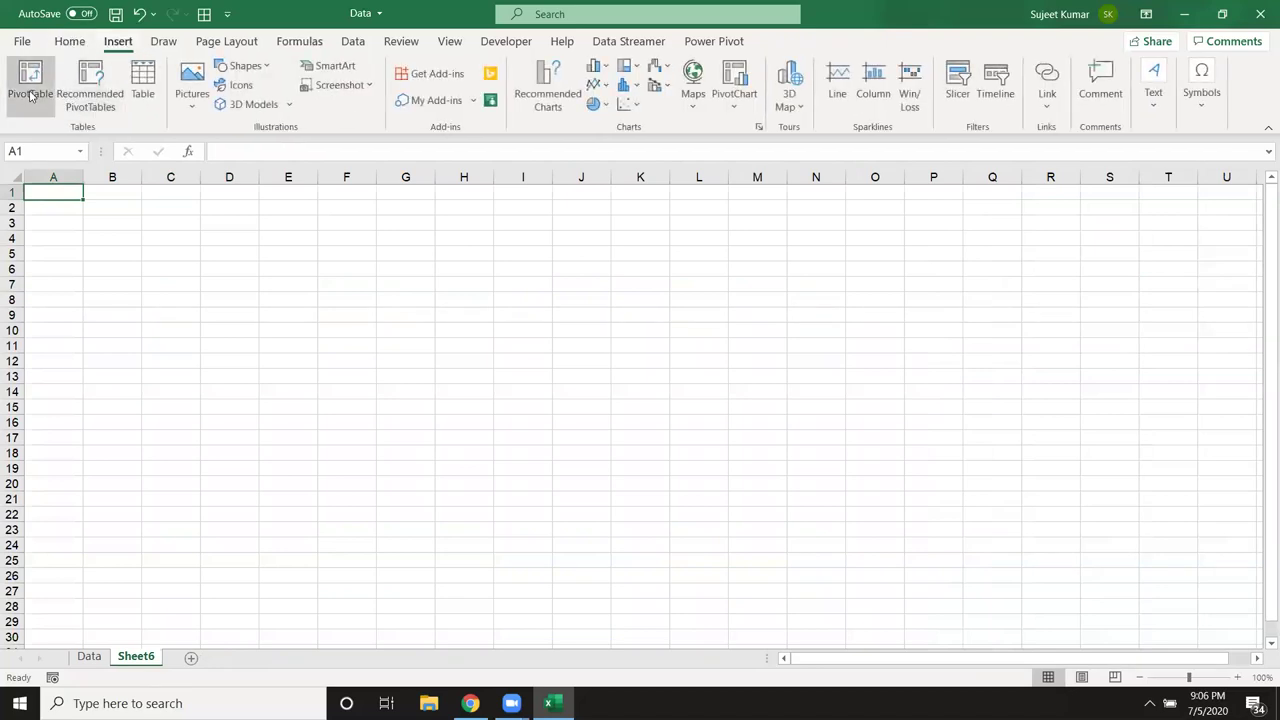
click(30, 88)
text(dat)
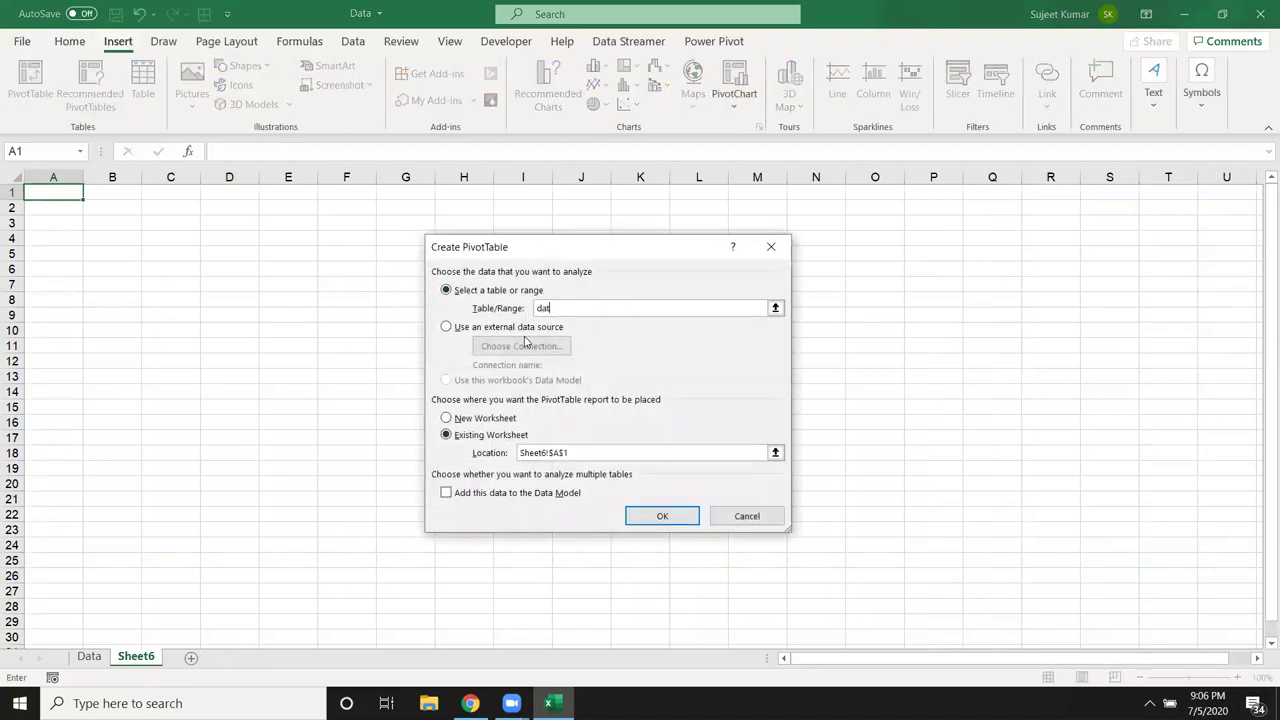
key(BackSpace)
key(BackSpace)
text(=da)
click(661, 519)
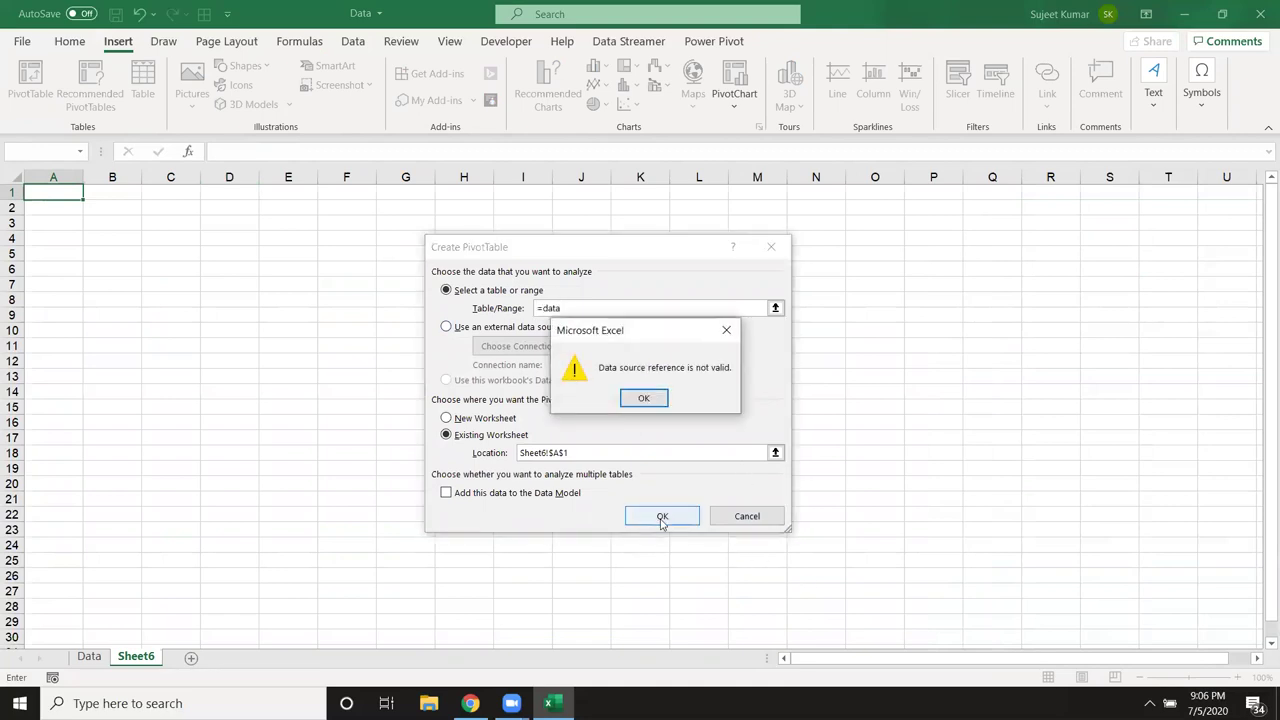
click(644, 399)
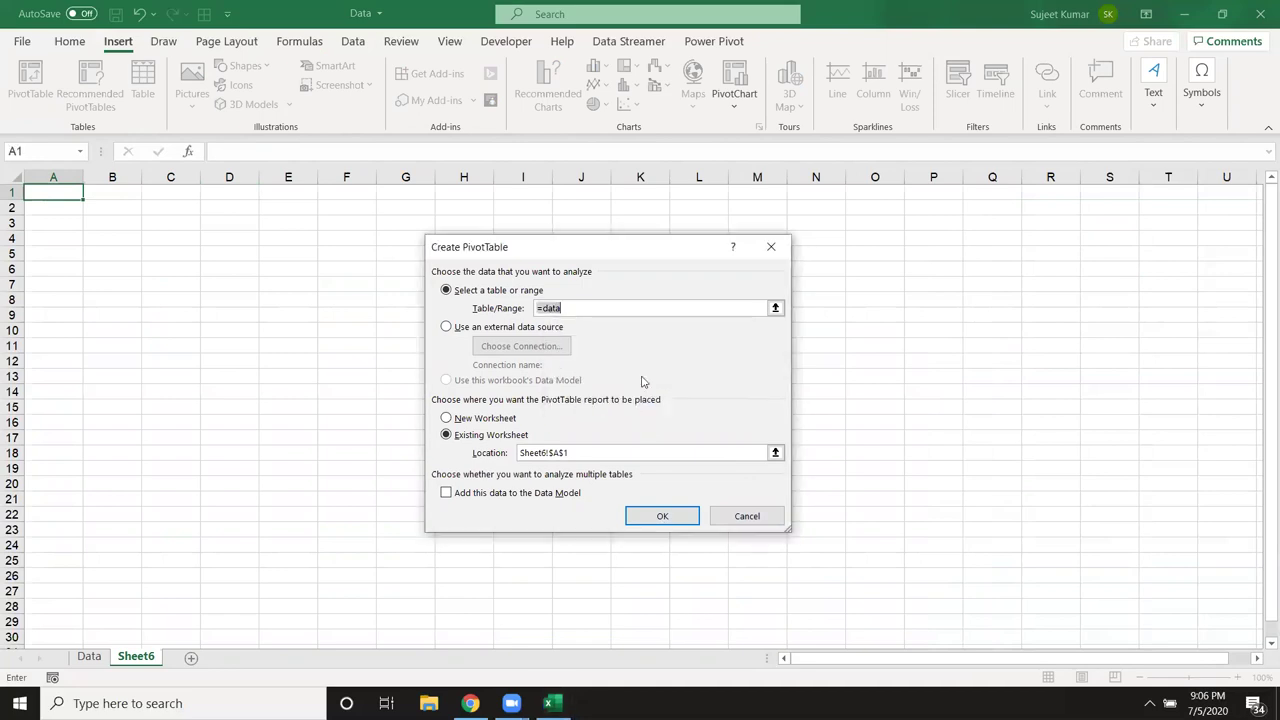
text(da)
click(666, 515)
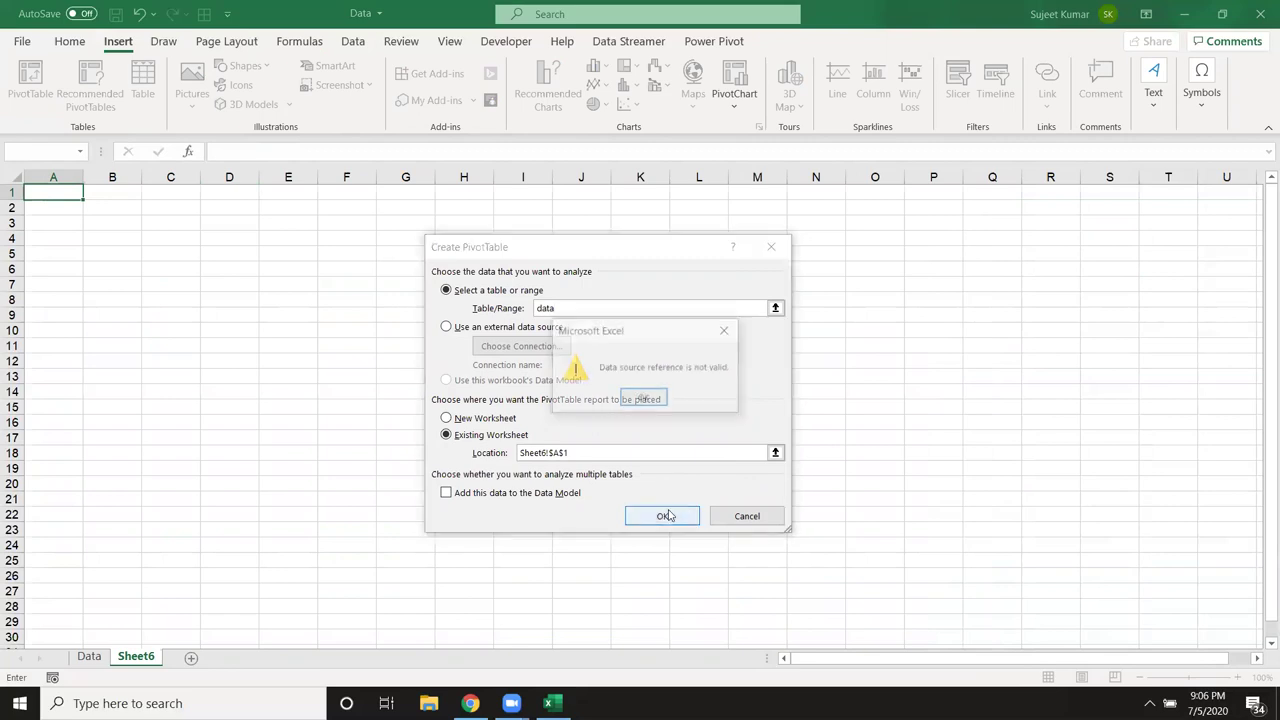
click(666, 397)
drag(775, 309, 765, 316)
key(Escape)
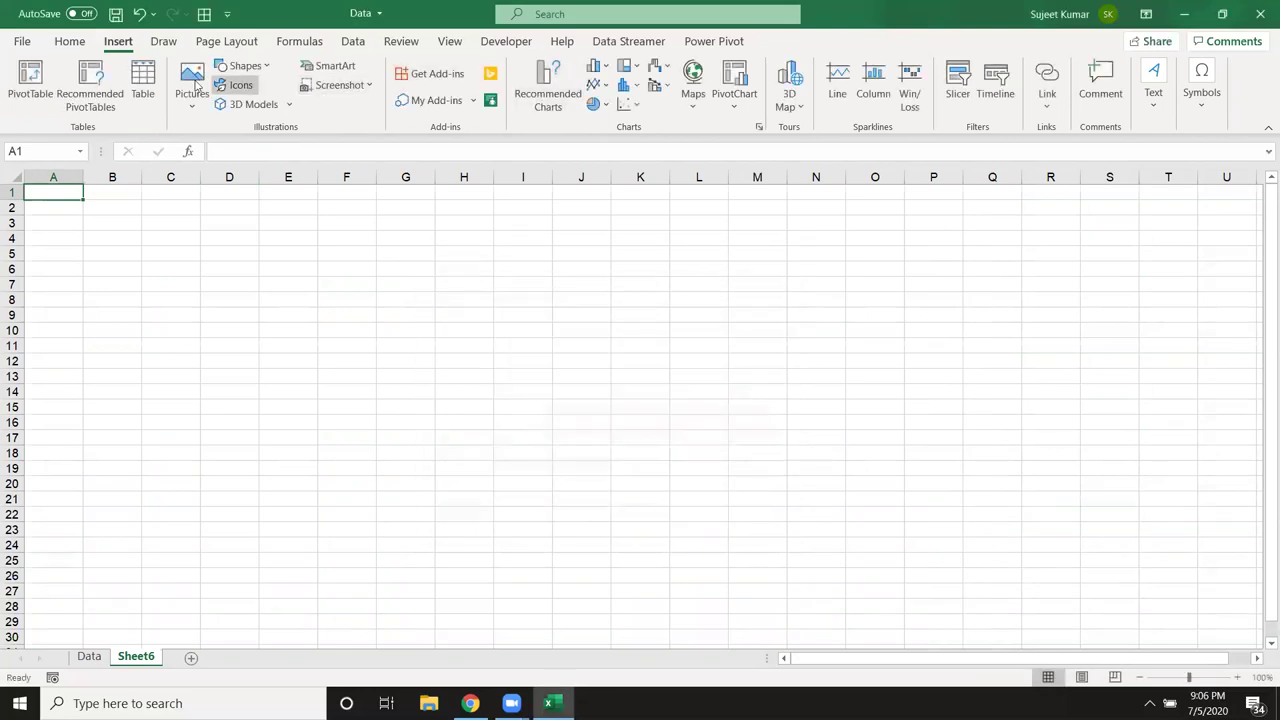
- Recheck the Data name's definition in Name Manager
click(72, 42)
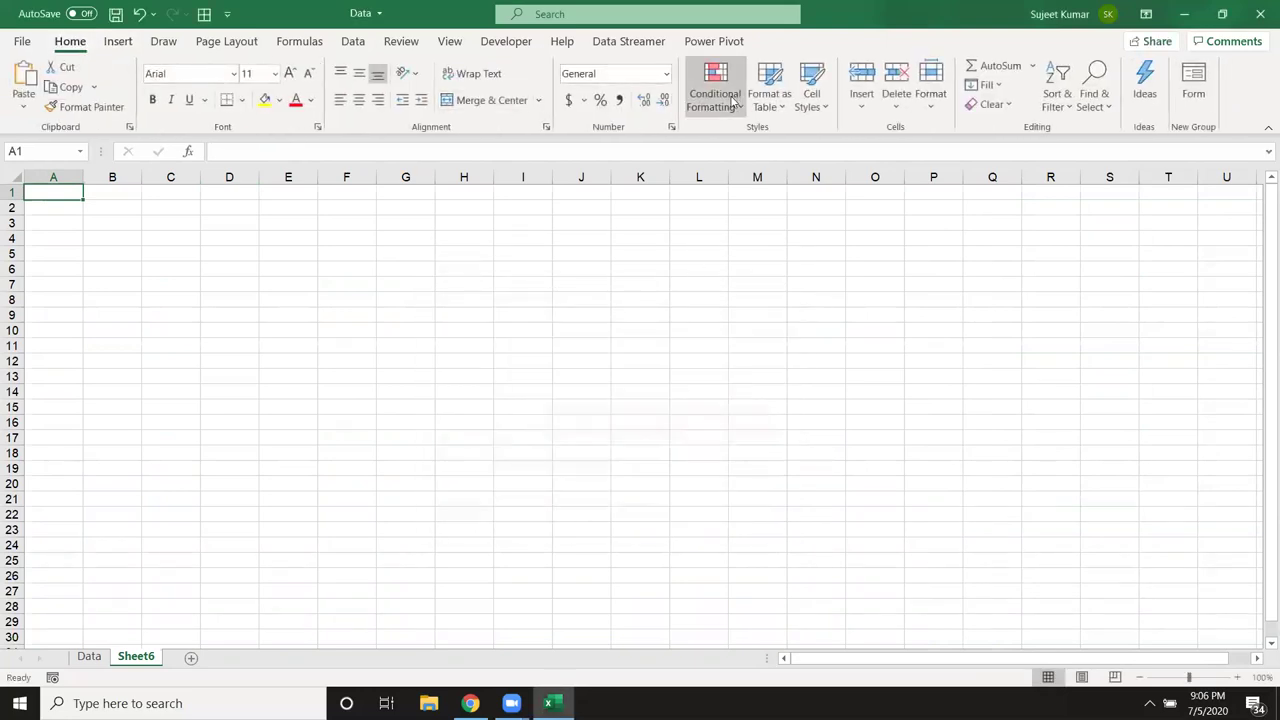
click(299, 41)
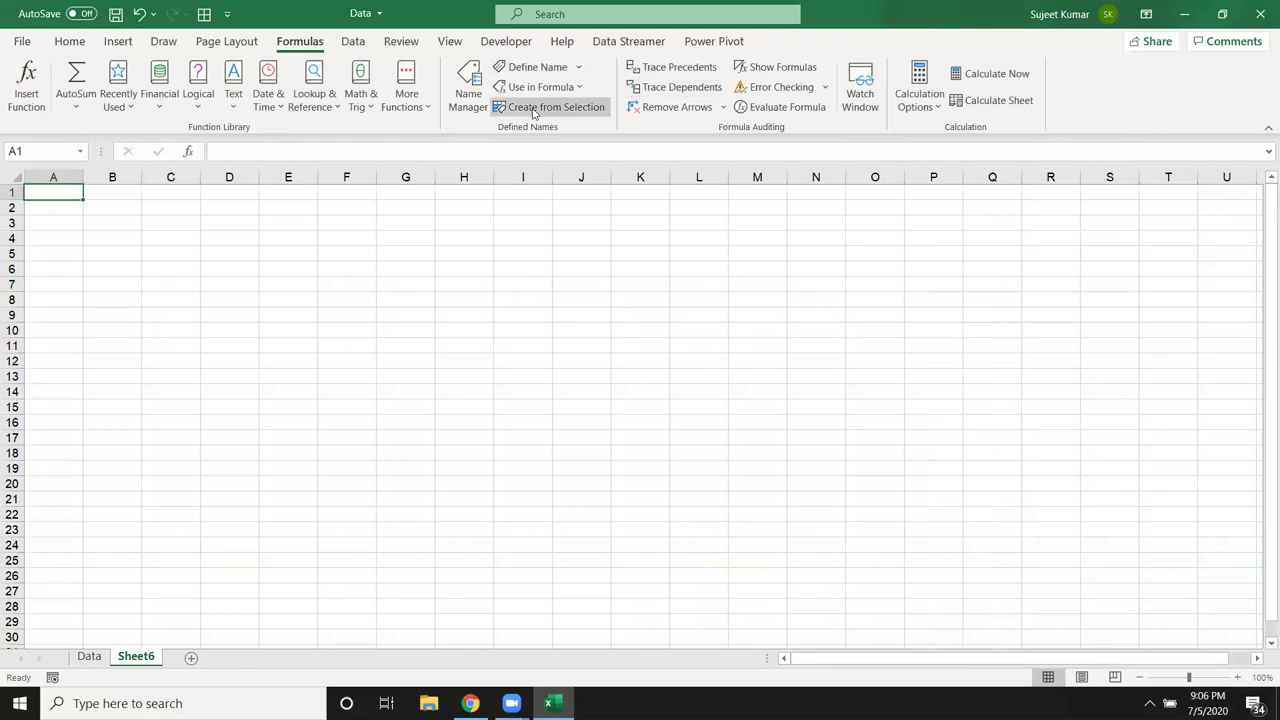
click(468, 93)
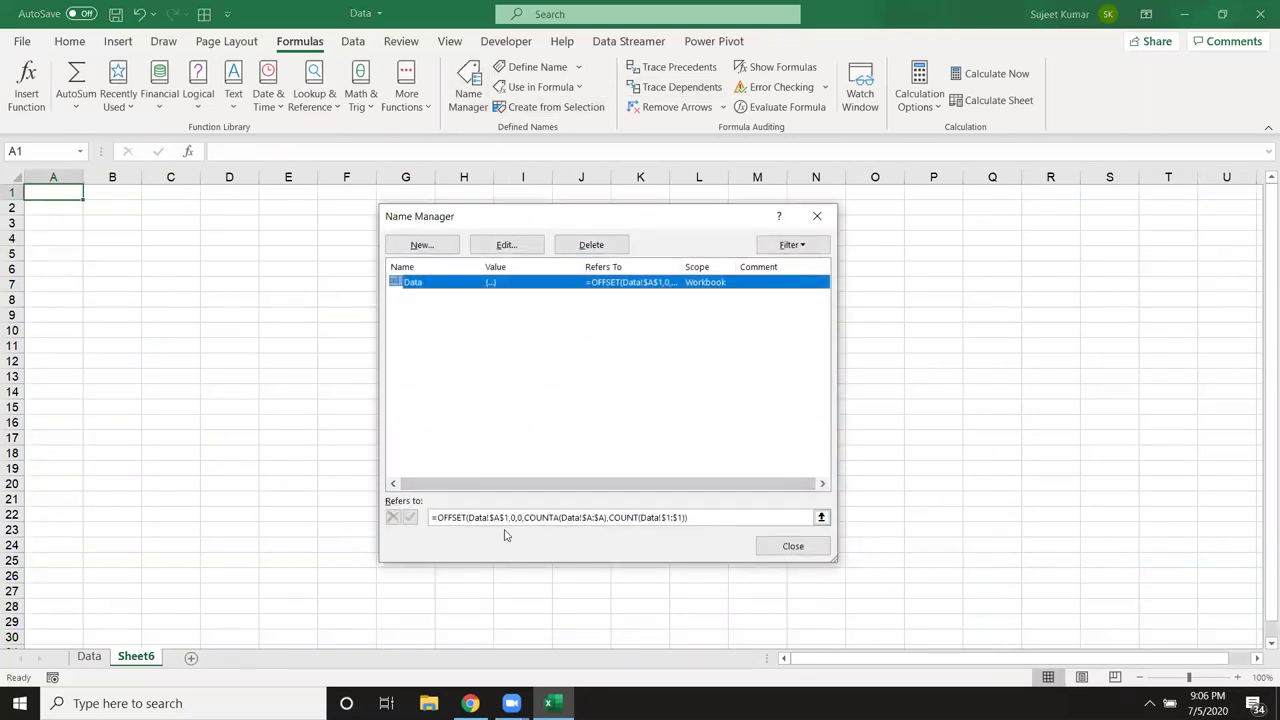
key(Escape)
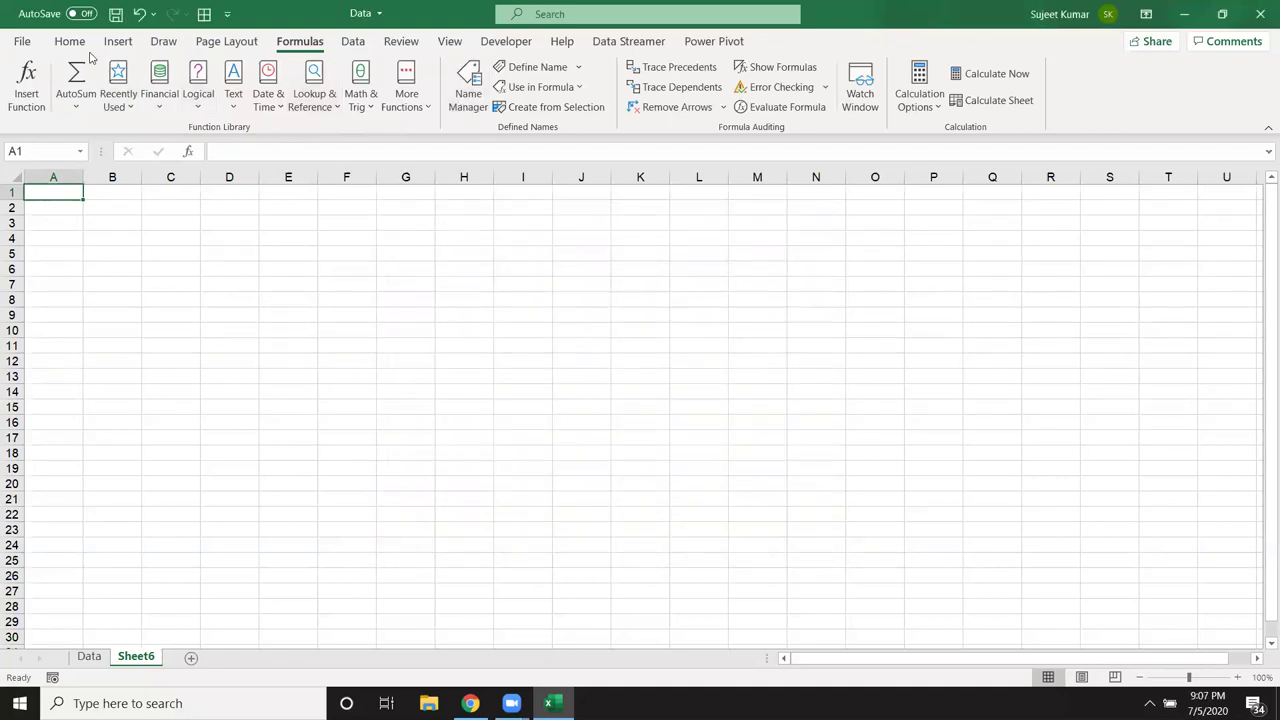
click(117, 41)
- Try =Data and then =Data!Data as the PivotTable source; both are rejected, so cancel
click(30, 80)
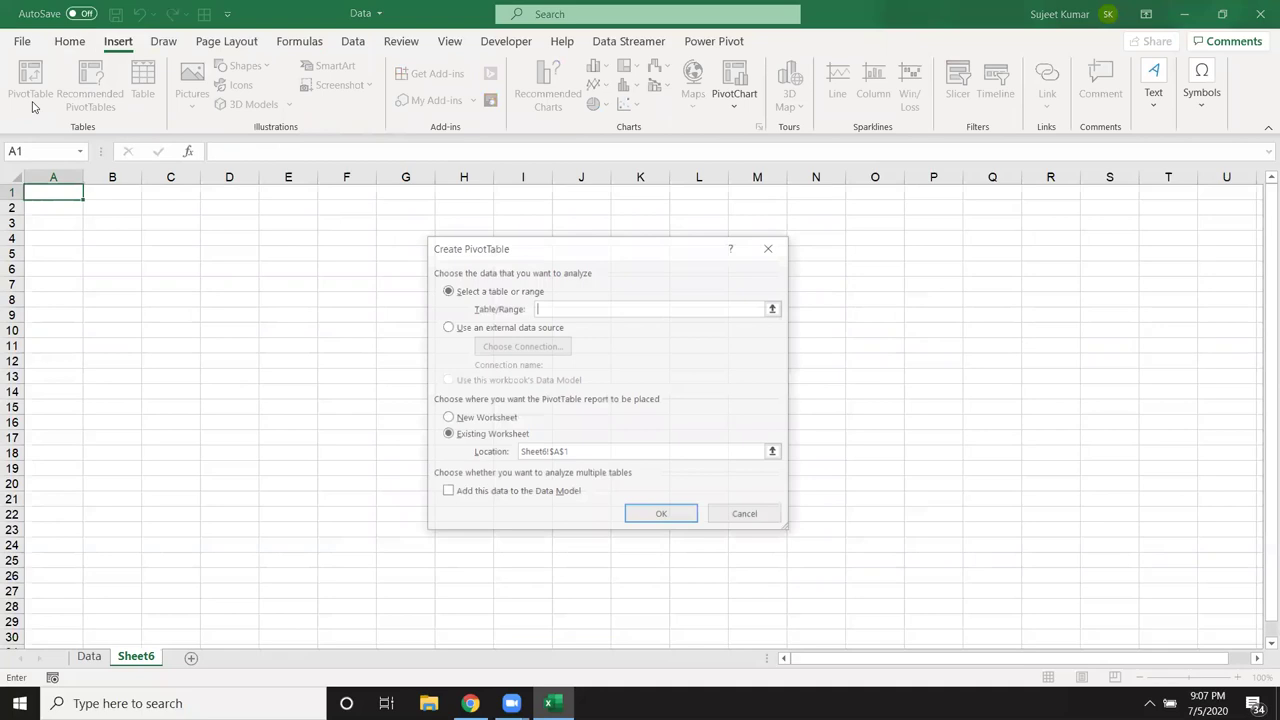
text(=Data)
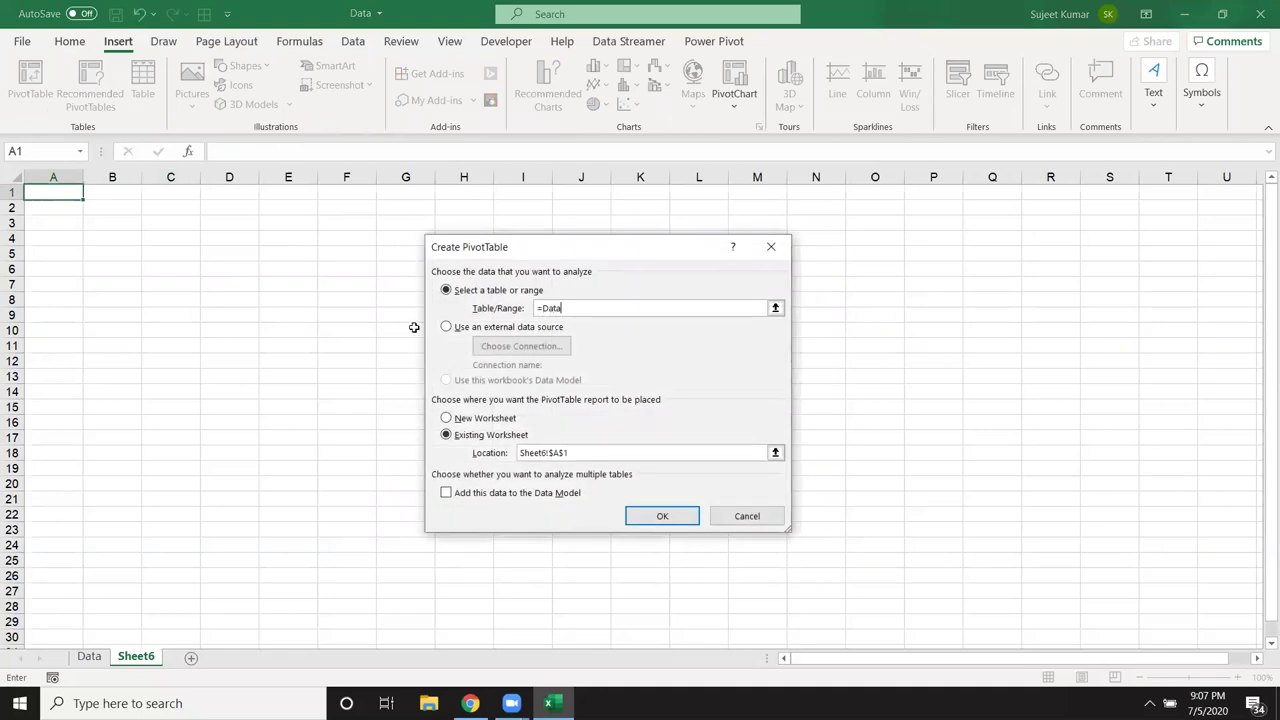
click(664, 518)
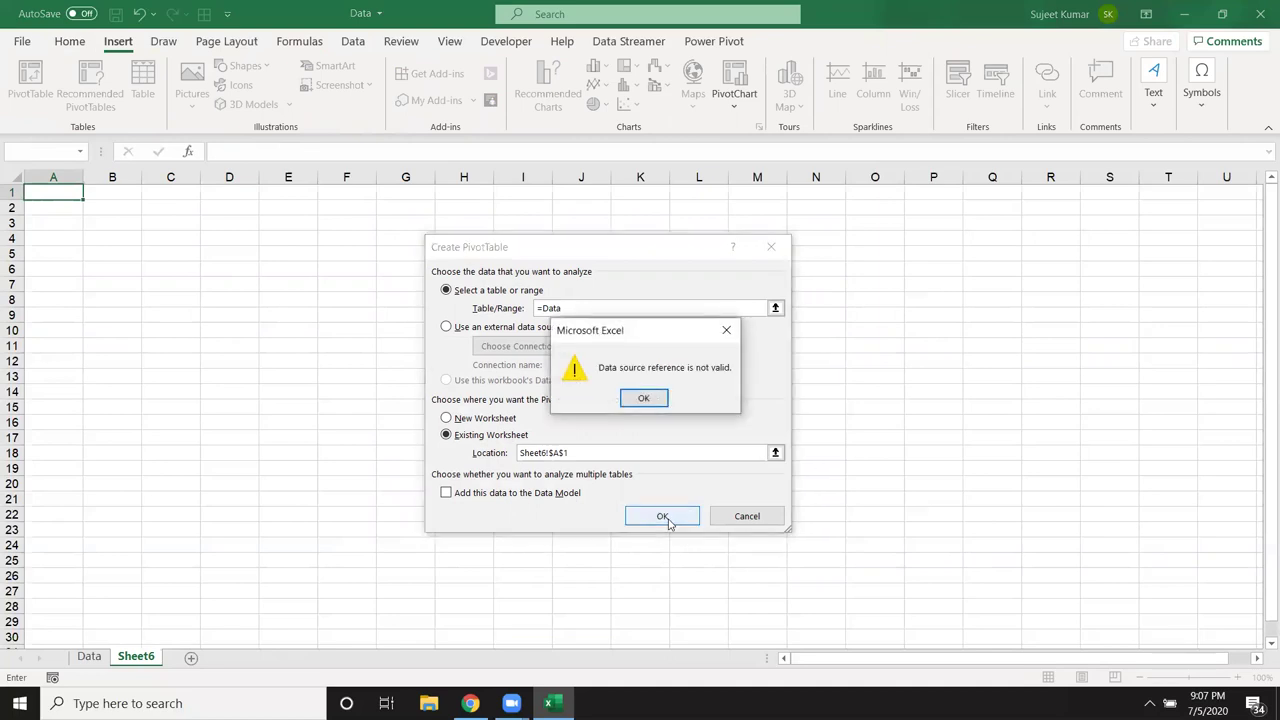
click(662, 399)
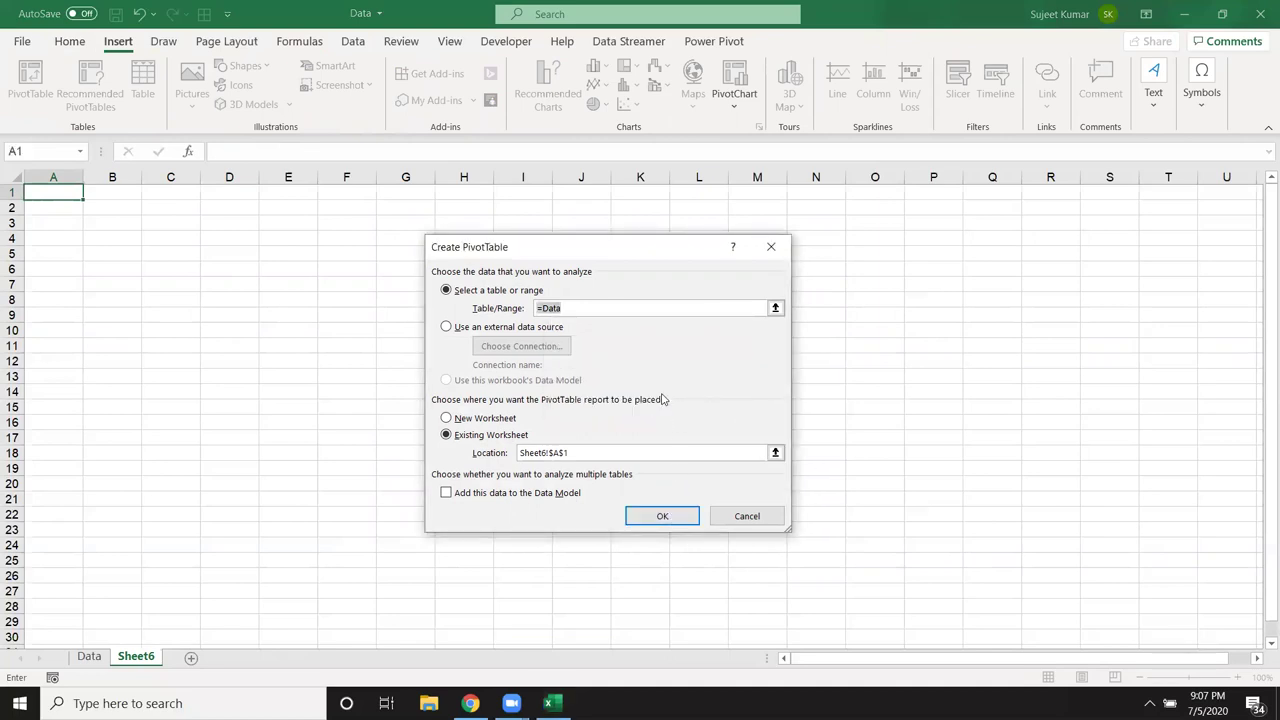
click(565, 308)
text(ta)
click(679, 518)
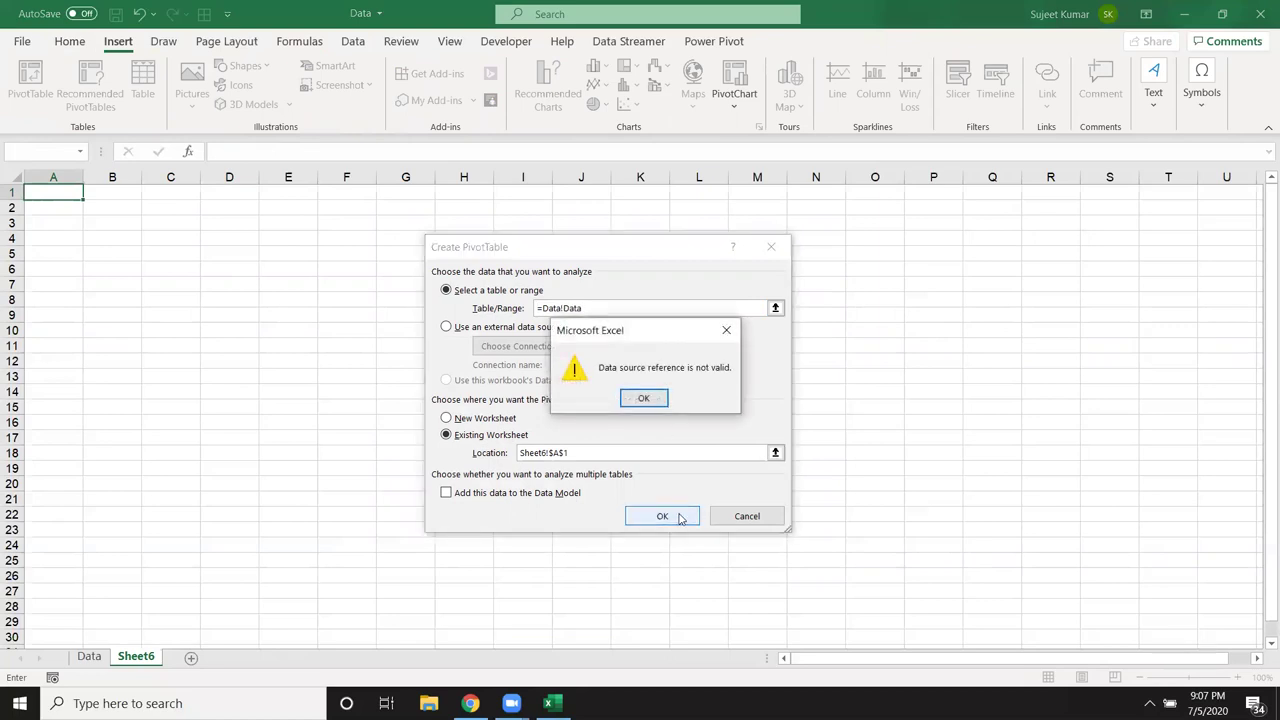
key(Return)
key(Escape)
- Inspect the OFFSET formula in N3 on the Data sheet, then return to Sheet6
click(84, 660)
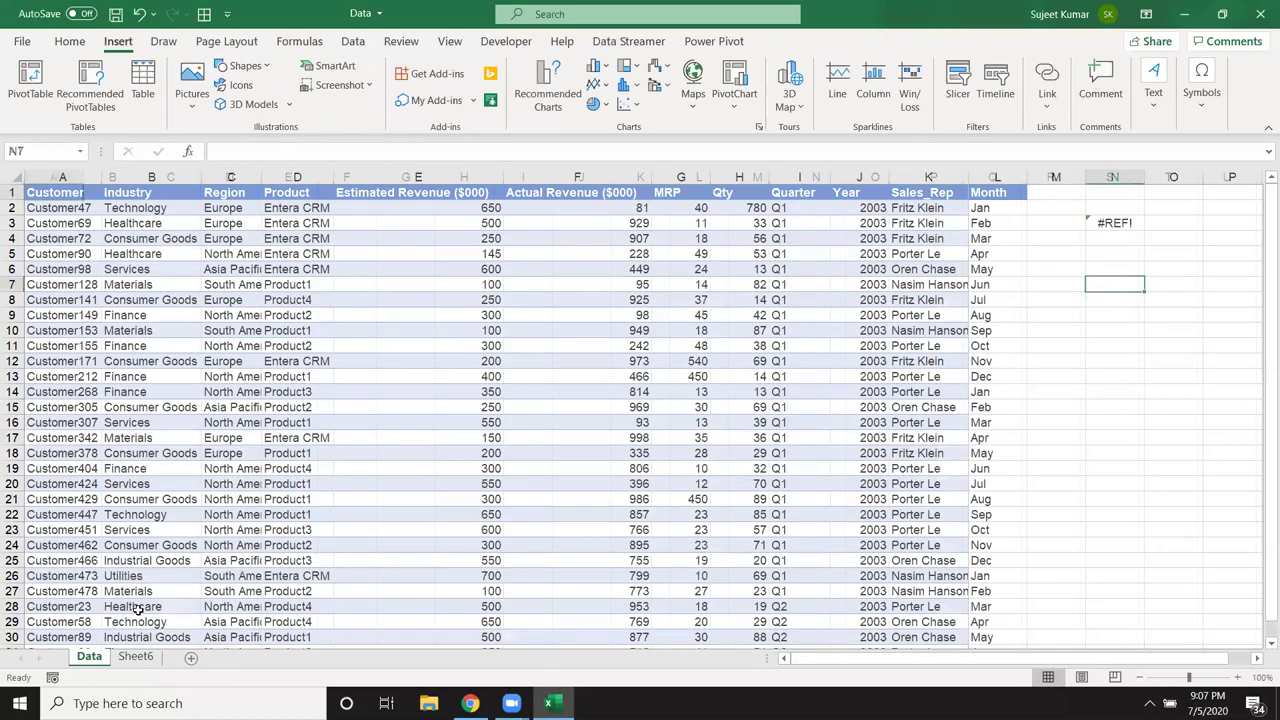
click(1116, 224)
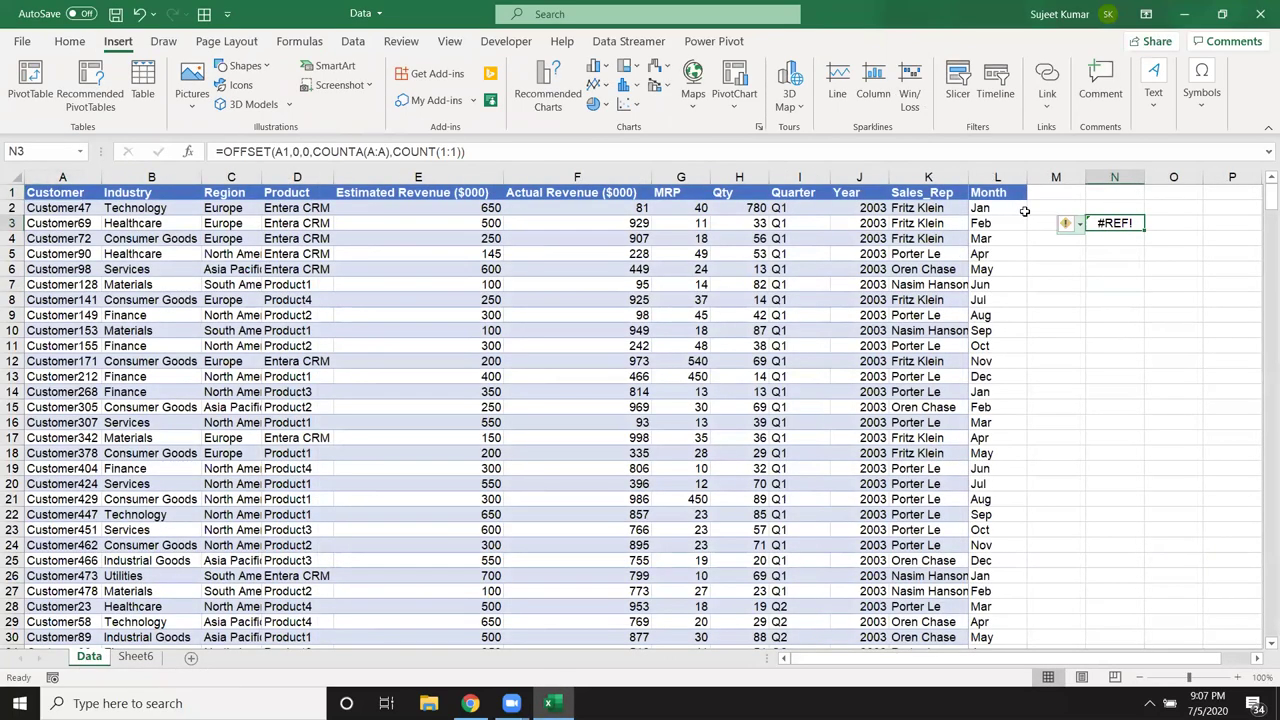
click(135, 657)
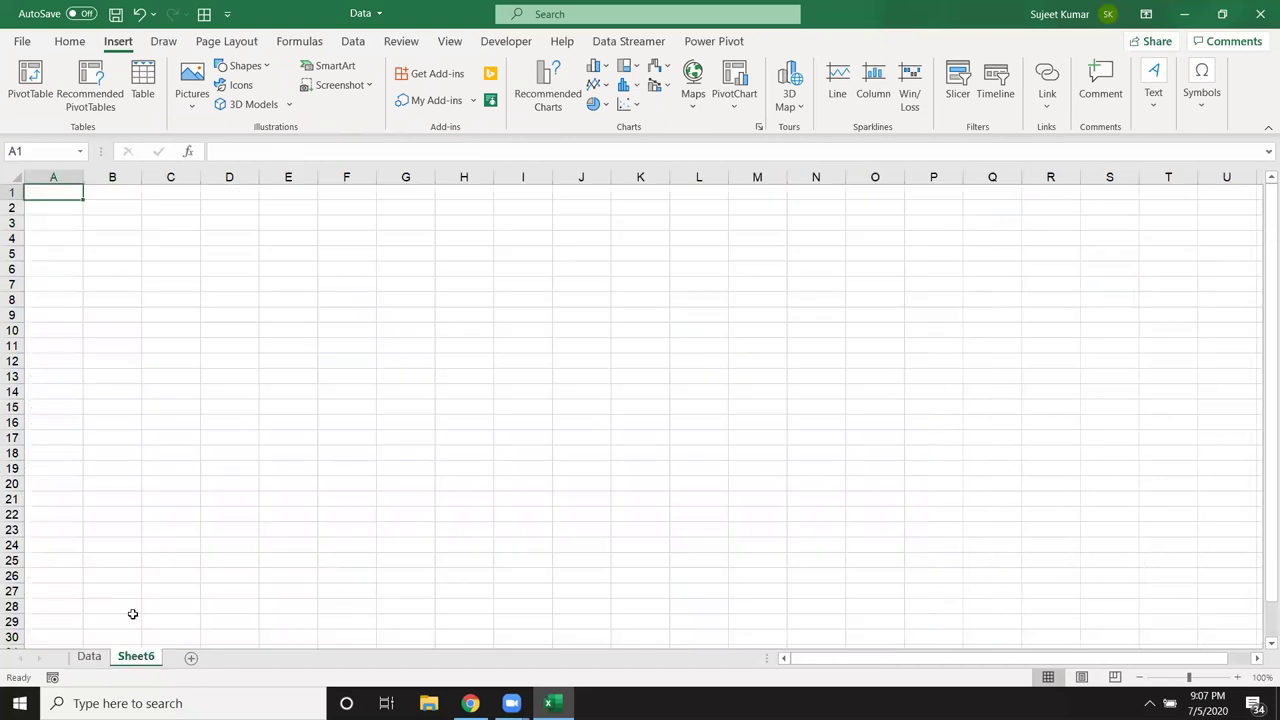
- In Name Manager, change Data's width to COUNTA(Data!$1:$1), commit, verify the range, and close
click(305, 45)
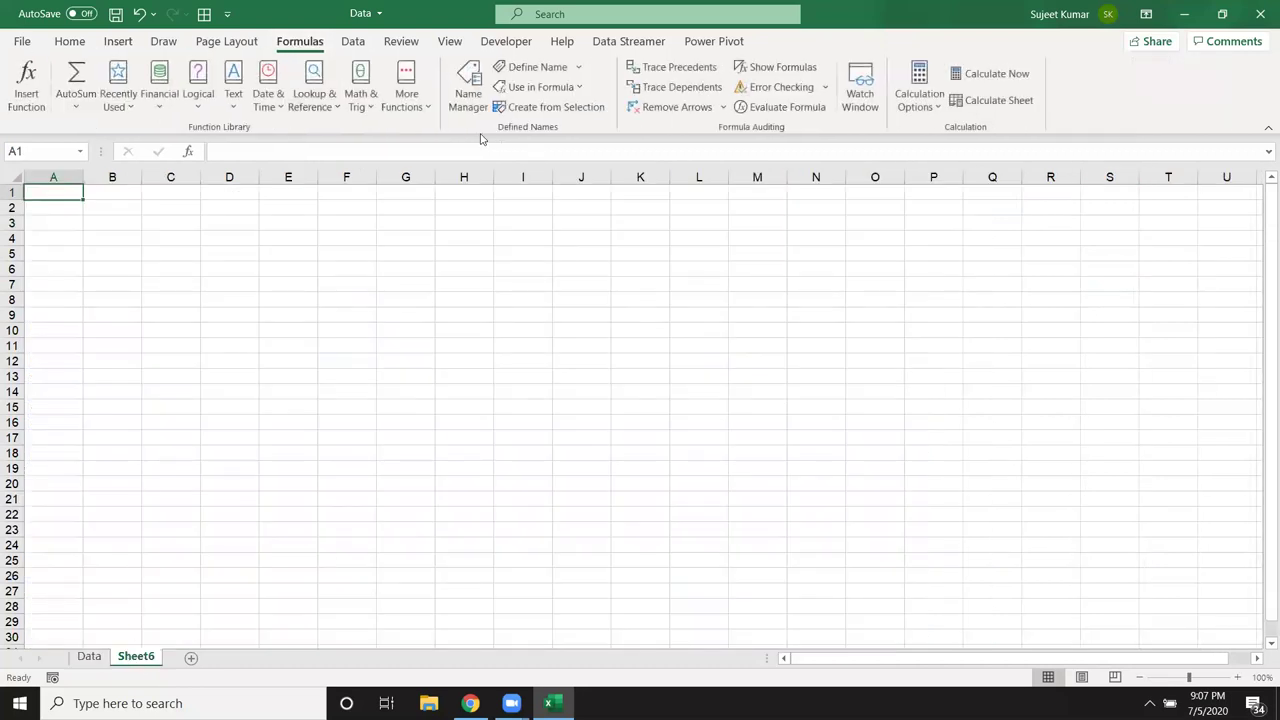
click(468, 93)
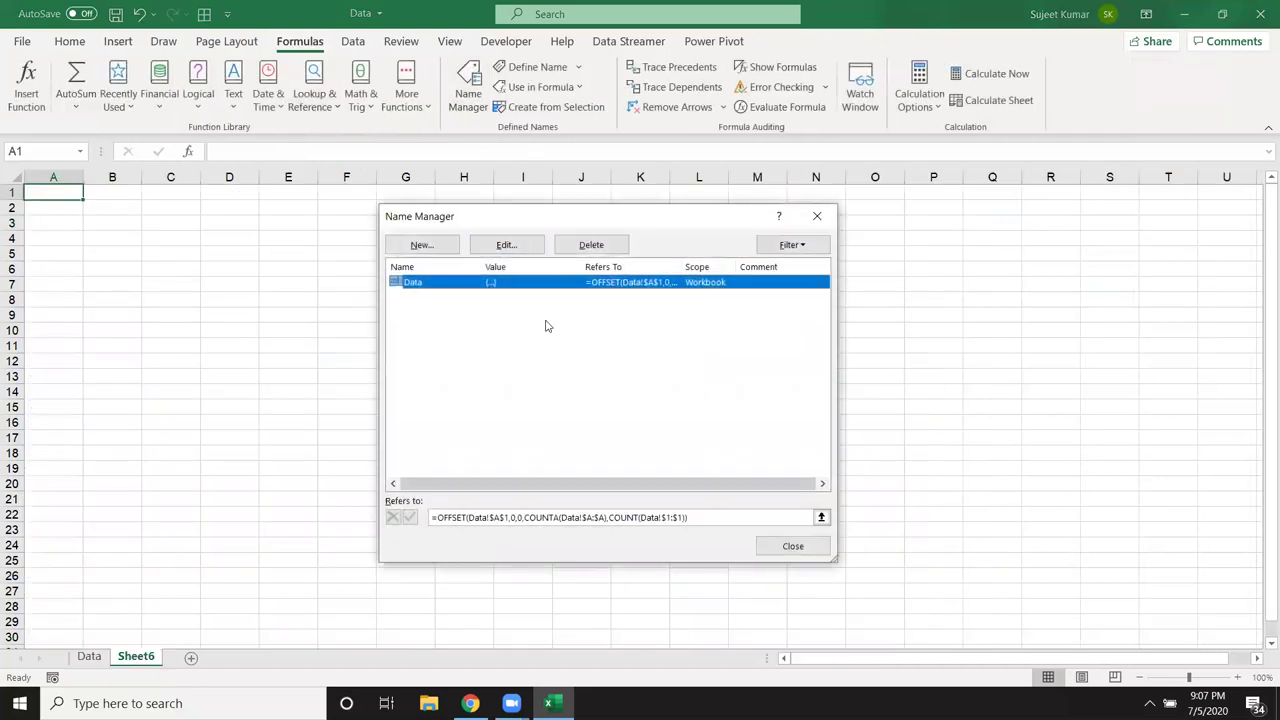
click(527, 518)
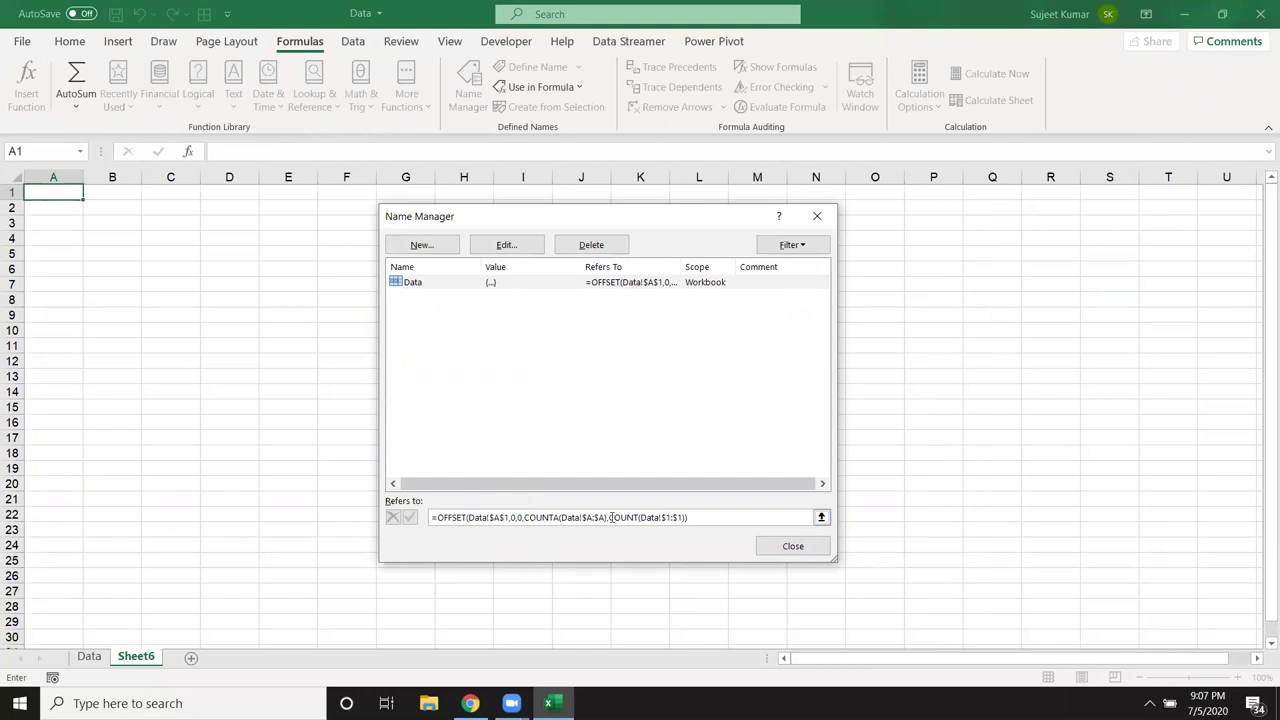
click(685, 525)
click(637, 518)
text(a)
click(410, 518)
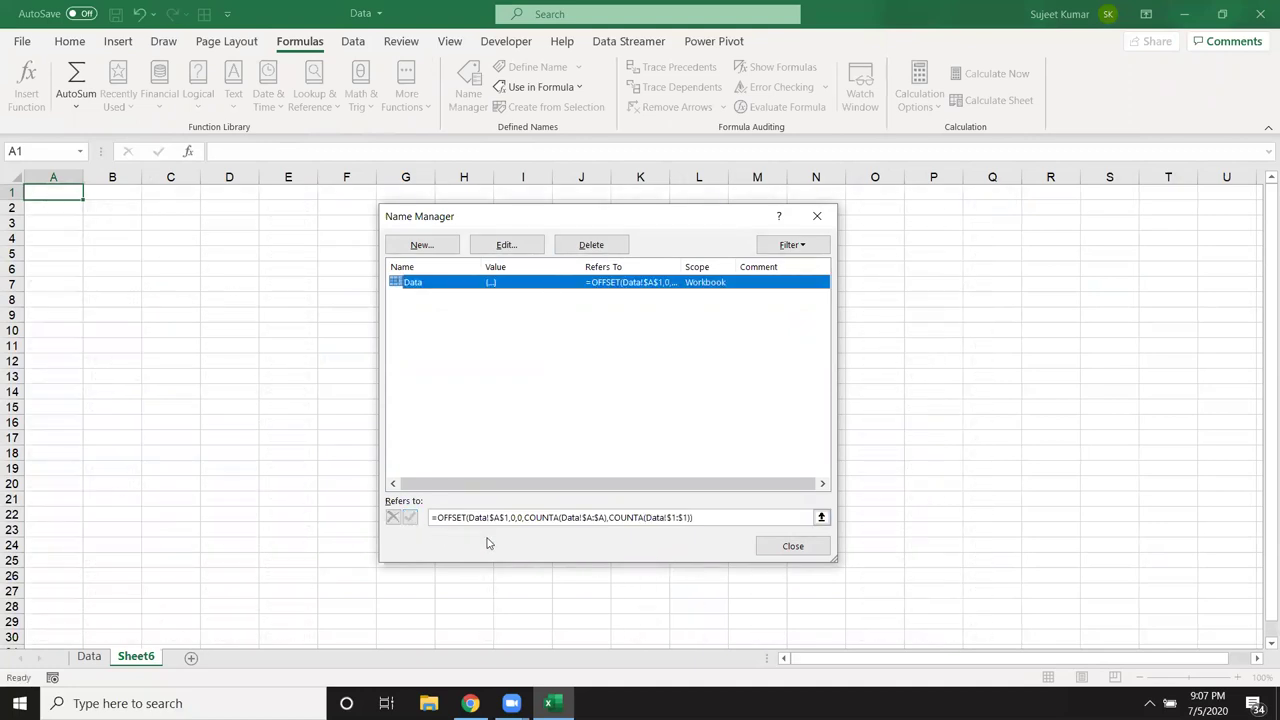
click(494, 517)
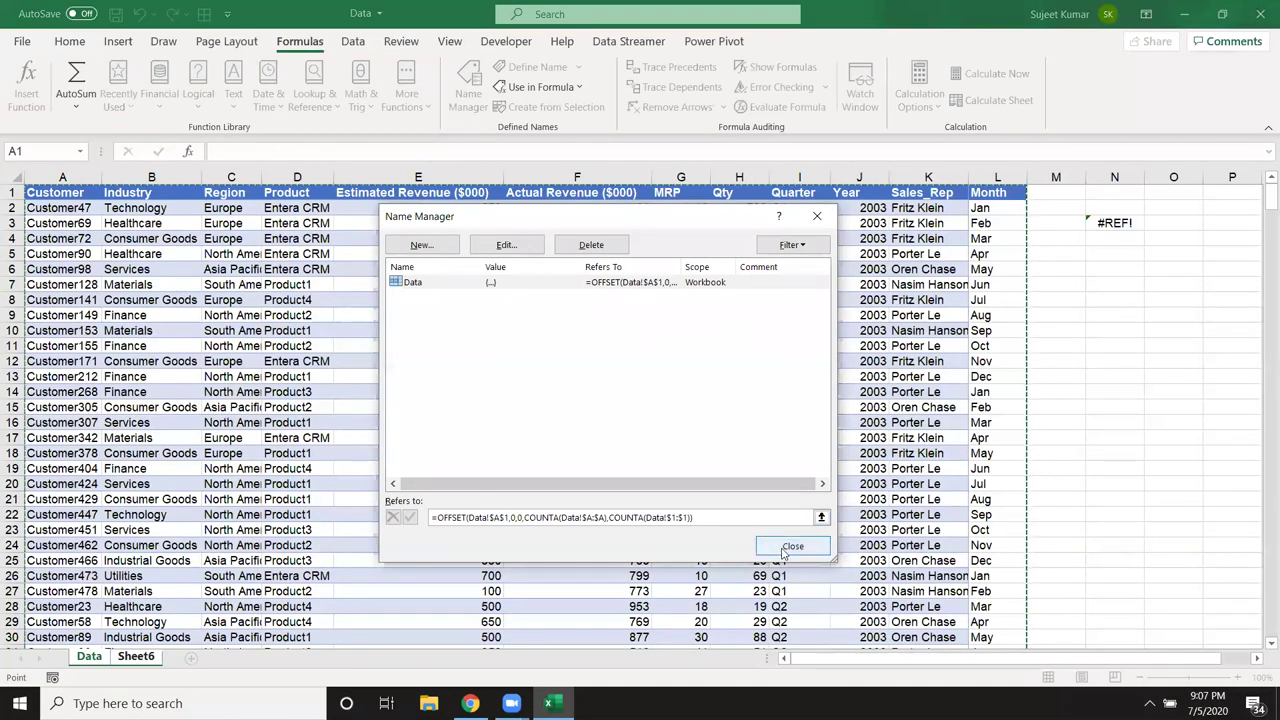
click(792, 547)
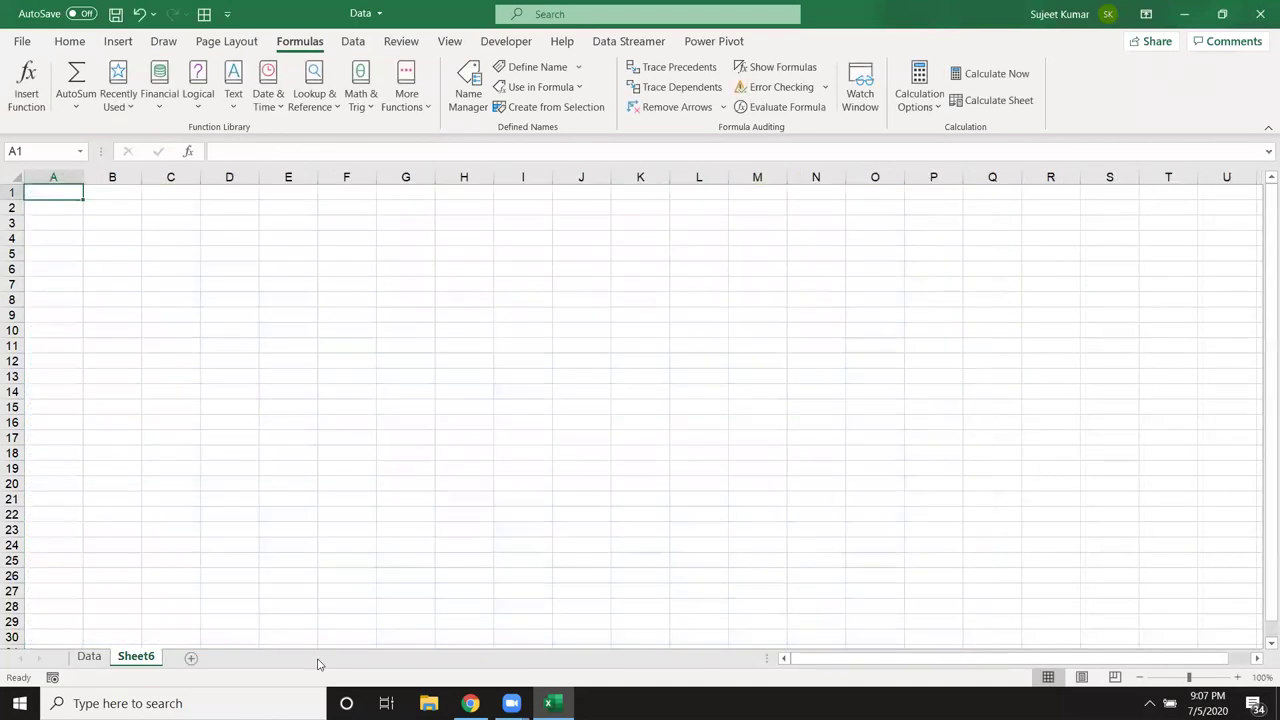
click(118, 41)
- Create a Sheet6 pivot from the Data name with Month in Rows and Sum of Qty totalling 26136
click(30, 80)
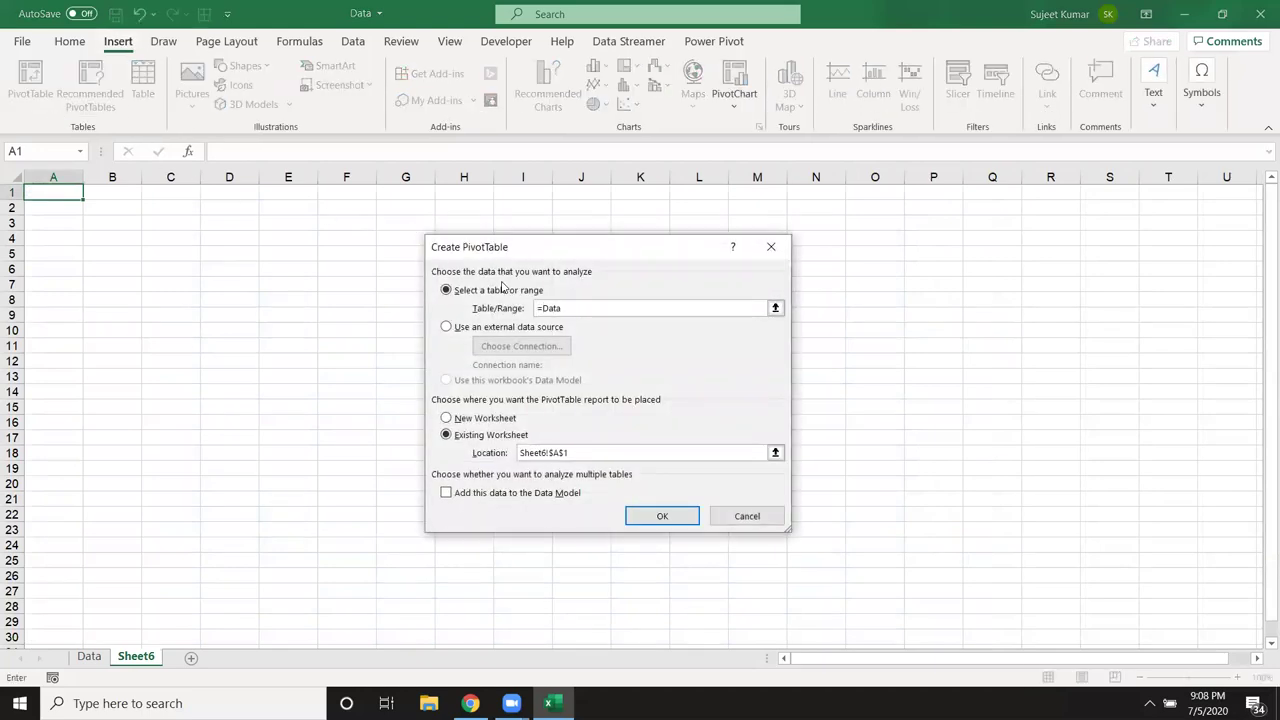
click(662, 516)
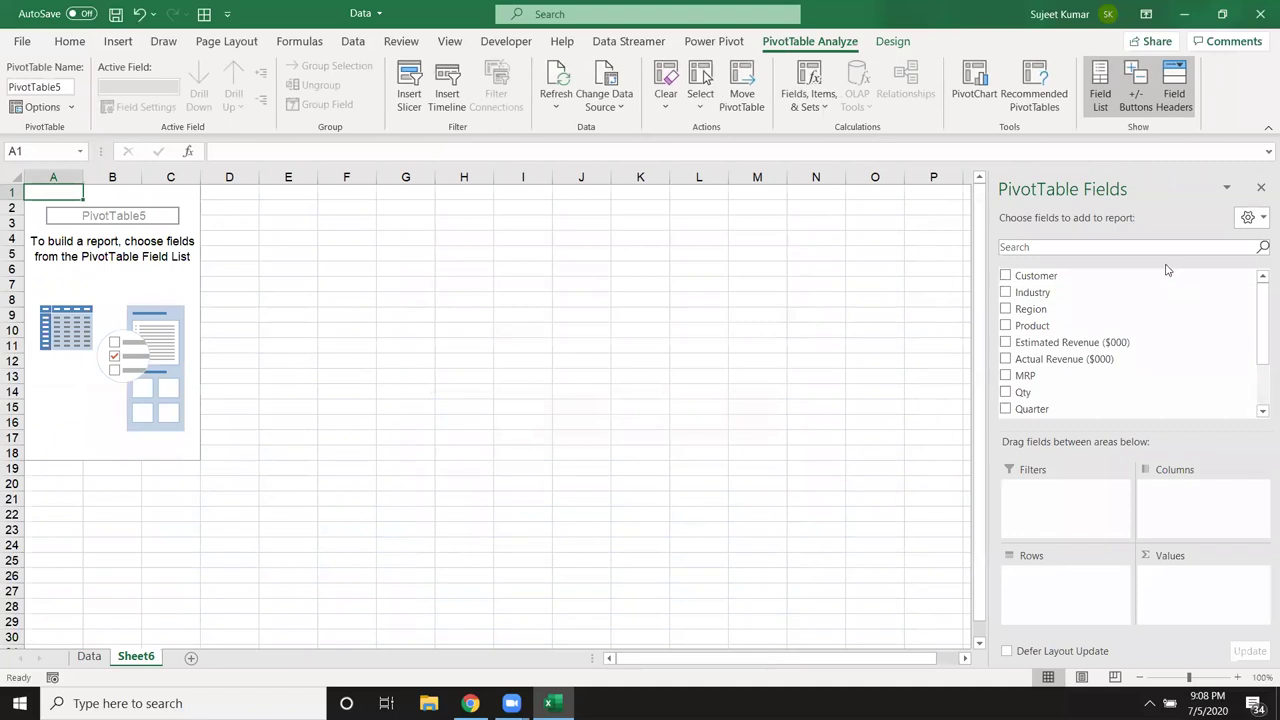
scroll(1117, 309, down, 2)
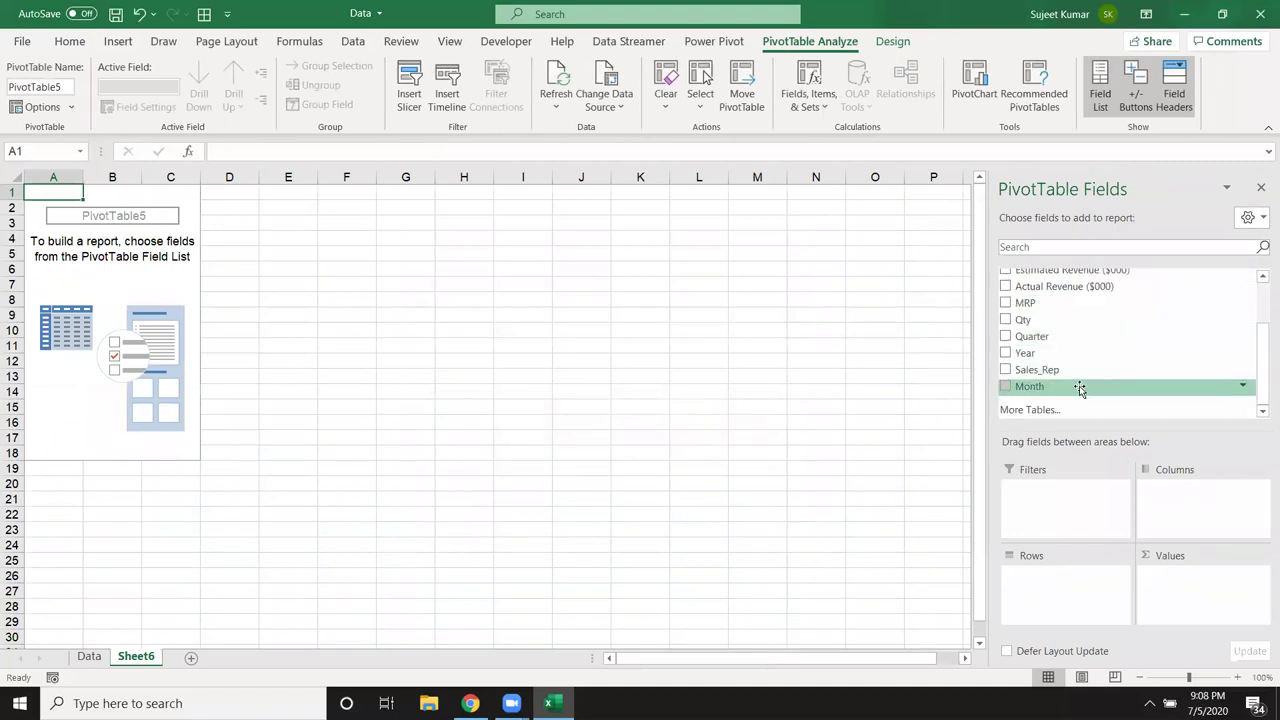
drag(1070, 386, 1075, 590)
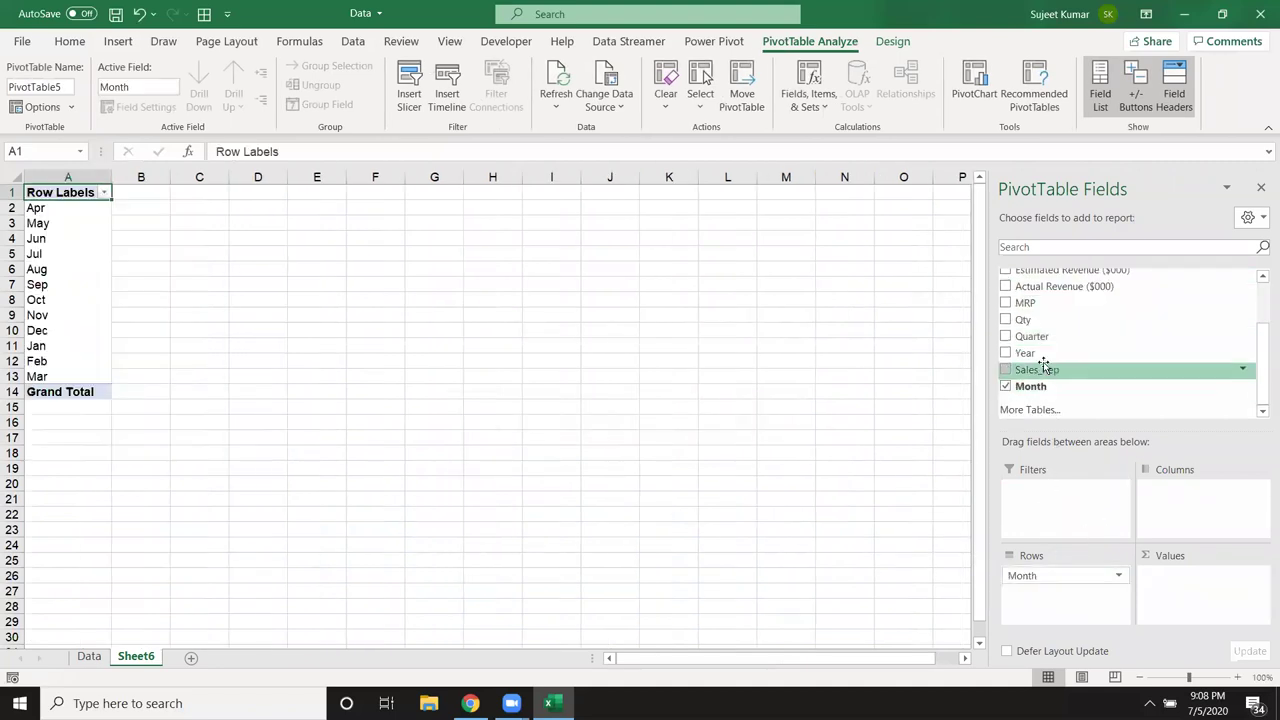
drag(1030, 320, 1172, 570)
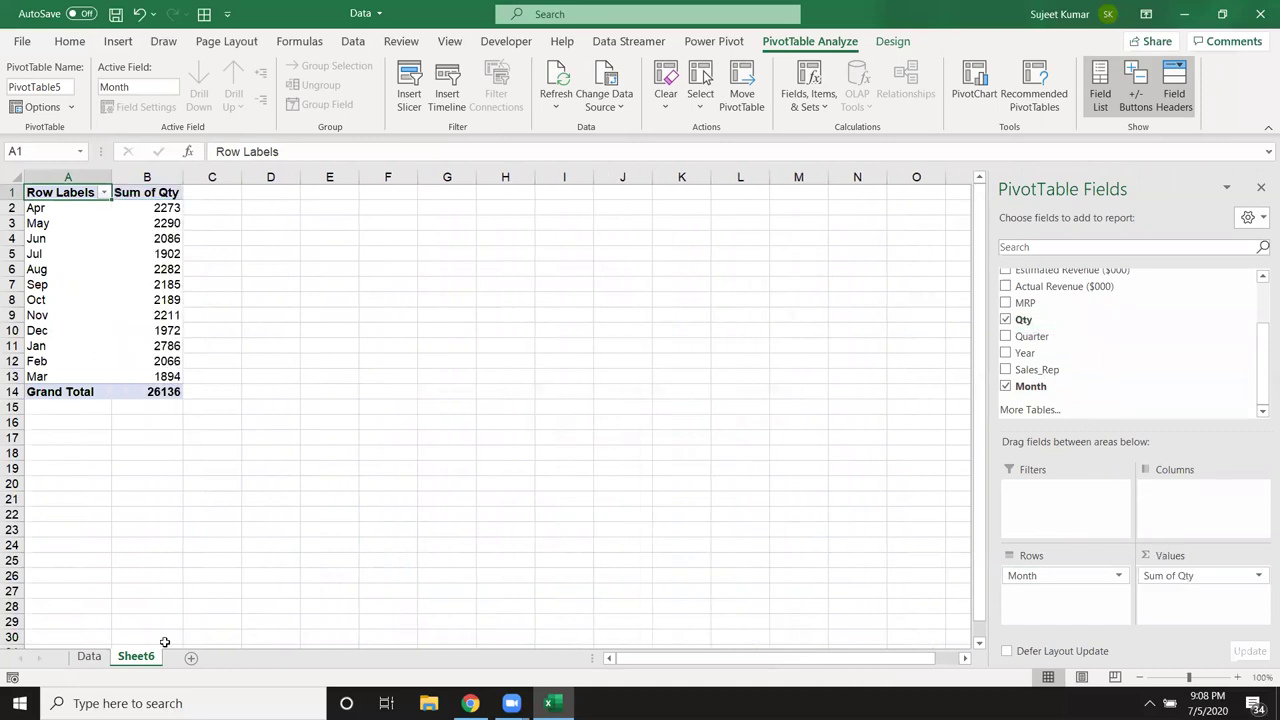
click(89, 656)
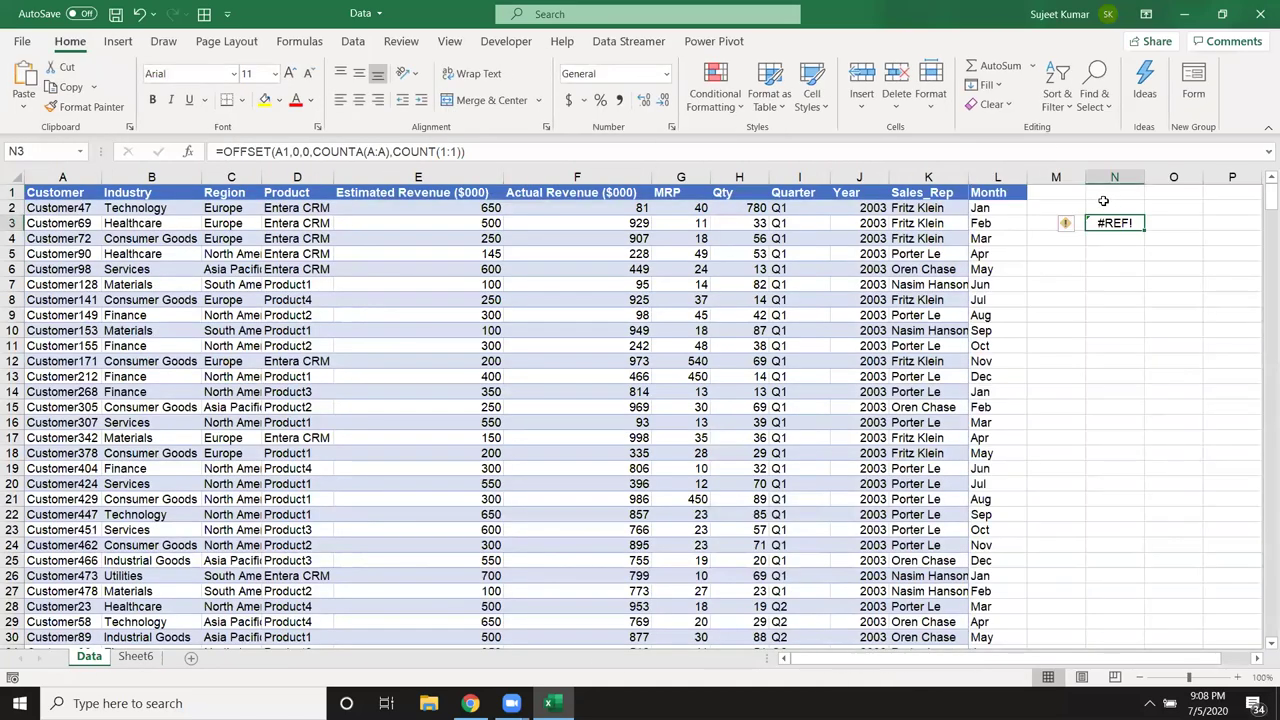
- Add the header 'Name' in M1, keeping the N3 formula intact
key(Delete)
key(ctrl+z)
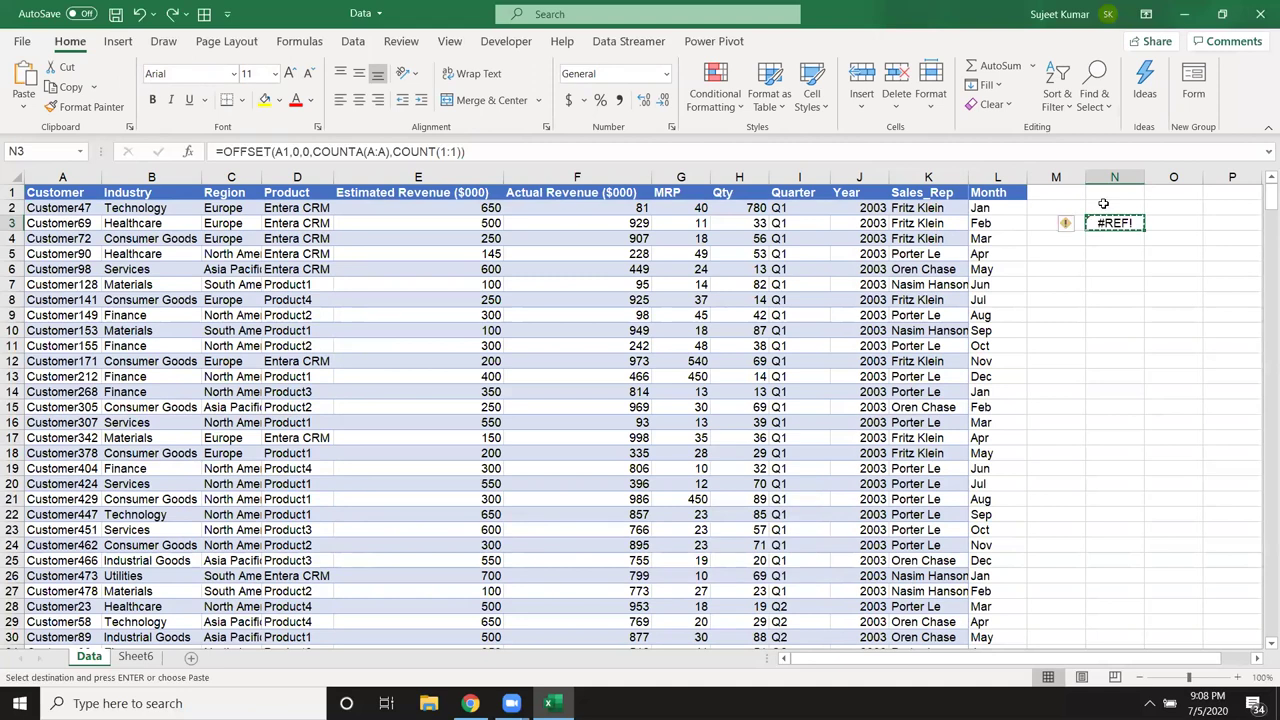
key(Left)
key(Up)
key(Up)
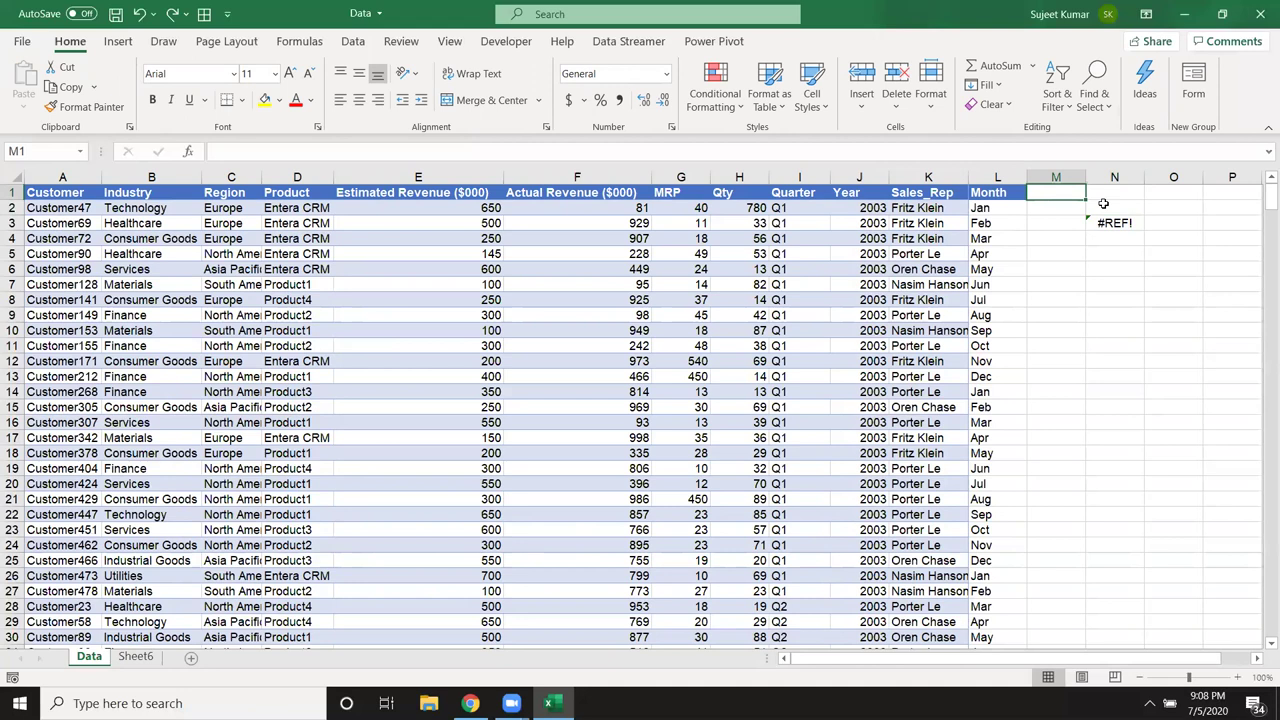
text(Name)
key(Return)
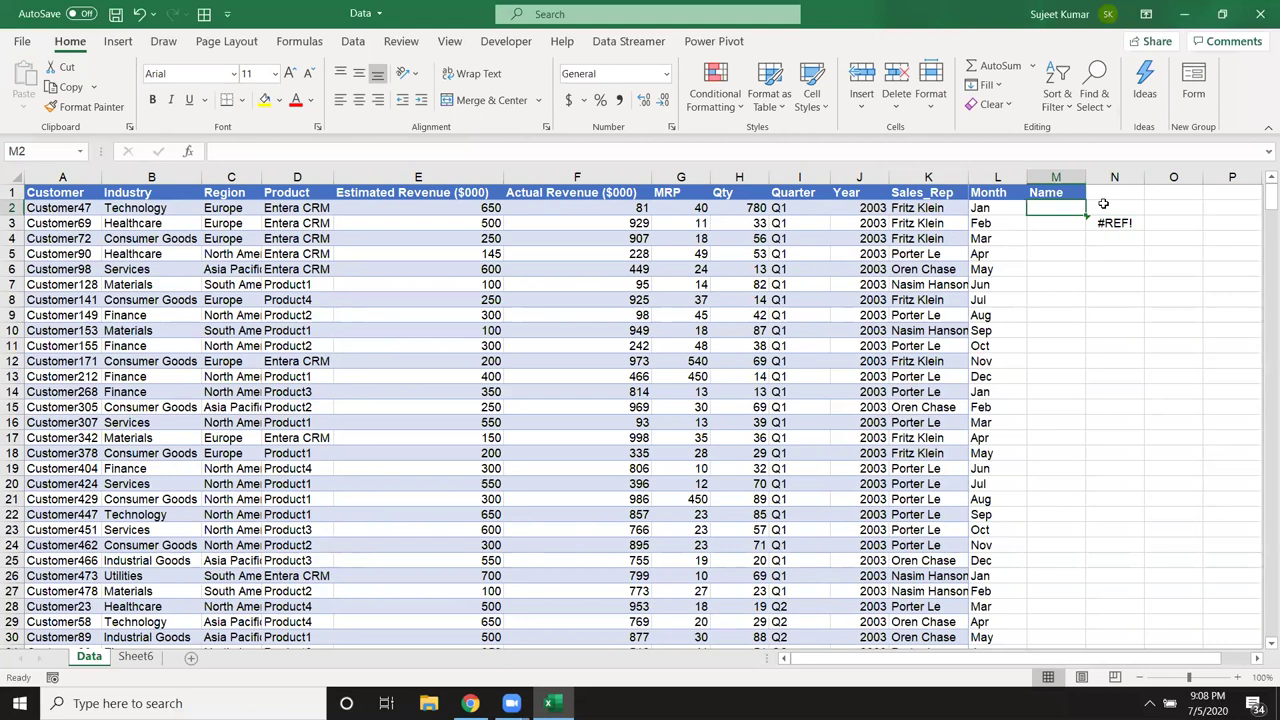
- Enter a first name in M2 and fill it down column M for every row
text(Puja)
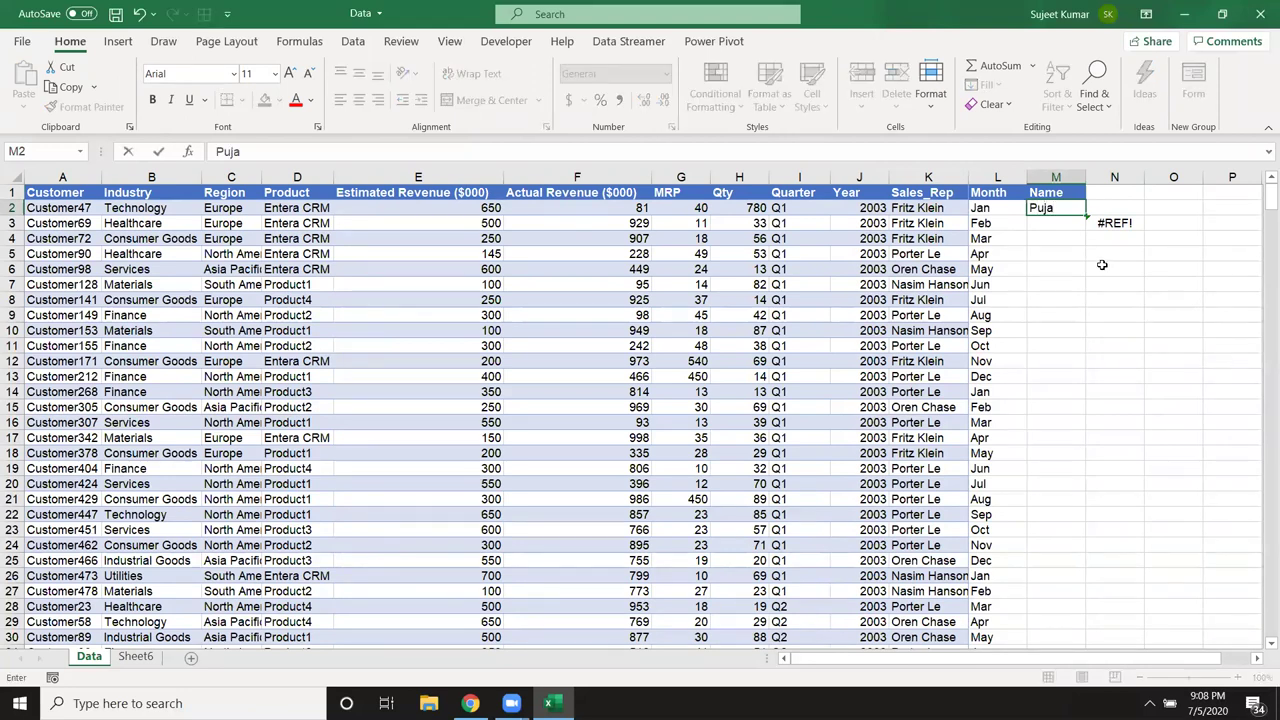
click(1102, 264)
click(1080, 212)
double_click(1085, 217)
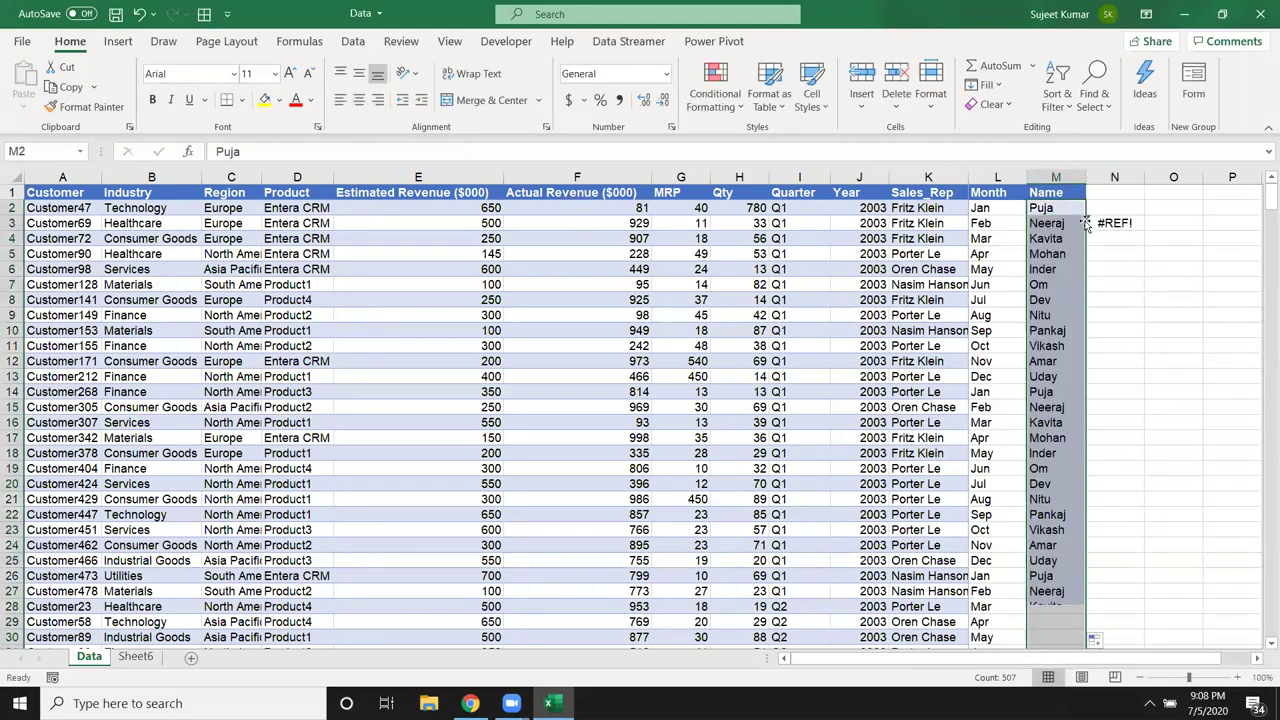
click(620, 312)
click(136, 657)
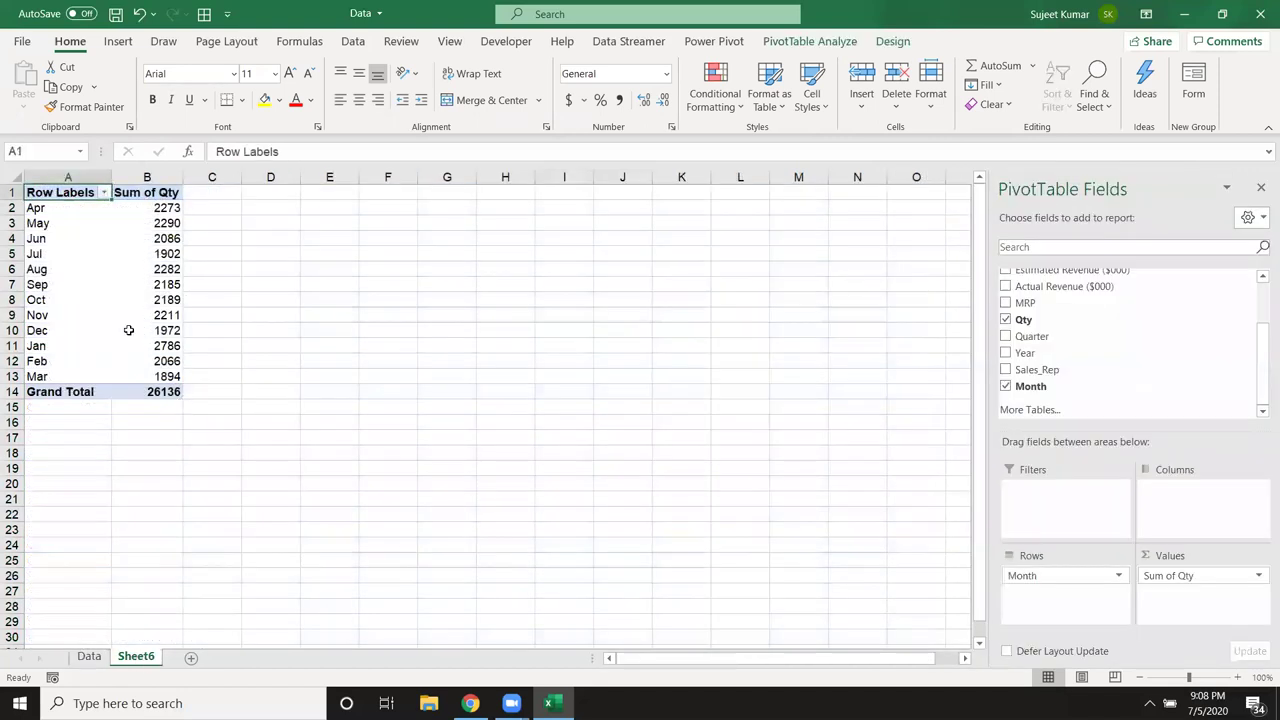
- Refresh the Sheet6 pivot, add Name as a report filter set to (All), then switch to the Data sheet
right_click(132, 241)
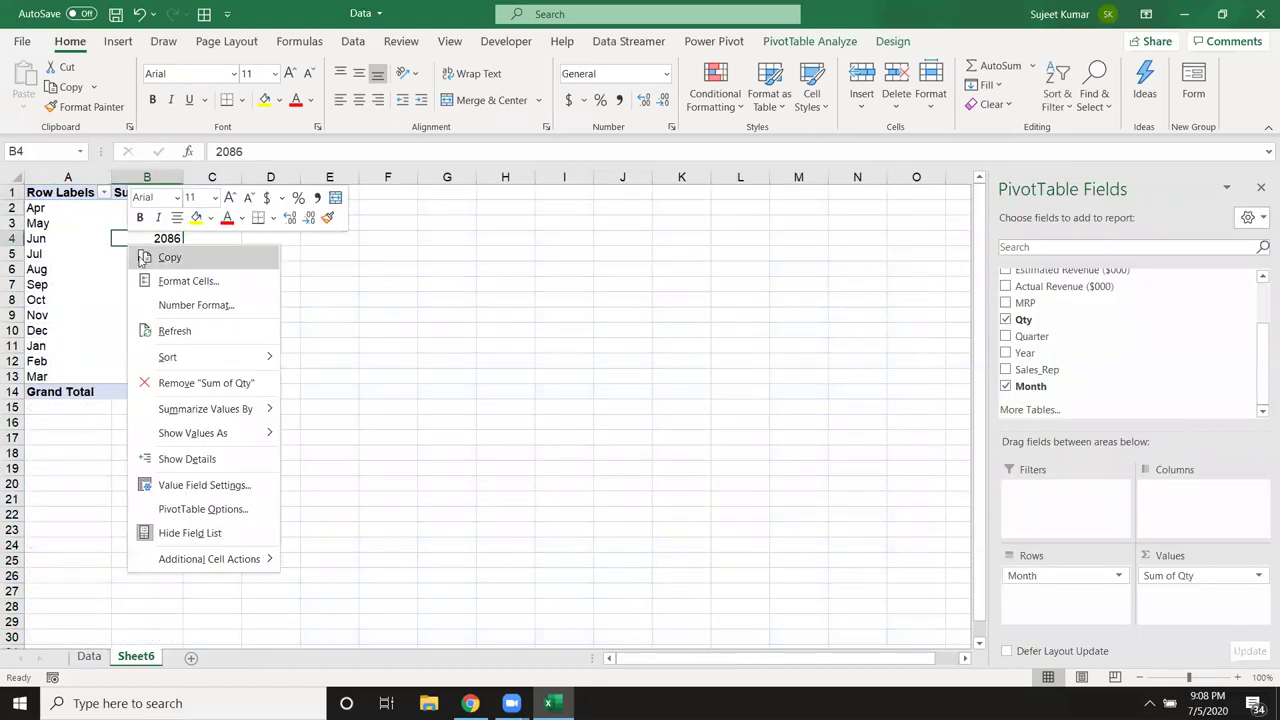
click(165, 331)
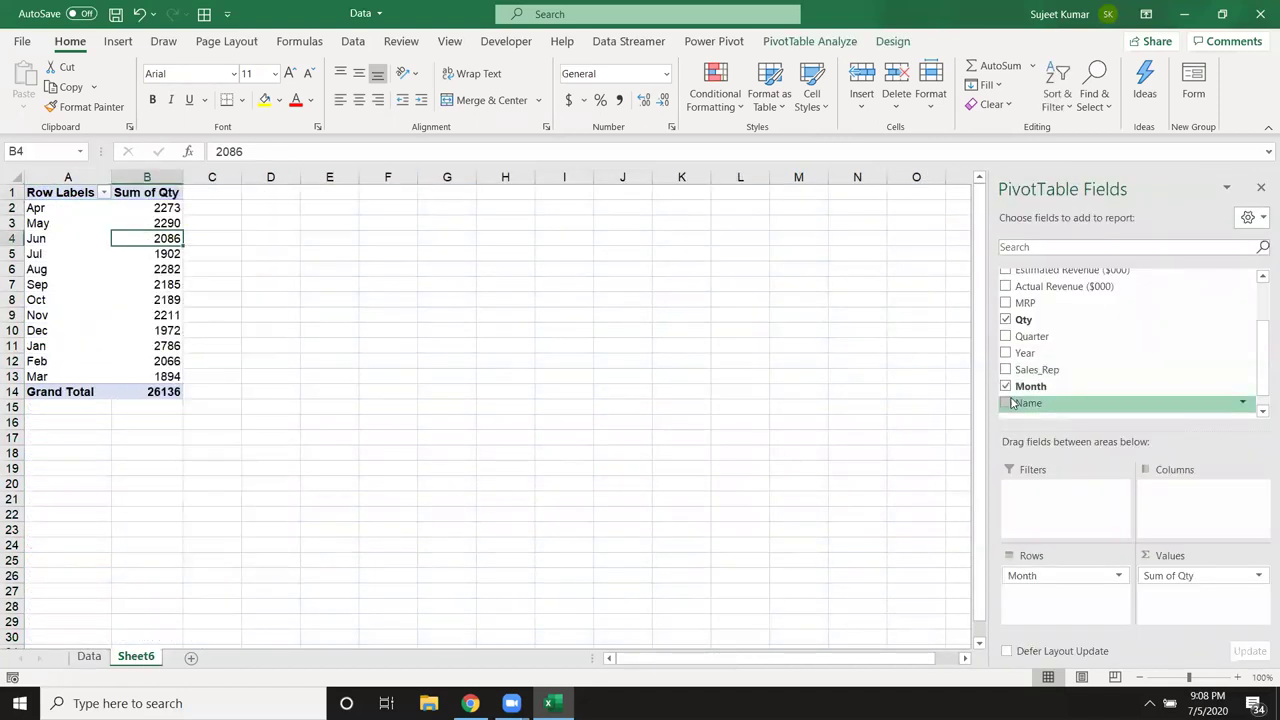
mouse_move(1012, 402)
mouse_down()
mouse_move(1180, 516)
mouse_move(1080, 490)
mouse_up()
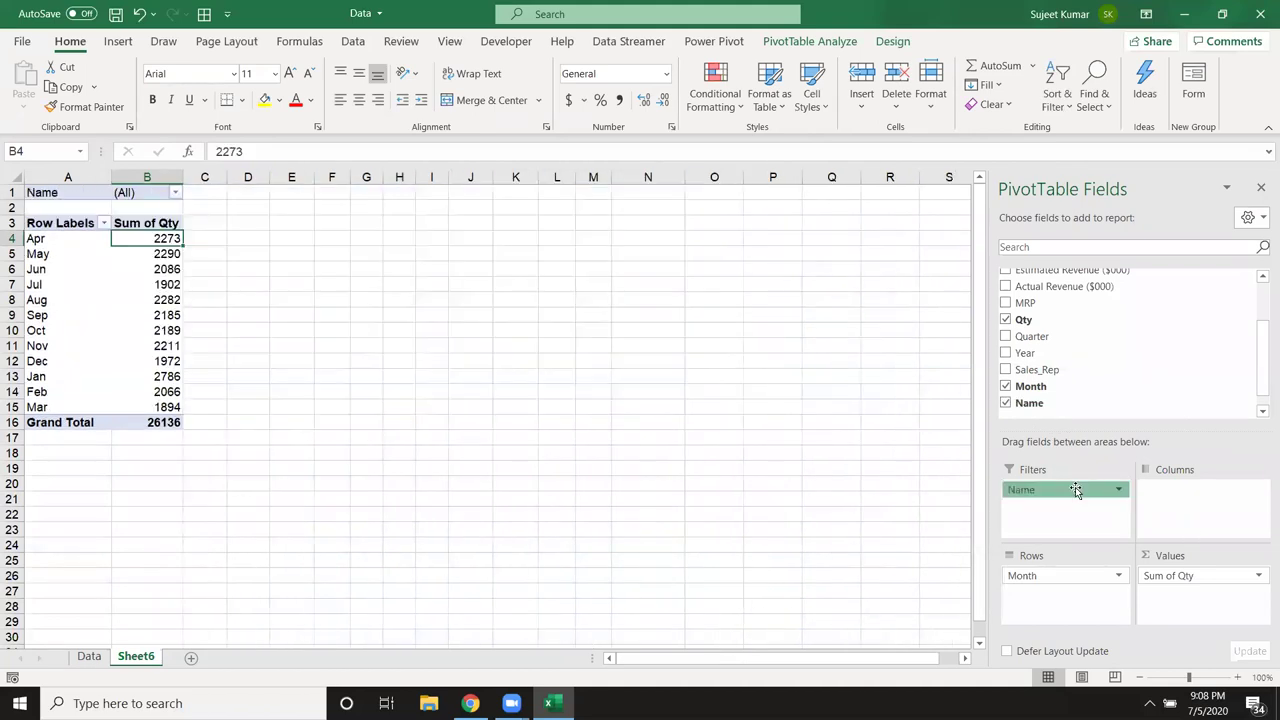
click(1076, 490)
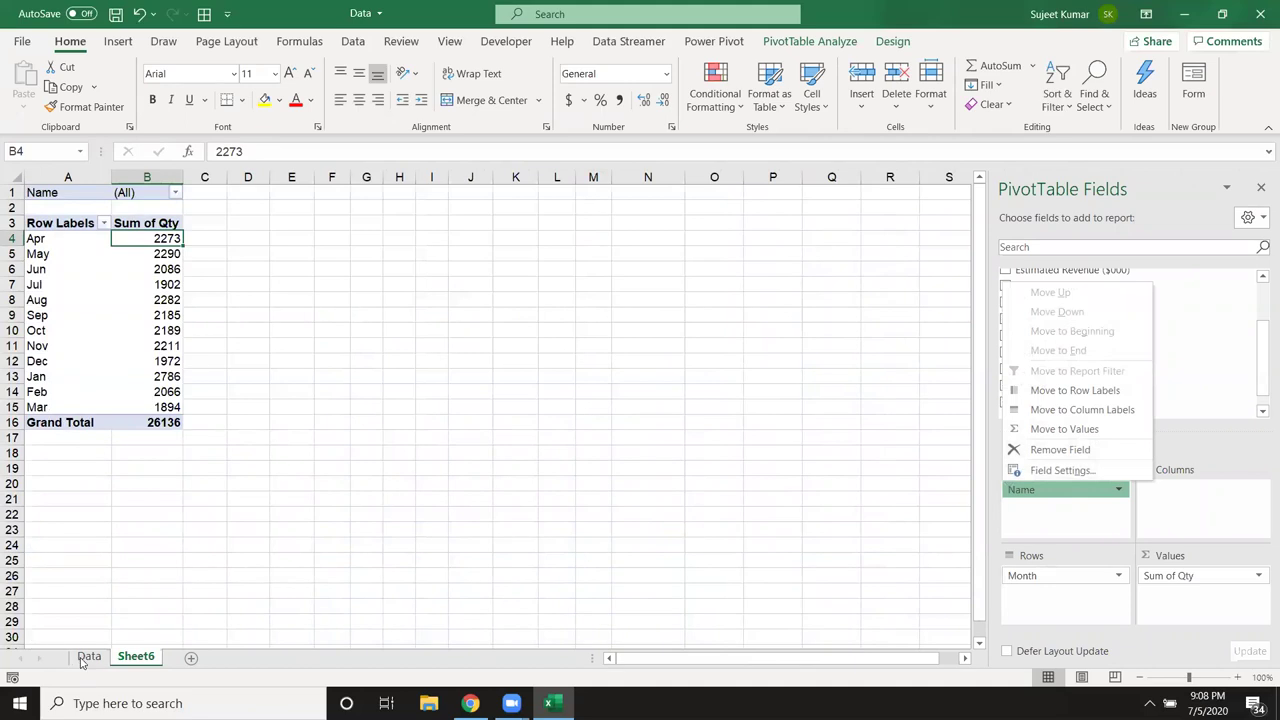
click(86, 657)
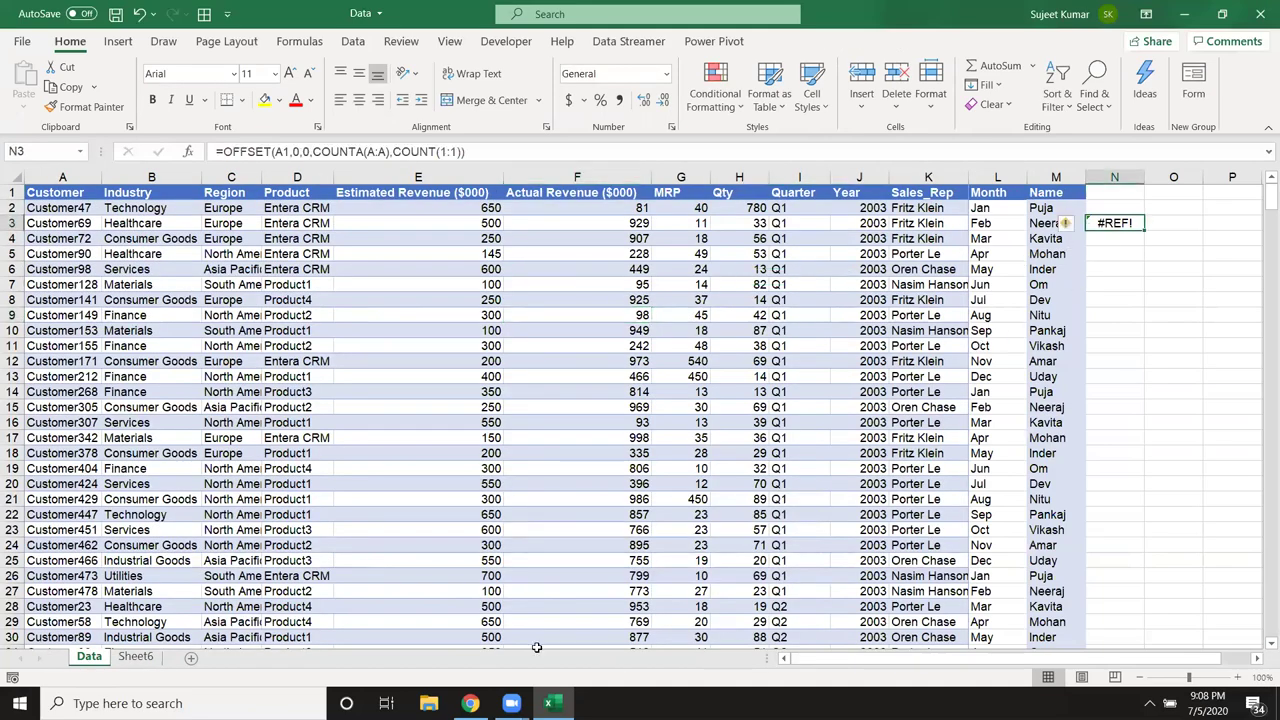
- Enter =OFFSET(L1,0,0,3,2) in O7 to spill the 3-row, 2-column Month and Name block
scroll(1012, 363, right, 3)
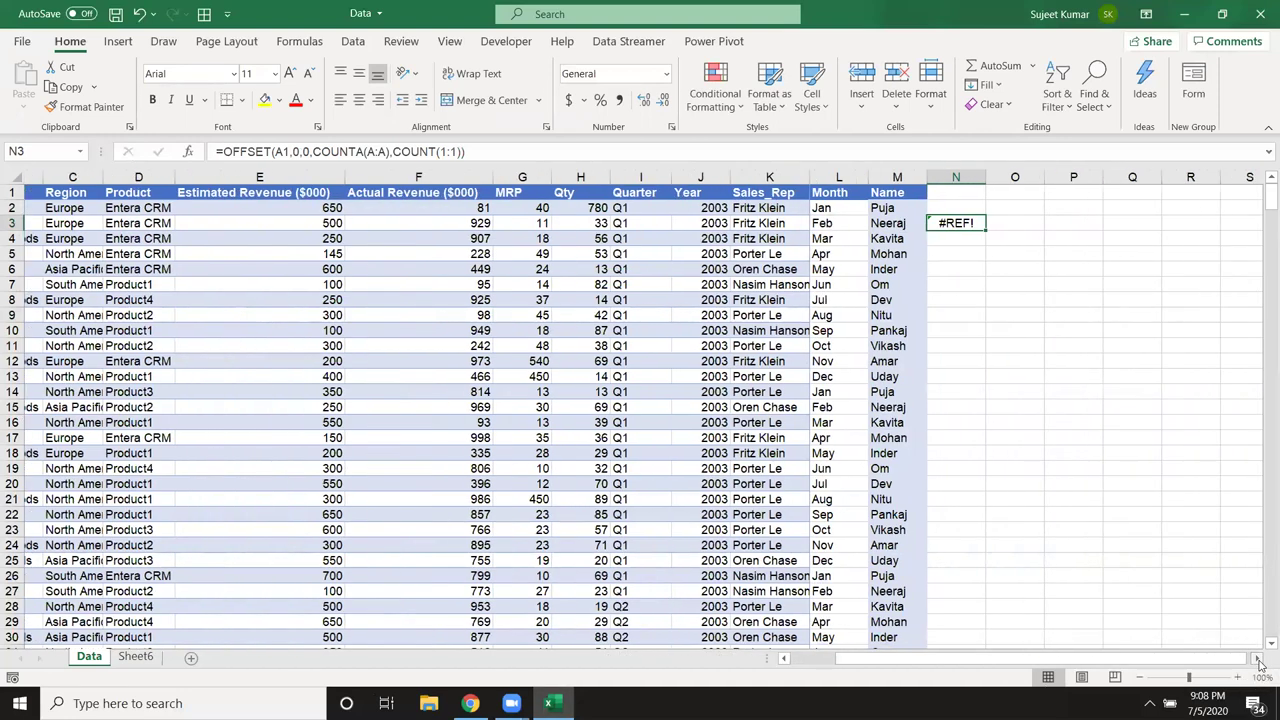
click(955, 284)
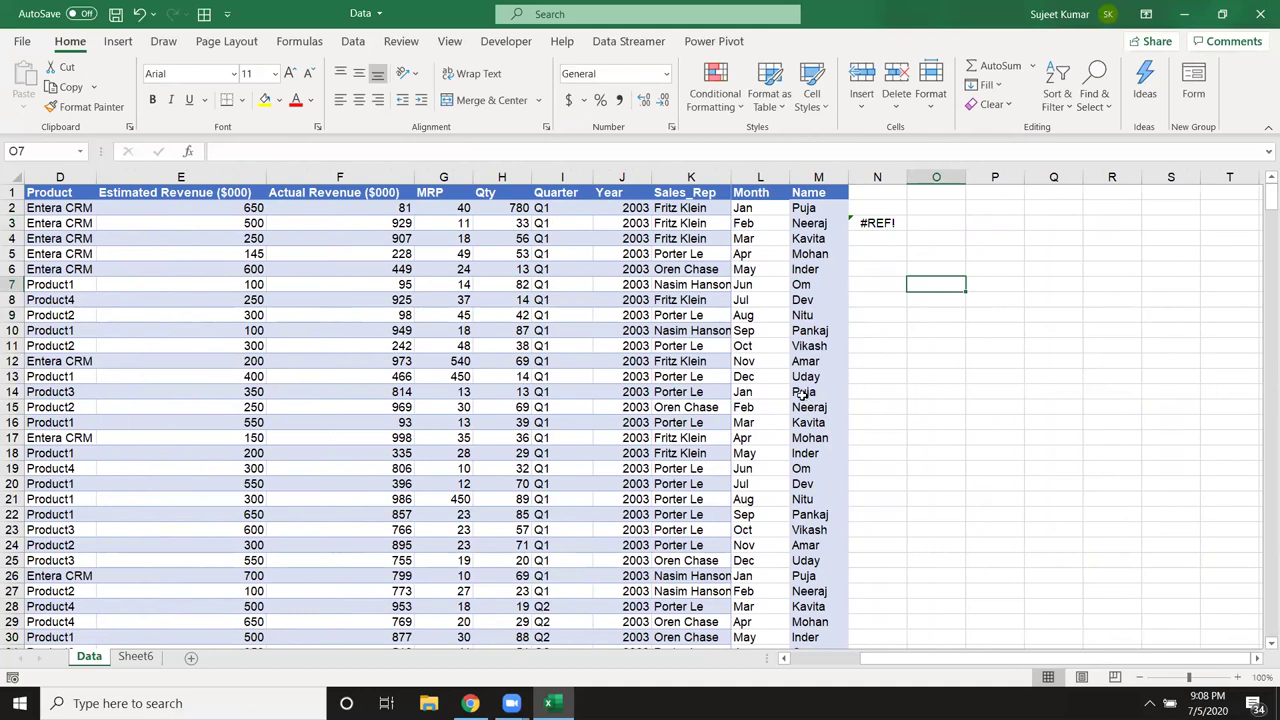
text(=)
text(off)
key(Tab)
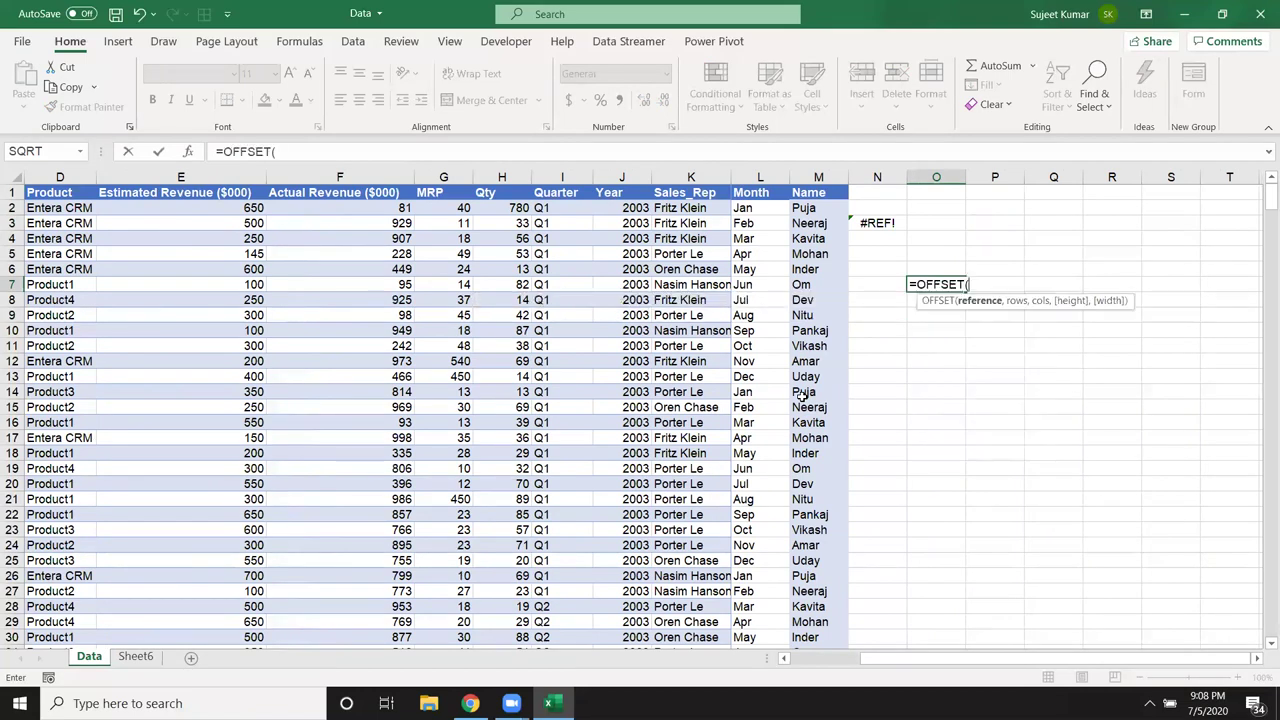
click(752, 194)
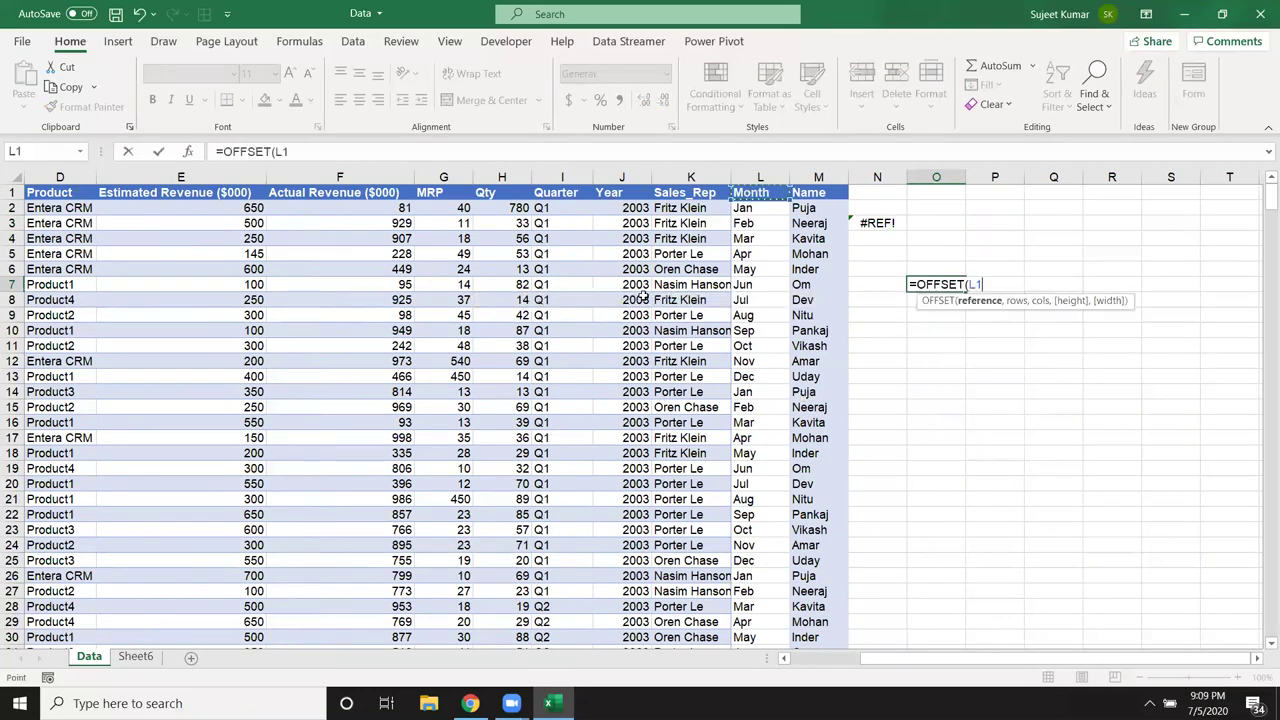
text(,)
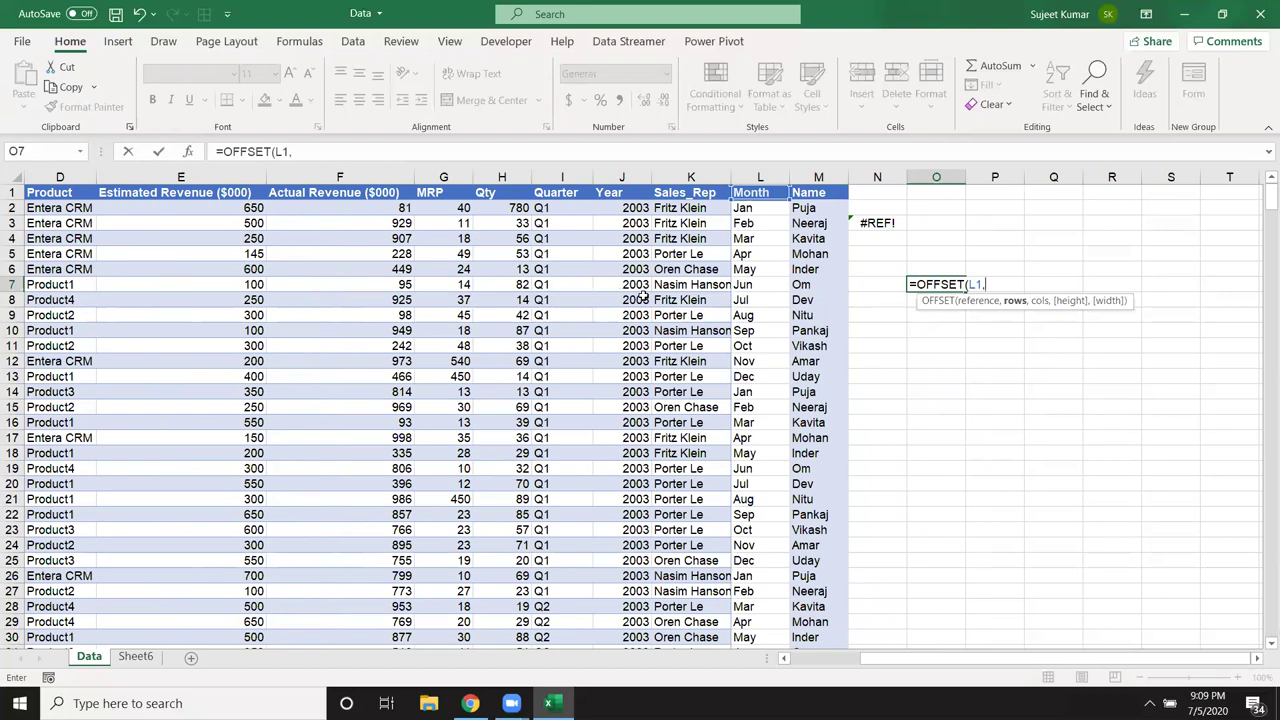
text(0,0)
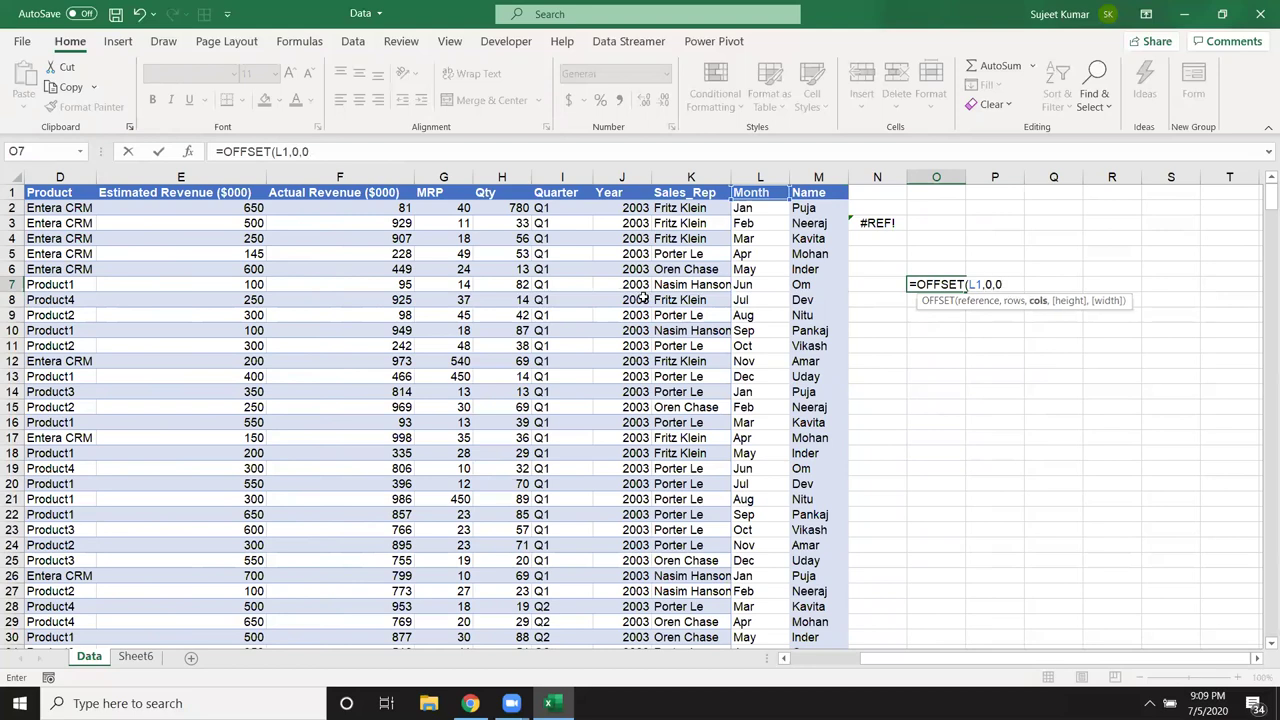
text(,)
text(3,2)
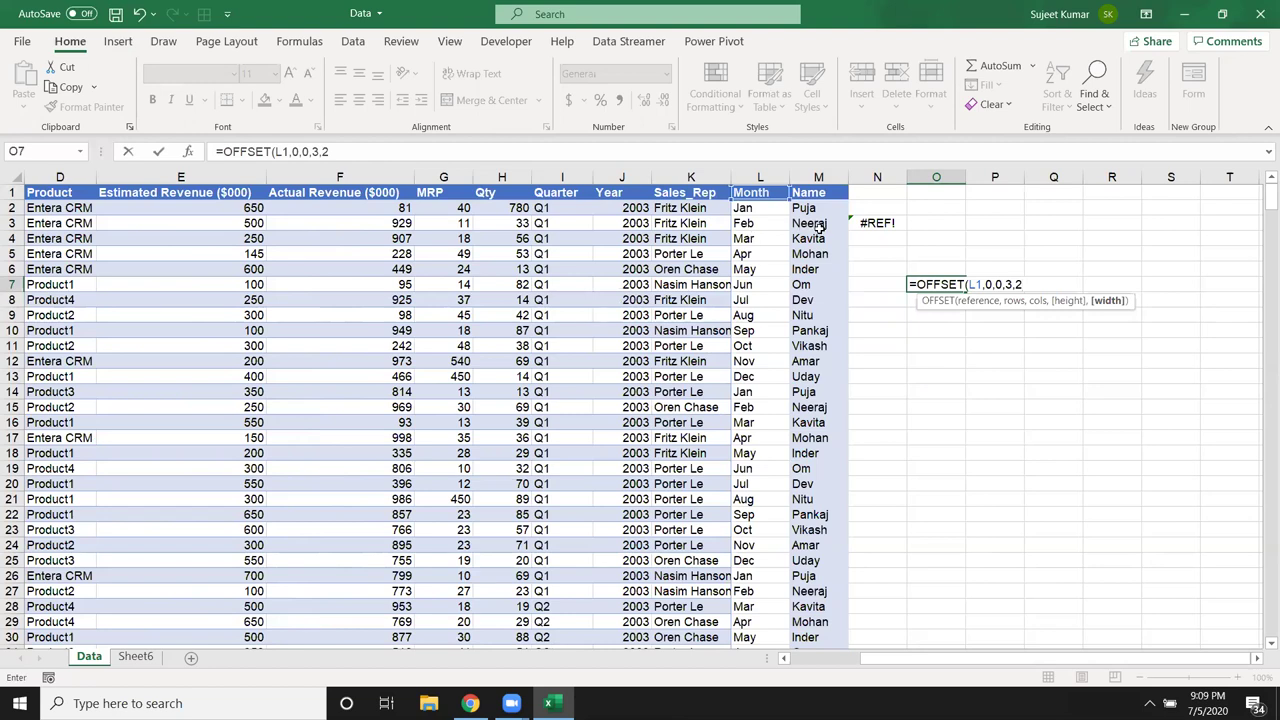
text())
key(ctrl+Return)
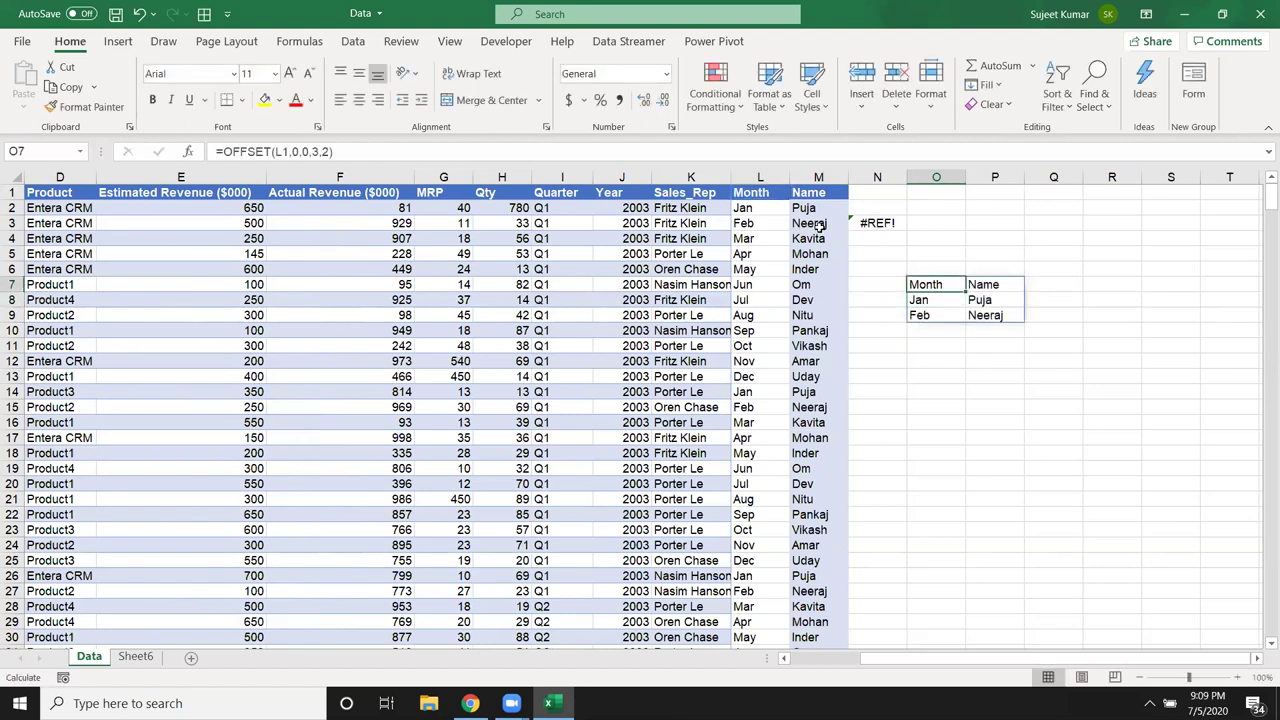
- Wrap O7's formula in SUM so it reads =SUM(OFFSET(L1,0,0,3,2))
click(224, 151)
text(s)
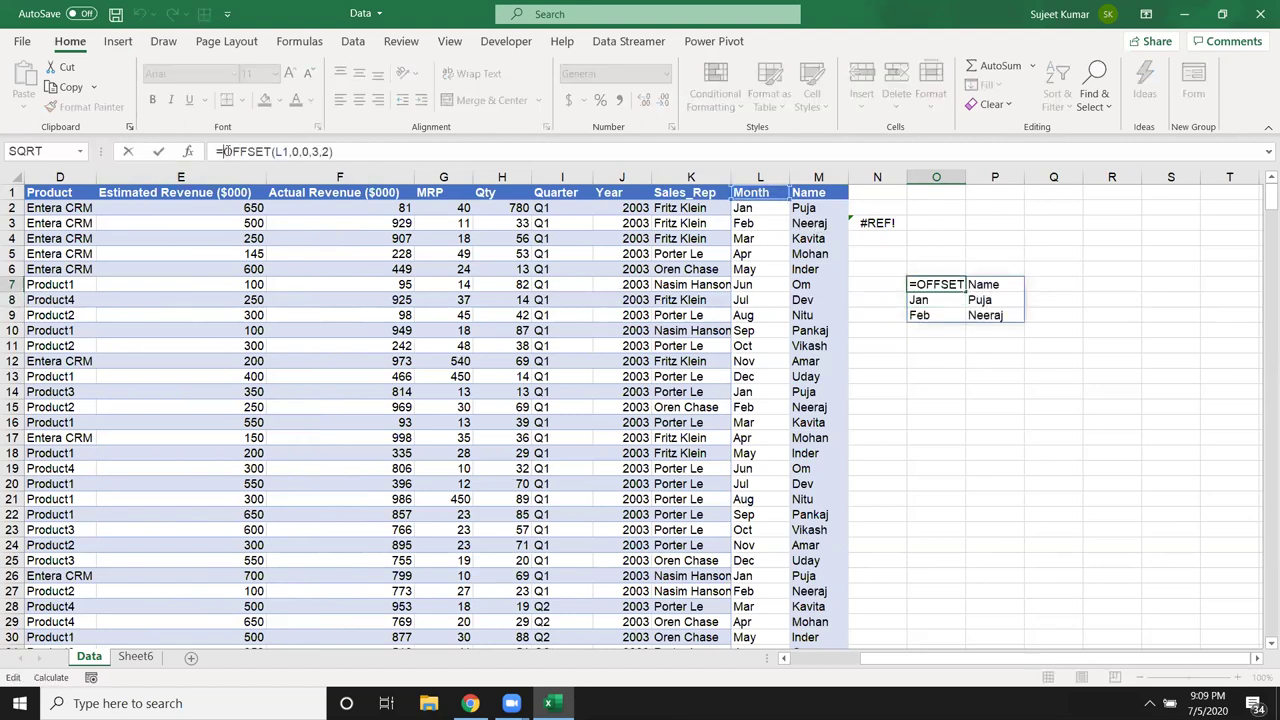
text(um()
key(Return)
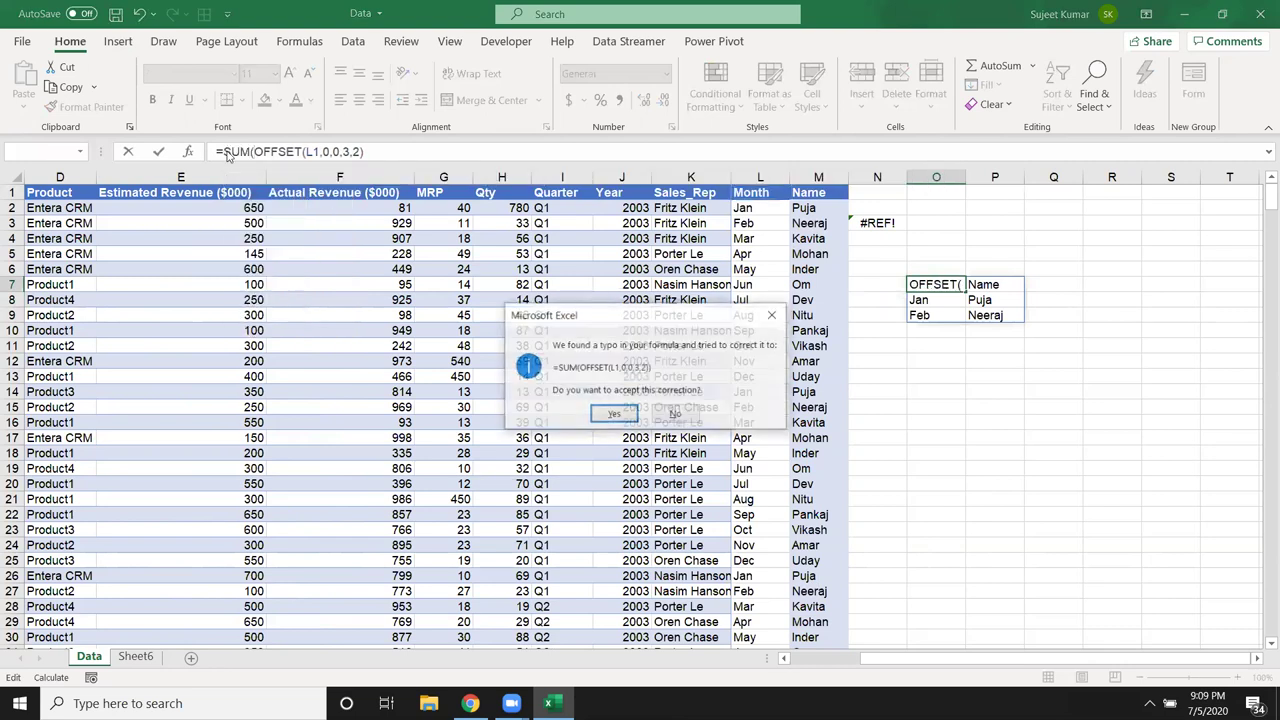
key(Return)
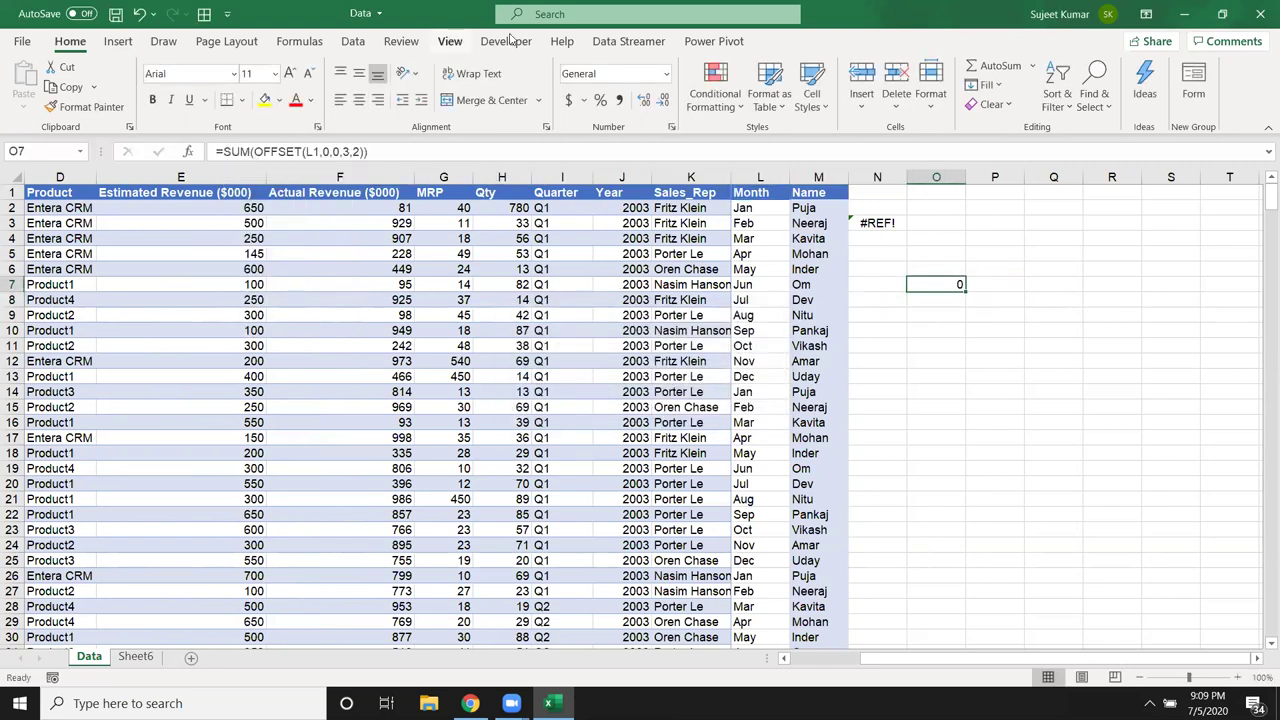
- Evaluate O7's formula step by step until OFFSET resolves to $L$1:$M$3
click(299, 41)
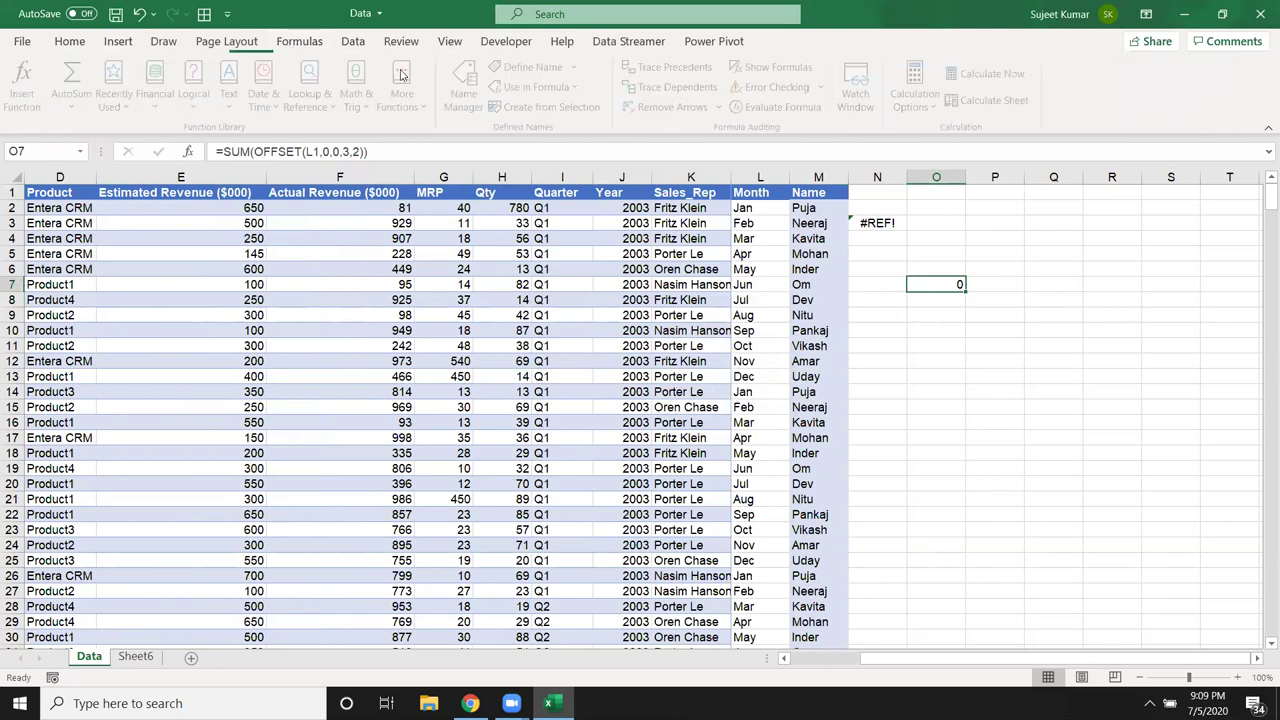
click(780, 107)
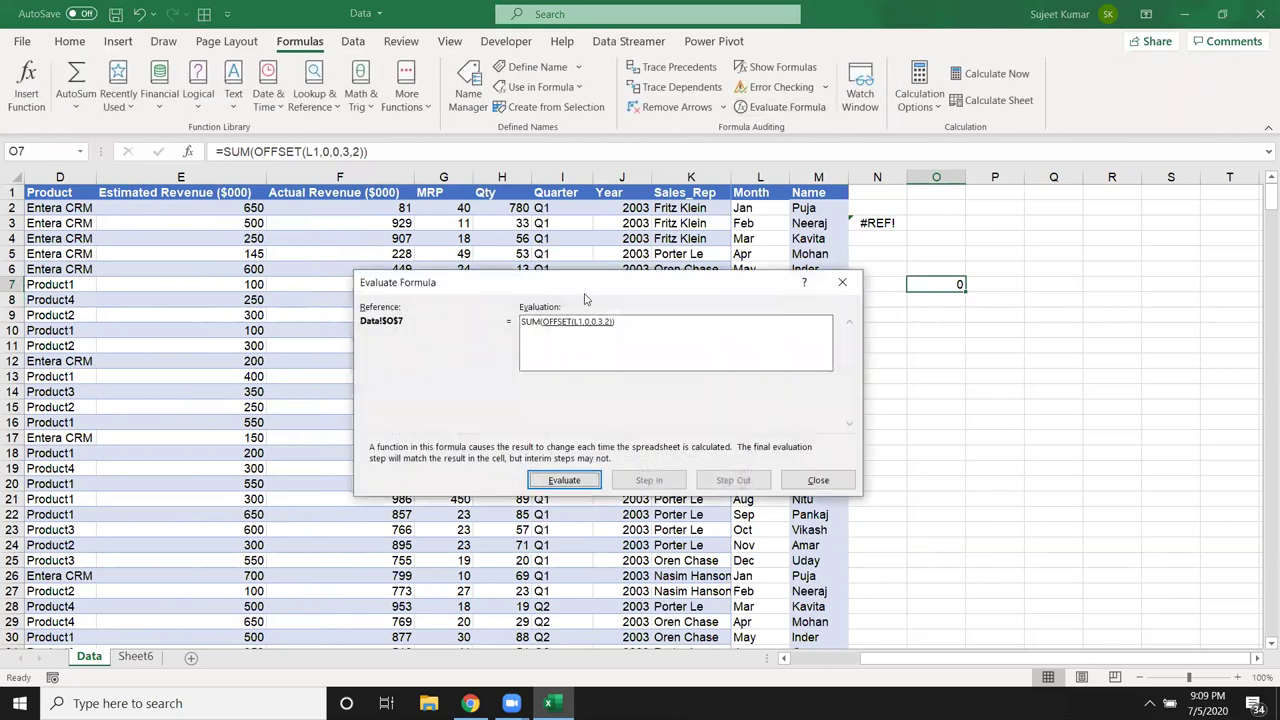
drag(588, 290, 705, 320)
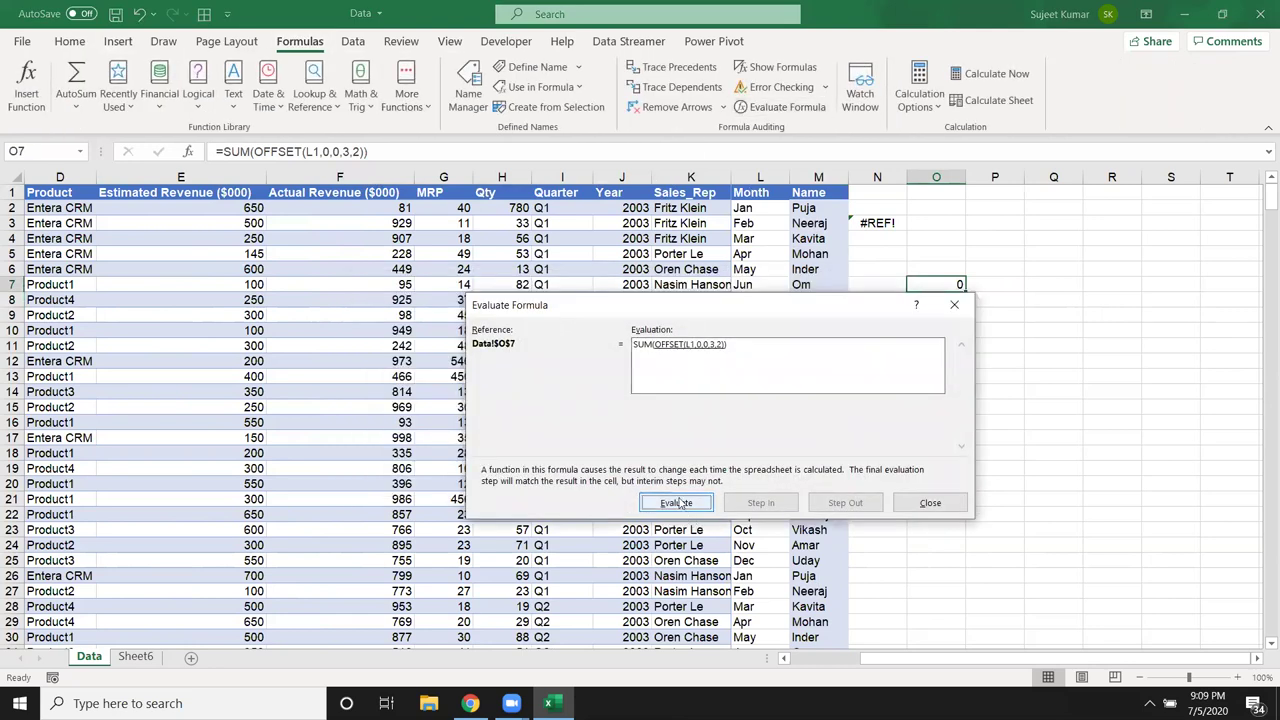
drag(754, 314, 788, 341)
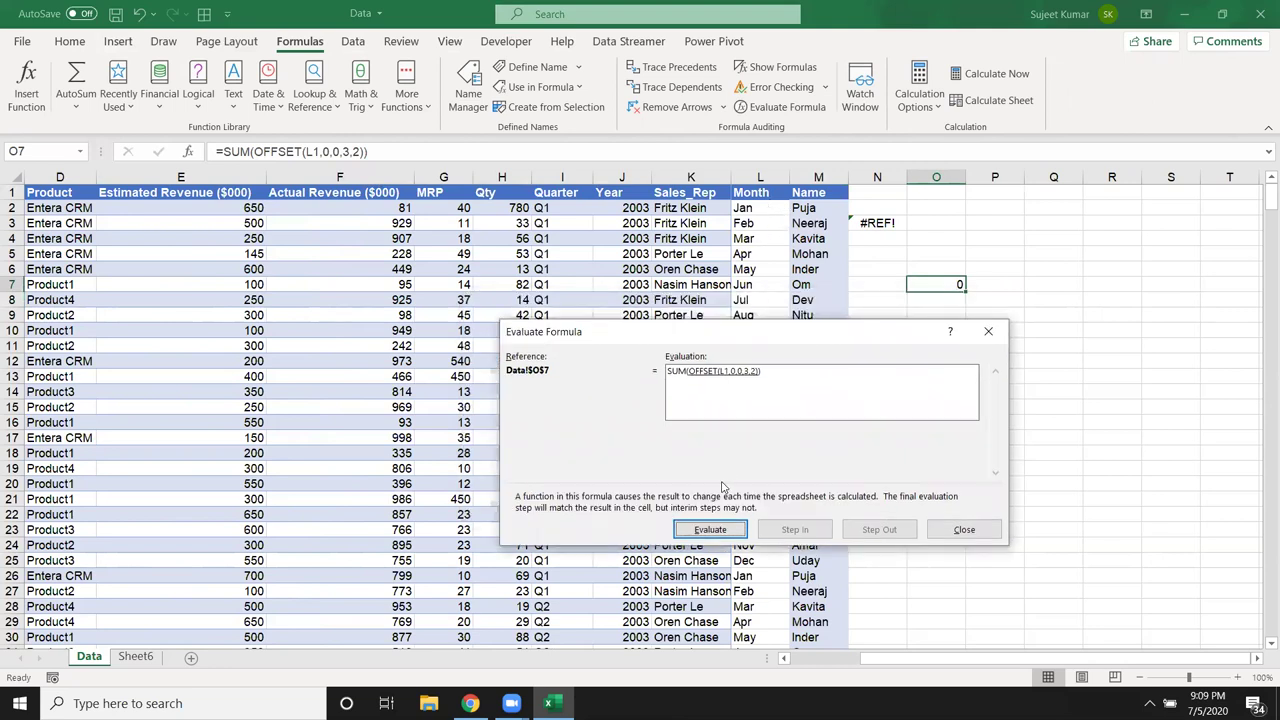
click(719, 533)
- Change COUNT to COUNTA in N3 and wrap it as =SUM(OFFSET(A1,0,0,COUNTA(A:A),COUNTA(1:1)))
click(988, 331)
click(867, 220)
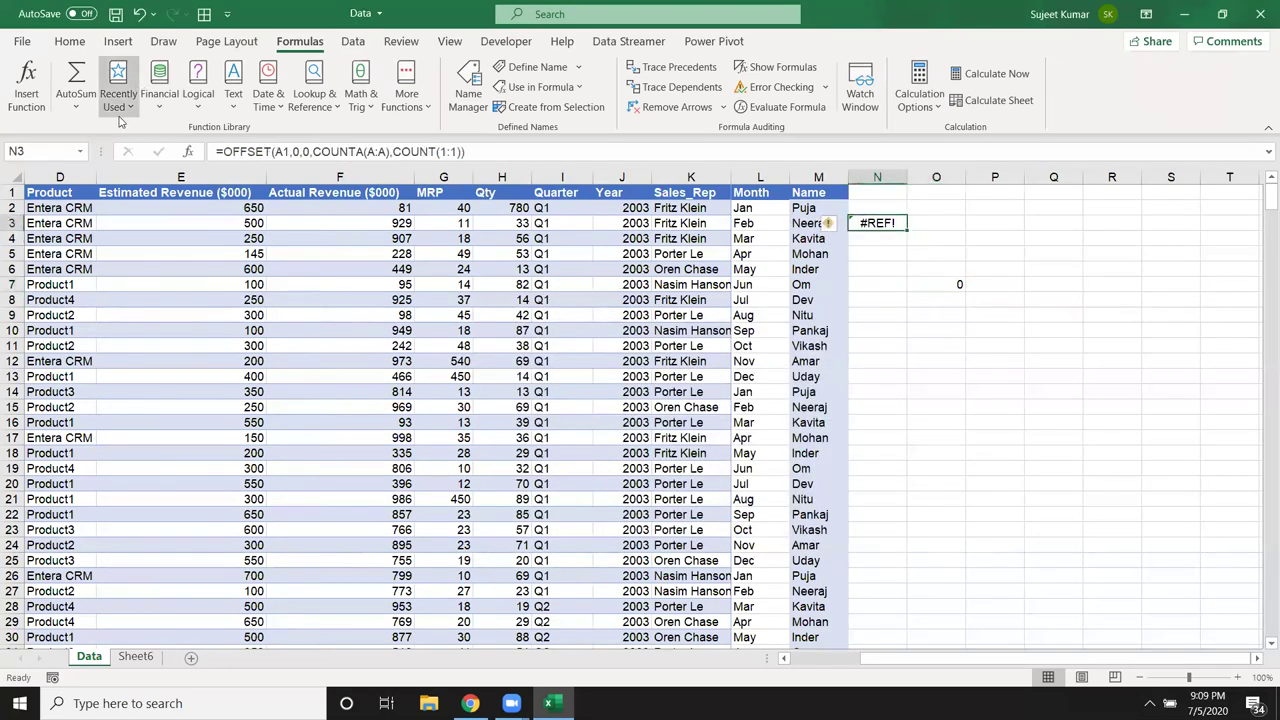
click(440, 152)
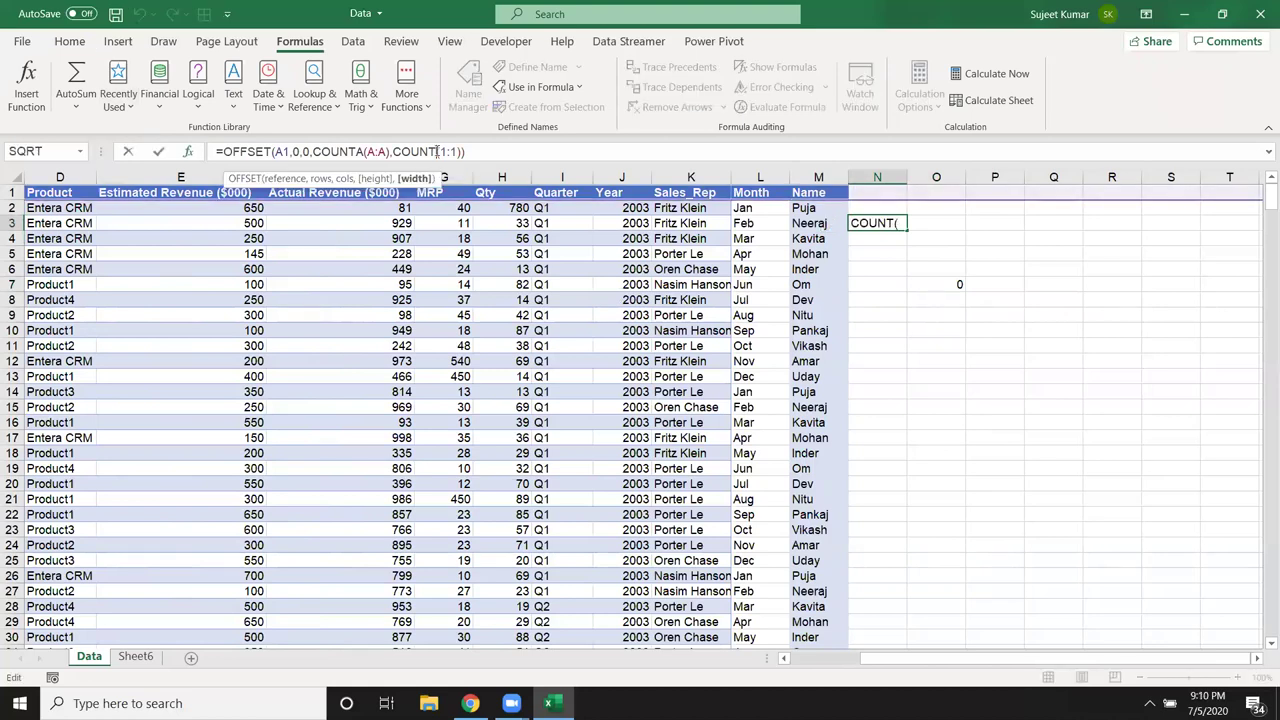
text(a)
click(222, 152)
text(SUM()
key(Return)
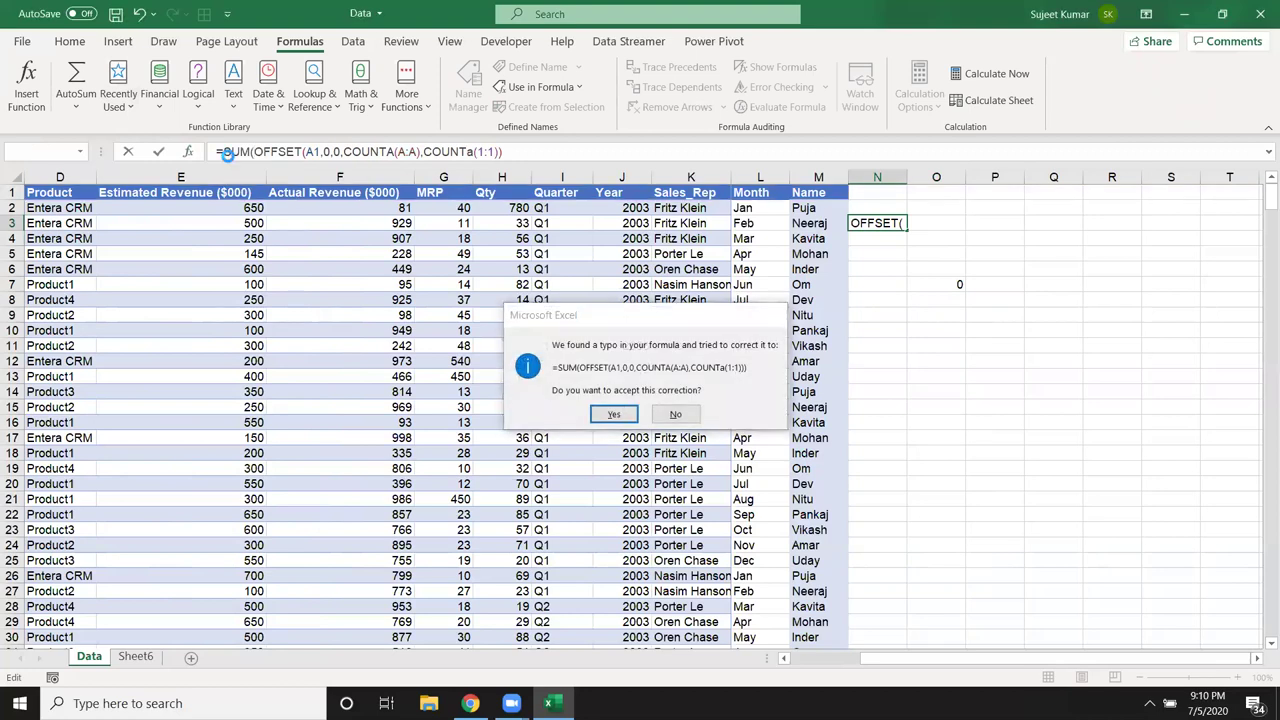
key(Return)
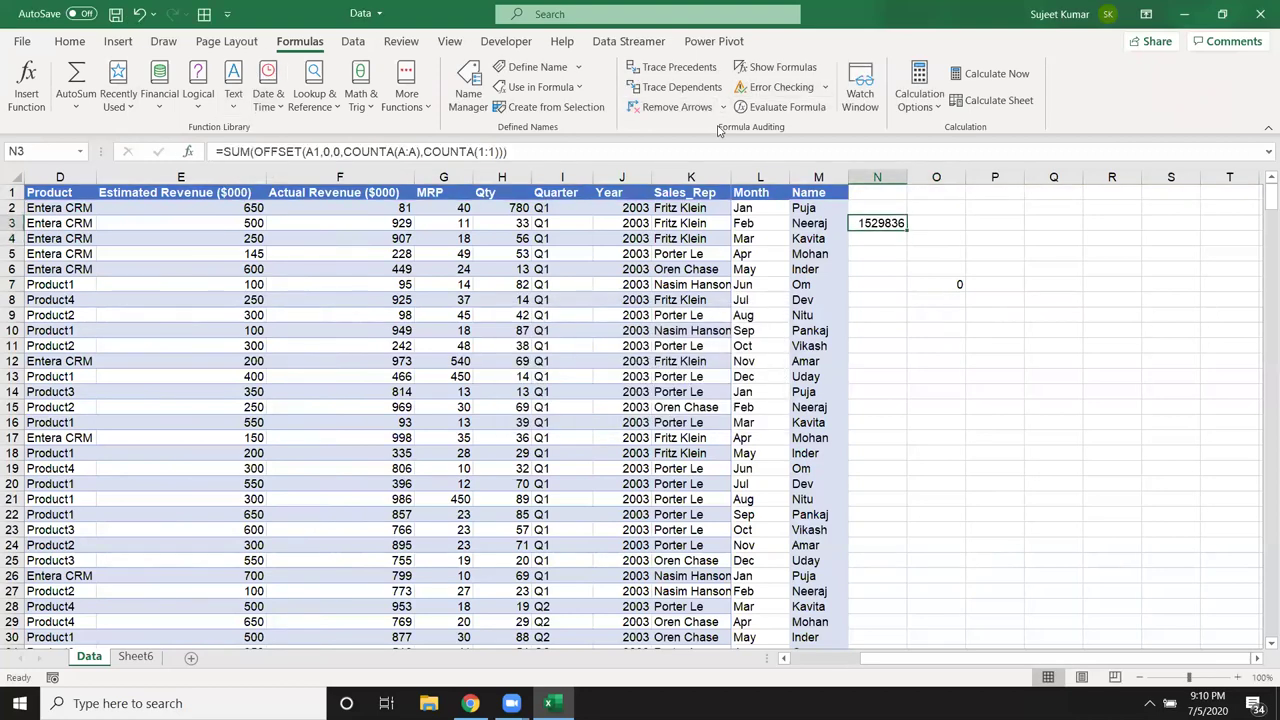
- Evaluate N3 step by step: 508, 13, $A$1:$M$508, then the total 1529836
click(780, 107)
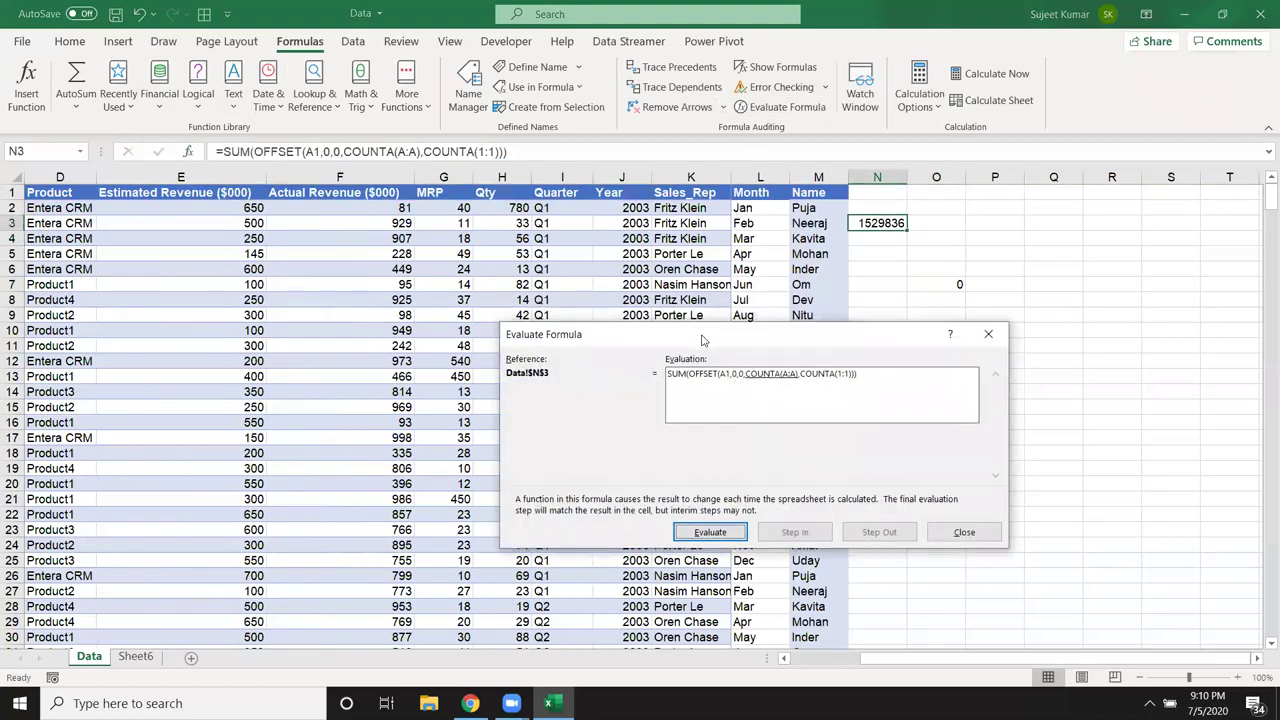
drag(702, 340, 620, 354)
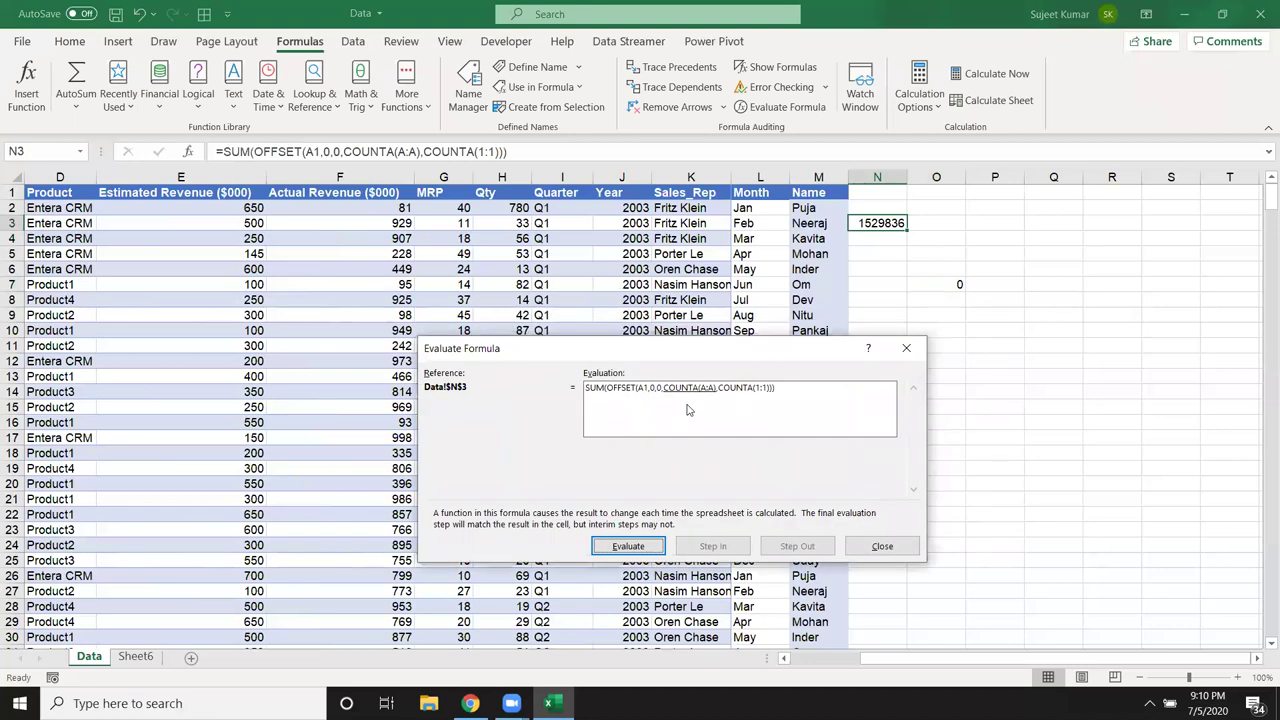
click(635, 550)
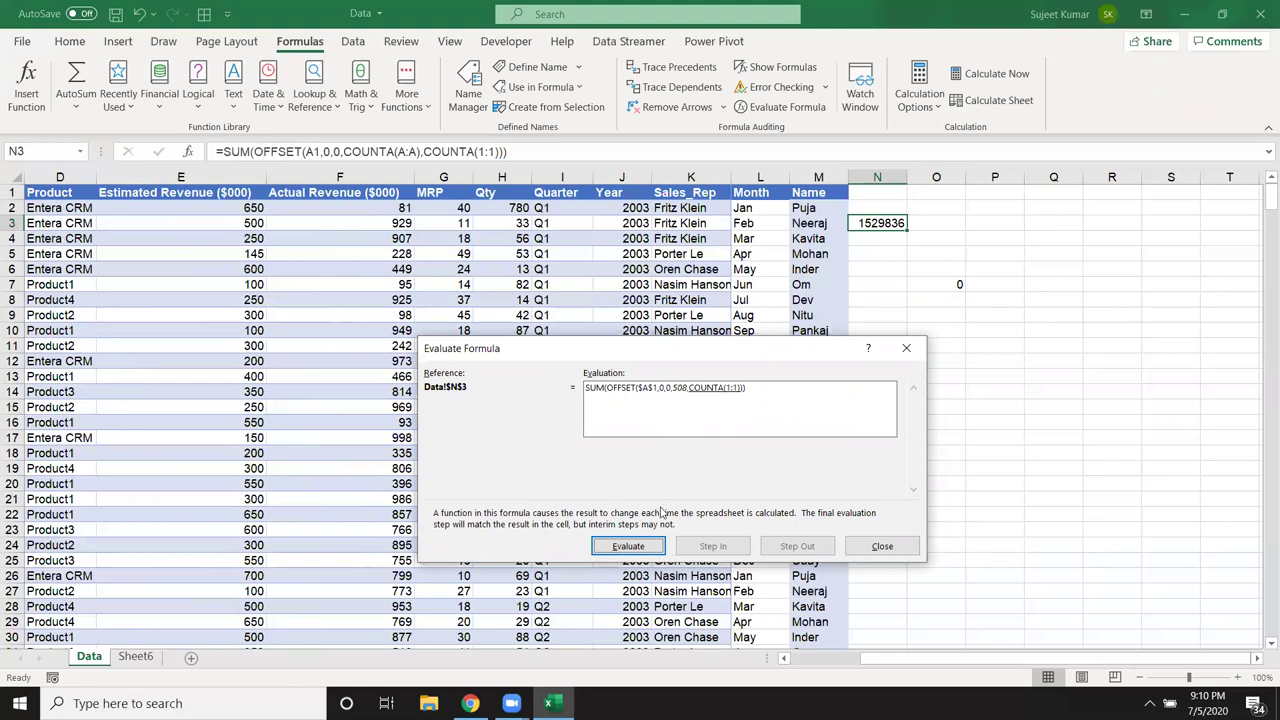
click(643, 548)
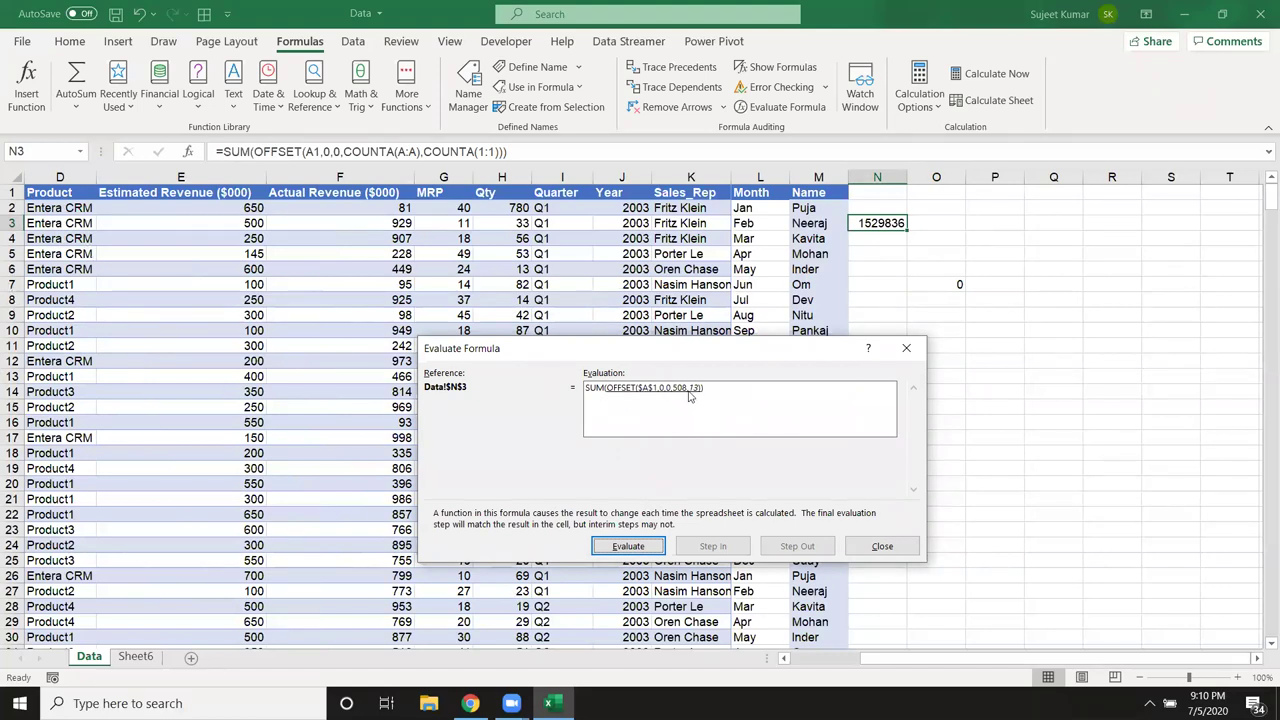
click(630, 548)
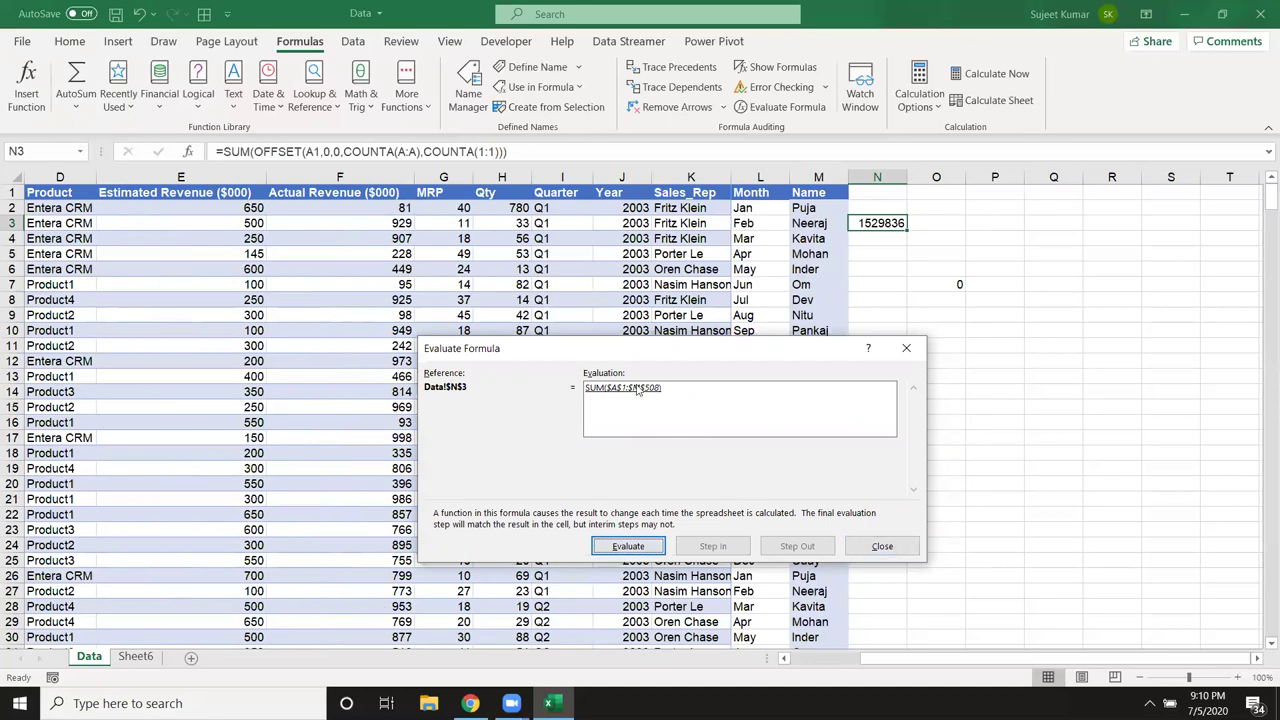
click(620, 550)
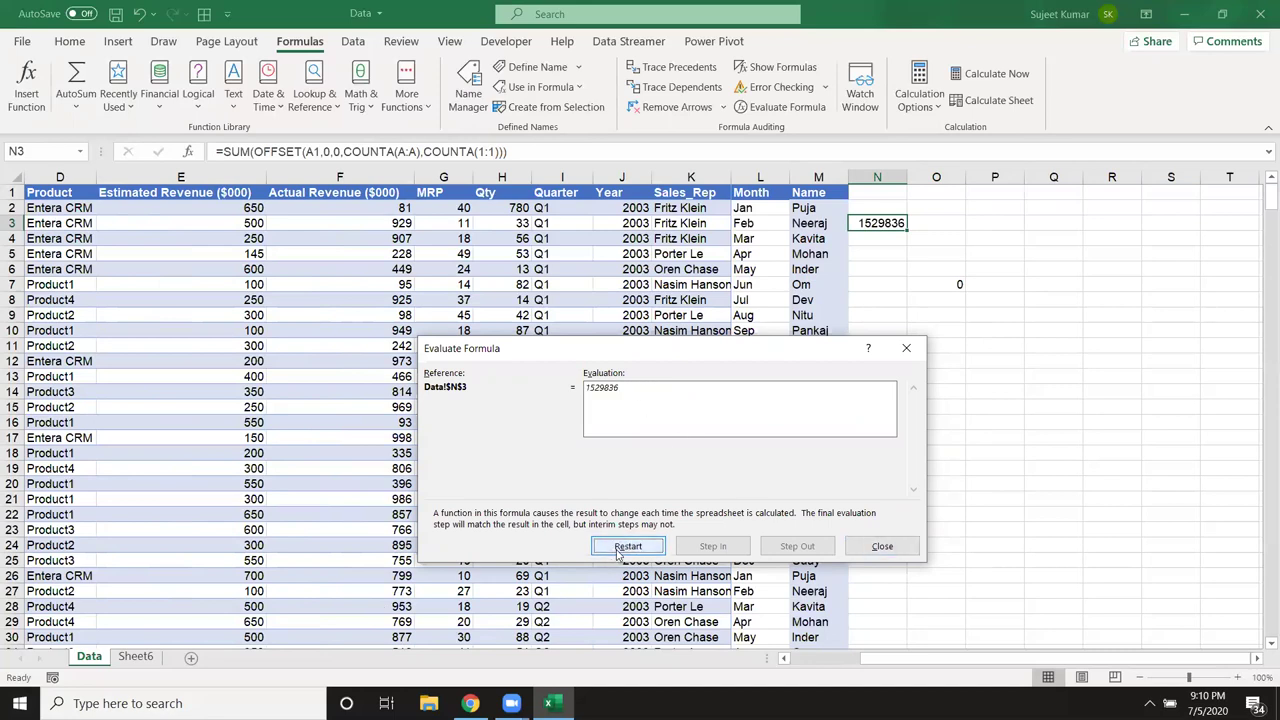
click(906, 348)
- Review N3's referenced ranges without changing the formula and select a block of table data
click(877, 208)
click(882, 223)
double_click(882, 223)
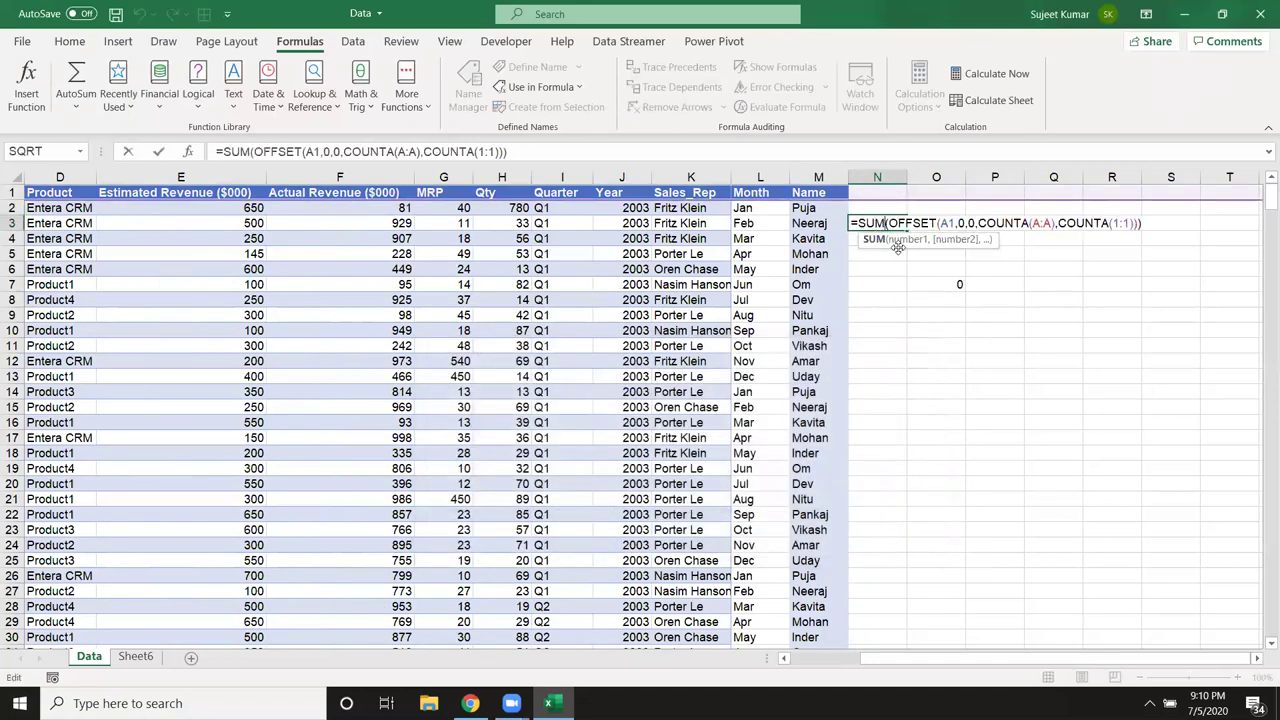
key(ctrl+Return)
drag(60, 192, 670, 462)
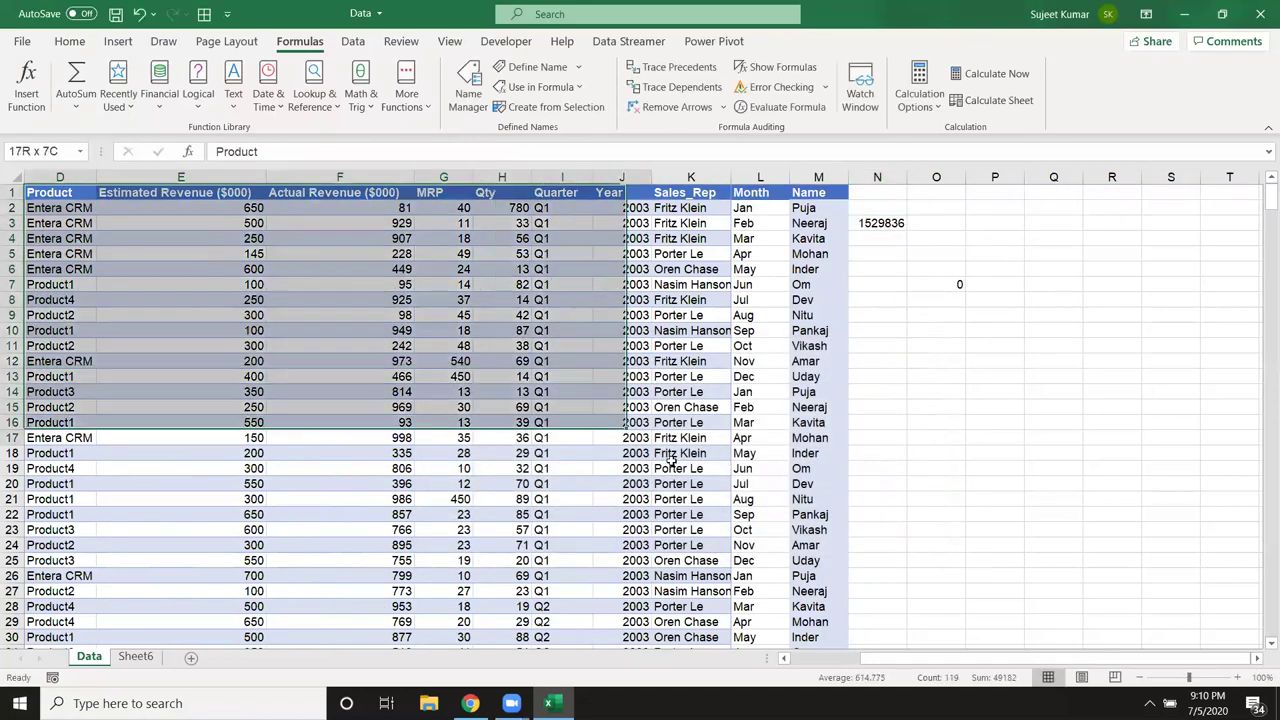
click(868, 232)
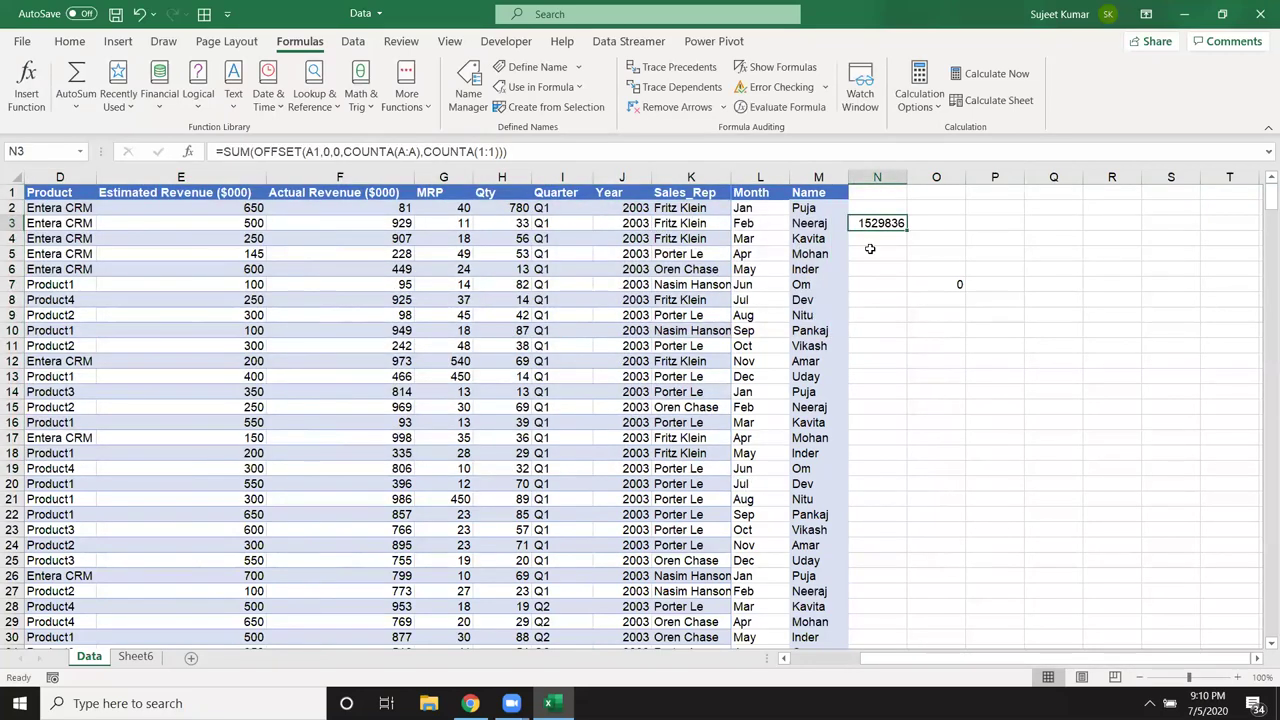
click(870, 240)
click(468, 88)
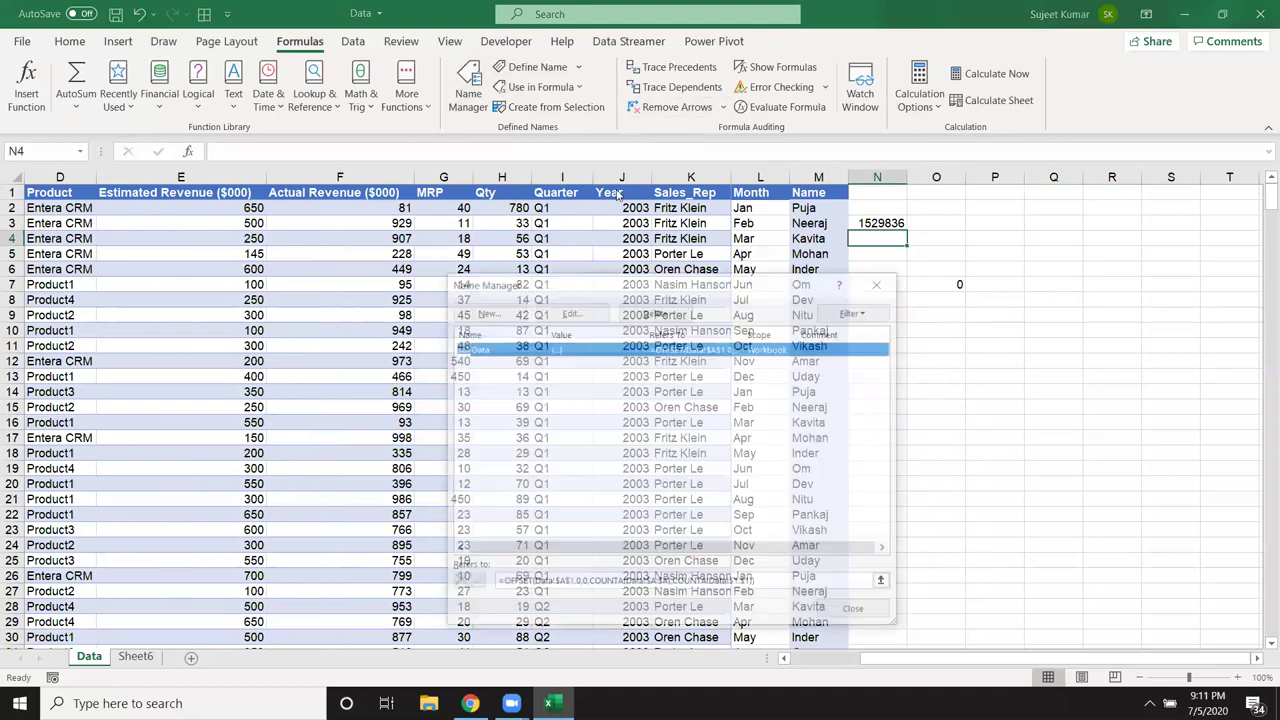
click(617, 583)
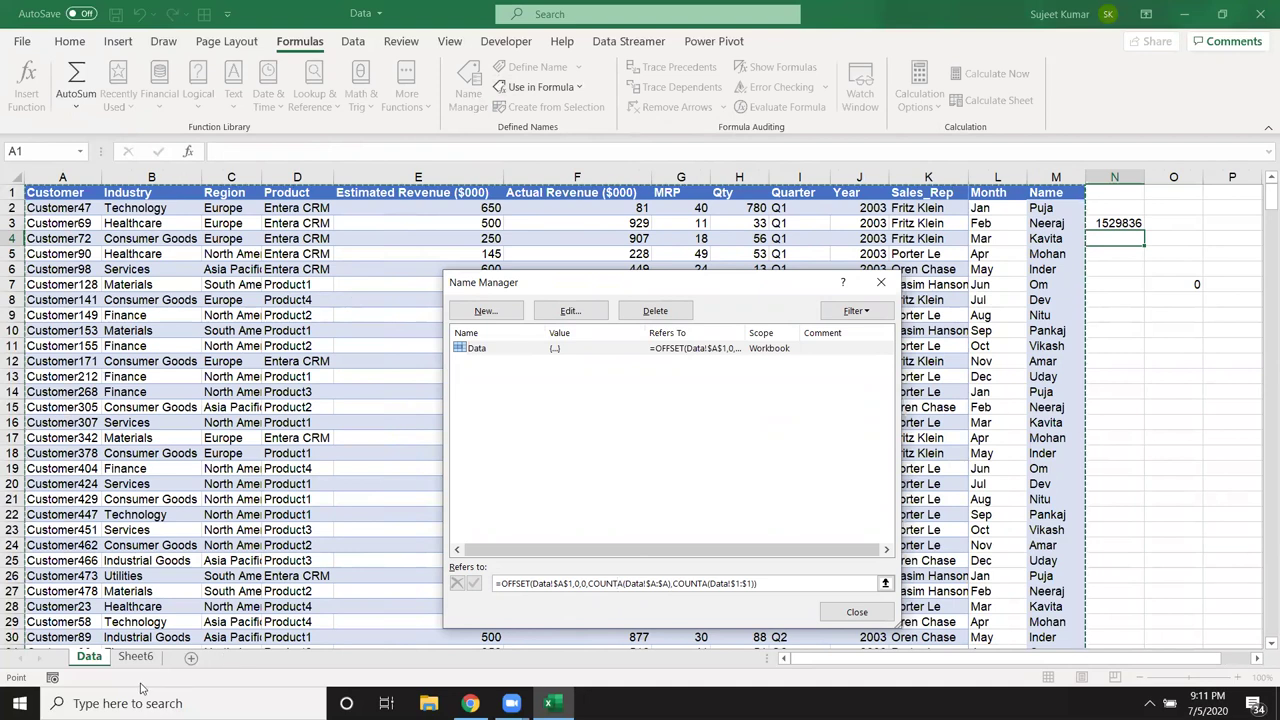
key(Escape)
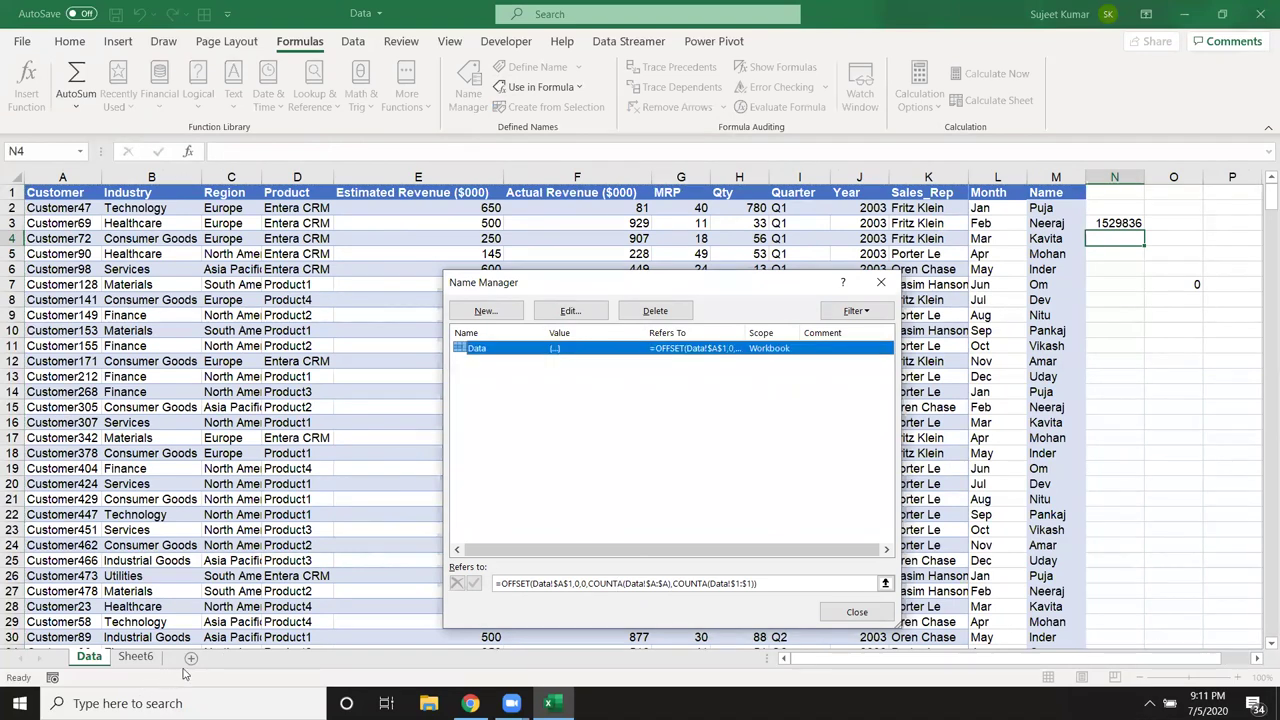
click(857, 612)
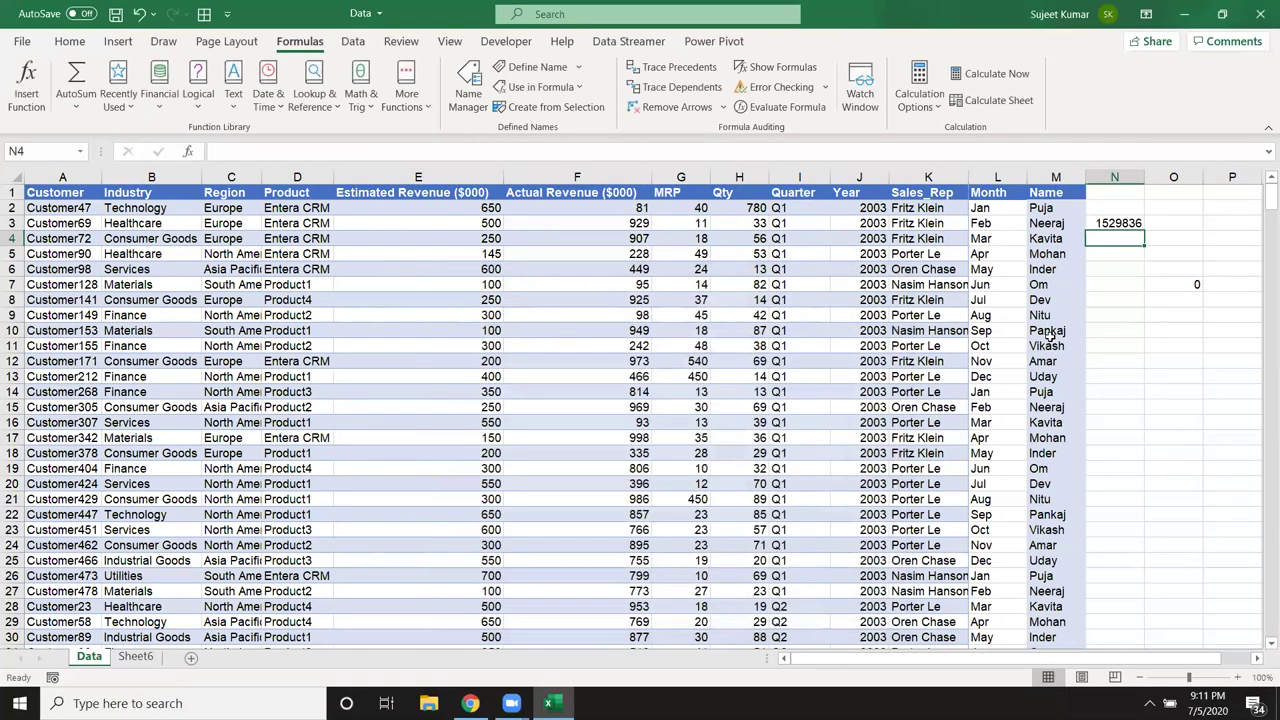
mouse_move(1127, 212)
mouse_down()
mouse_move(1131, 250)
mouse_move(1191, 302)
mouse_up()
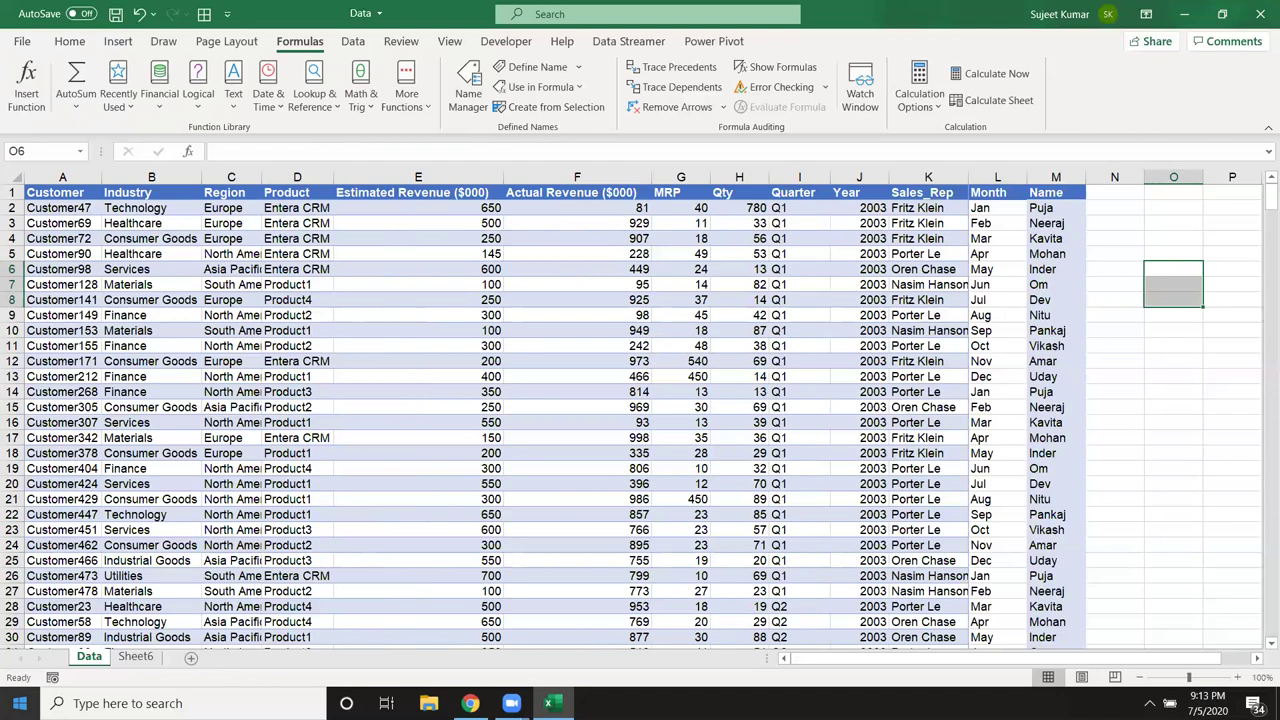
- Select a block of revenue and MRP values in the table
drag(408, 321, 661, 447)
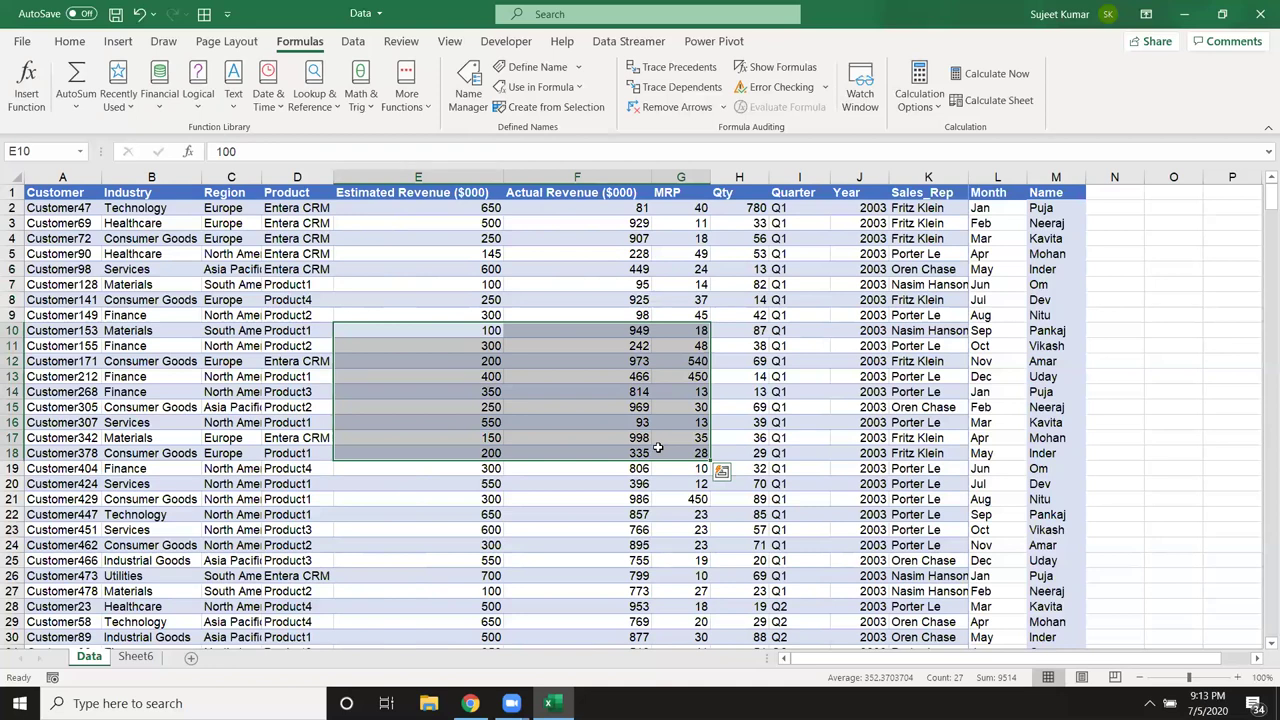
- Close Excel, saving the changes to Data.xlsm
click(1260, 18)
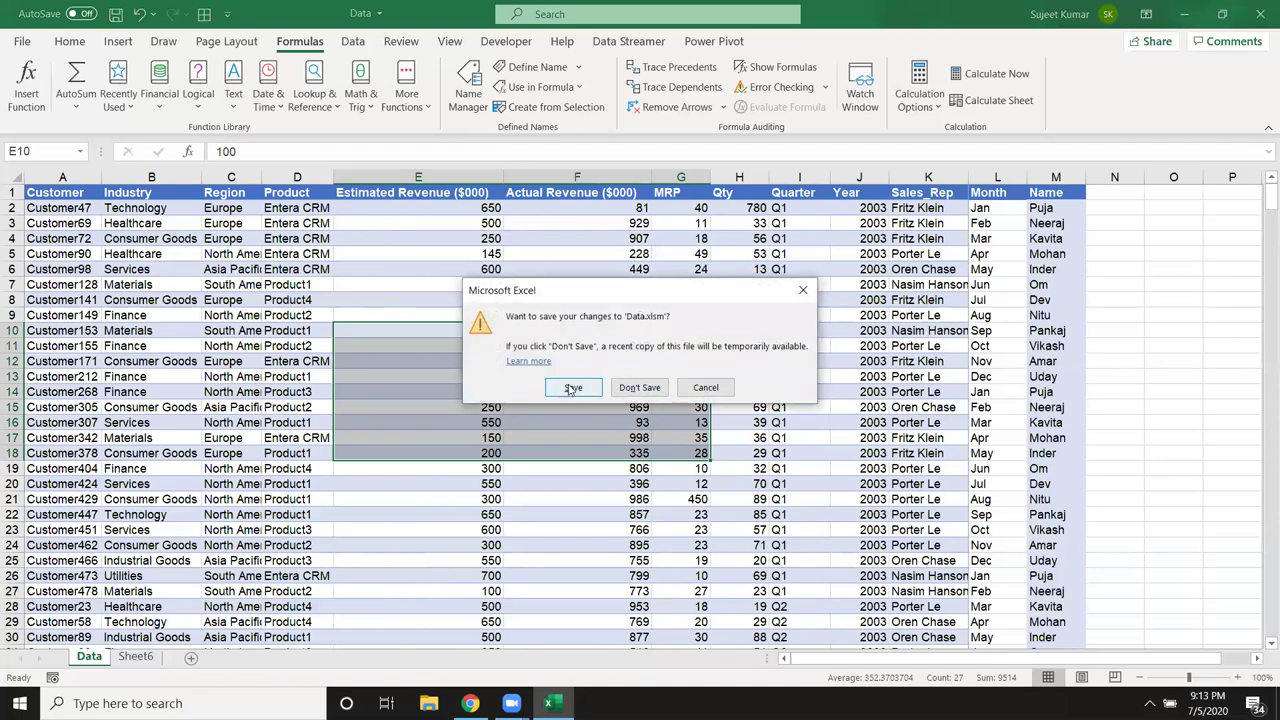
click(572, 389)
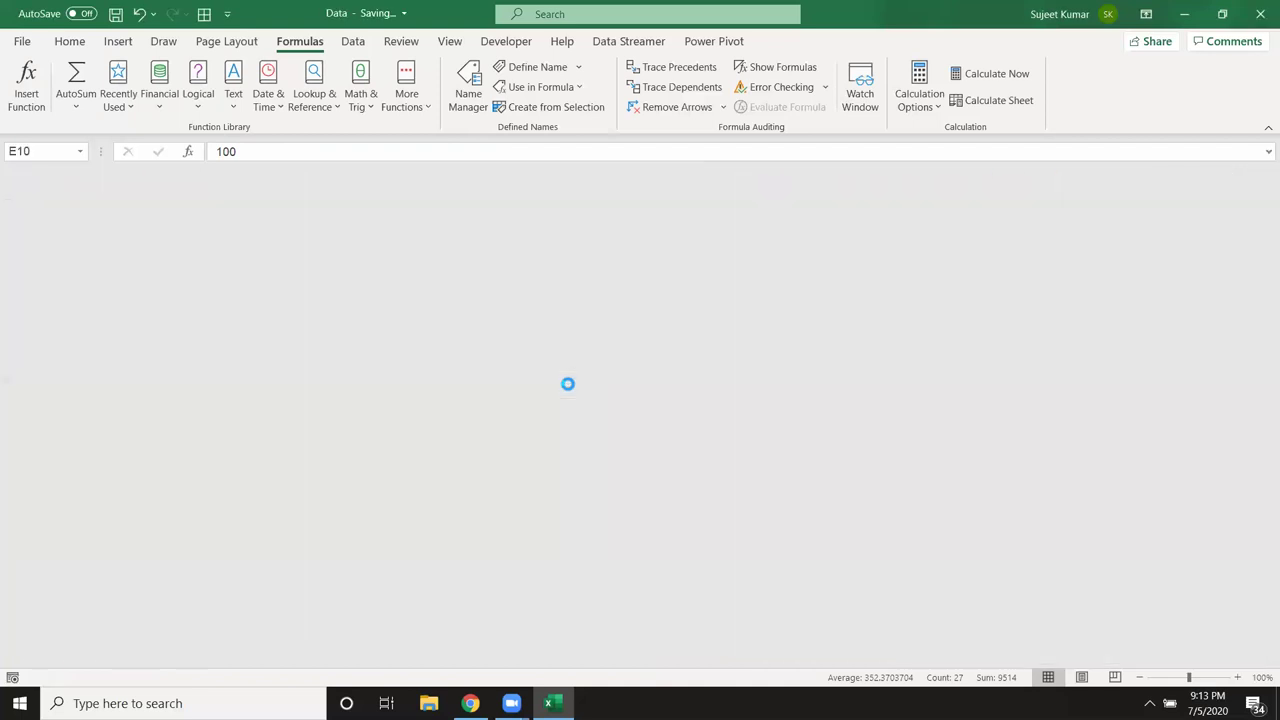